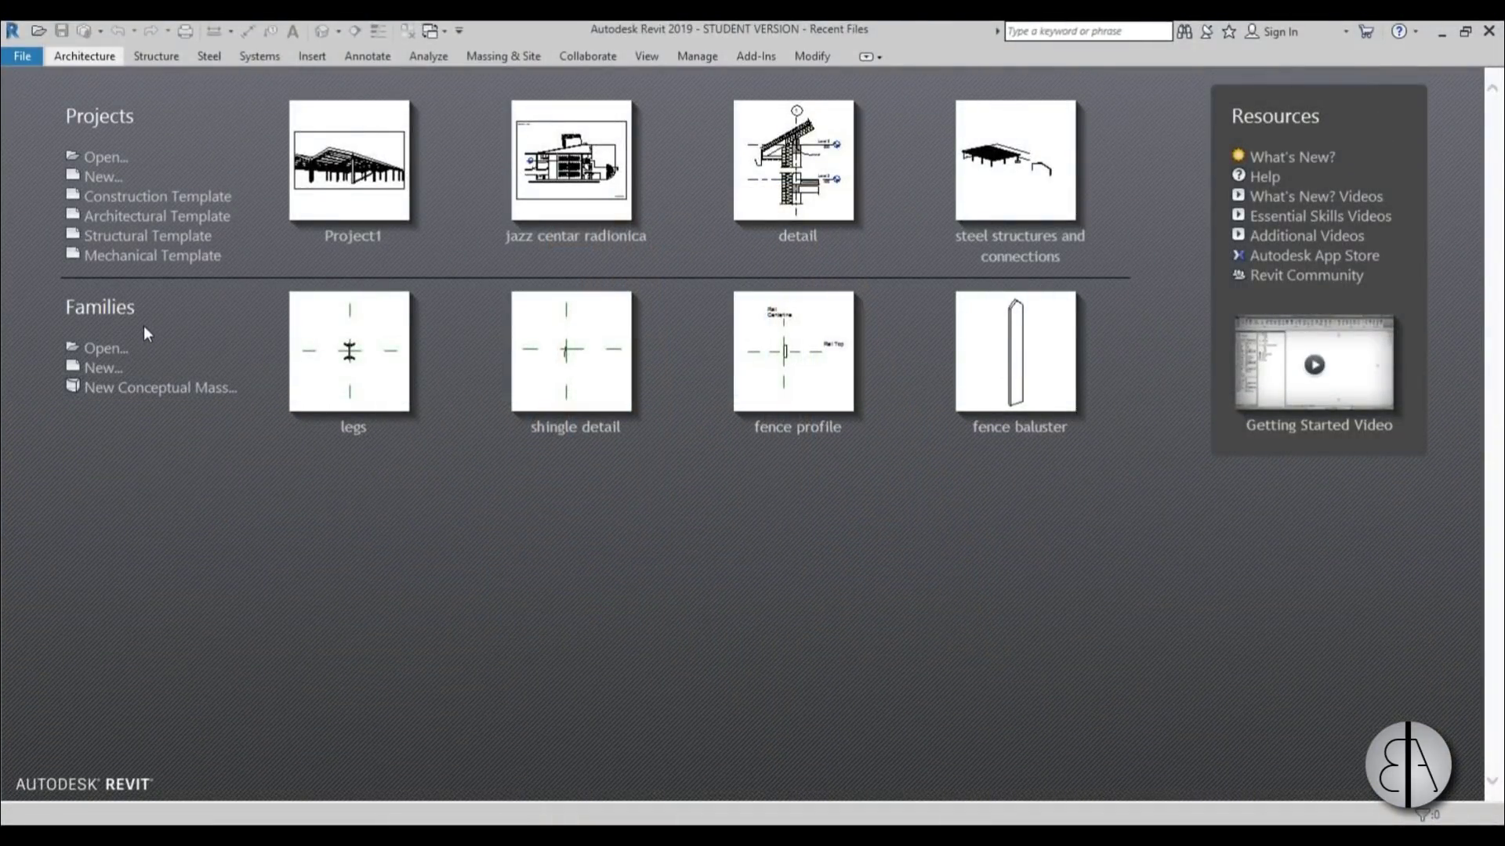
Start a new family from the English Metric Generic Model template
click(108, 373)
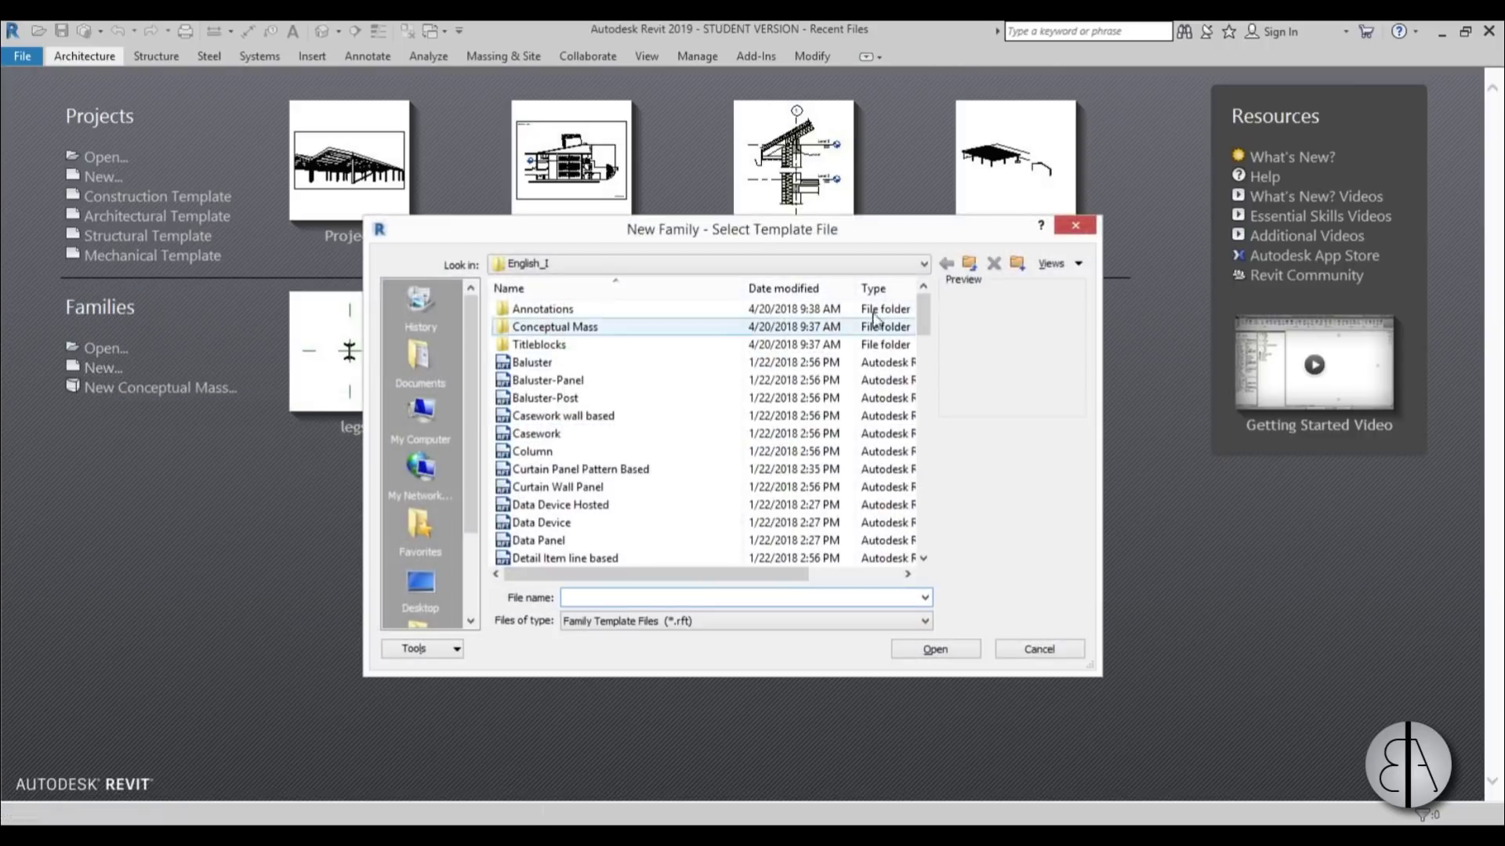
click(970, 264)
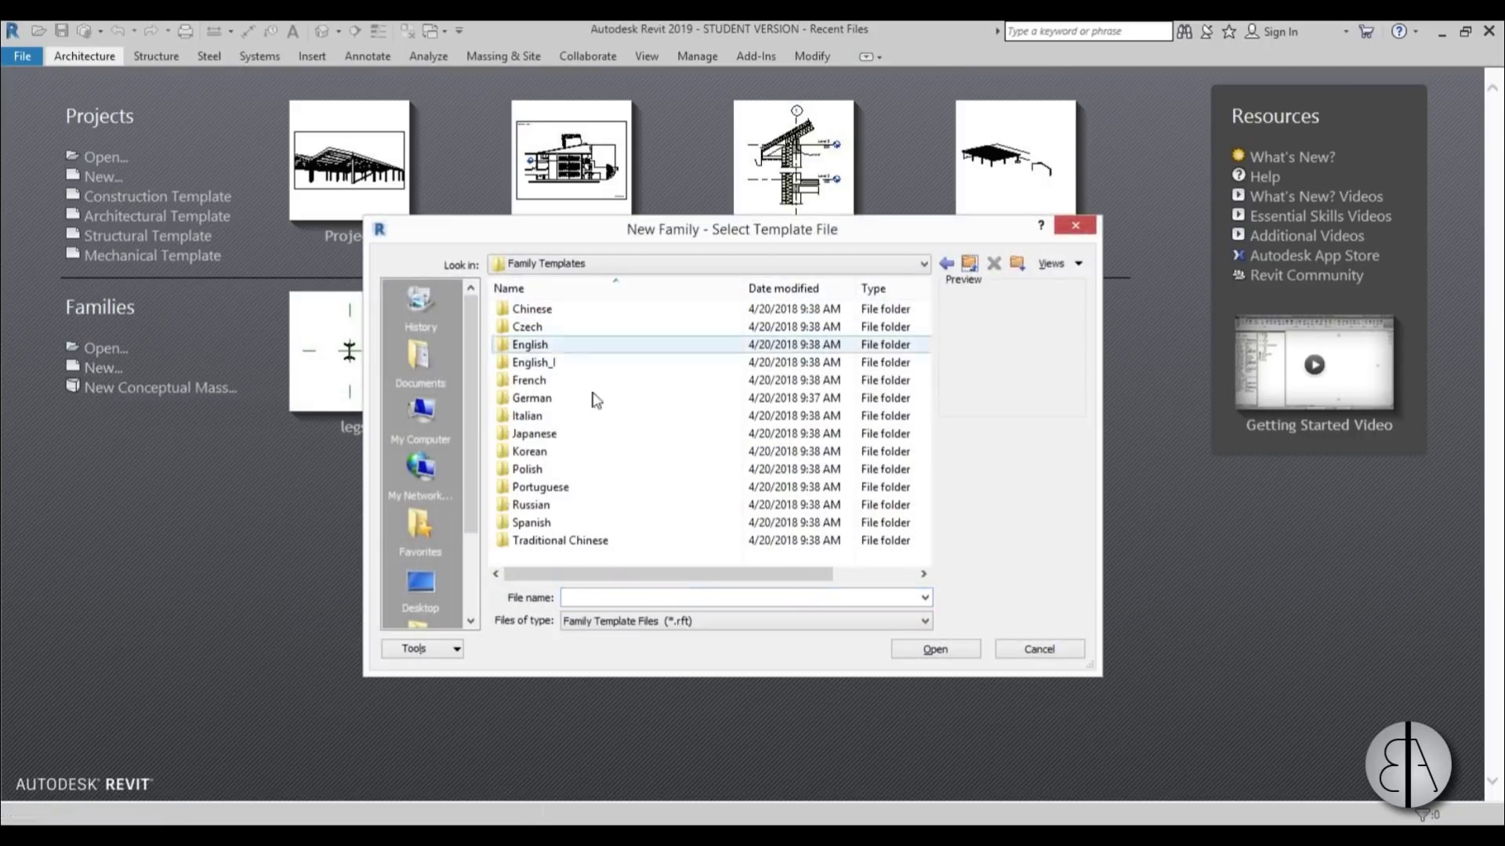
double_click(538, 344)
scroll(657, 483, down, 9)
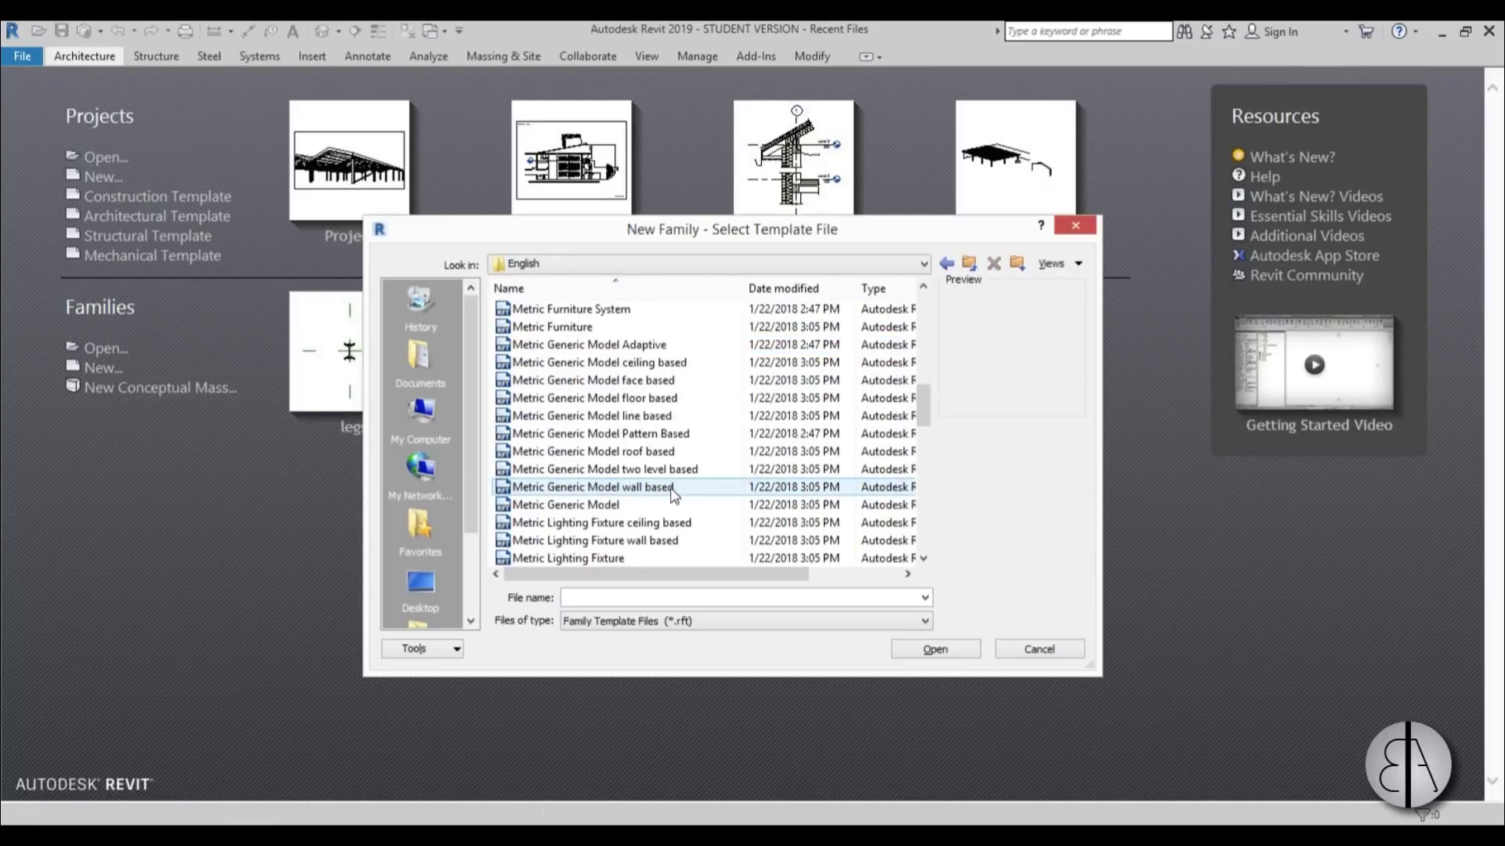
double_click(570, 508)
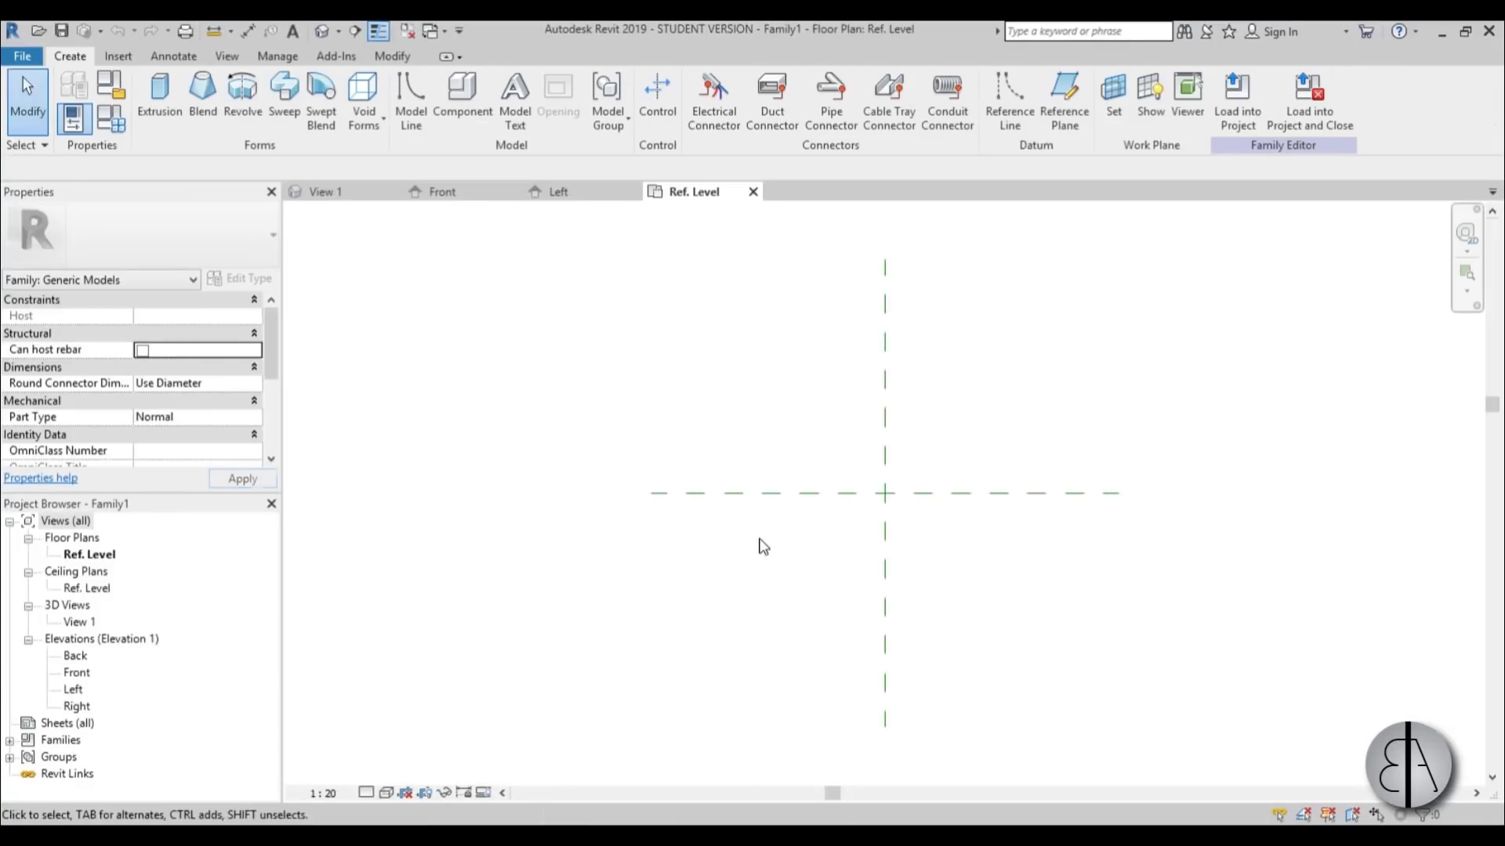
In the Front elevation, draw a horizontal reference plane with RP
double_click(76, 672)
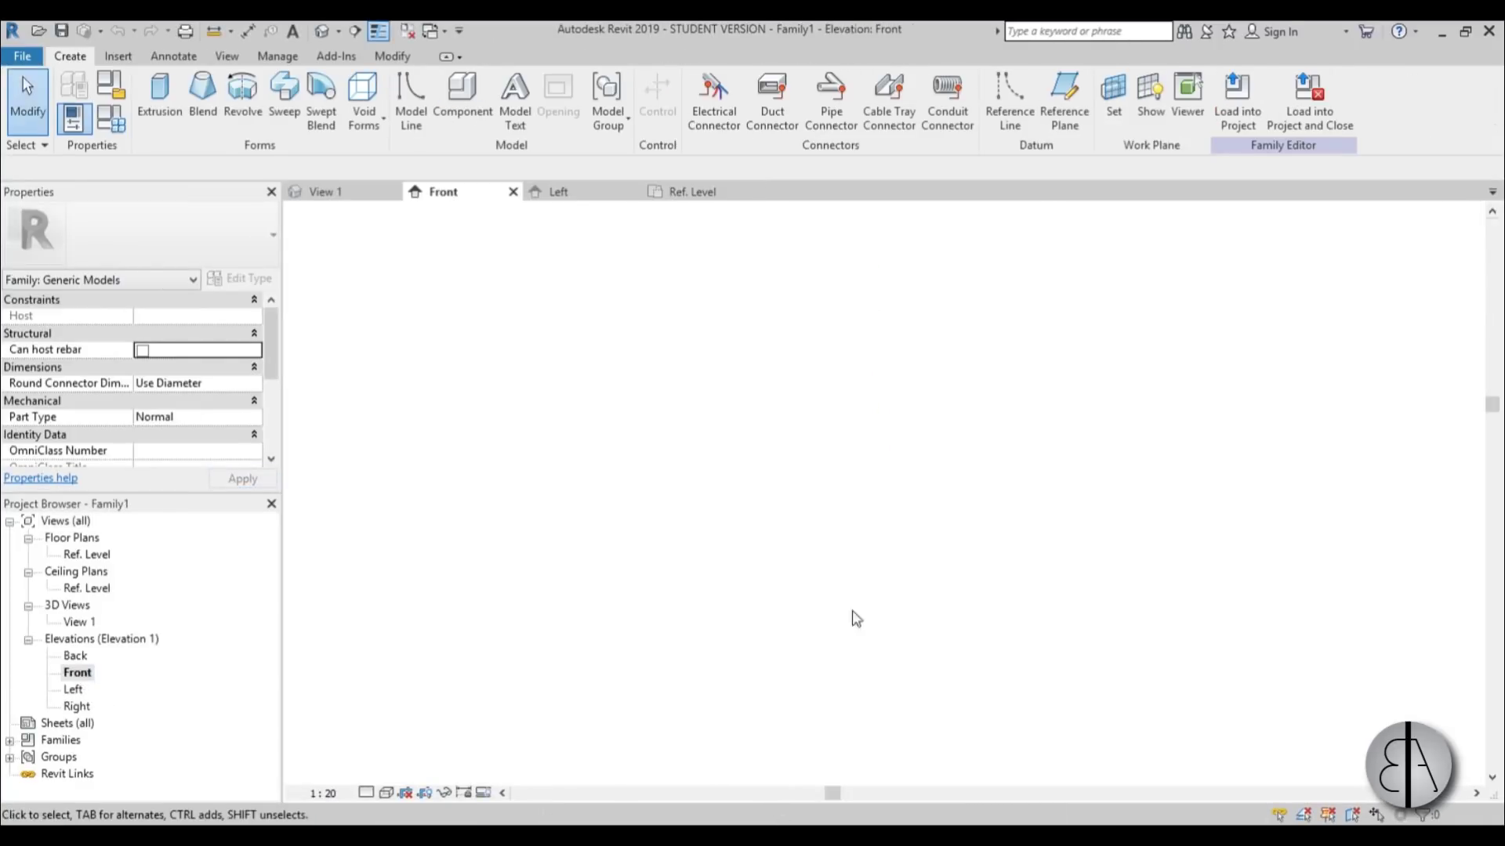
key(r)
key(p)
click(619, 469)
click(985, 470)
key(Escape)
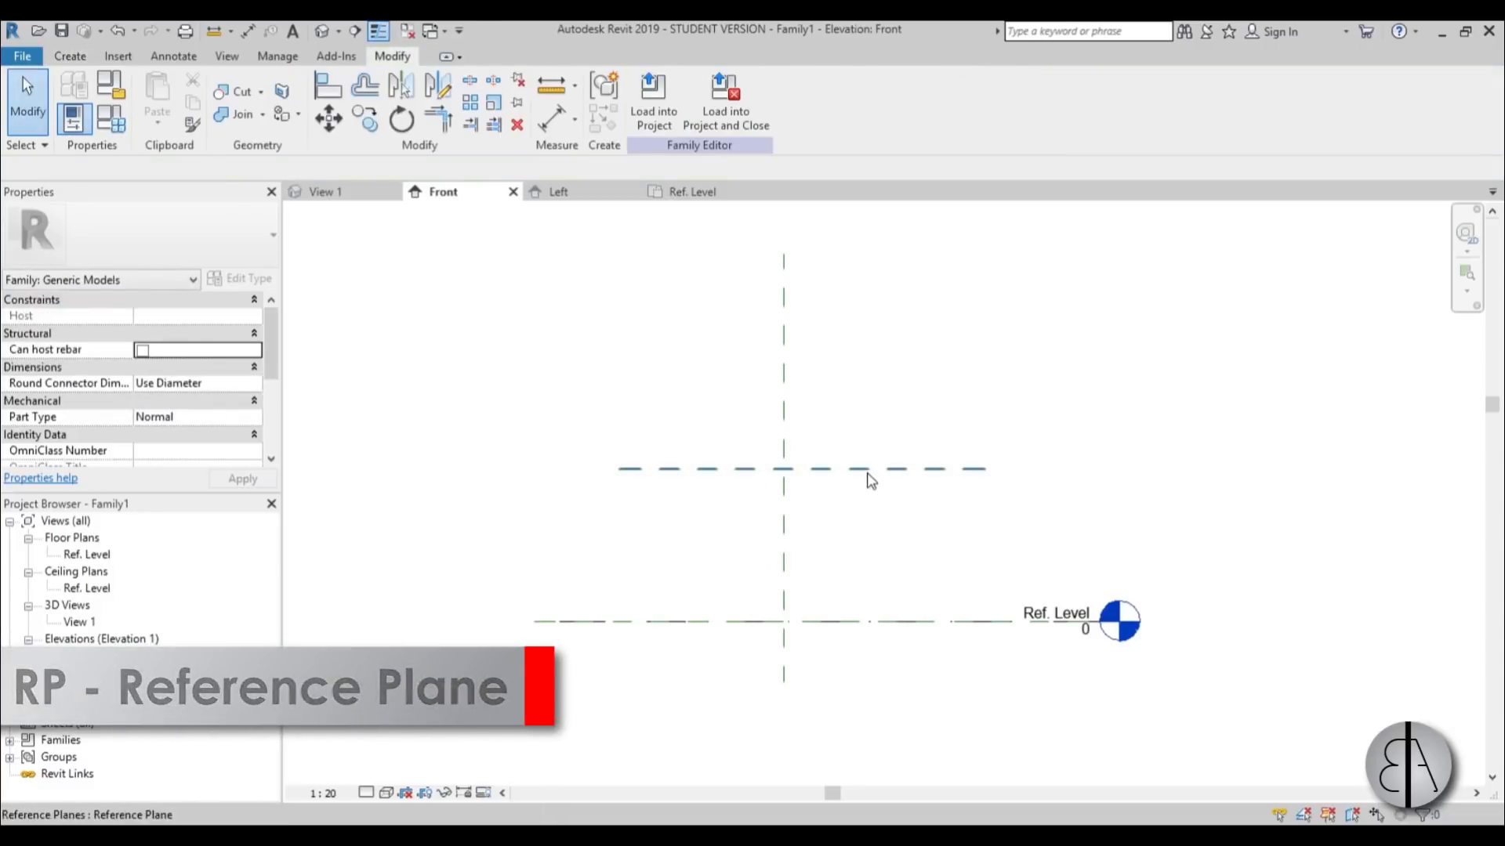
Set the reference plane 700 above Ref. Level and frame both planes in view
click(682, 546)
text(700)
key(Return)
key(Escape)
middle_drag(807, 648, 770, 561)
scroll(753, 470, up, 3)
middle_drag(746, 433, 766, 486)
scroll(758, 427, up, 2)
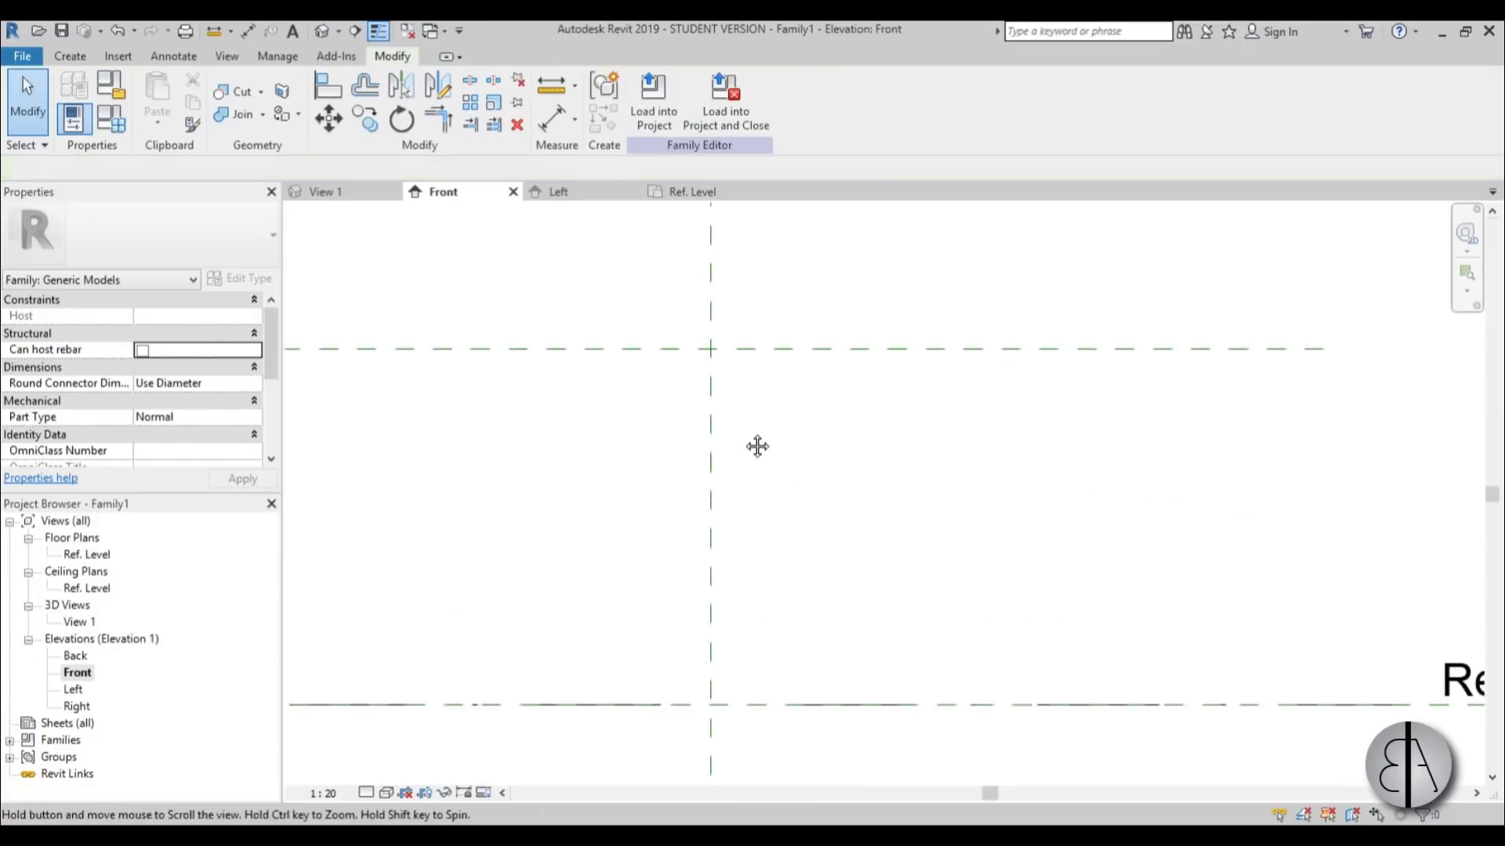
mouse_move(758, 426)
middle_down()
mouse_move(730, 444)
mouse_move(747, 443)
middle_up()
click(70, 56)
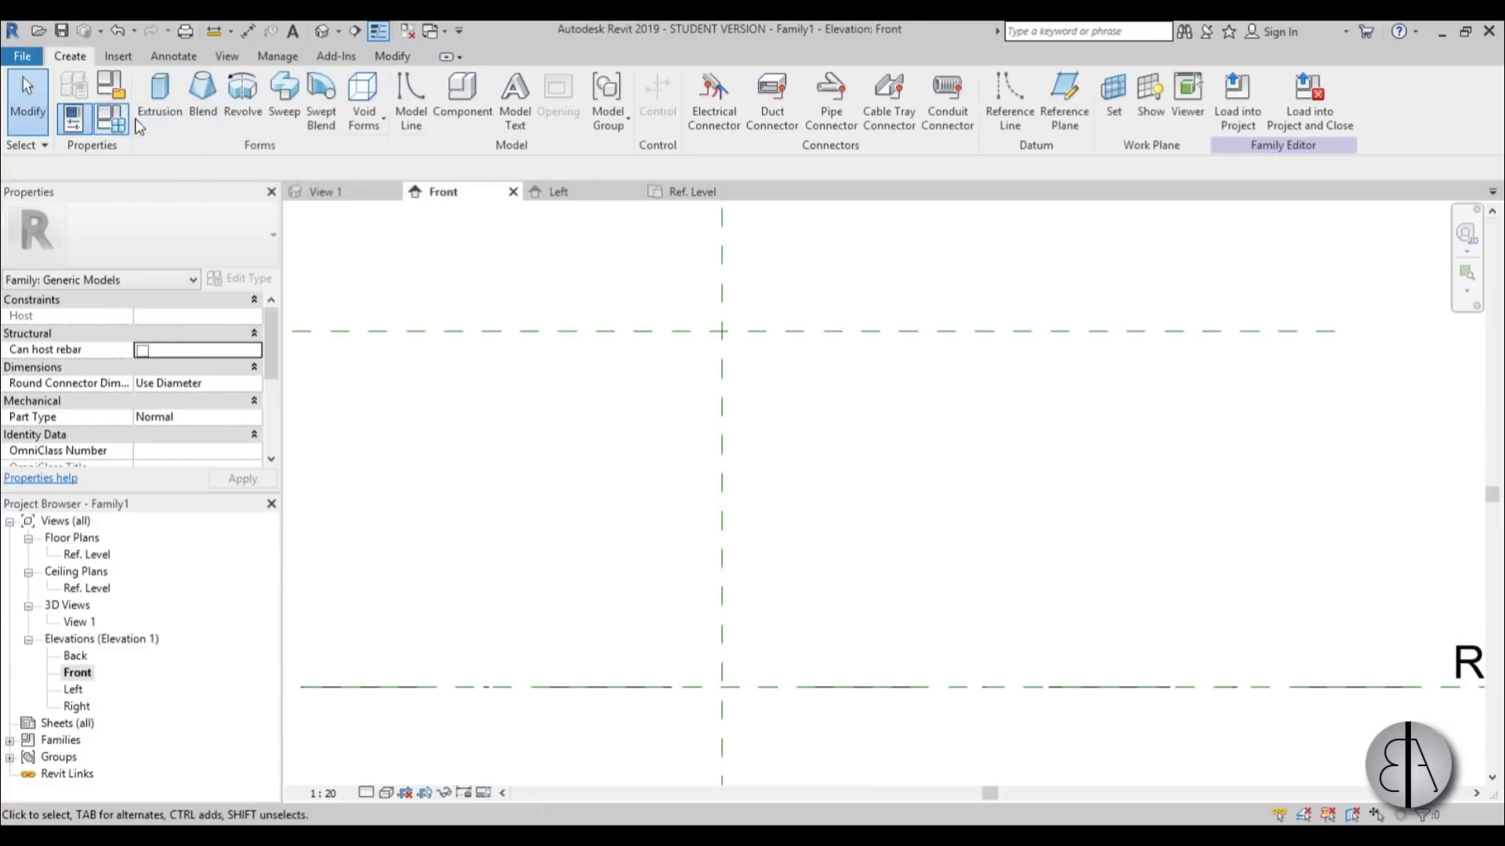
Start an extrusion and sketch a rectangle just below the upper reference plane
click(159, 98)
click(703, 82)
scroll(708, 403, up, 2)
click(694, 386)
click(779, 421)
key(Escape)
Set the rectangle's edge dimension to 20 and its width to 40
click(782, 400)
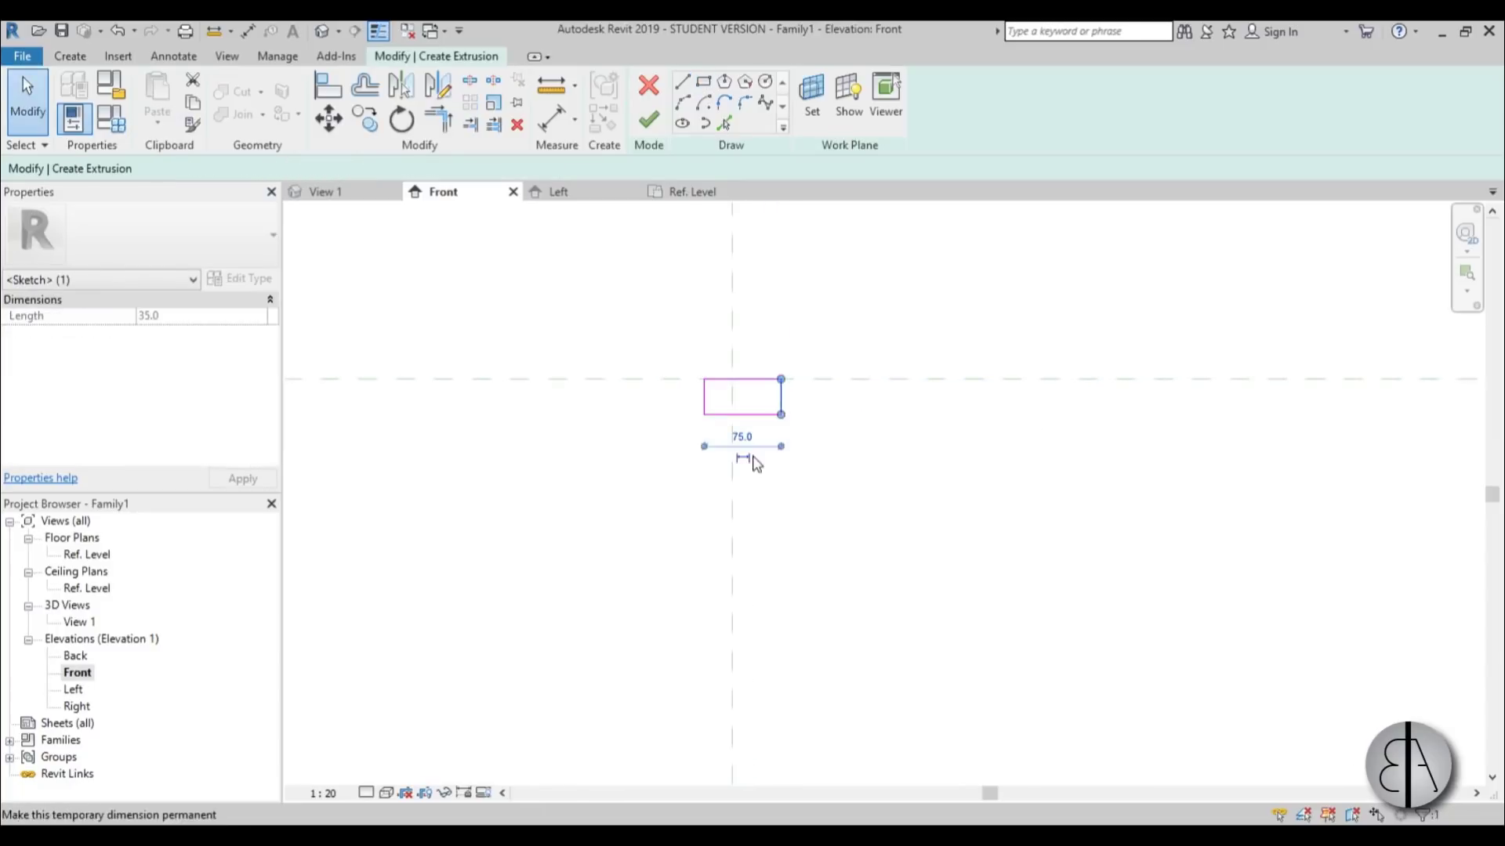
click(756, 436)
text(20)
key(Return)
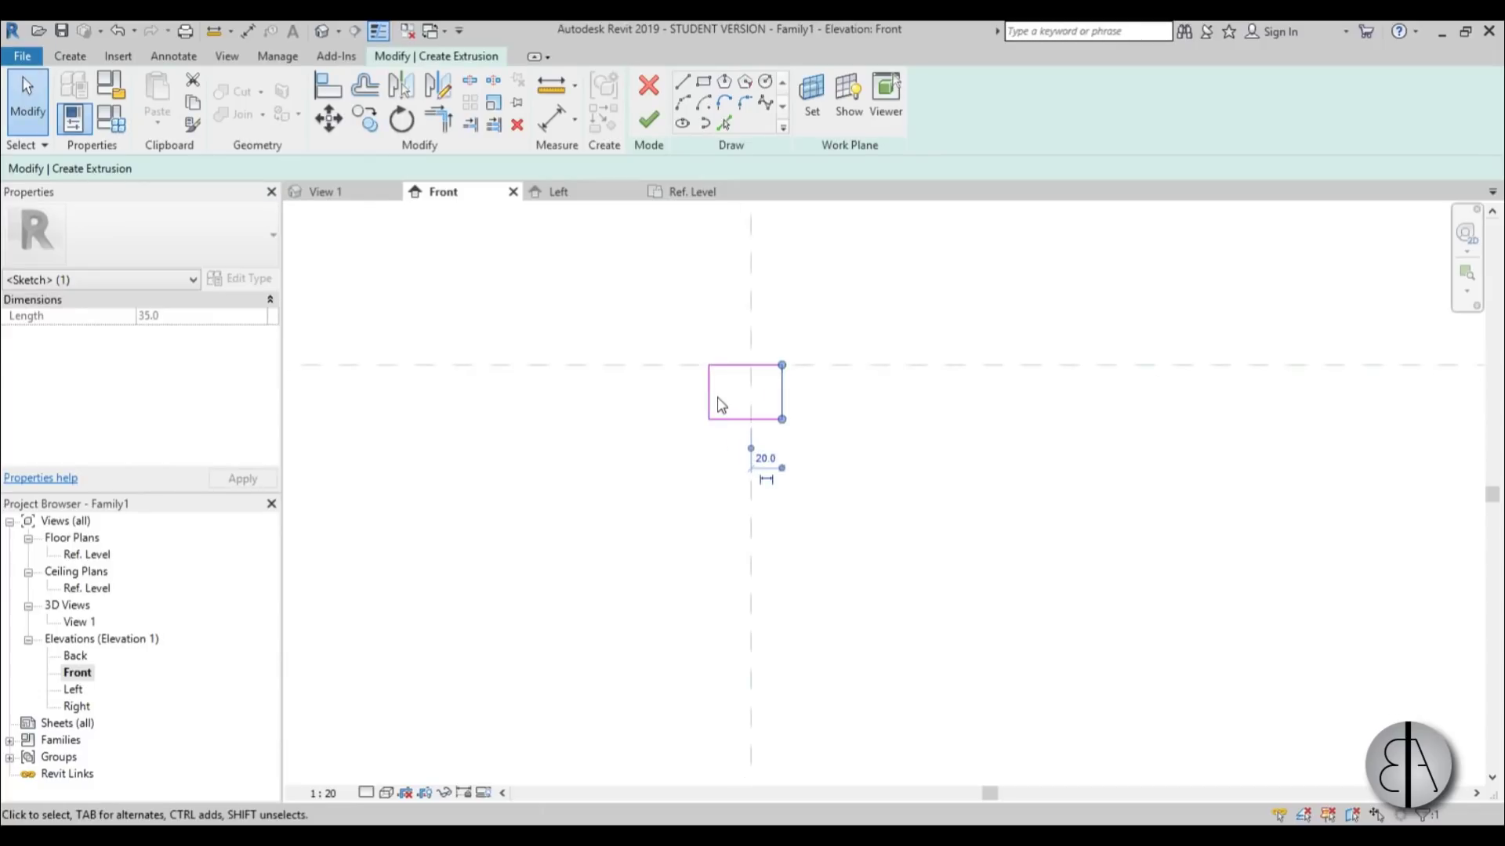
click(705, 398)
scroll(740, 400, up, 2)
click(718, 304)
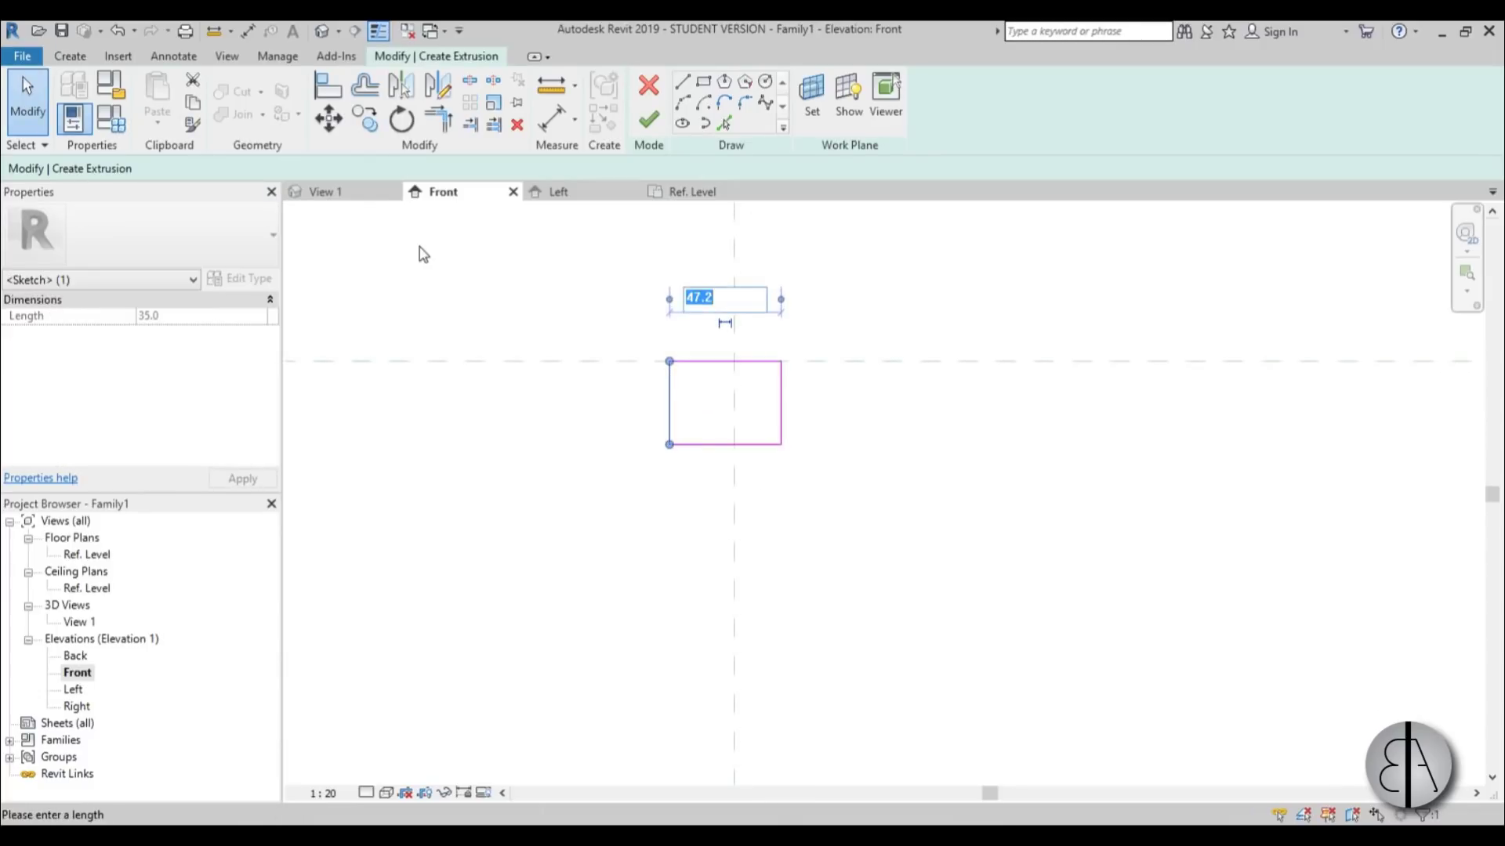
text(40)
key(Return)
Set the rectangle's height dimension to 8
click(756, 445)
click(638, 402)
text(8)
key(Return)
click(407, 353)
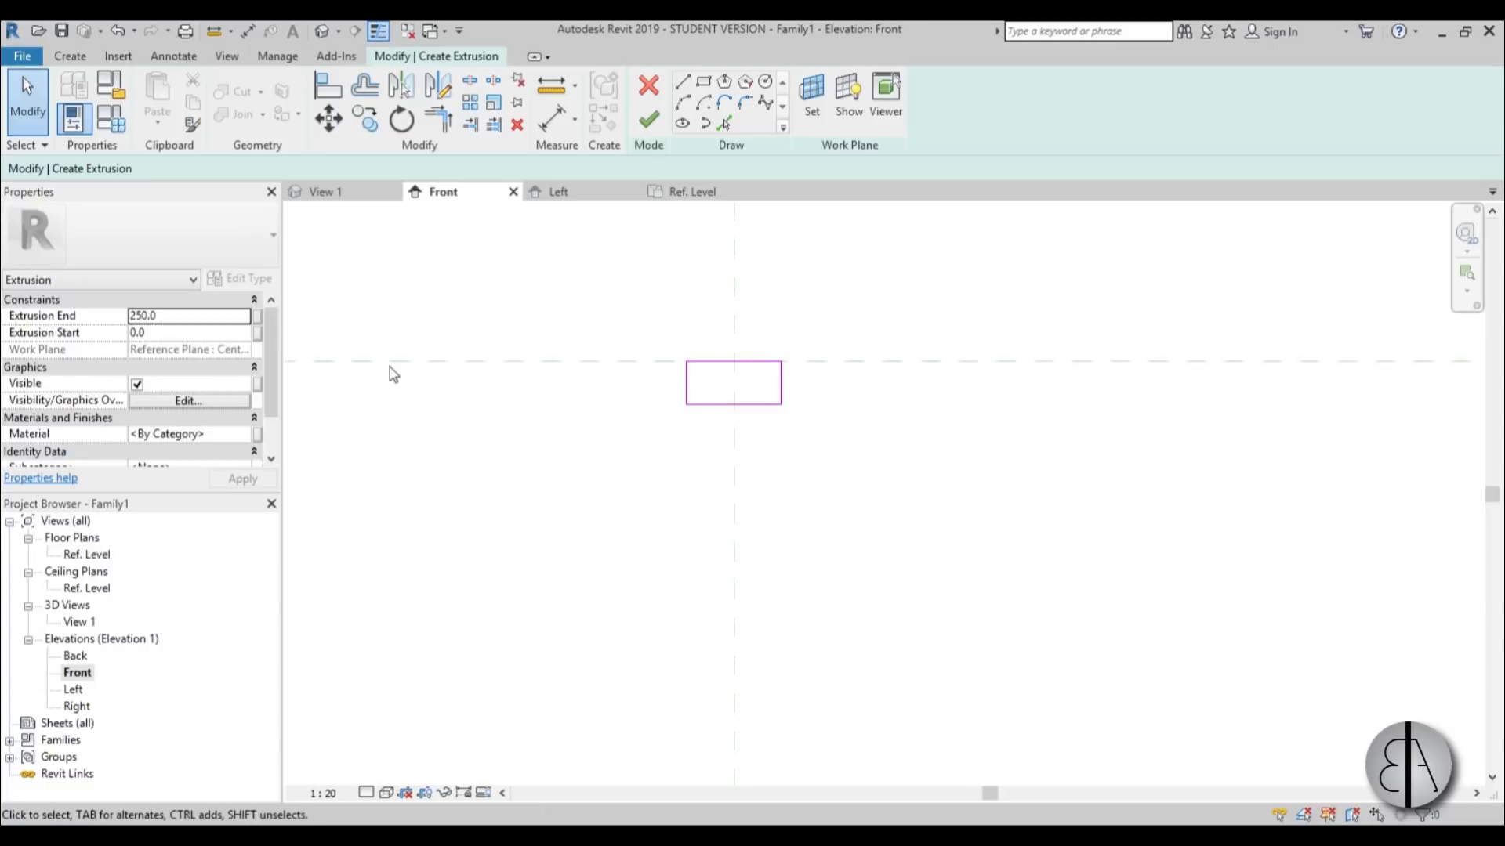
mouse_move(529, 329)
middle_down()
mouse_move(621, 410)
mouse_move(680, 310)
middle_up()
Sketch two vertical lines down to Ref. Level, one each side of centre
scroll(681, 311, up, 1)
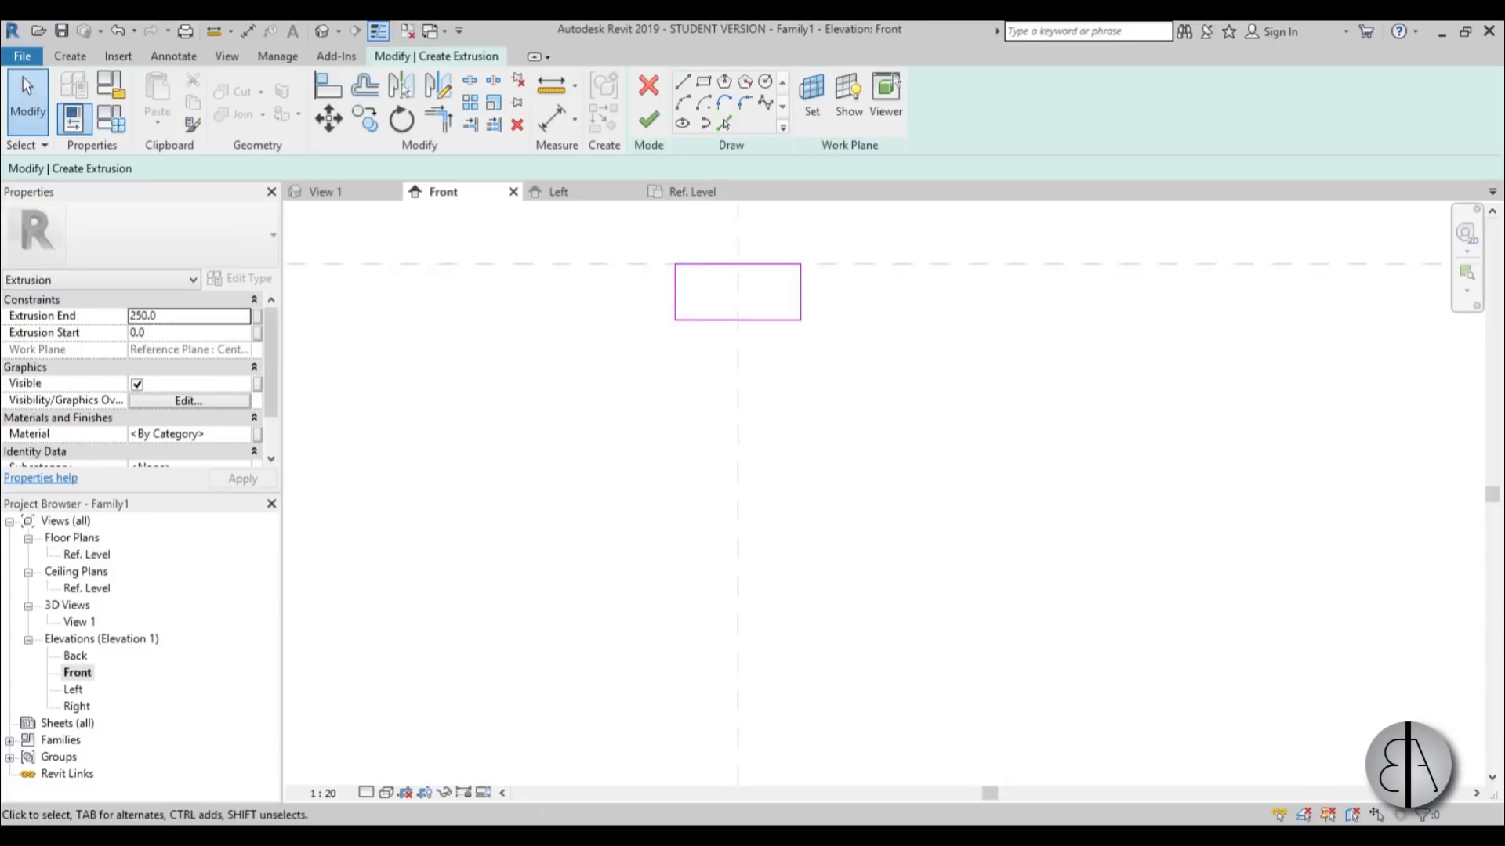
click(683, 82)
scroll(713, 430, down, 3)
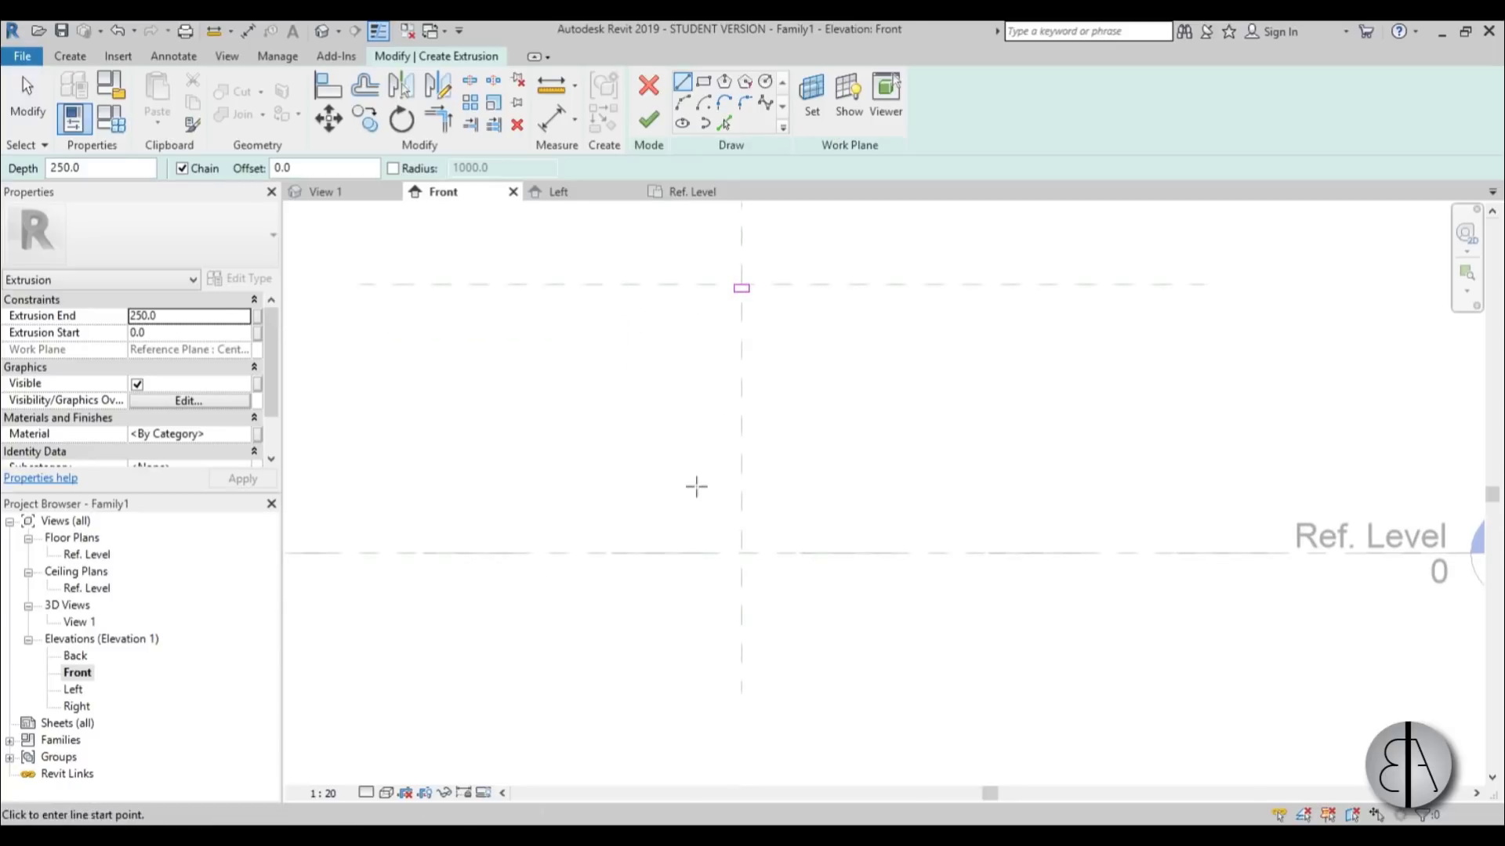
click(693, 486)
click(691, 606)
key(Escape)
click(818, 486)
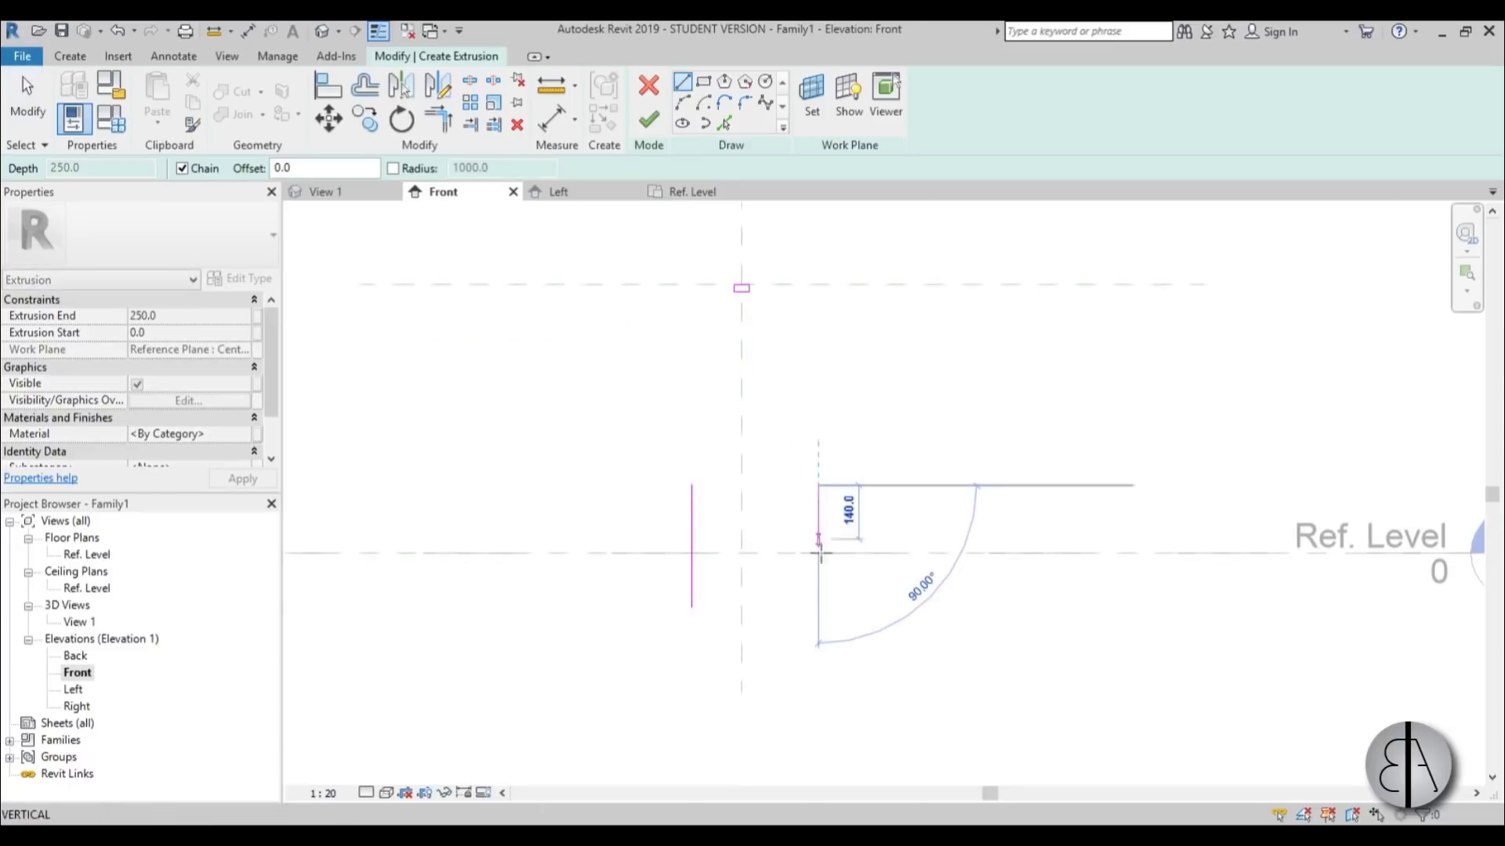
click(818, 608)
key(Escape)
key(Escape)
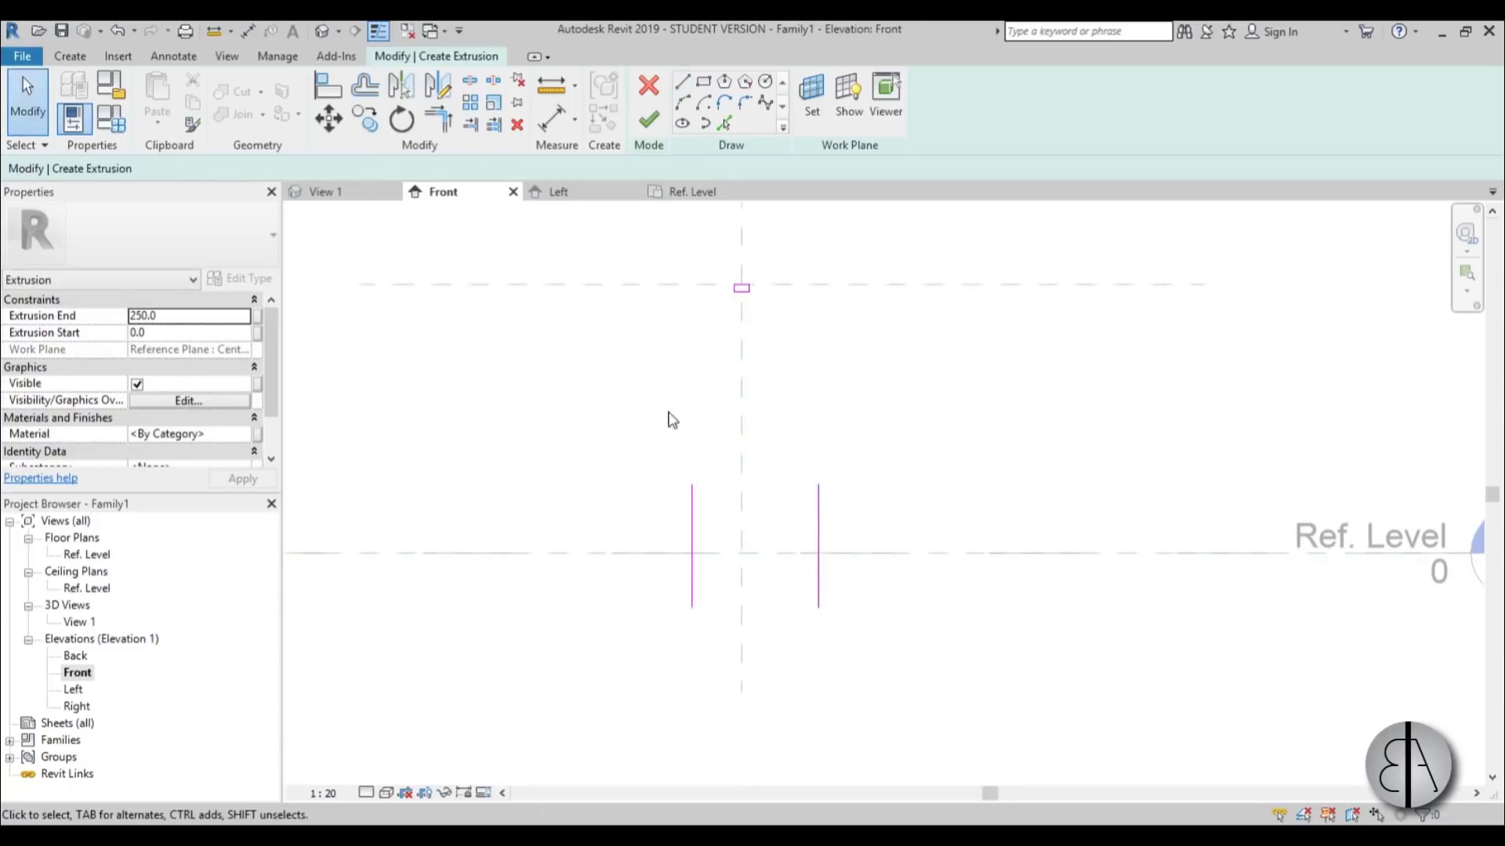
Place the left vertical line 200 from the centre reference plane
scroll(671, 420, up, 1)
click(694, 549)
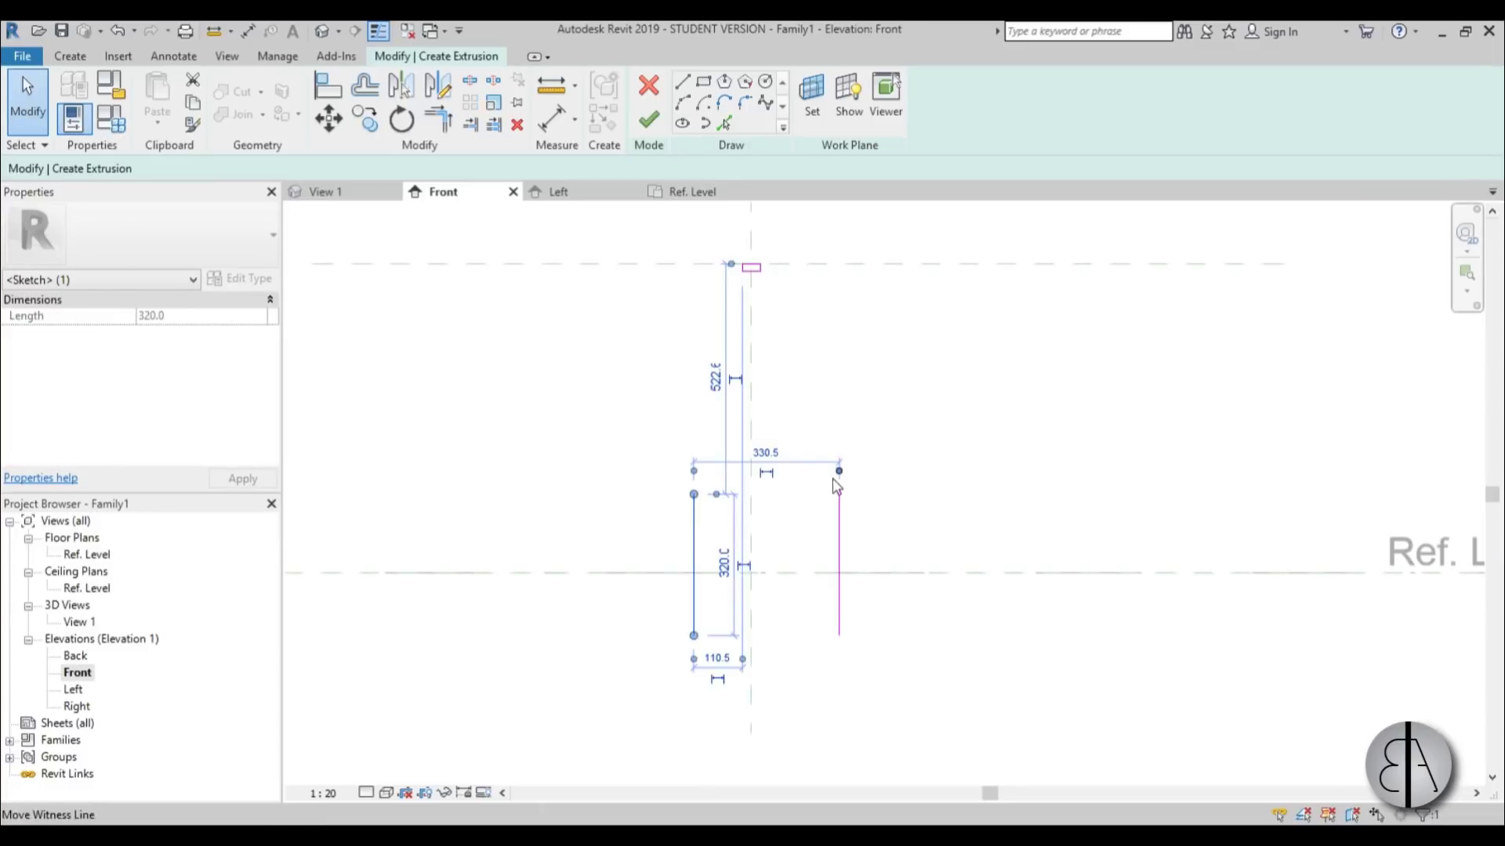
drag(833, 480, 750, 462)
click(701, 455)
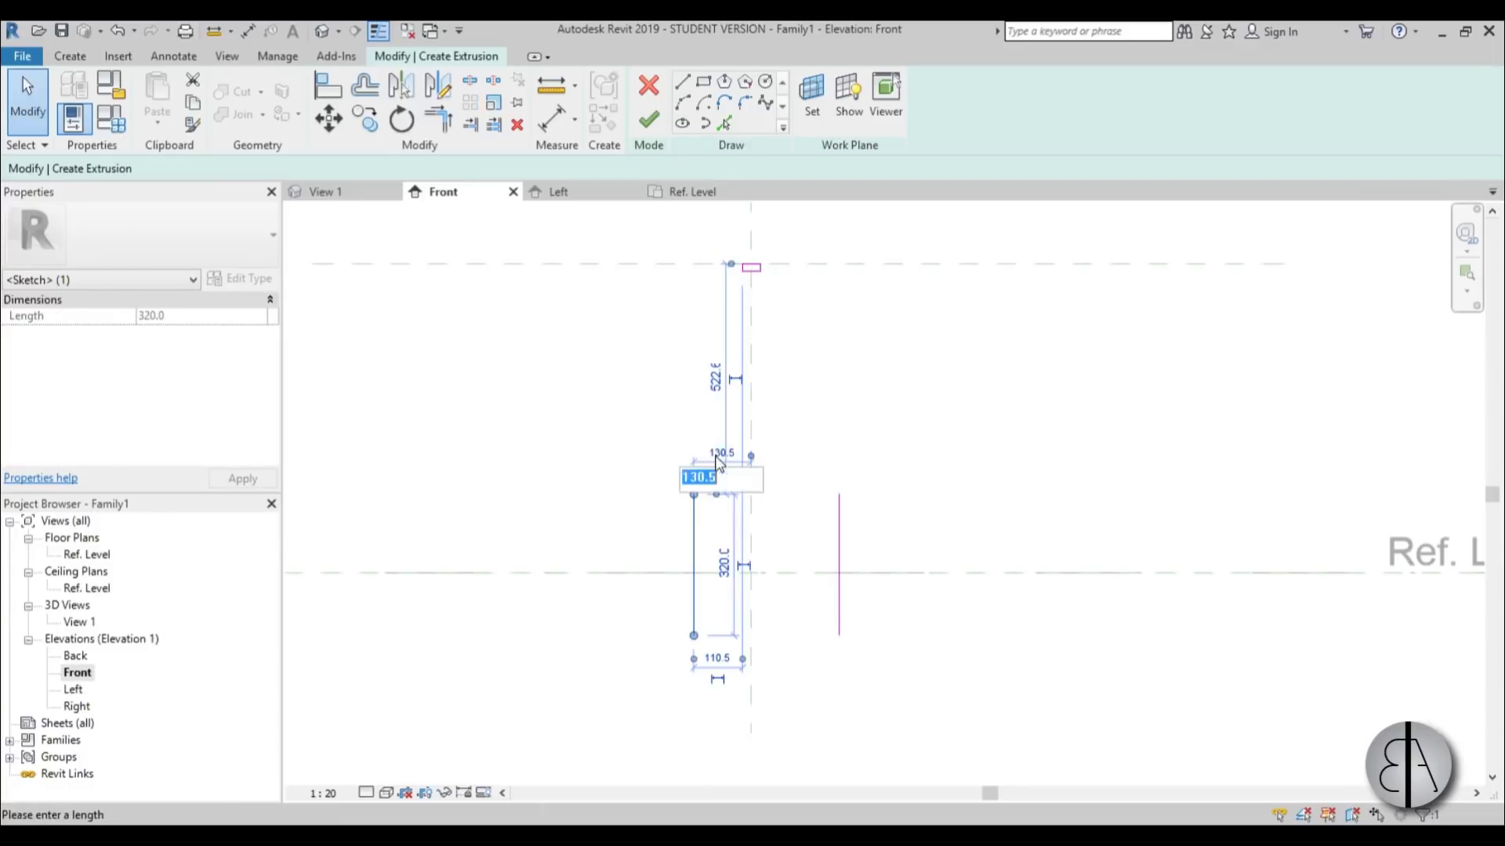
text(20)
key(Return)
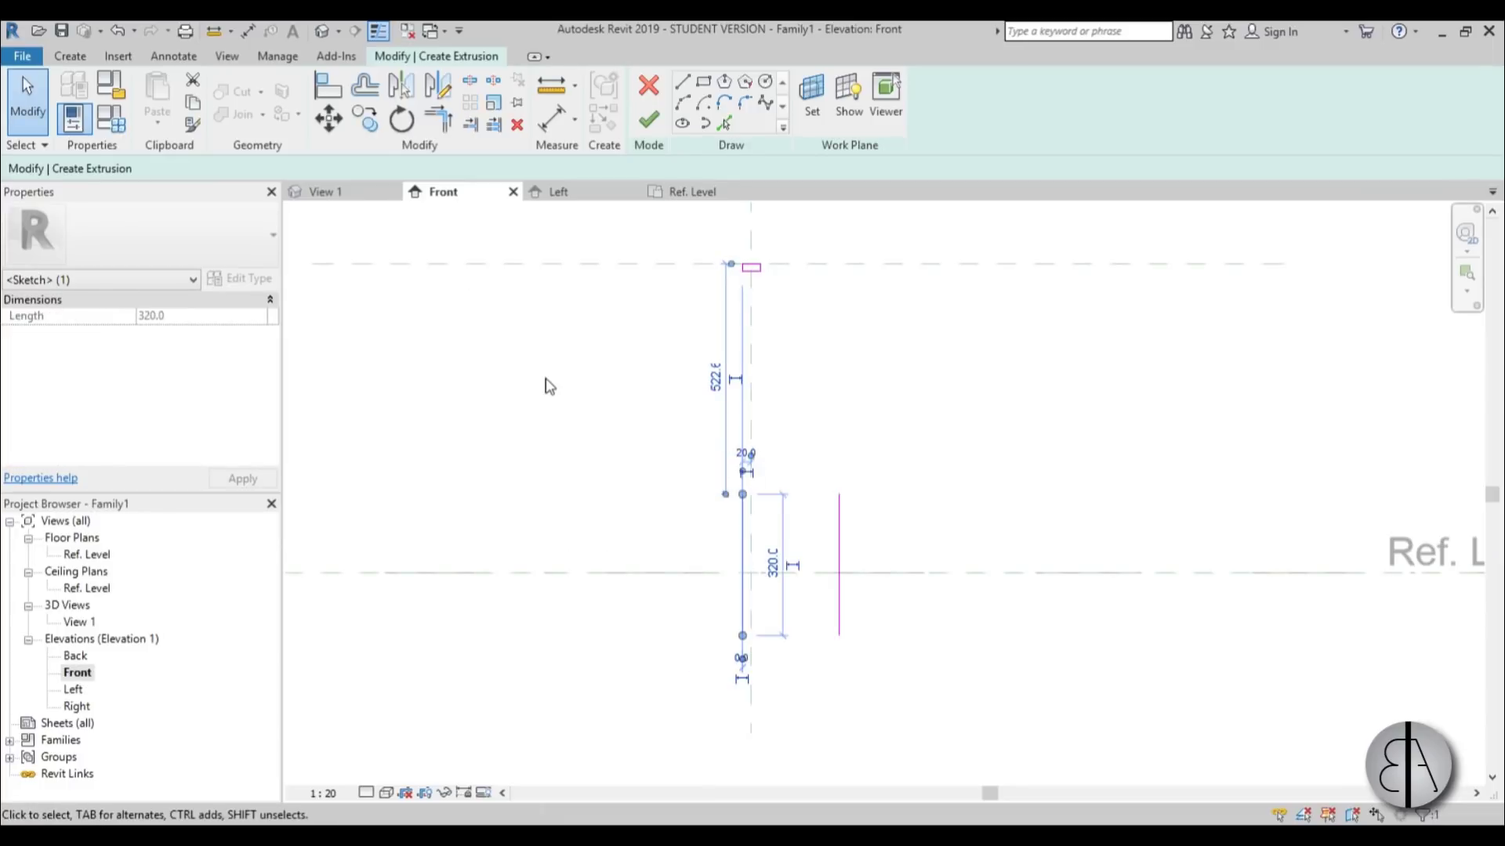
click(744, 453)
text(200)
key(Return)
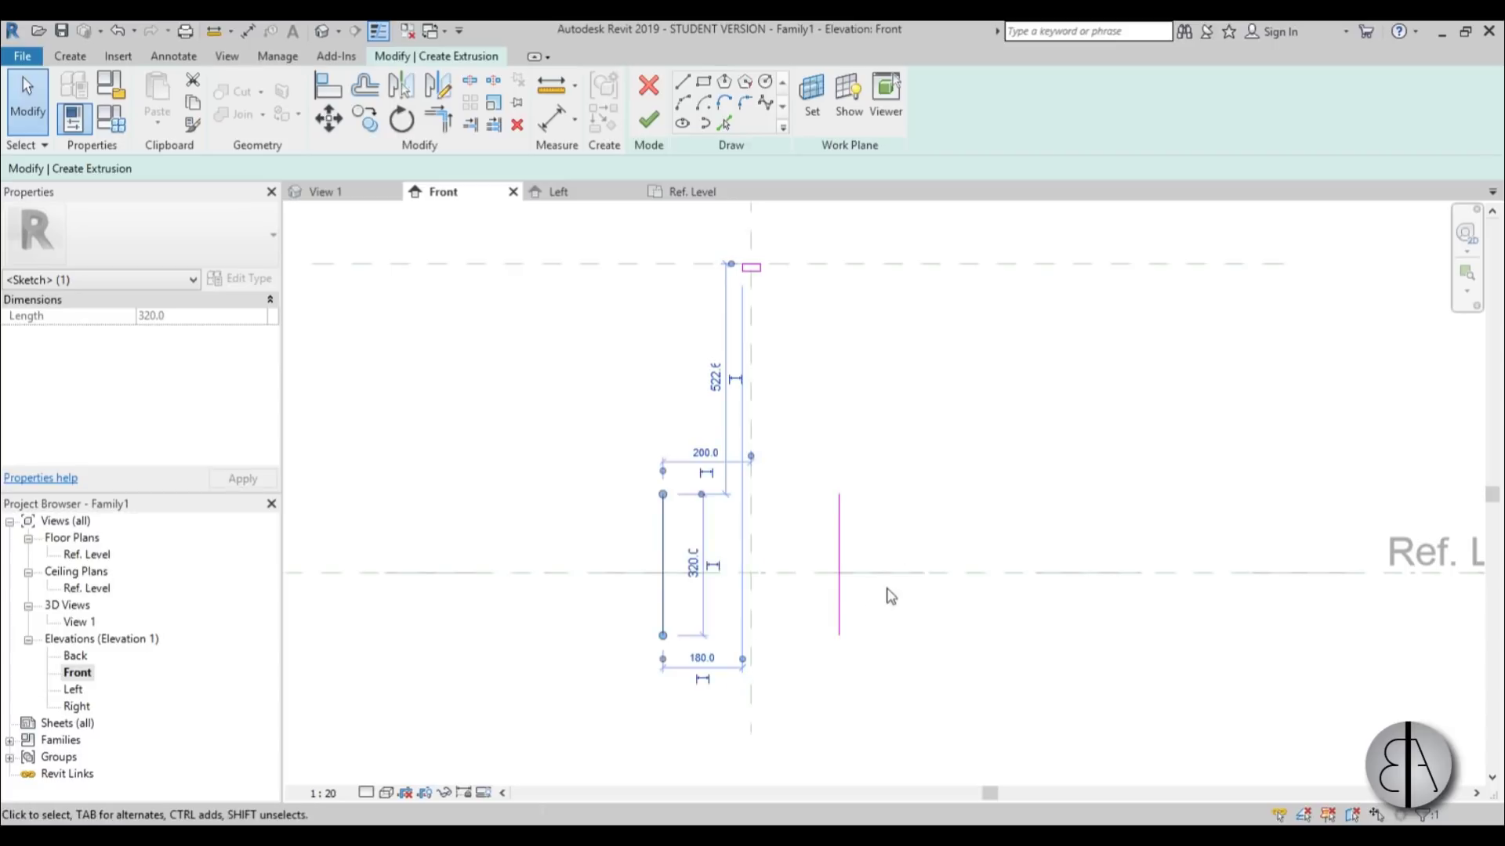
Measure the right vertical line's distance from the centre reference plane
click(839, 595)
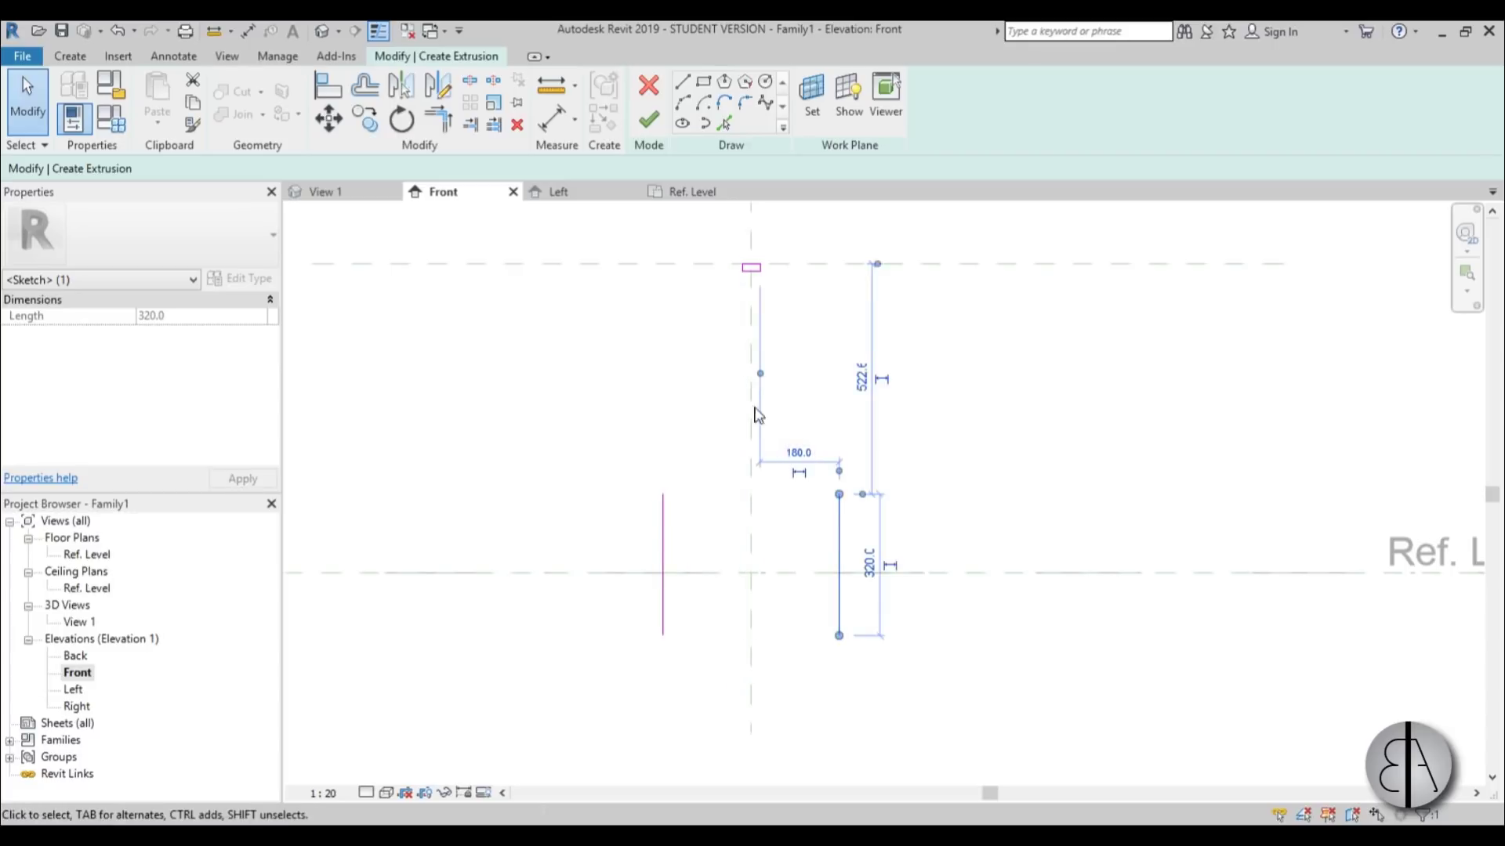
drag(759, 379, 751, 379)
click(795, 453)
key(Escape)
key(Escape)
scroll(759, 470, up, 3)
Sketch two sloped leg lines meeting at an apex below the top rectangle
click(681, 81)
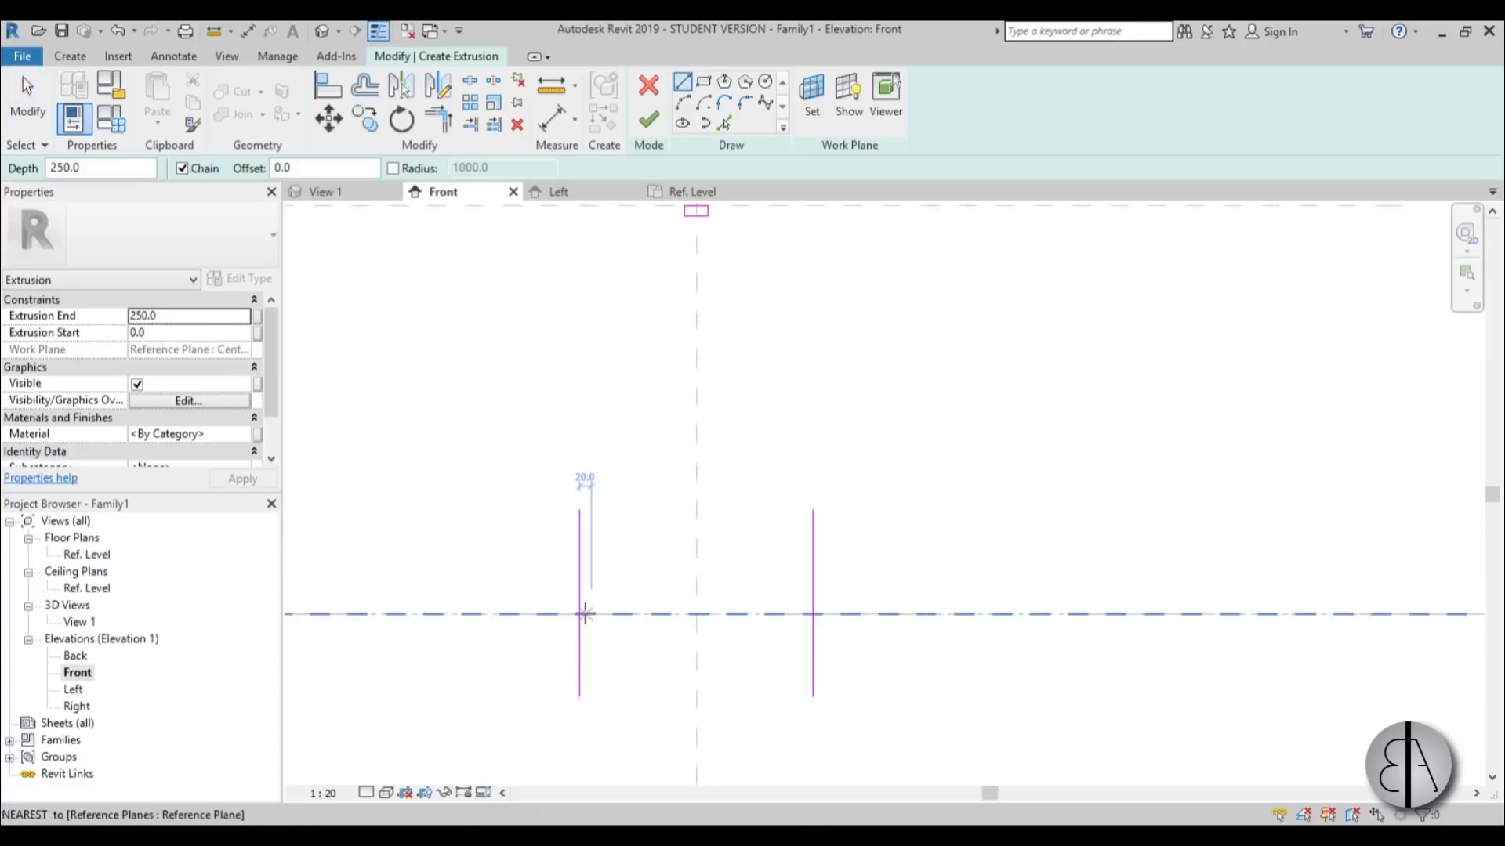
click(580, 614)
middle_drag(691, 380, 692, 525)
scroll(702, 359, up, 2)
click(704, 368)
key(Escape)
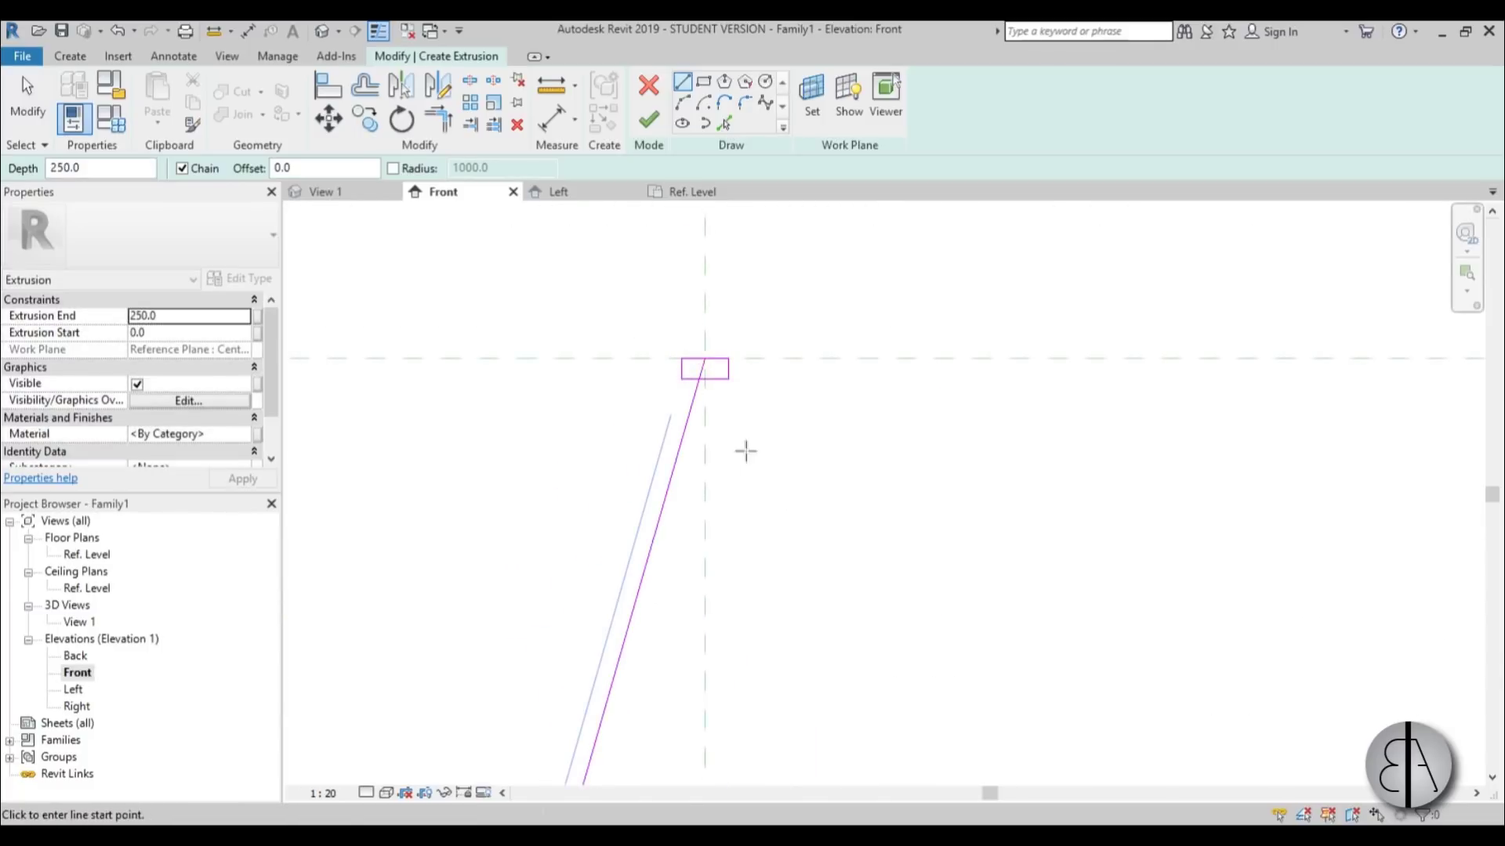
click(703, 369)
middle_drag(805, 638, 732, 443)
click(810, 777)
key(Escape)
scroll(679, 554, down, 1)
scroll(615, 371, up, 1)
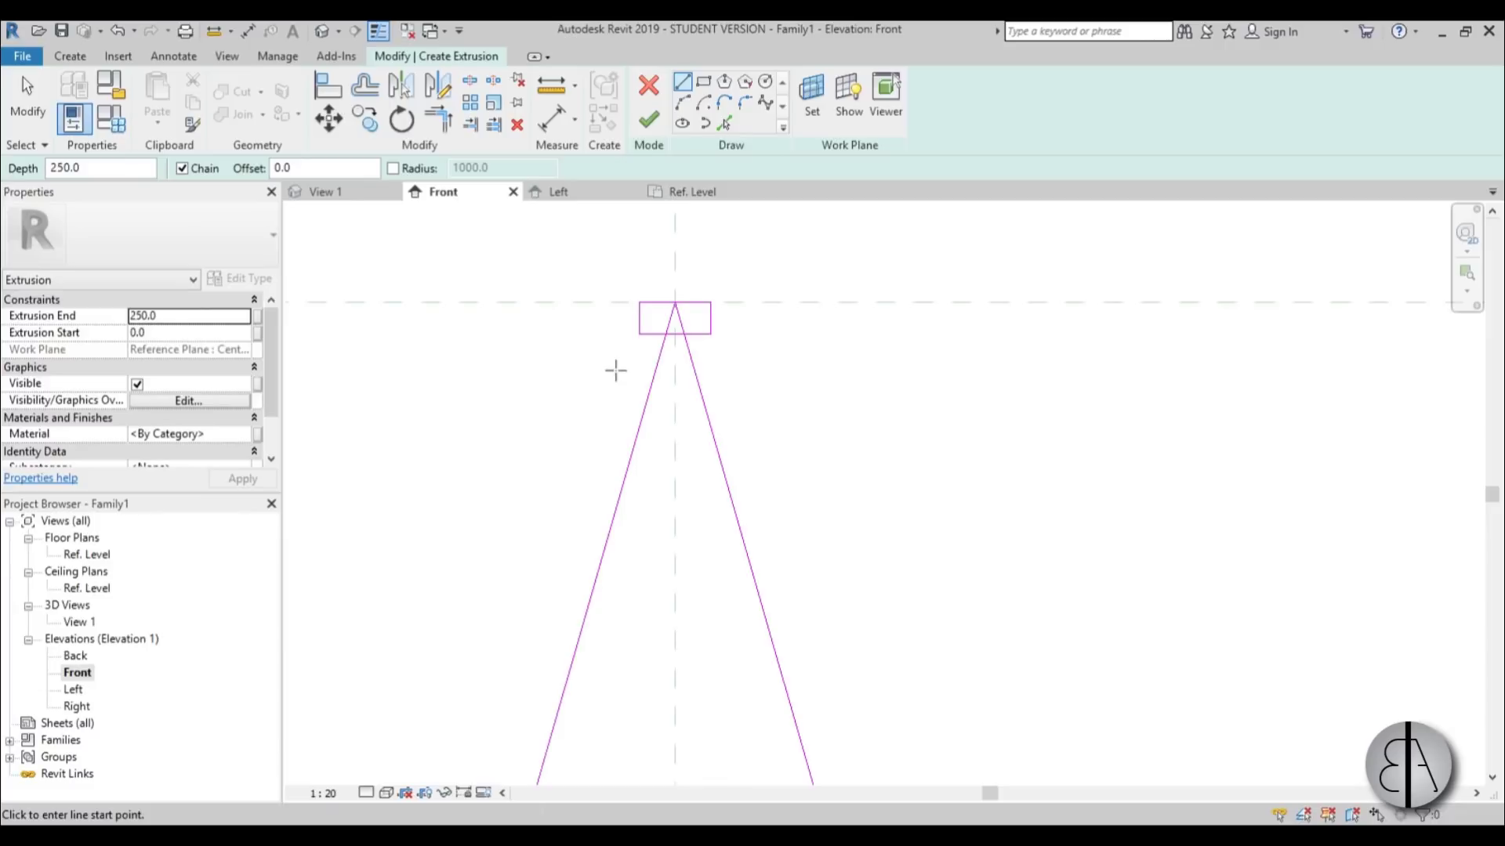
Add a horizontal crossbar line 55 below the upper reference plane
click(592, 416)
click(771, 416)
key(Escape)
key(Escape)
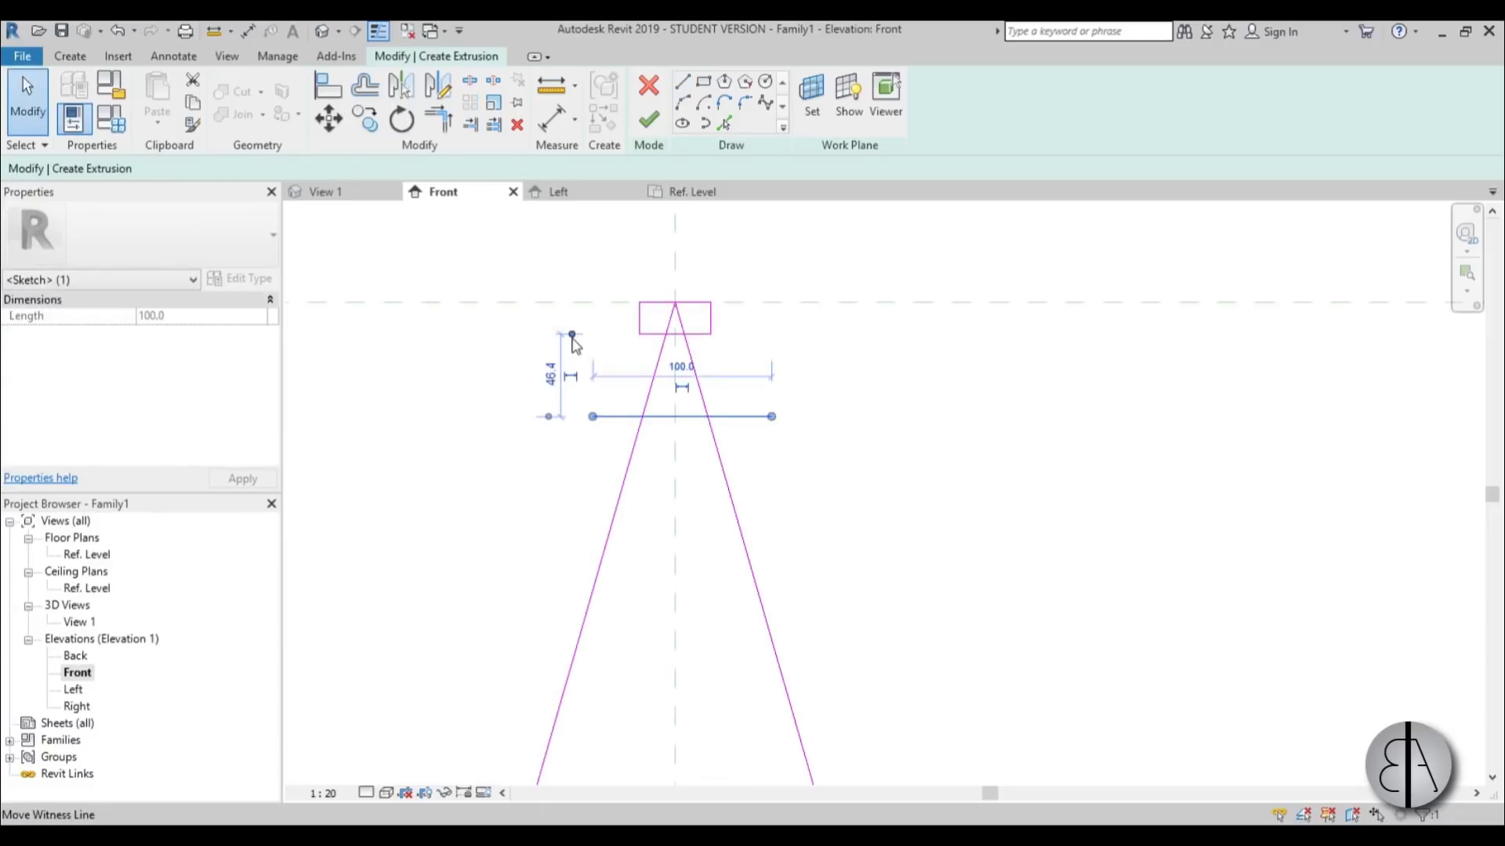
drag(572, 335, 584, 301)
click(550, 360)
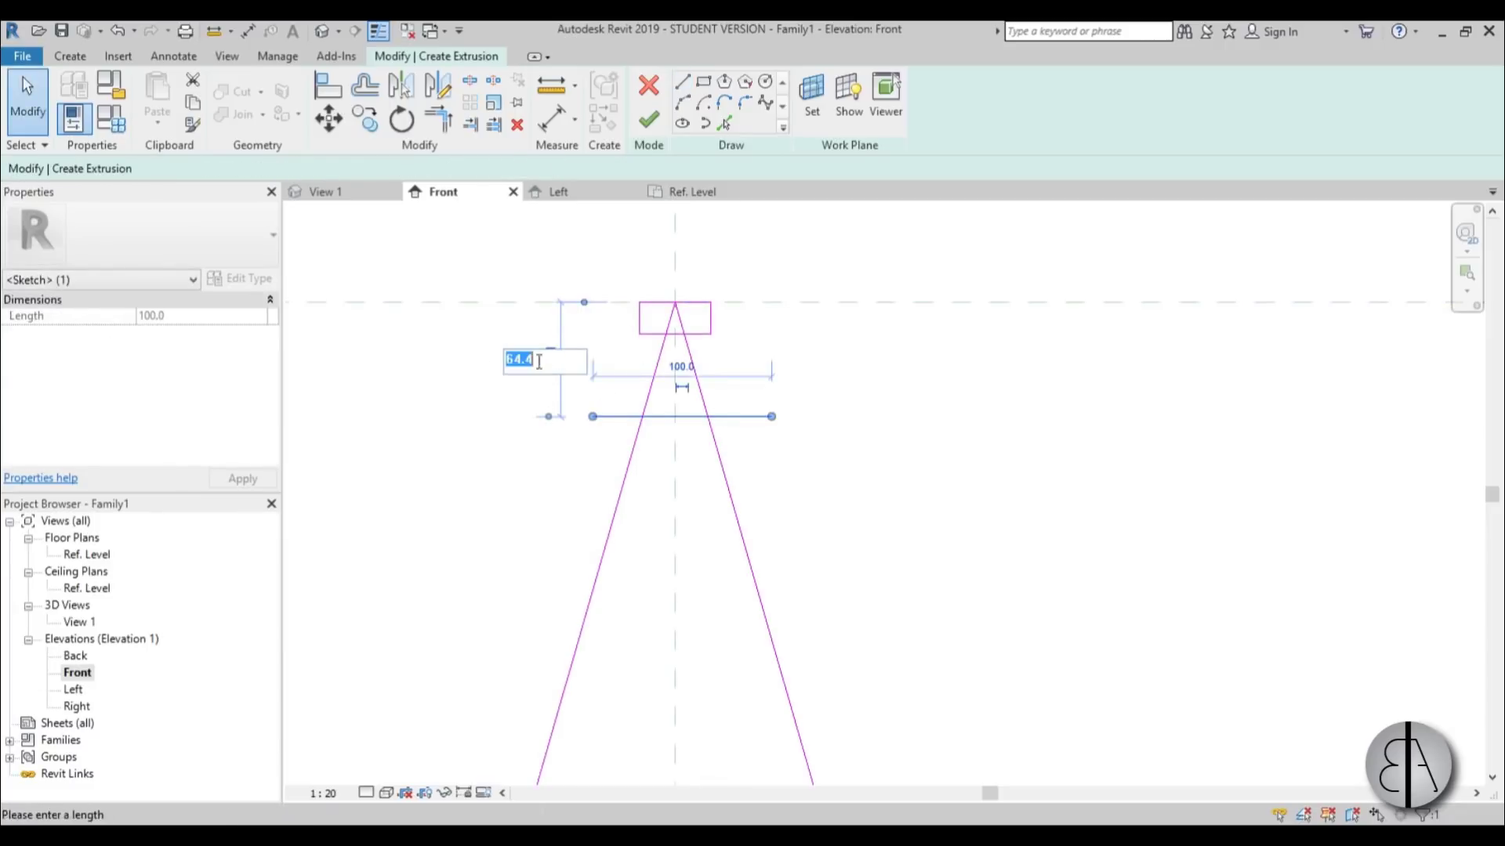
text(55)
key(Return)
click(455, 362)
scroll(687, 377, up, 1)
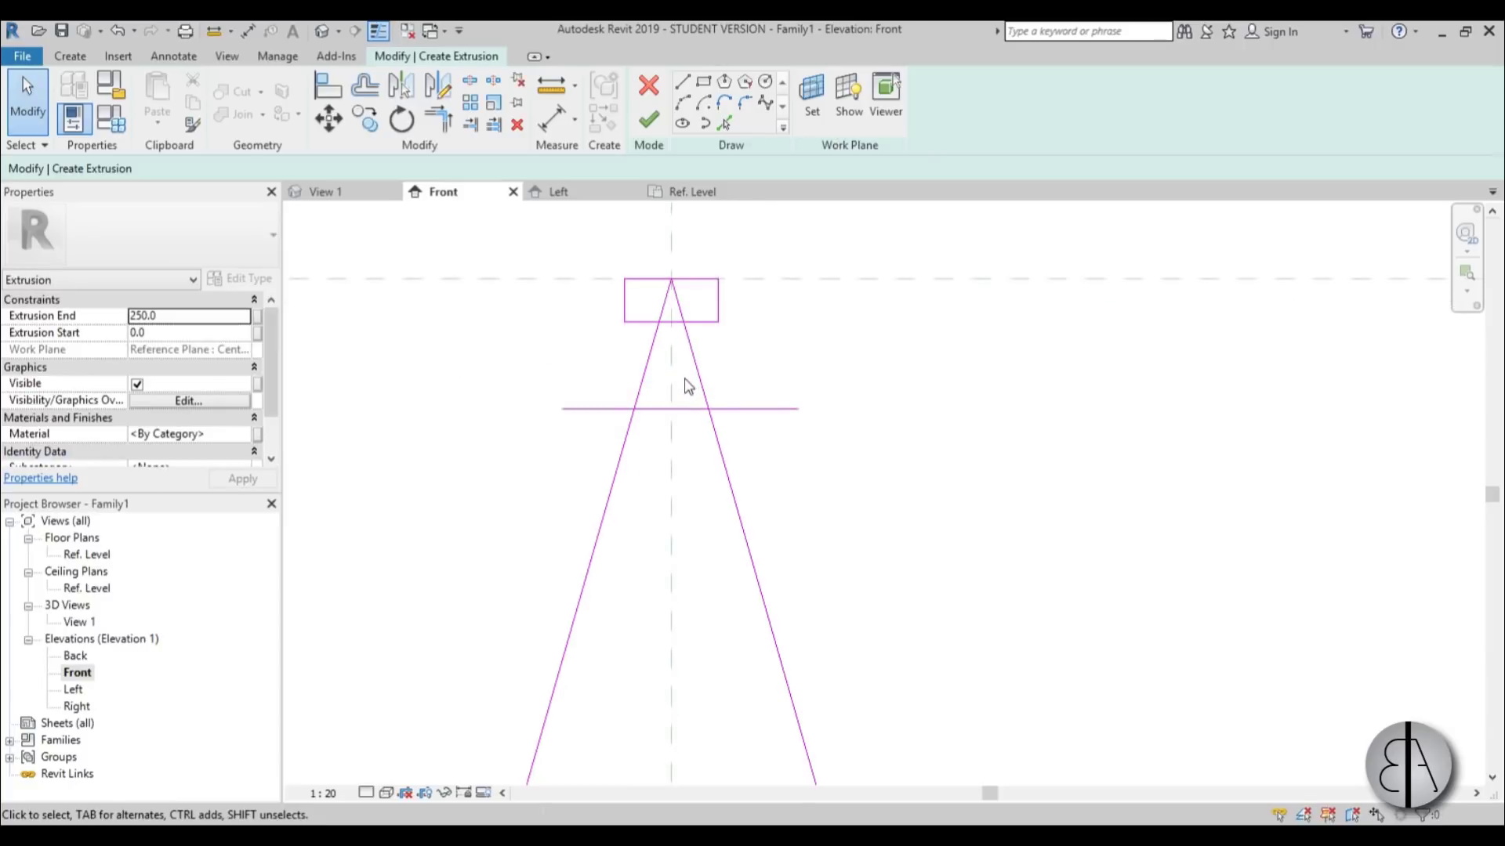
Trim the sloped lines to the crossbar and top rectangle, closing the profile
key(s)
key(l)
key(Escape)
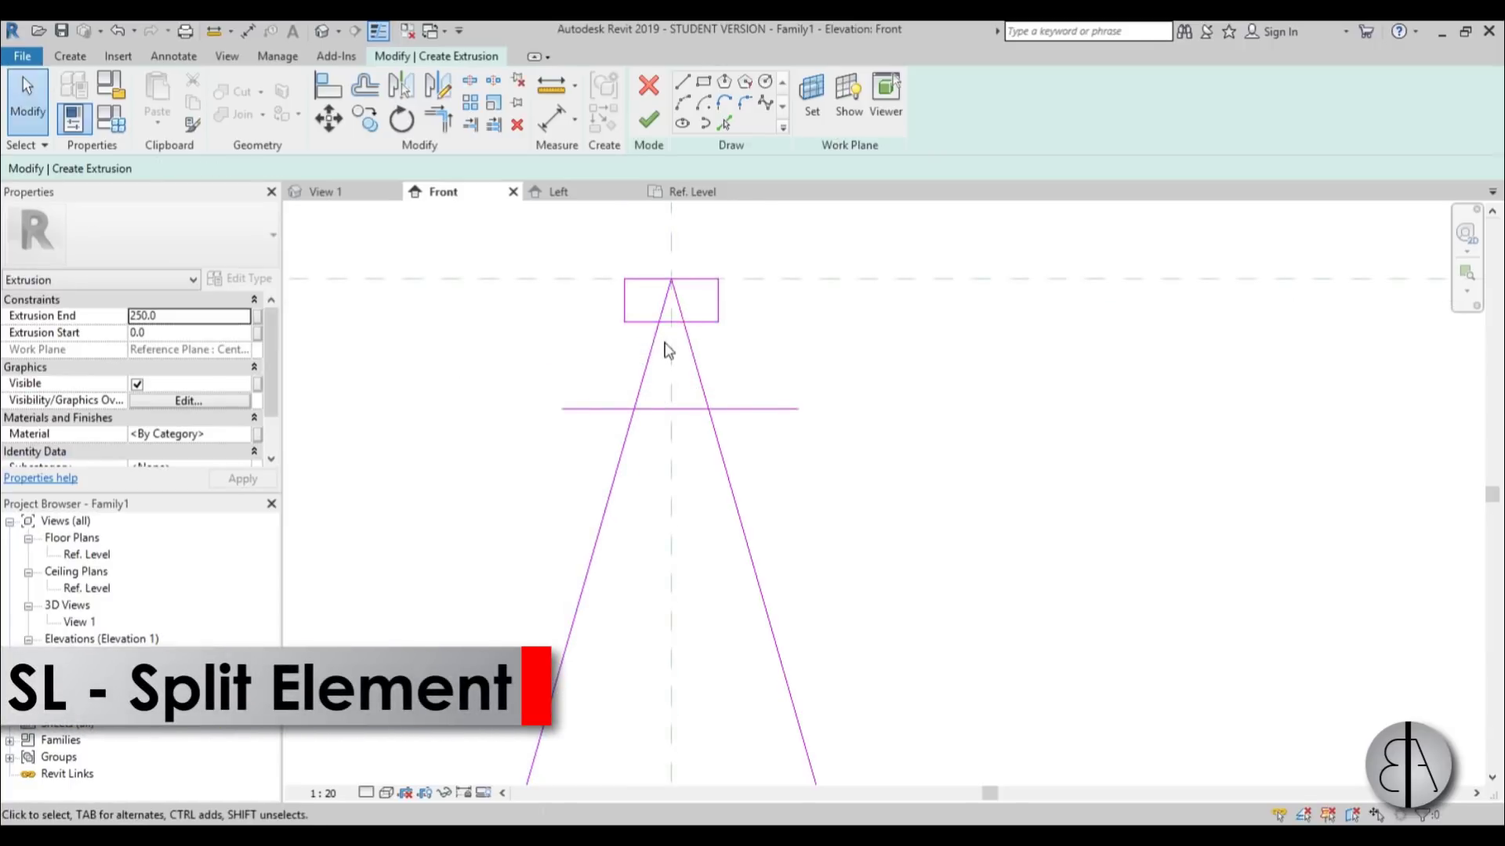
key(t)
key(r)
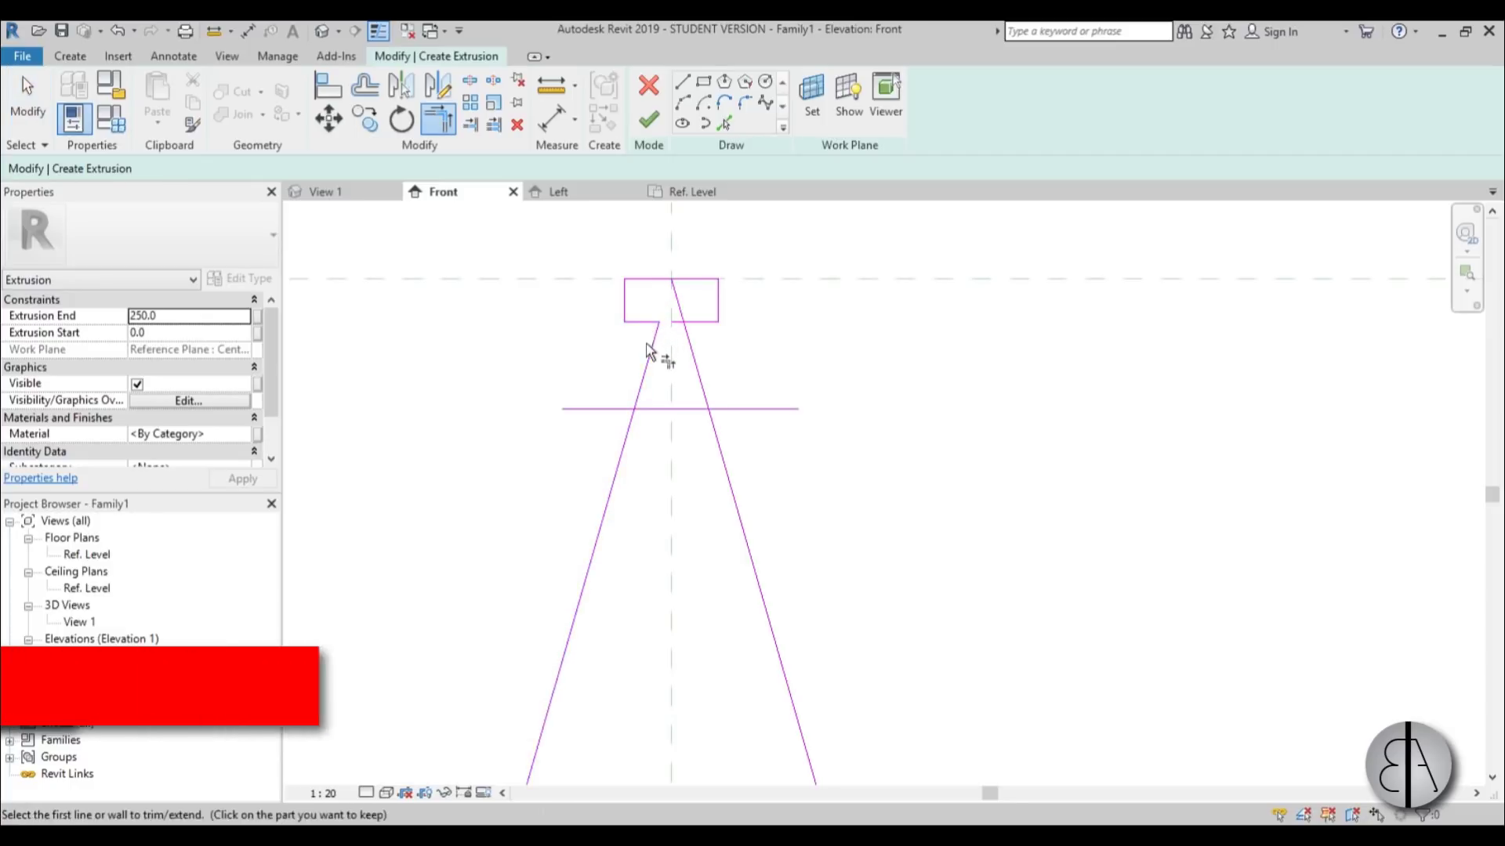
click(657, 360)
click(649, 407)
click(690, 408)
click(702, 386)
click(698, 372)
click(702, 322)
key(Escape)
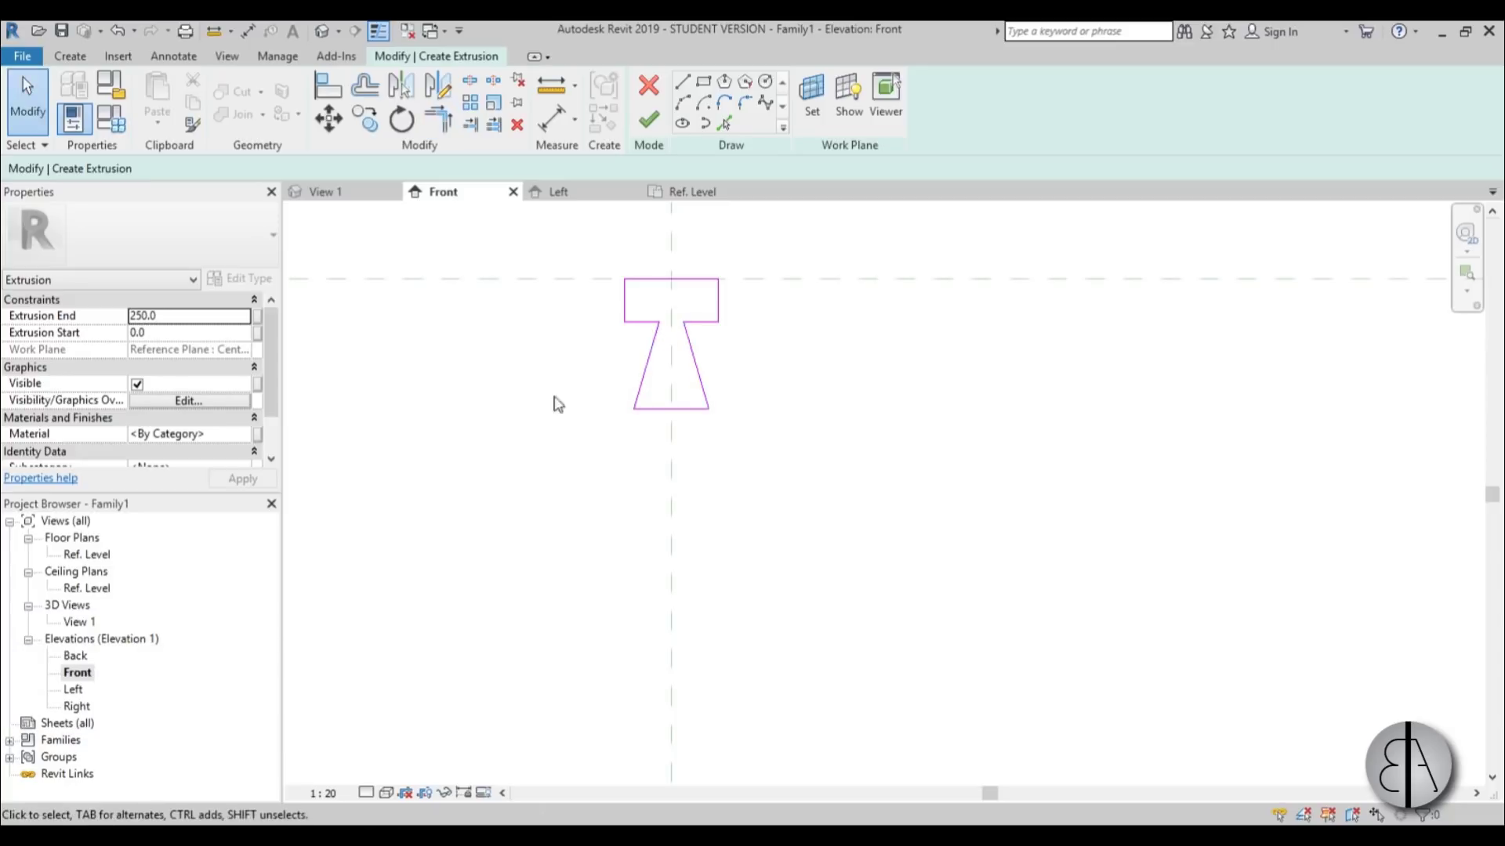
Set the extrusion end to 350 and start to -350
click(187, 317)
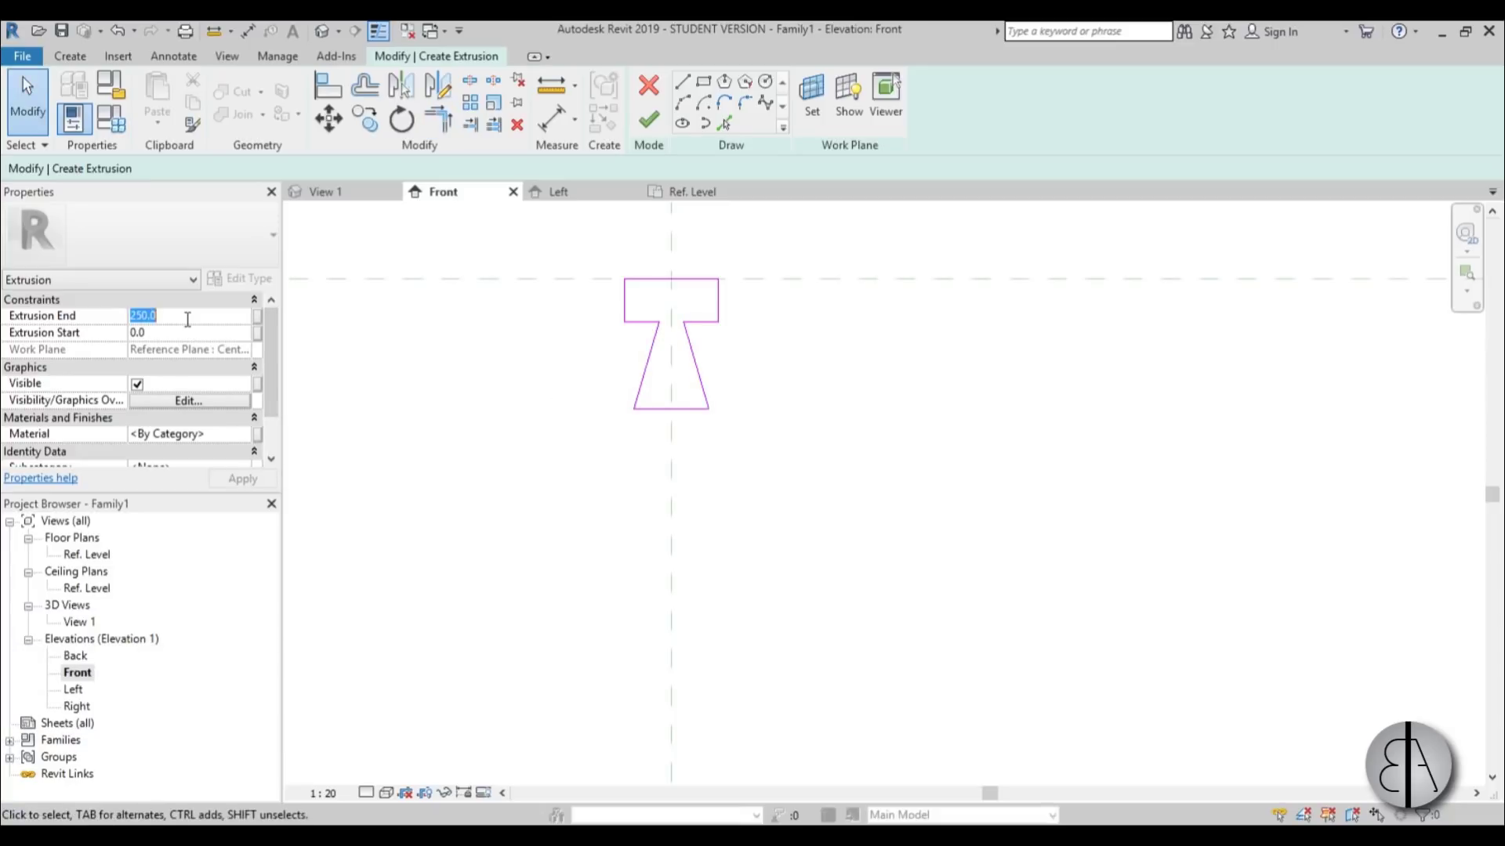
text(350)
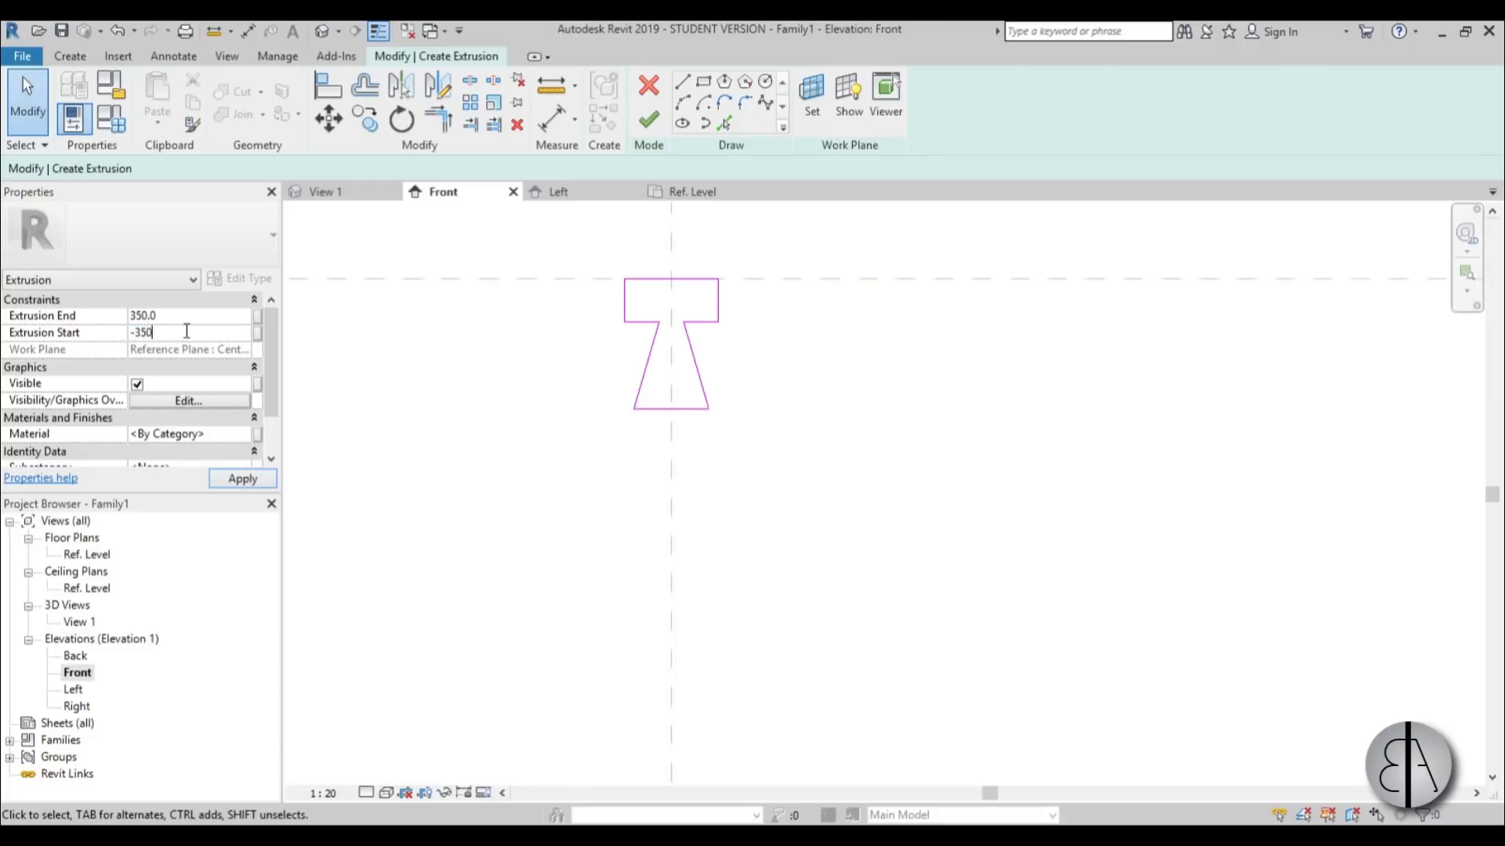
click(266, 473)
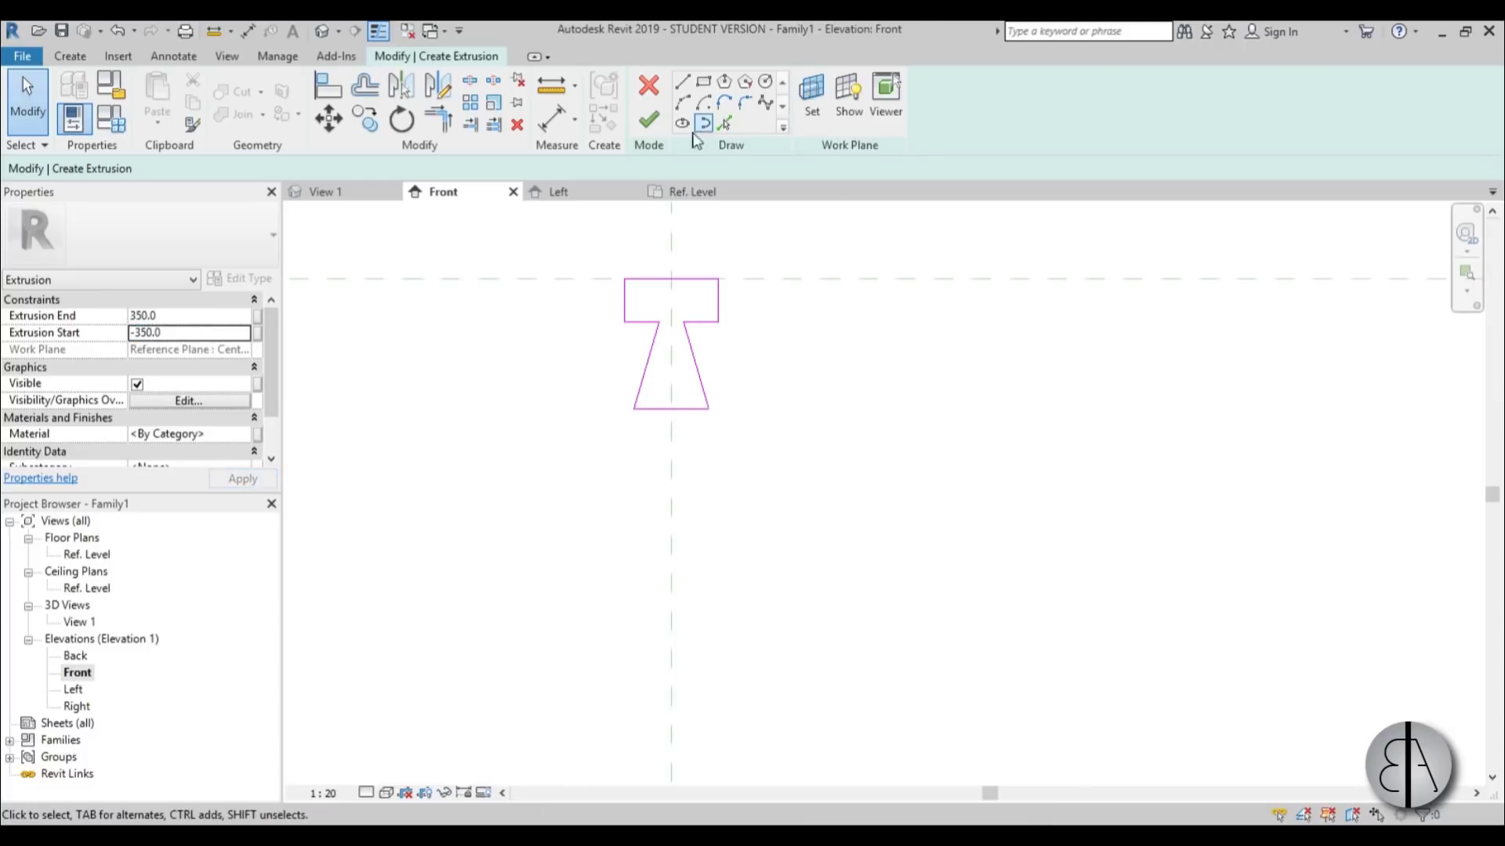
Delete the two stray vertical sketch lines
scroll(662, 282, down, 3)
scroll(668, 313, down, 4)
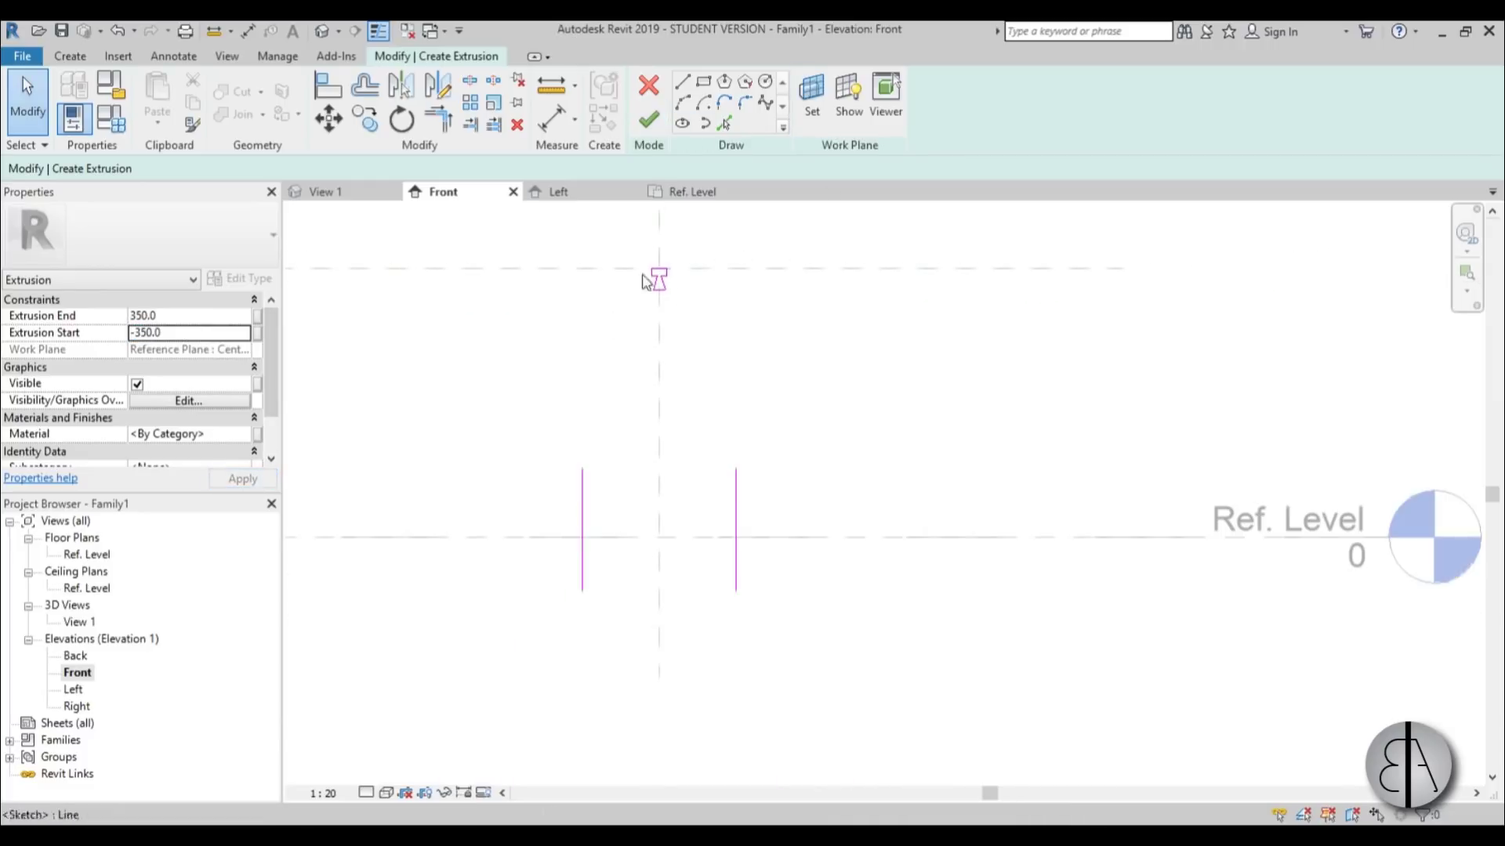
mouse_move(888, 605)
mouse_down()
mouse_move(737, 511)
mouse_move(413, 486)
mouse_up()
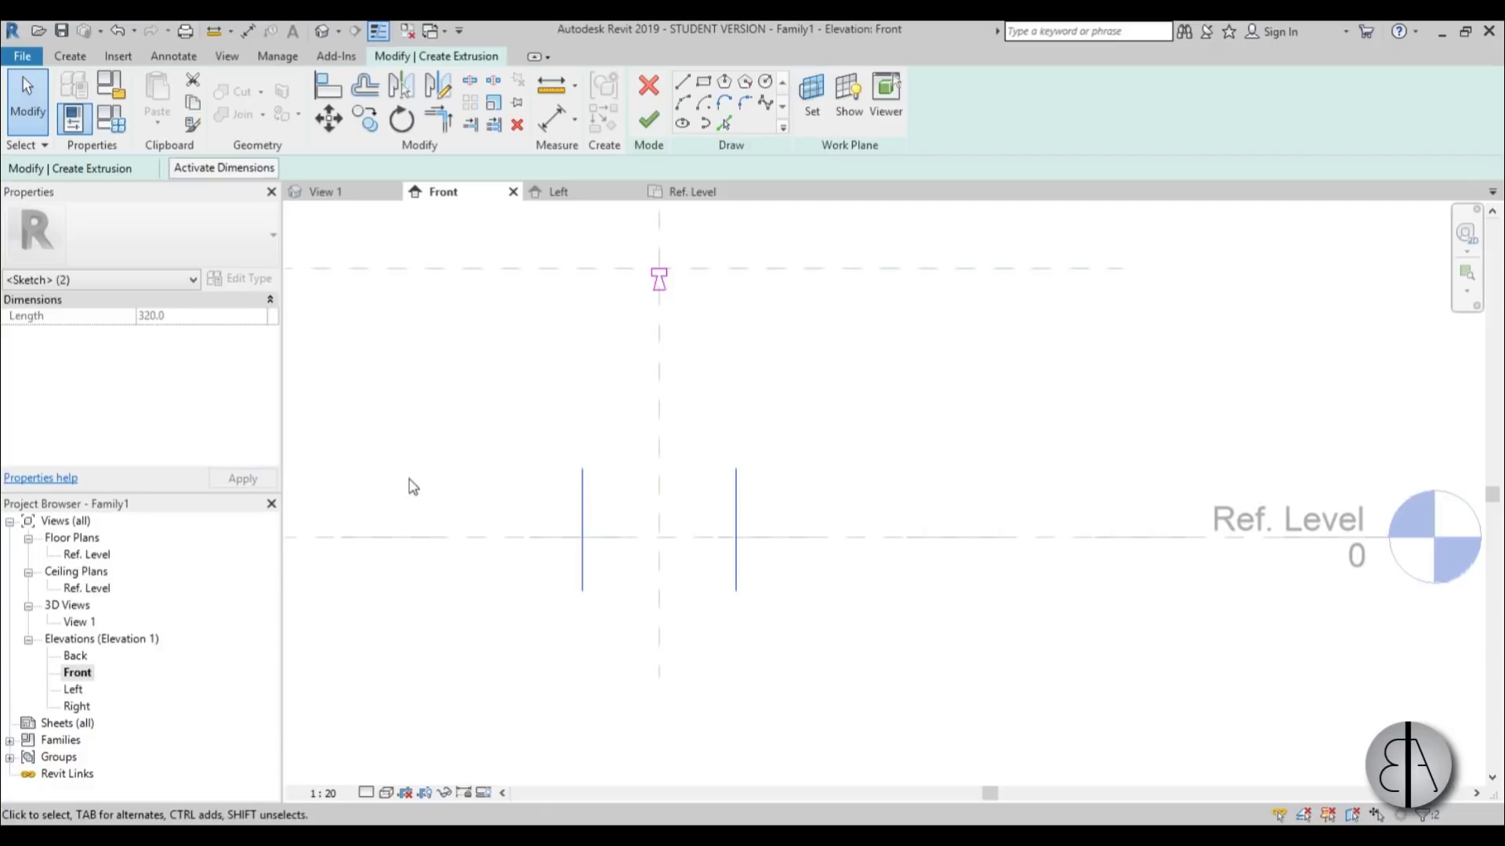
key(Delete)
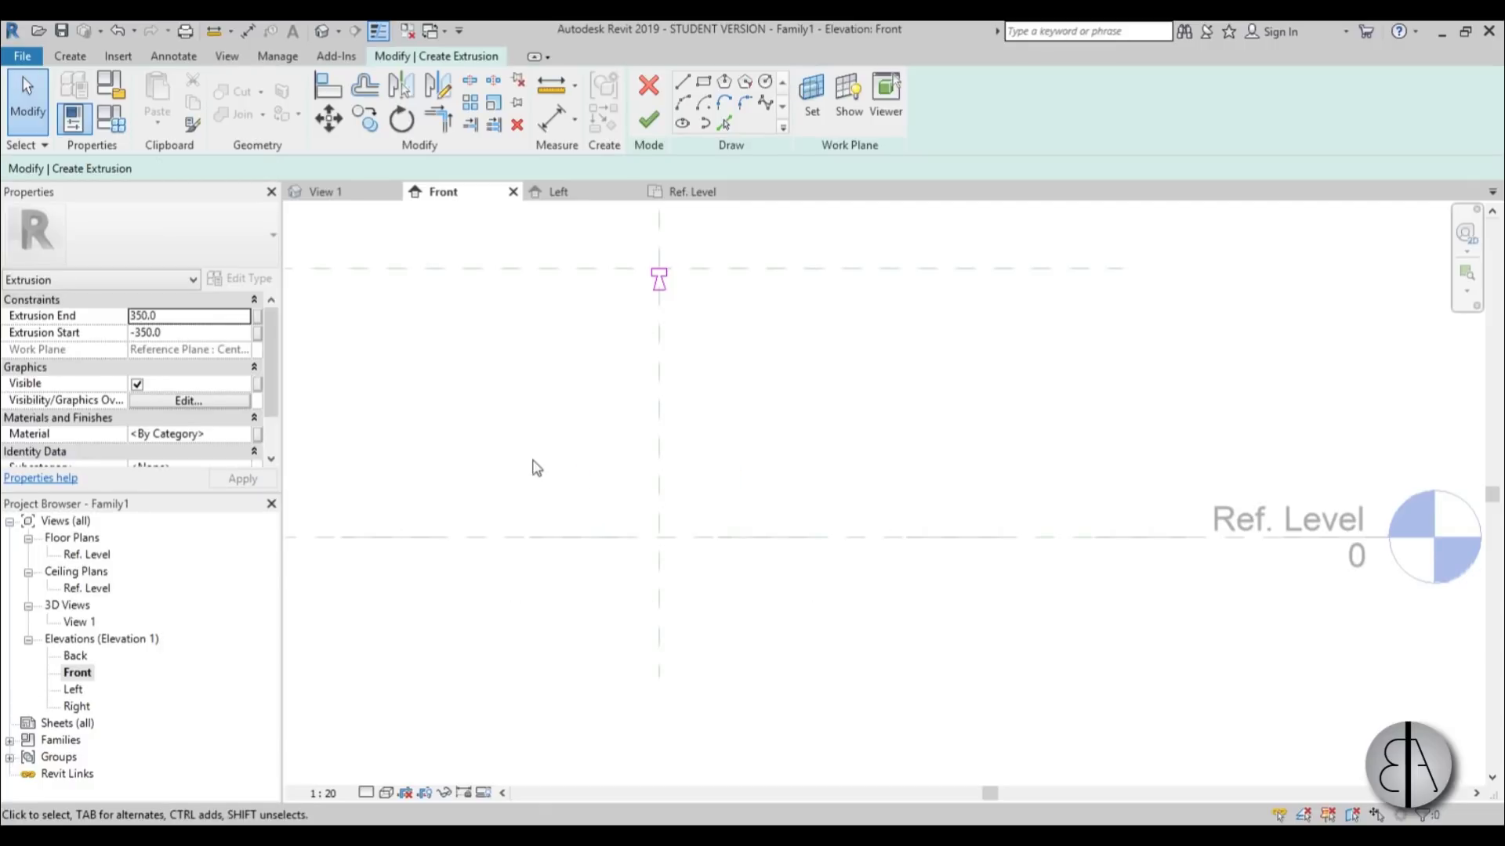
scroll(648, 238, up, 2)
Finish the T-profile extrusion and deselect it
click(648, 119)
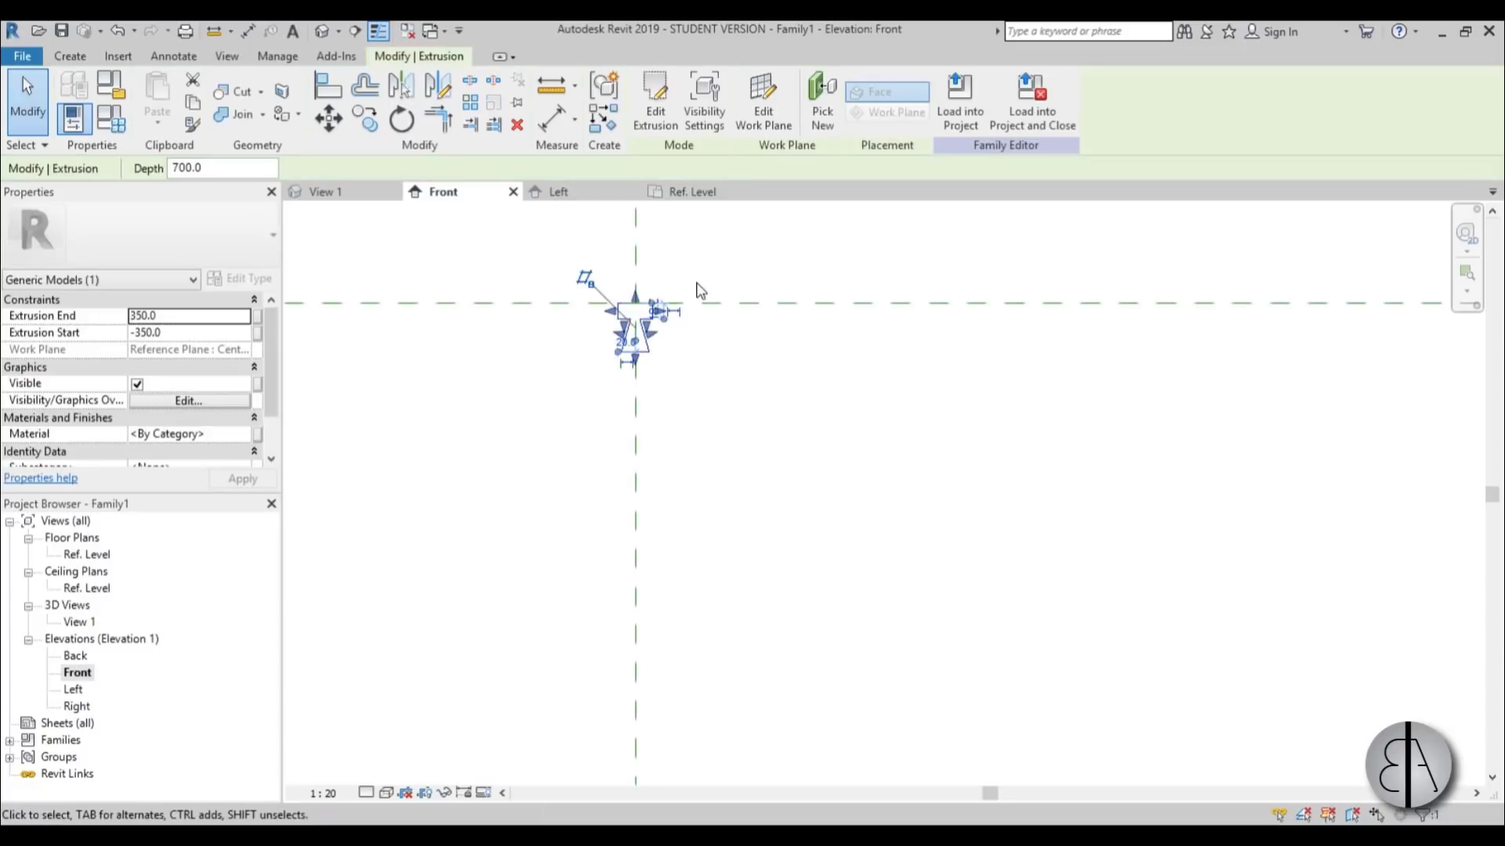
middle_drag(691, 328, 737, 345)
click(738, 346)
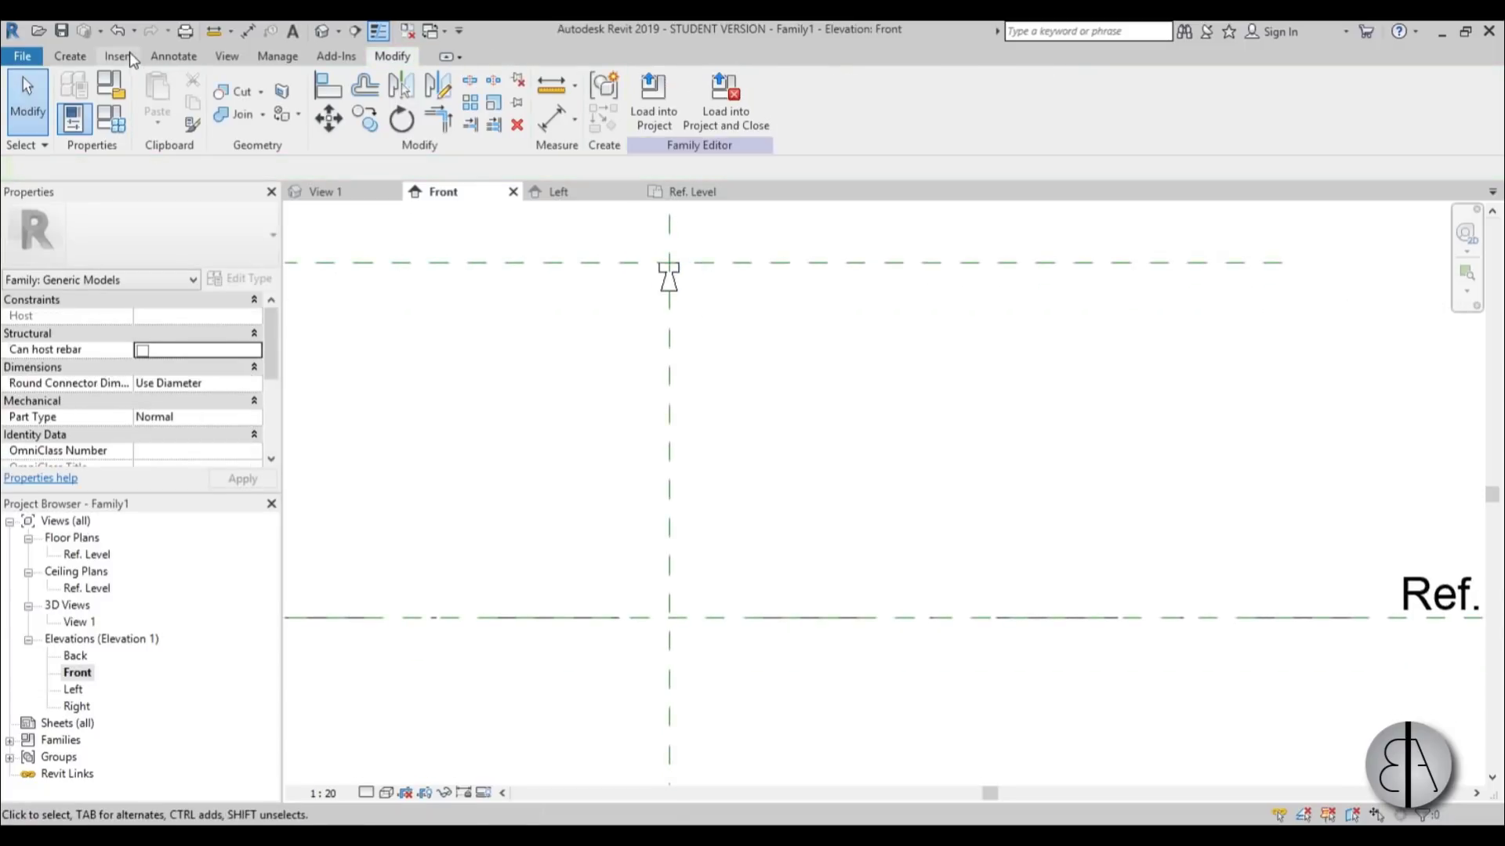
Start a new solid extrusion using Pick Lines
click(69, 57)
click(160, 100)
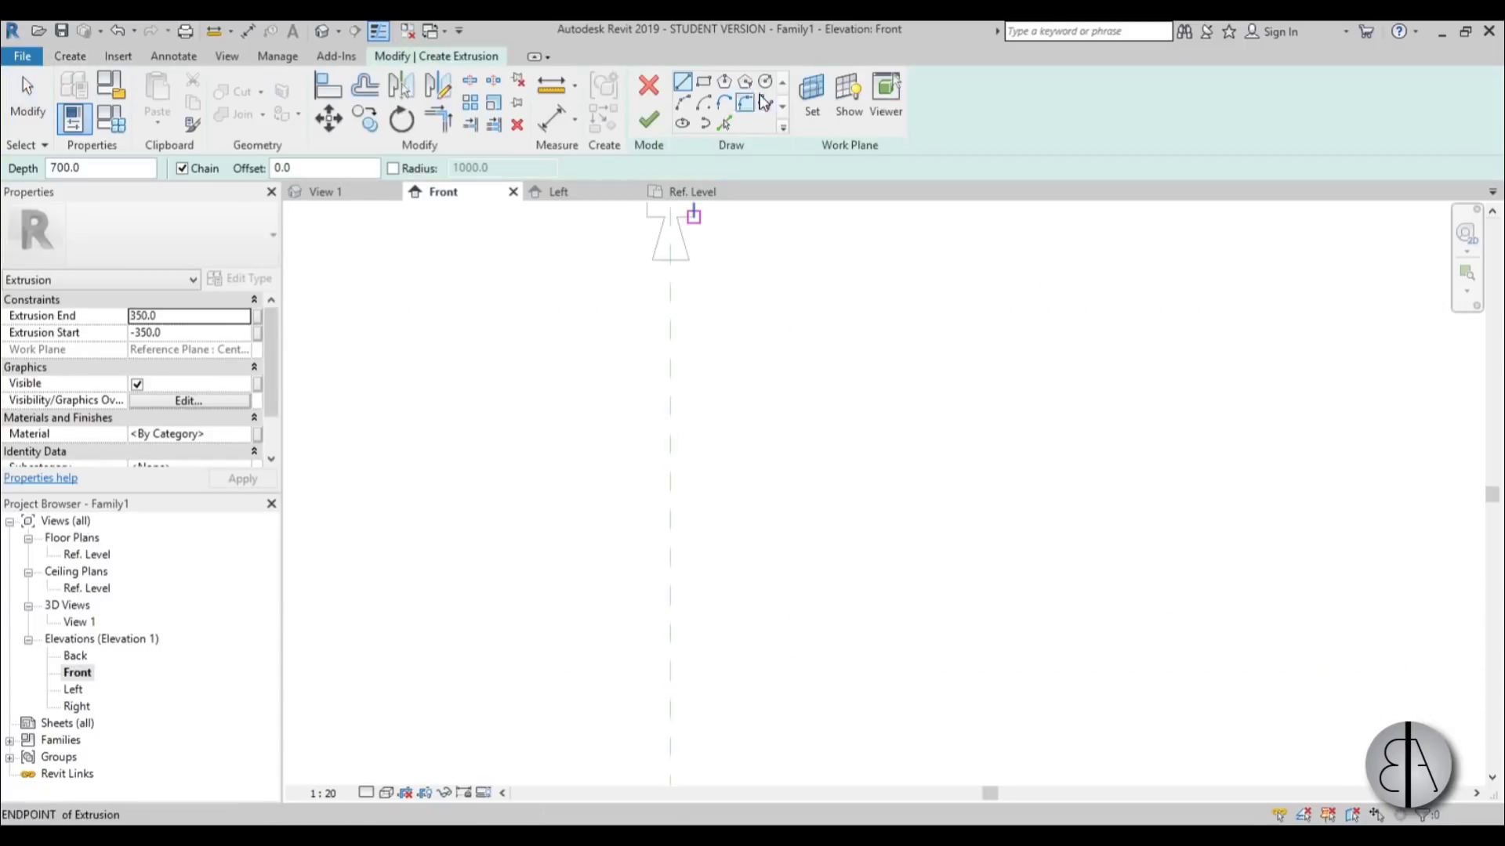
click(726, 124)
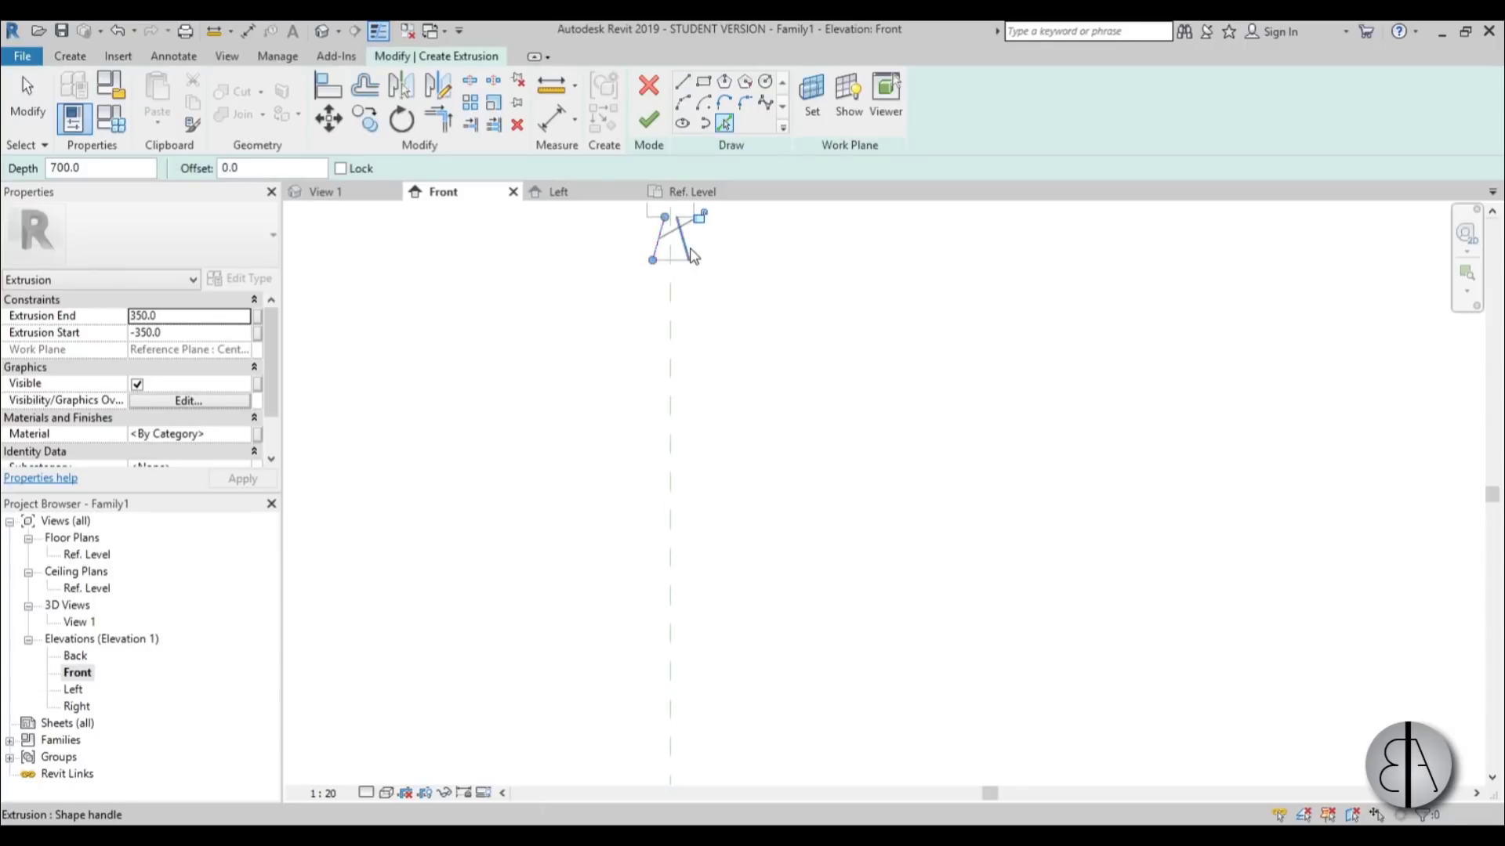
scroll(716, 314, up, 3)
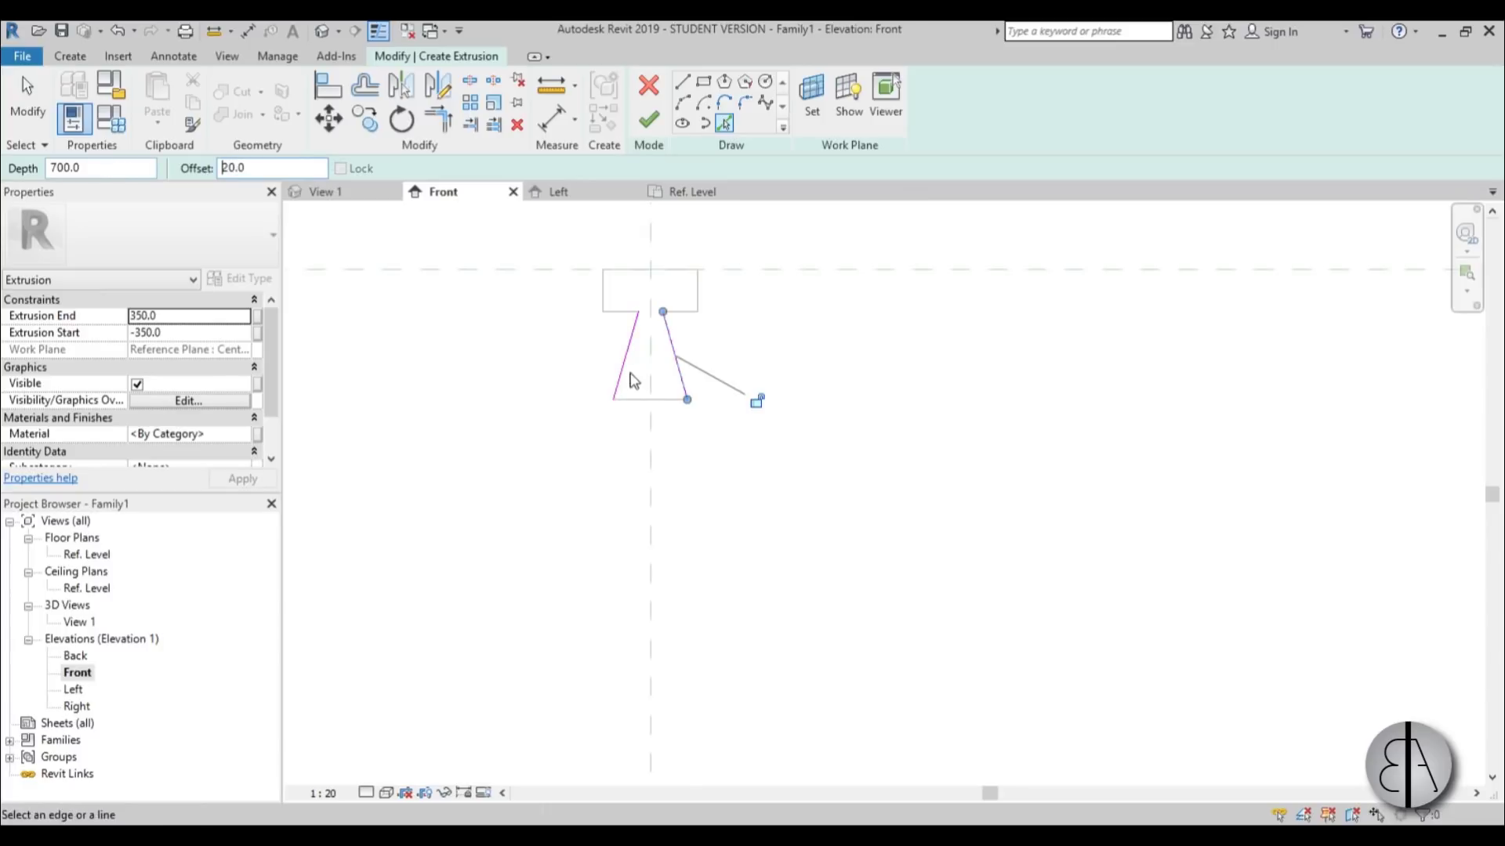
Pick offset lines 20 outside both tapered edges, plus the Ref. Level line
click(625, 380)
click(679, 369)
scroll(647, 282, up, 2)
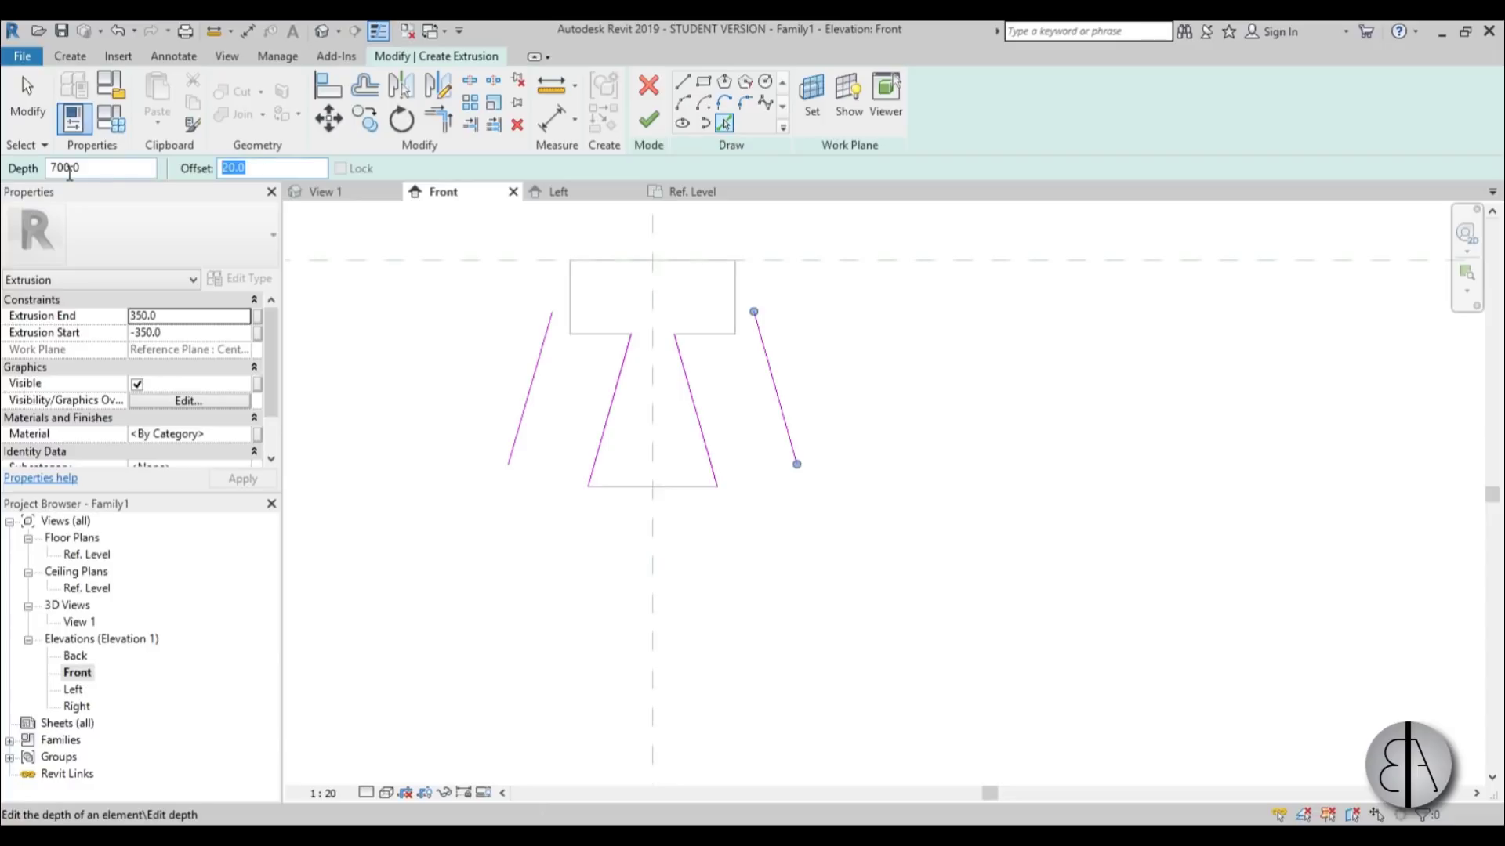
click(608, 349)
click(713, 337)
scroll(648, 263, down, 6)
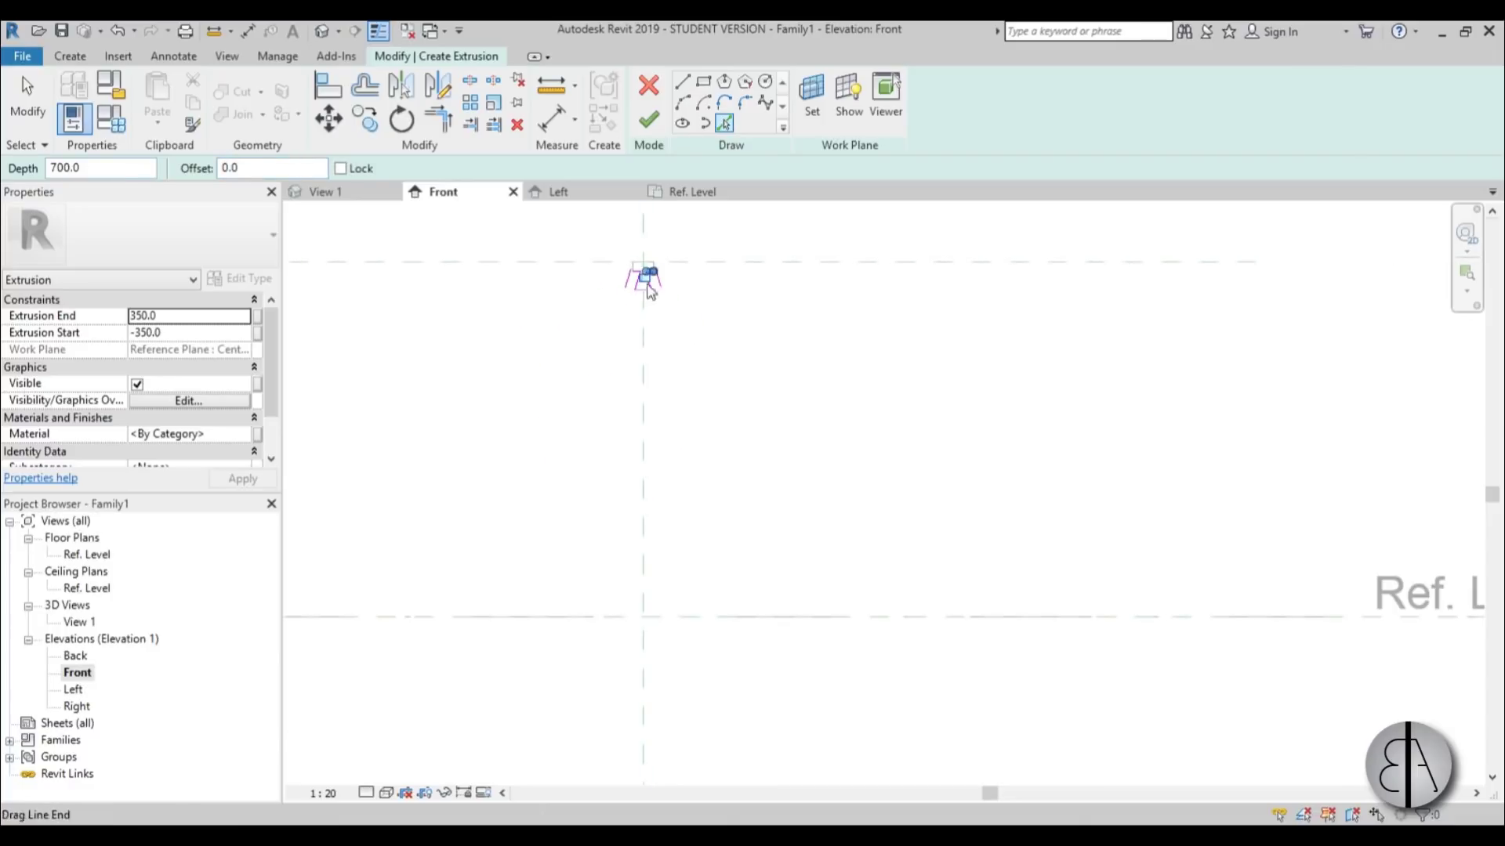
click(682, 618)
Split the base line beneath the legs with SL
key(Escape)
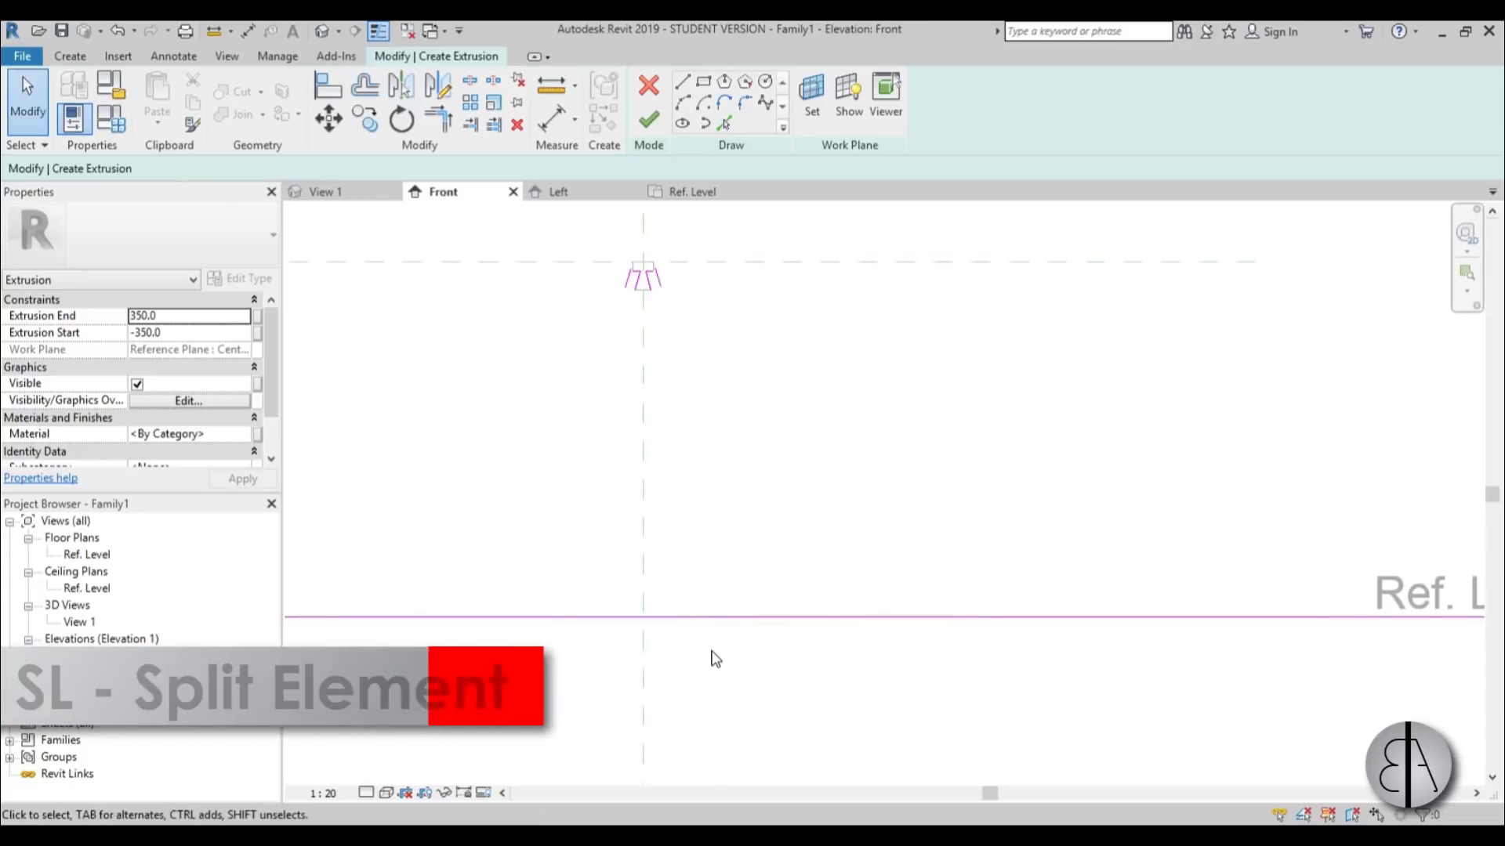
key(s)
key(l)
click(658, 616)
Extend the right leg to the base line and join it to the top line
key(Escape)
key(t)
key(r)
click(660, 282)
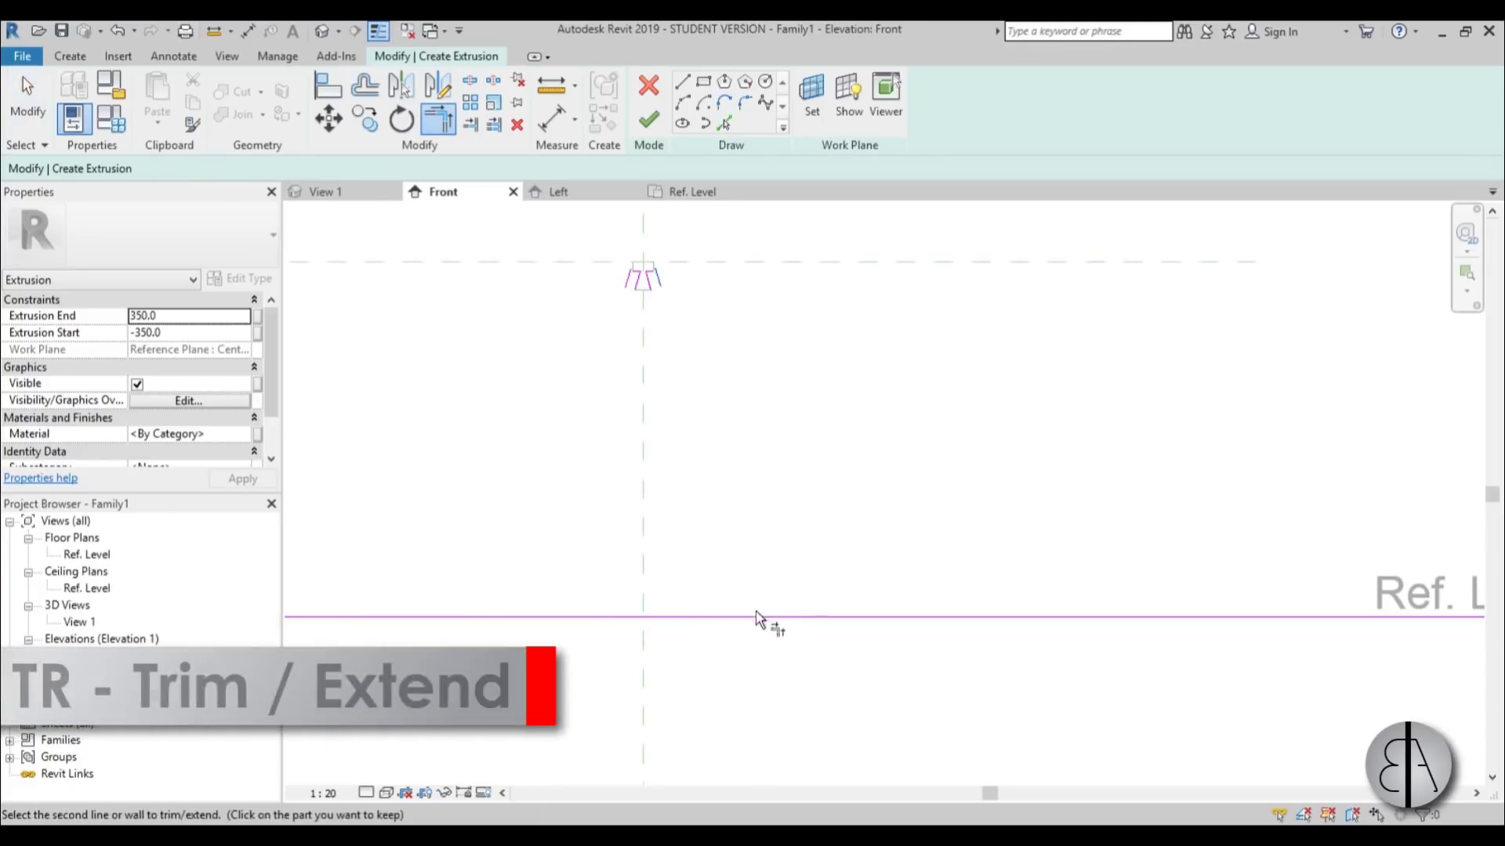
click(733, 617)
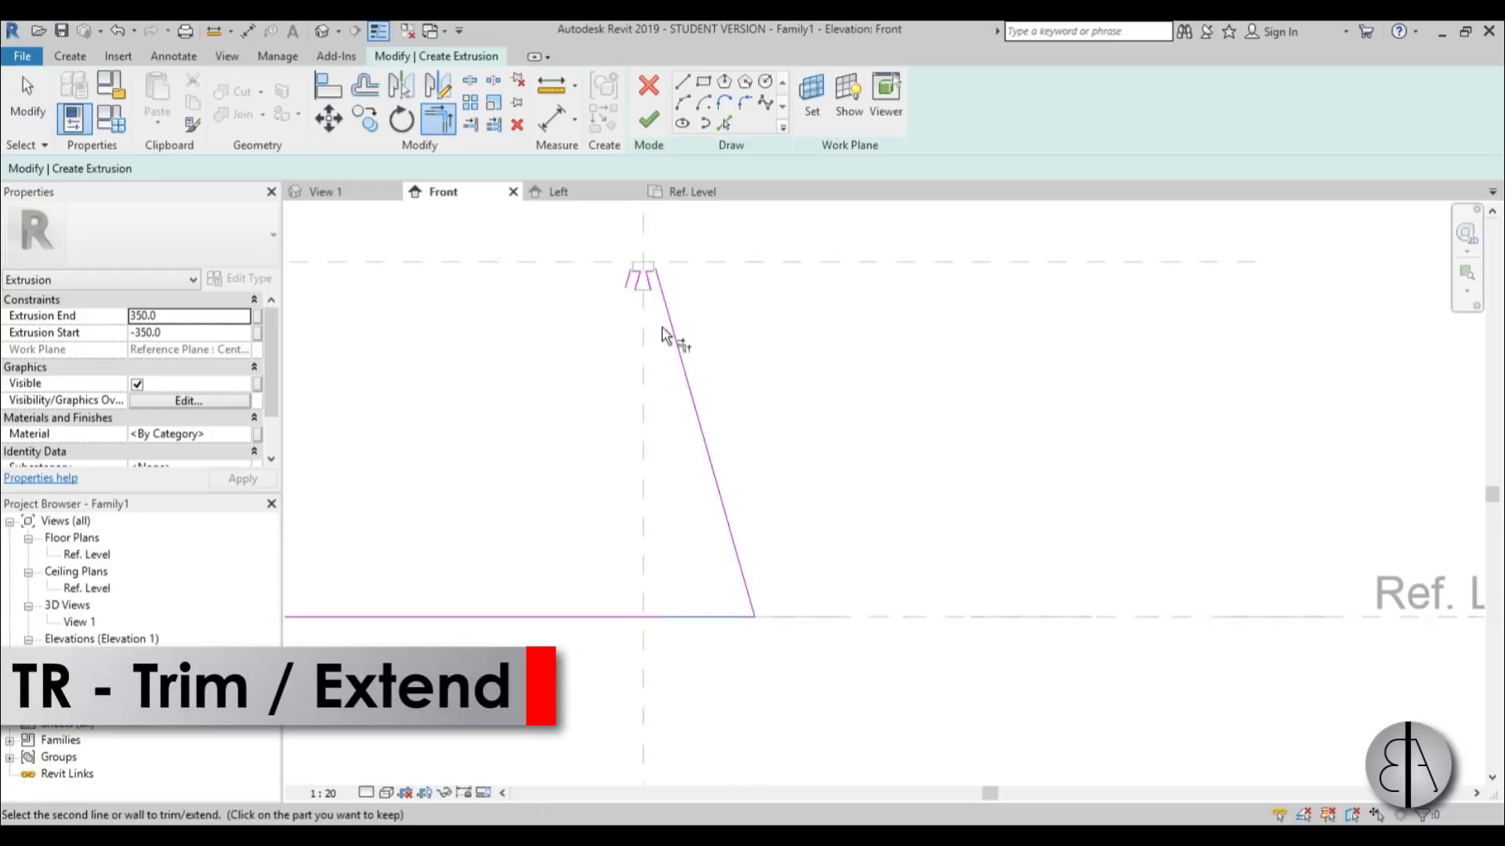
scroll(671, 319, up, 2)
click(636, 241)
Trim the left leg into a closed outline and finish the A-frame extrusion
click(608, 270)
scroll(610, 286, down, 3)
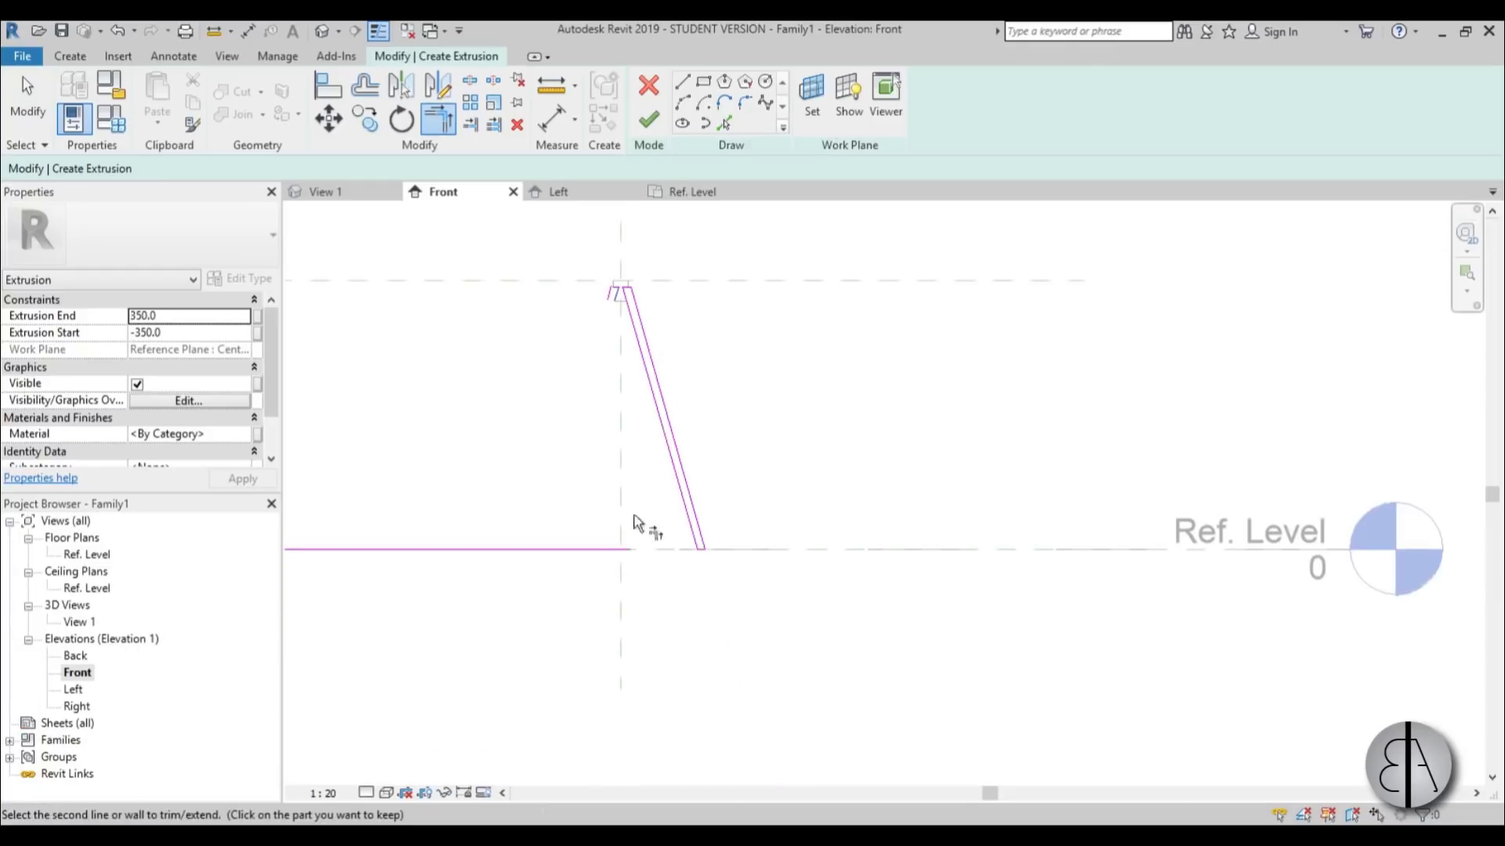
click(549, 541)
scroll(642, 298, up, 4)
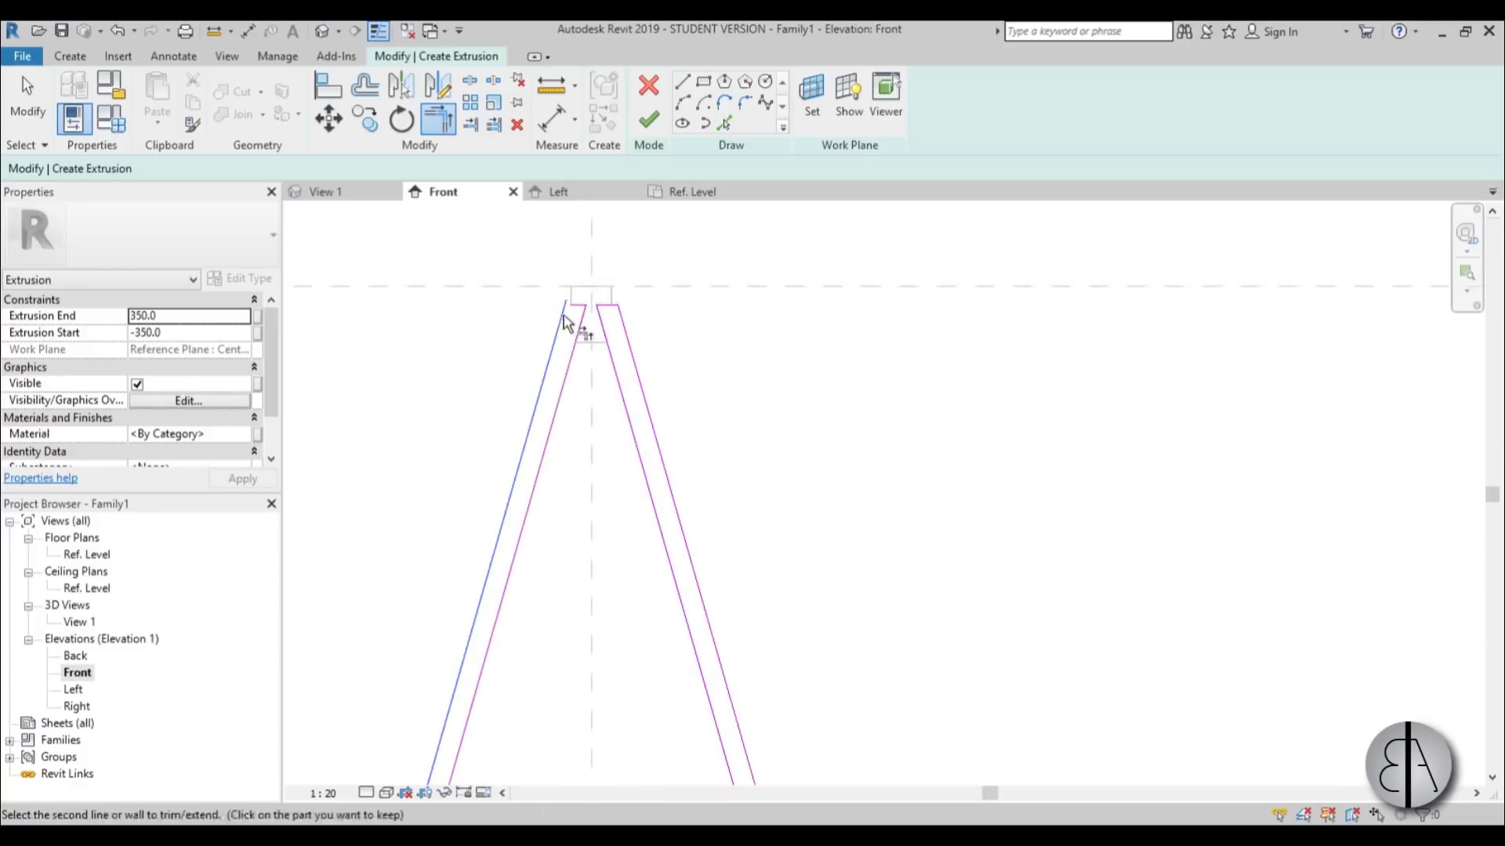
scroll(627, 291, down, 3)
scroll(686, 447, up, 2)
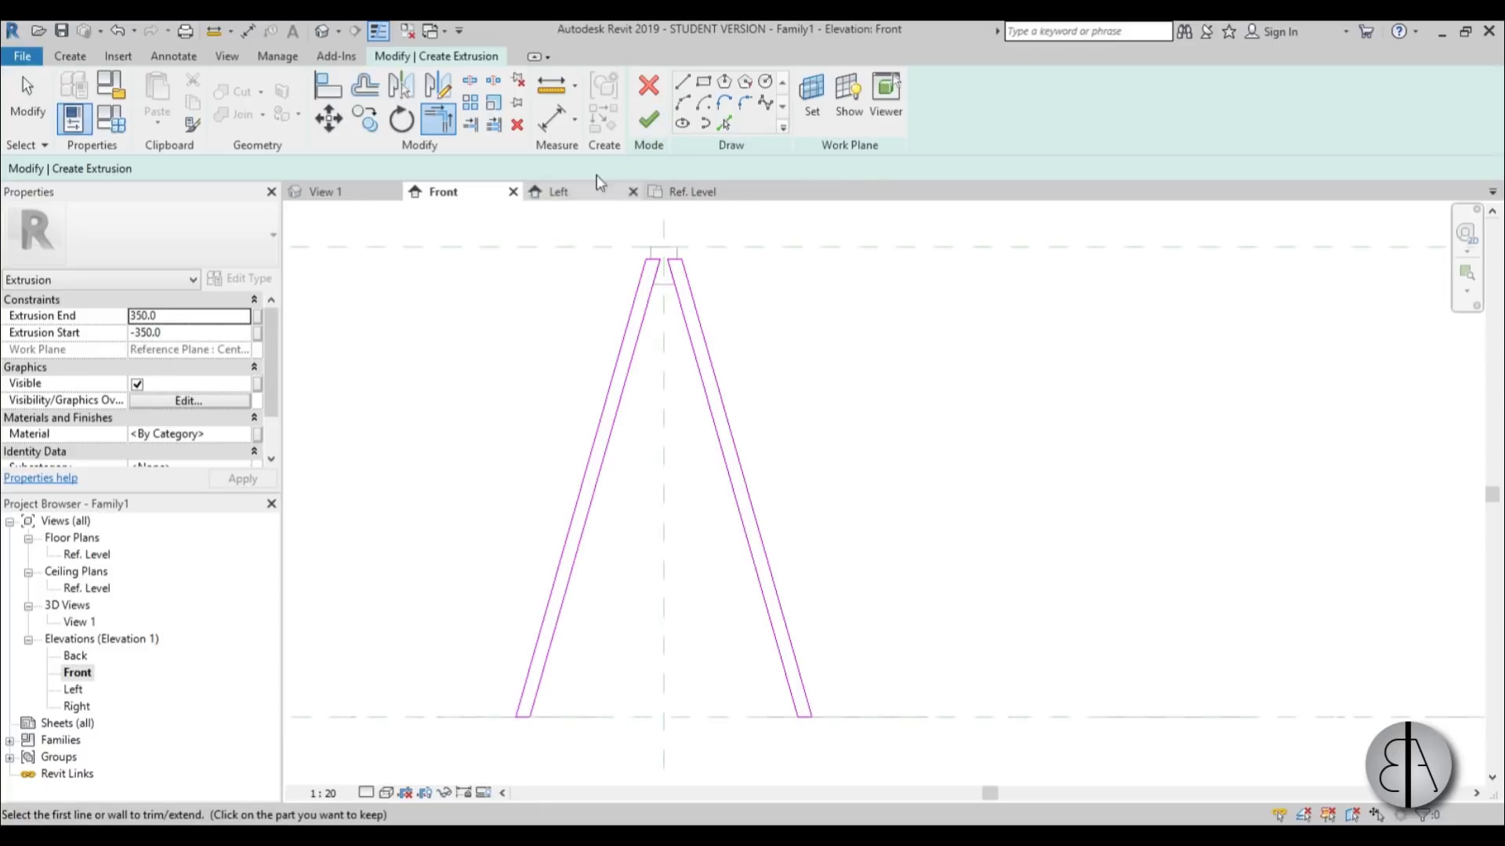
click(649, 129)
scroll(607, 281, down, 2)
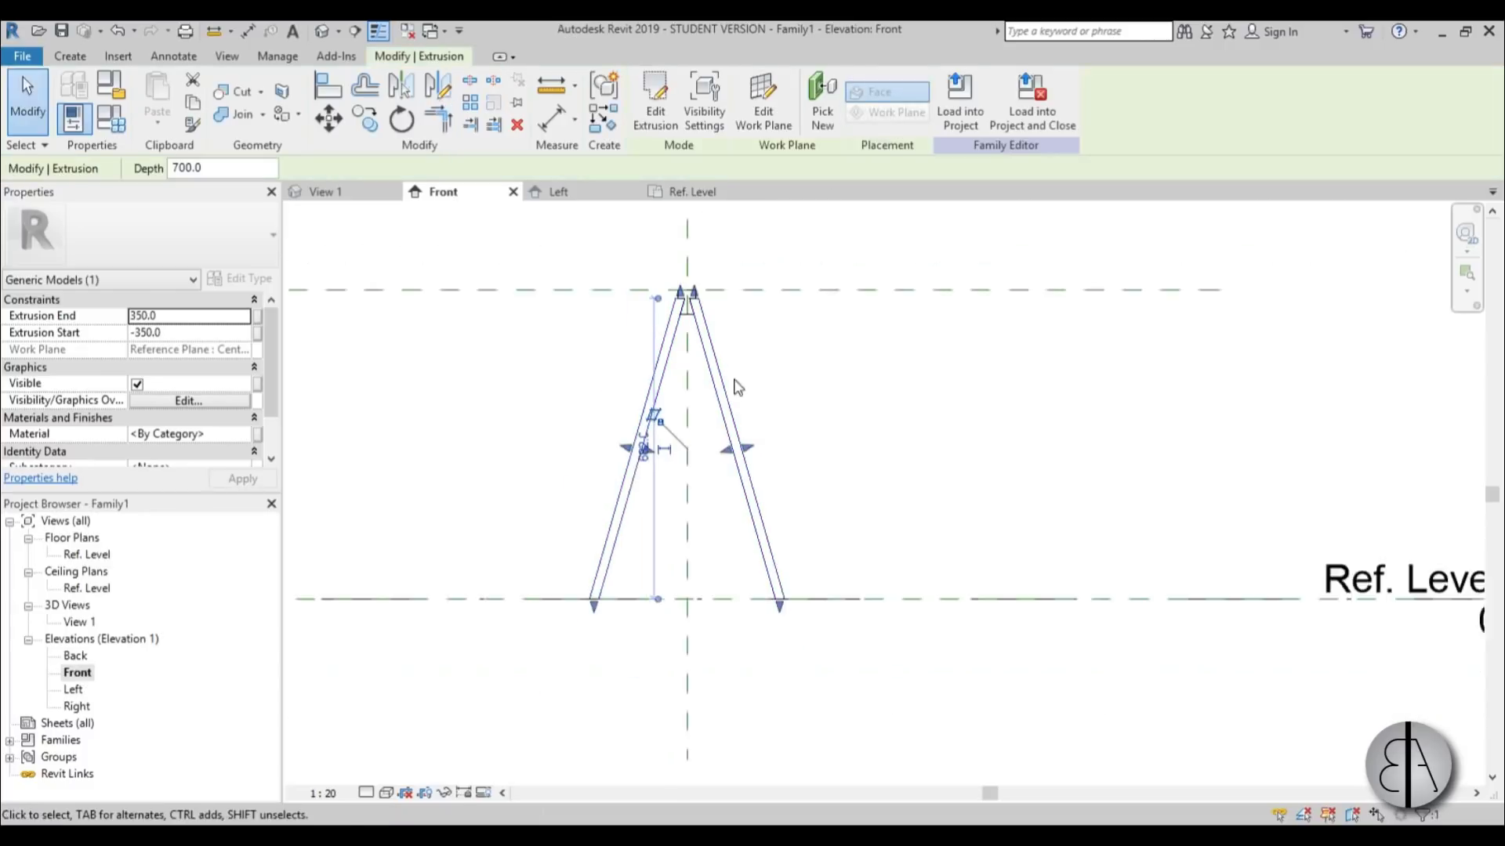
Switch to the Left elevation, zoom in on the trestle's side profile, and bring up the form creation tools
double_click(70, 690)
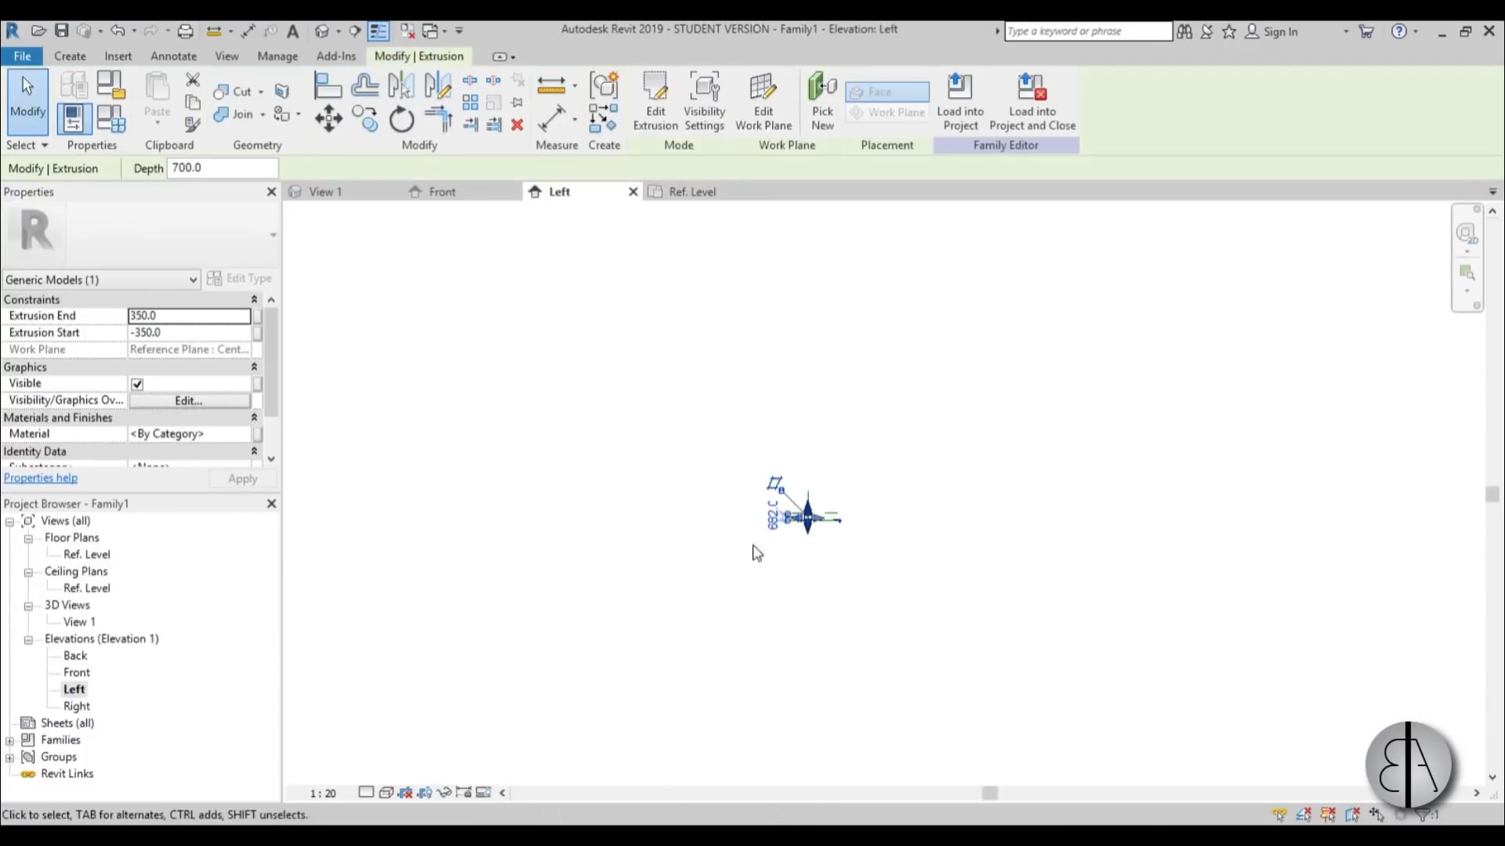
scroll(783, 544, up, 6)
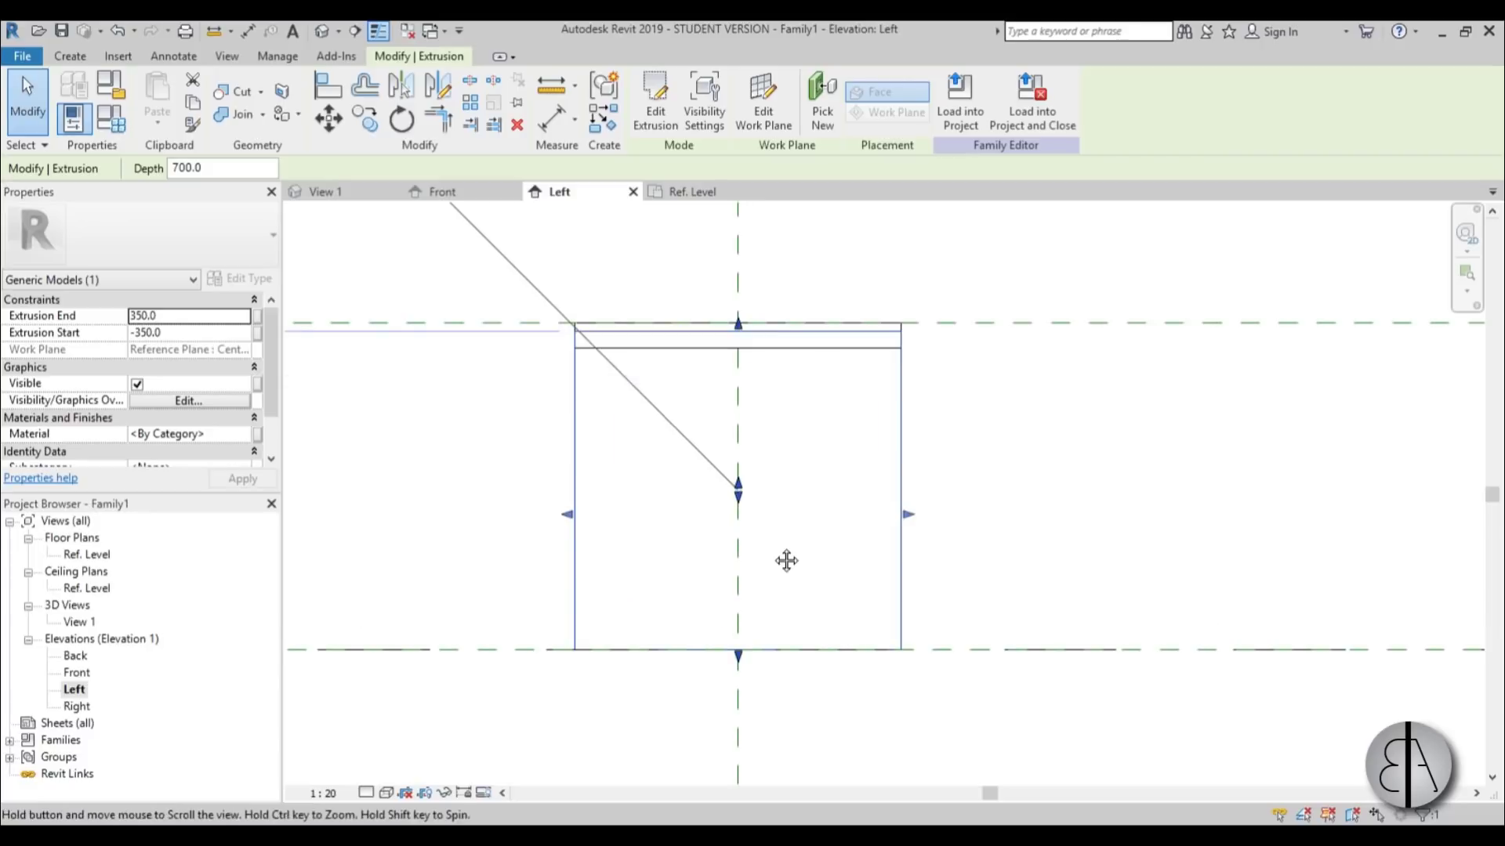
click(986, 534)
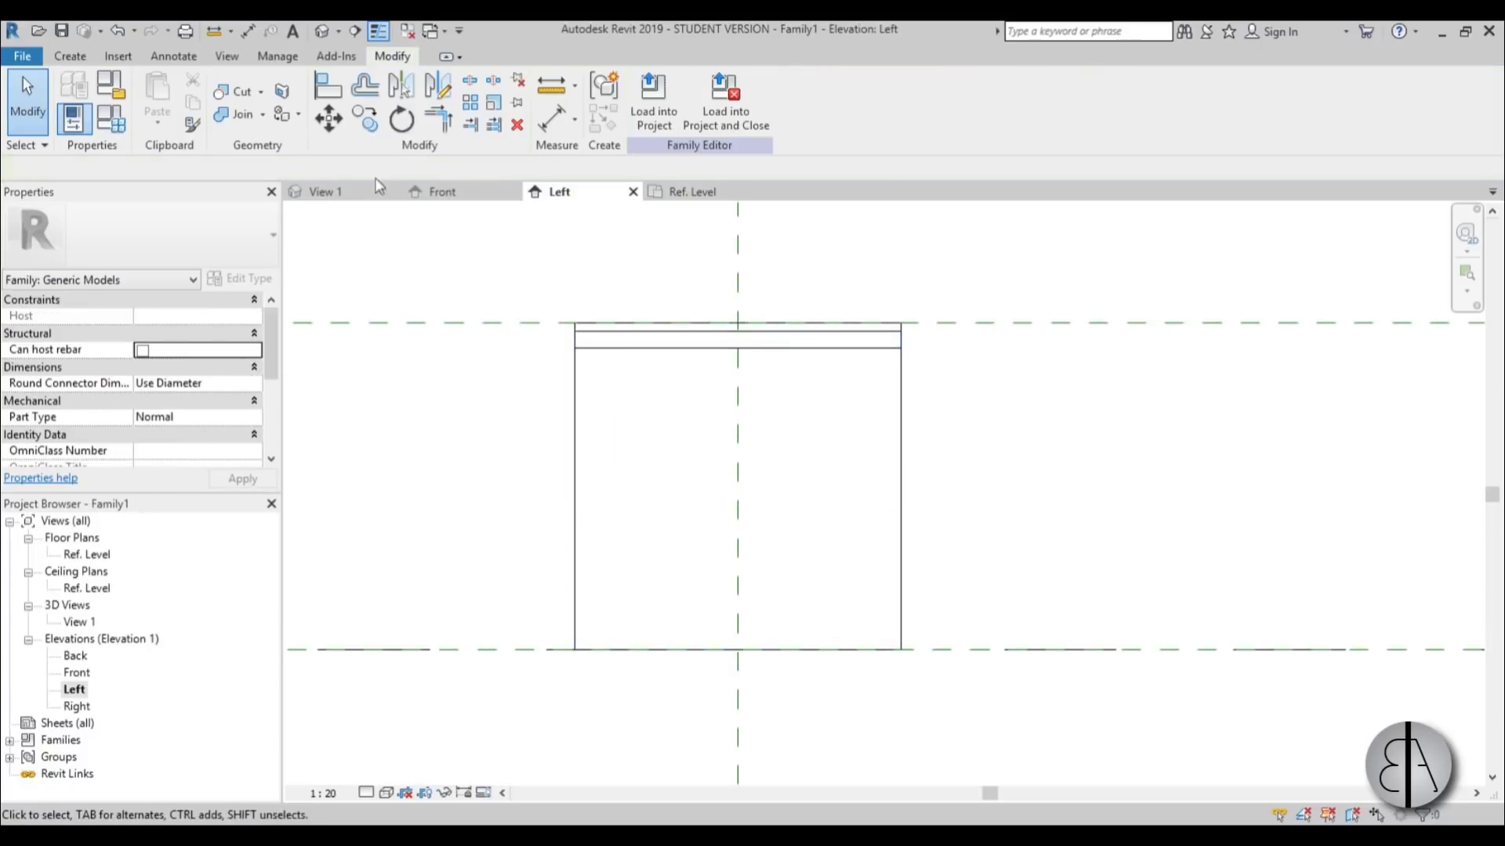
click(70, 56)
Start a void extrusion and sketch a triangular sloped-edge profile at the bottom-left corner
click(363, 100)
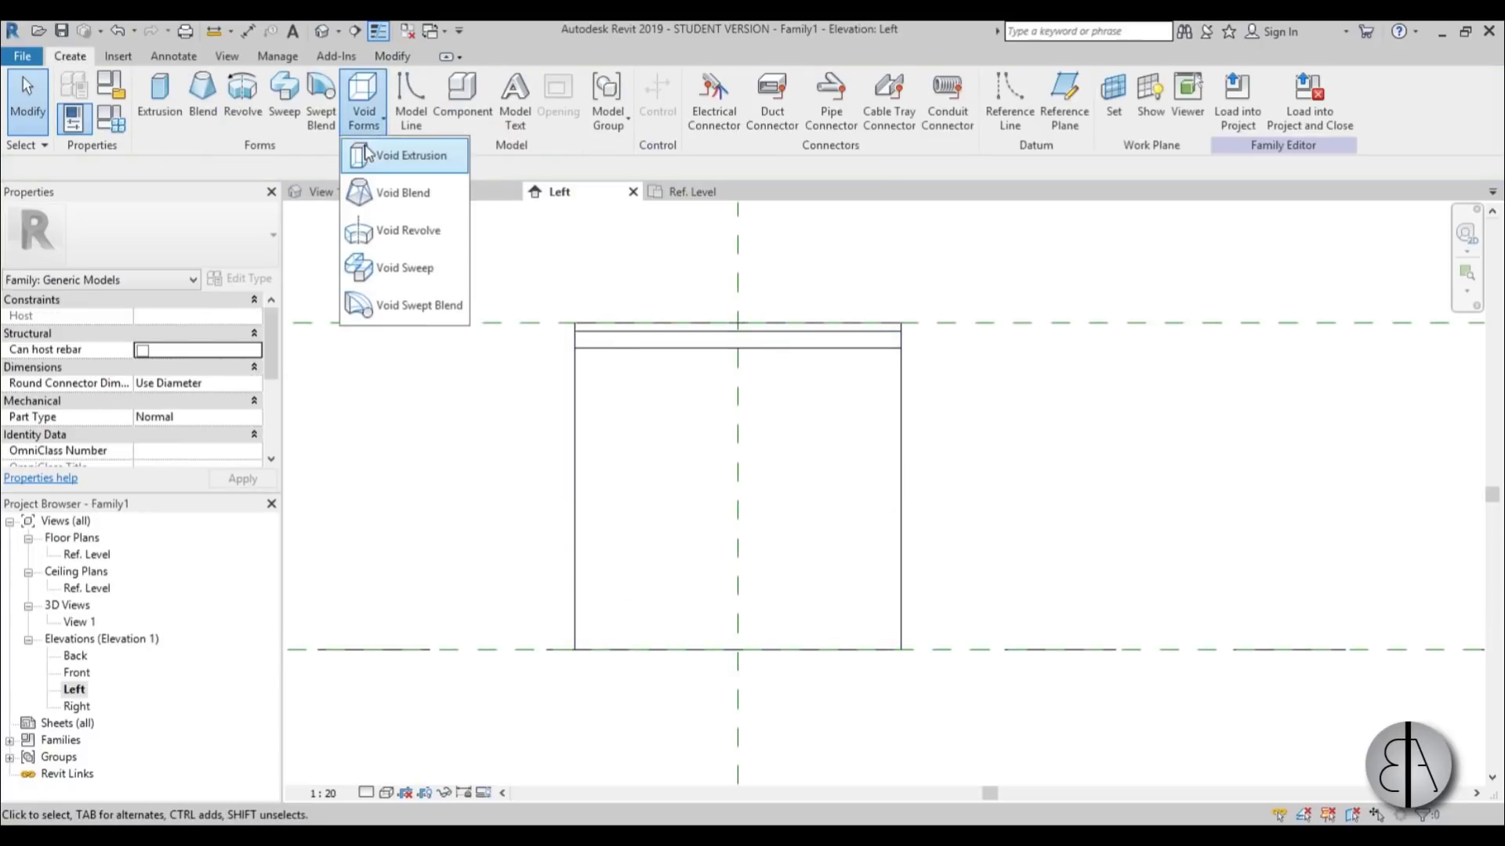
click(404, 155)
scroll(595, 471, up, 2)
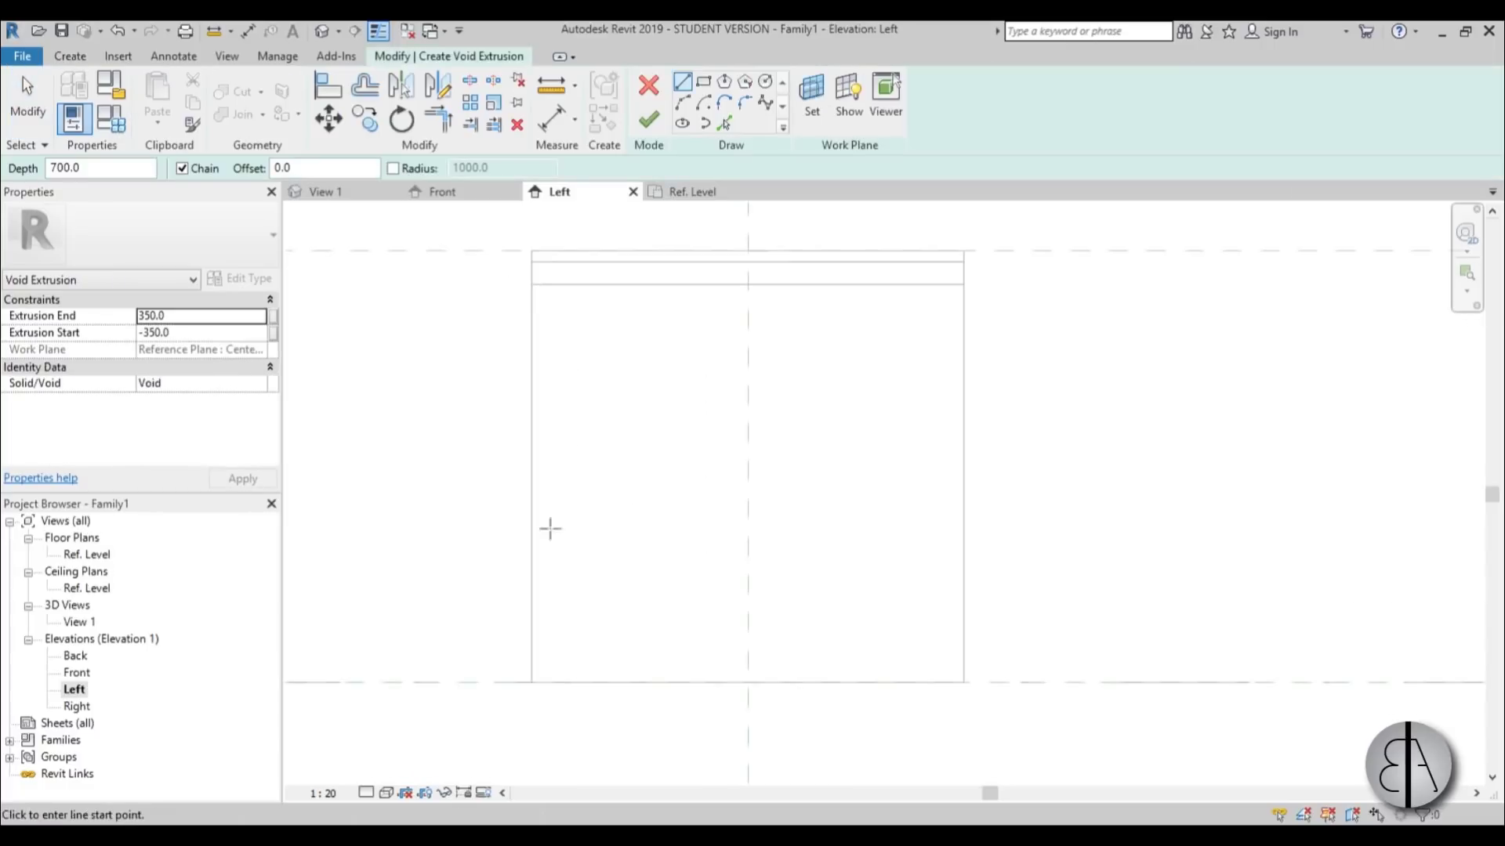
click(531, 682)
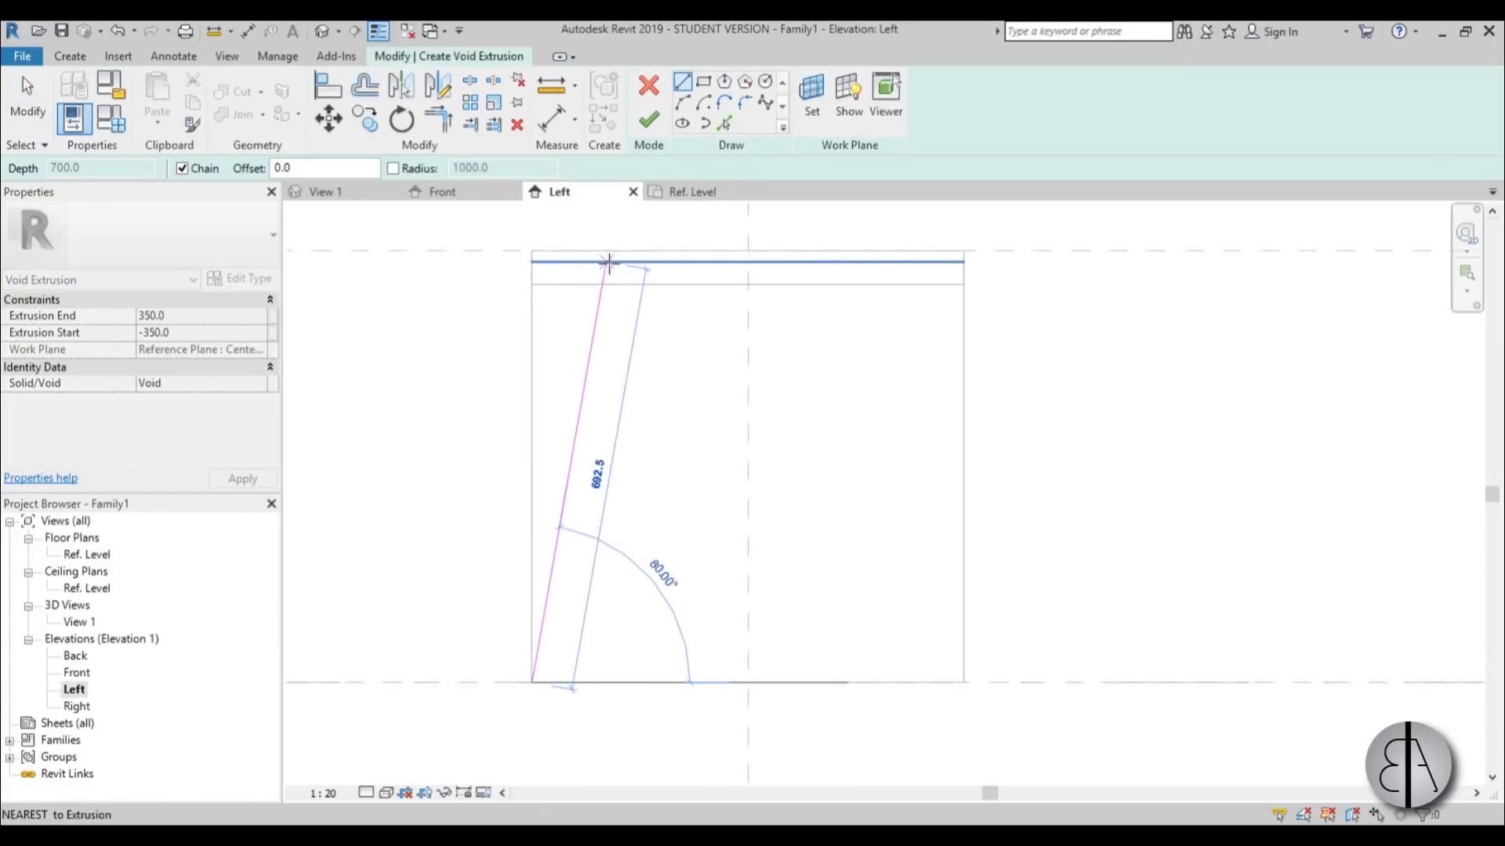
click(621, 261)
click(531, 261)
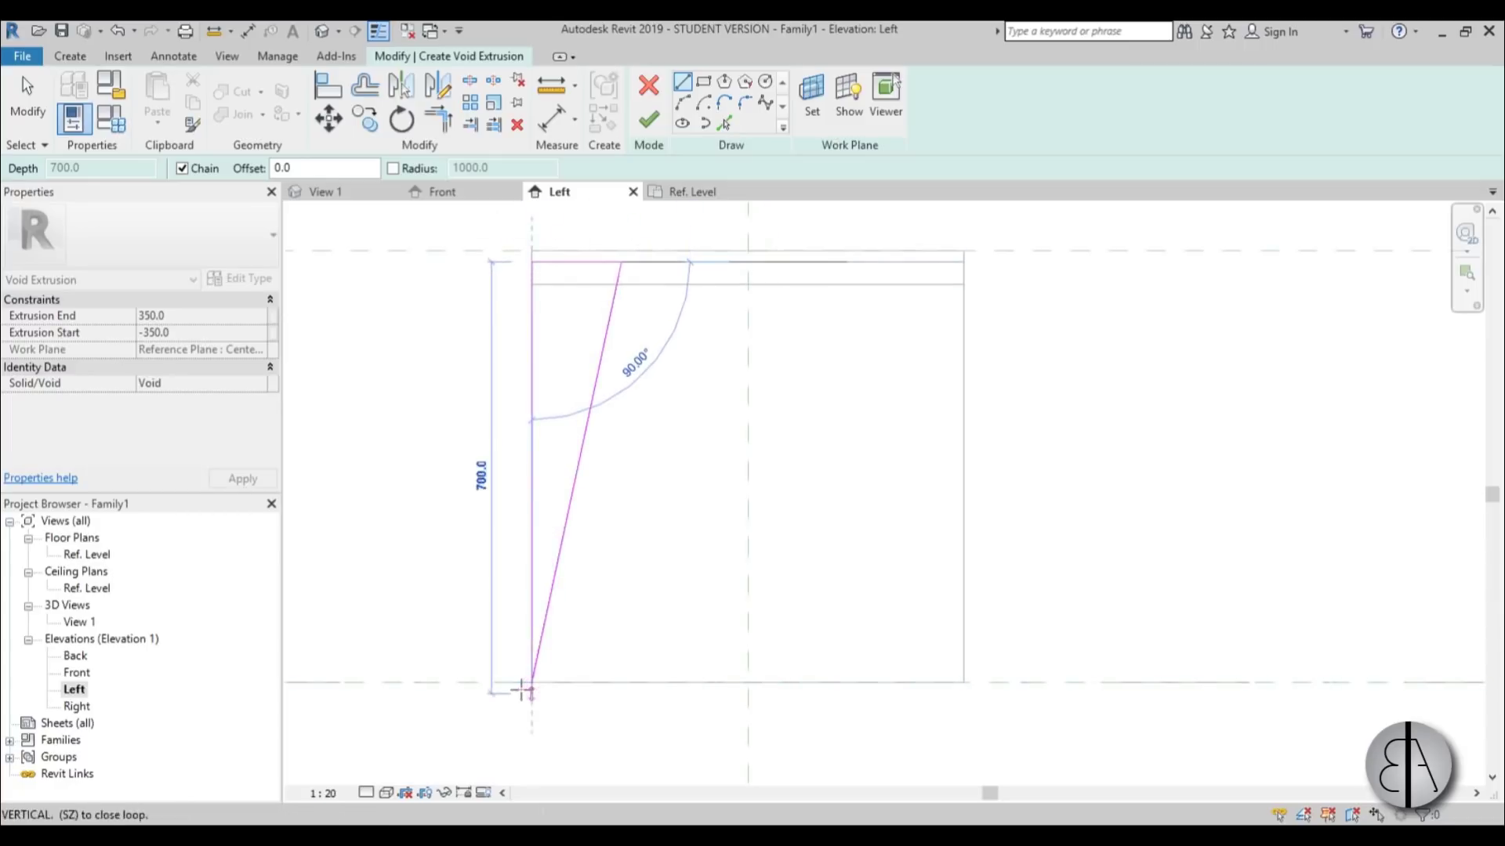
click(531, 682)
Add a 60 offset copy of the sloped edge using Pick Lines
click(724, 124)
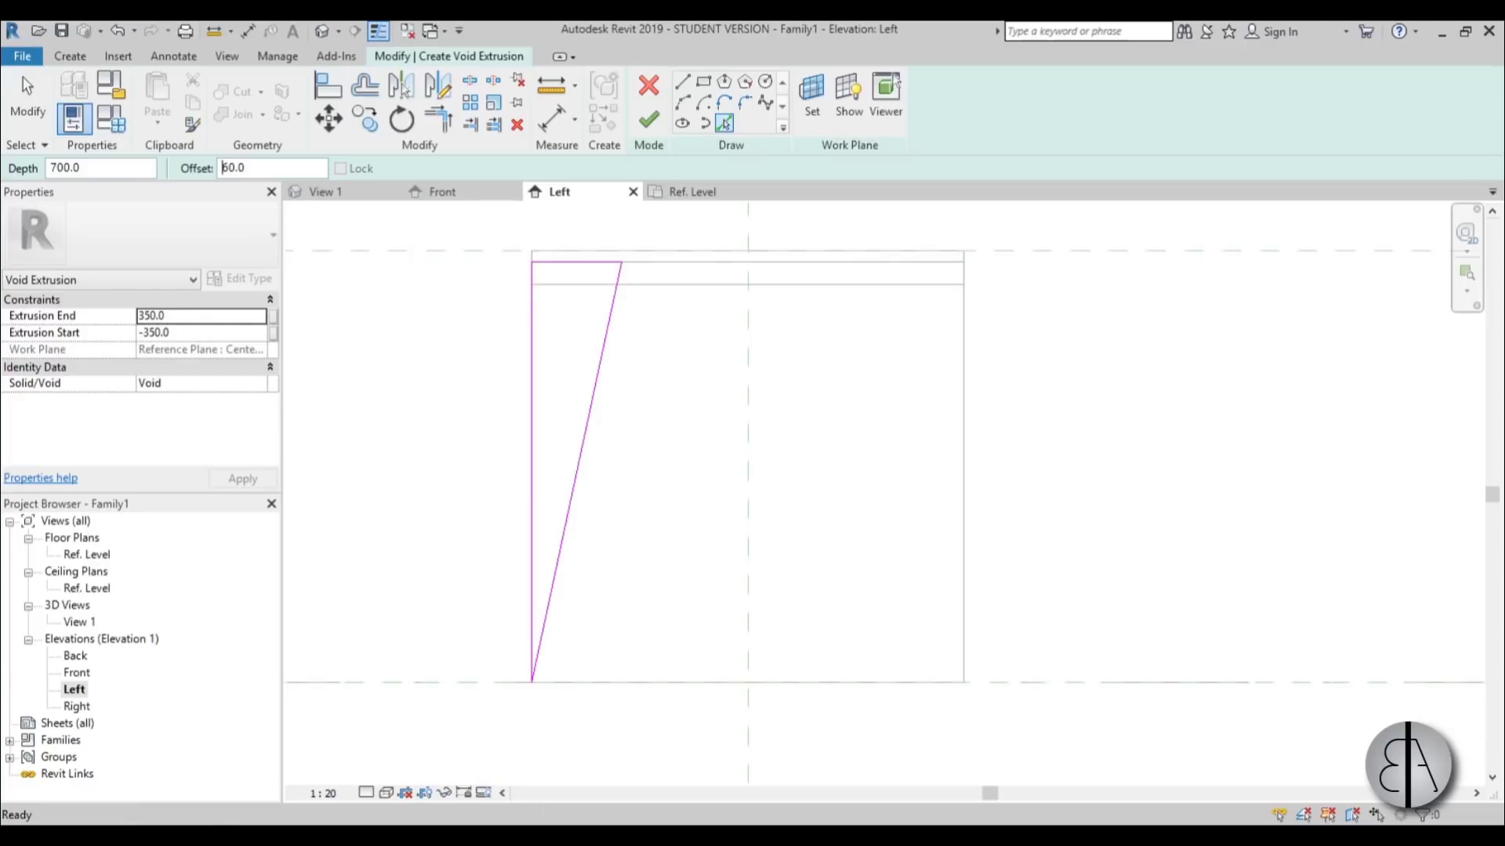
click(595, 415)
key(Escape)
click(572, 391)
key(Escape)
scroll(657, 300, up, 1)
click(651, 302)
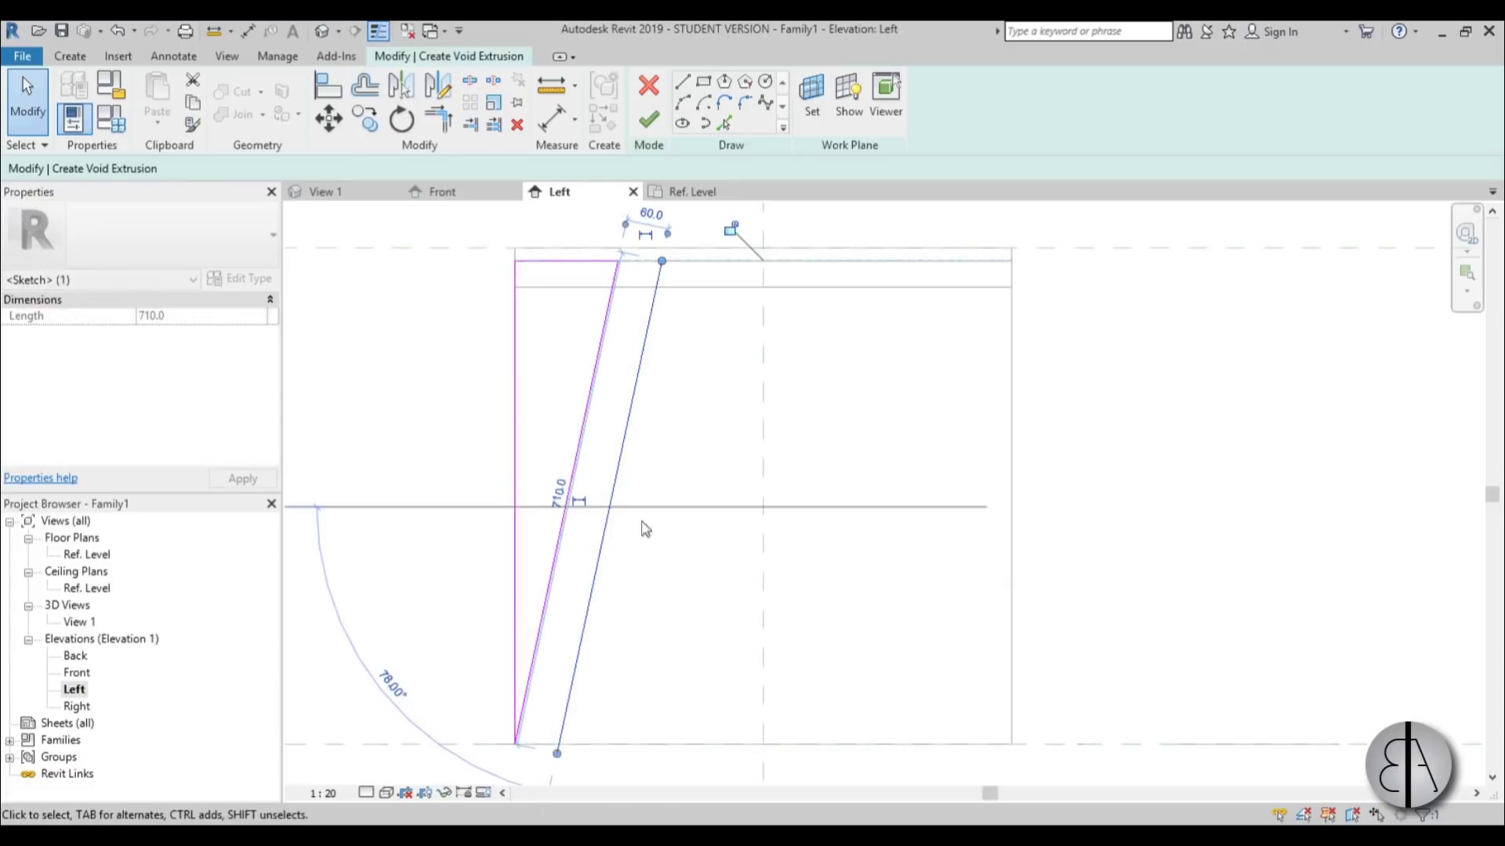
key(Escape)
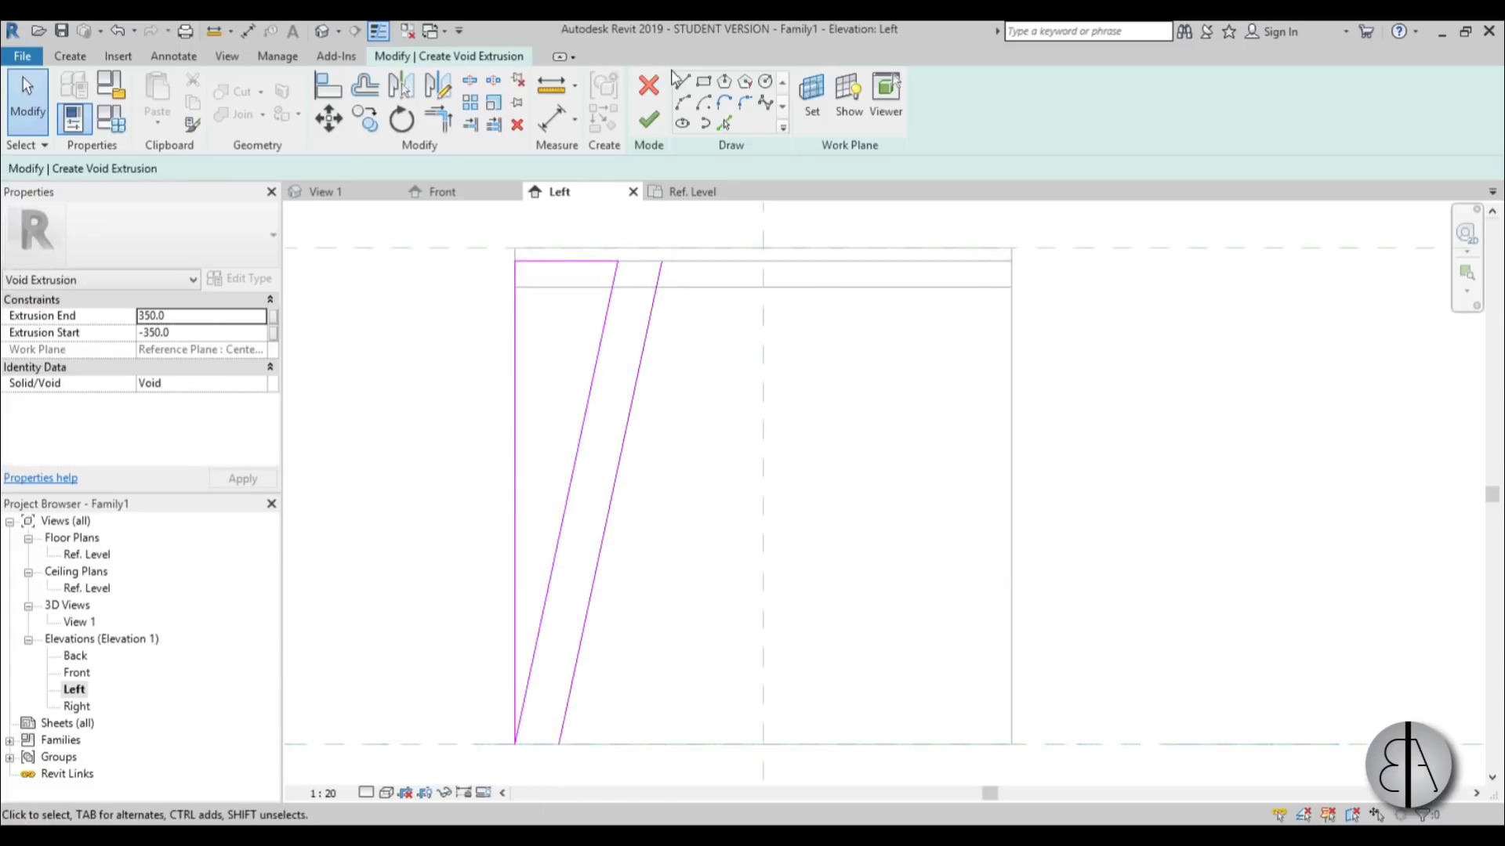
Draw lines from the offset line's top to the centre reference plane and down to the level
click(681, 81)
click(759, 263)
click(759, 265)
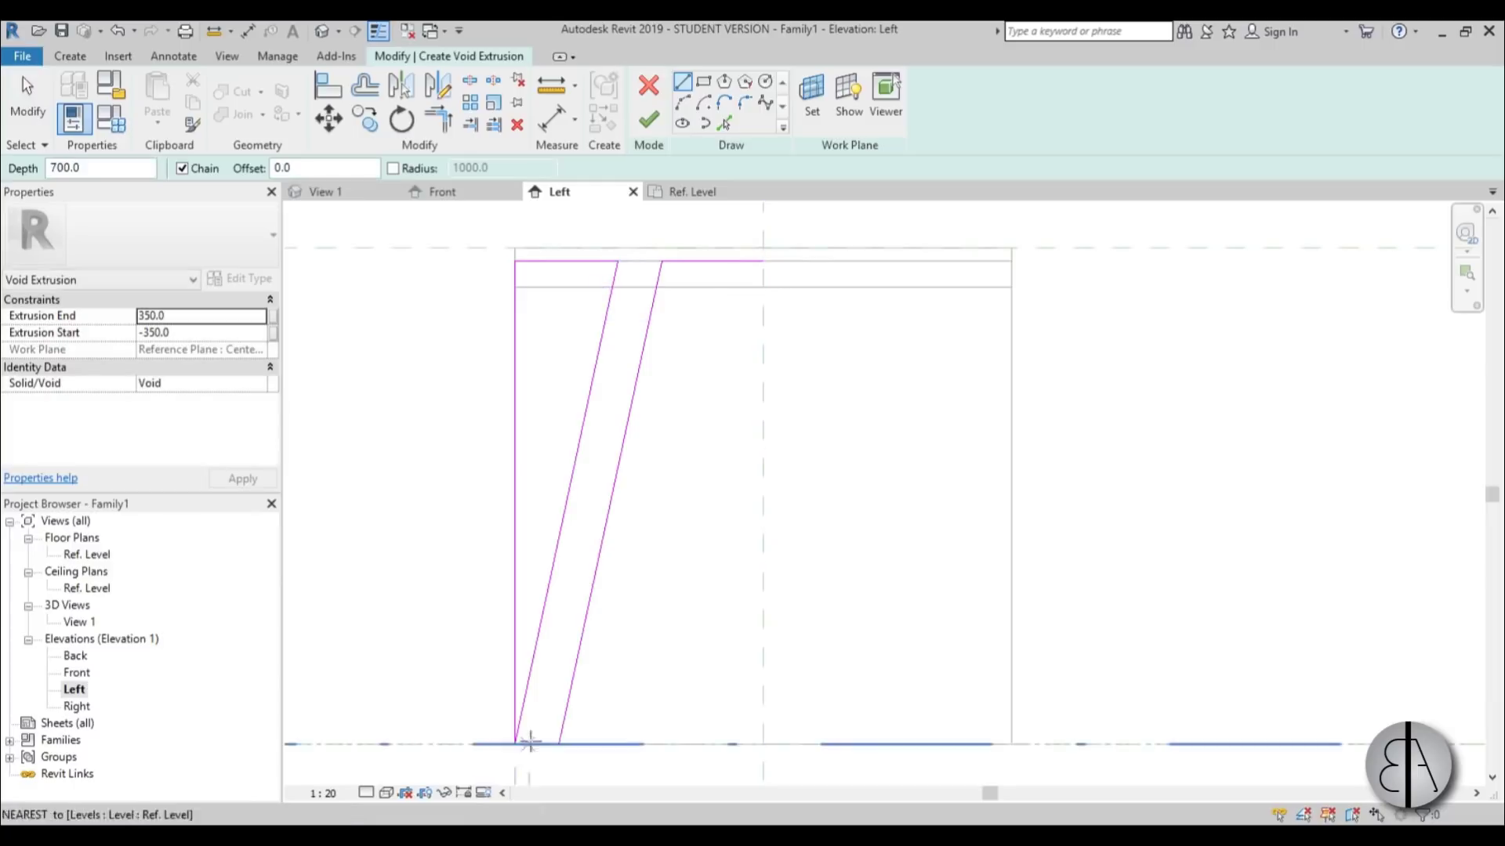
click(772, 742)
key(Escape)
key(Escape)
Mirror (MM) the three left-side sketch lines across the centre reference plane
drag(709, 633, 473, 419)
drag(434, 319, 433, 319)
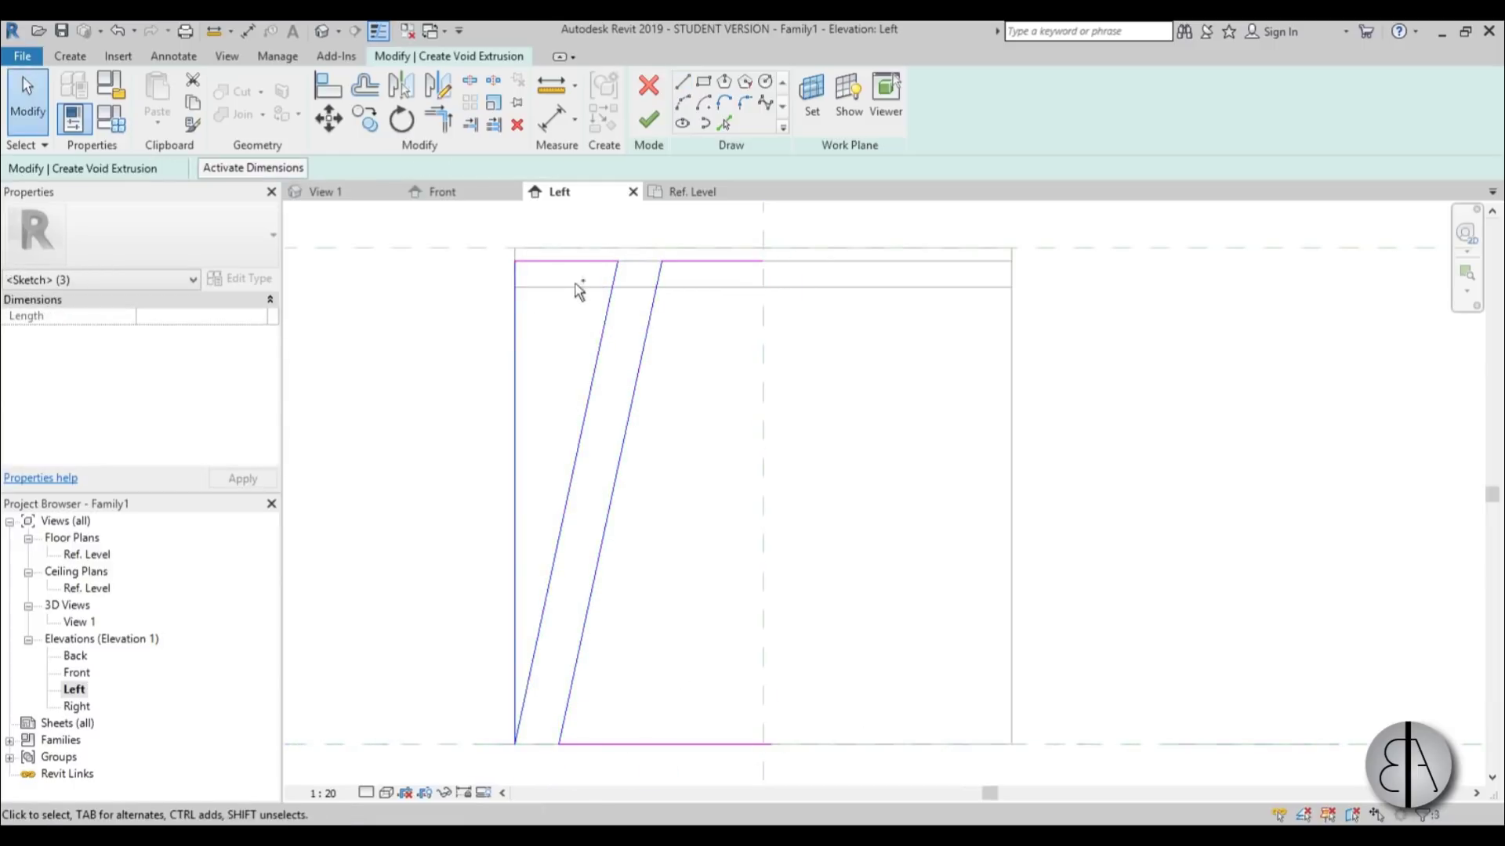
key(m)
key(m)
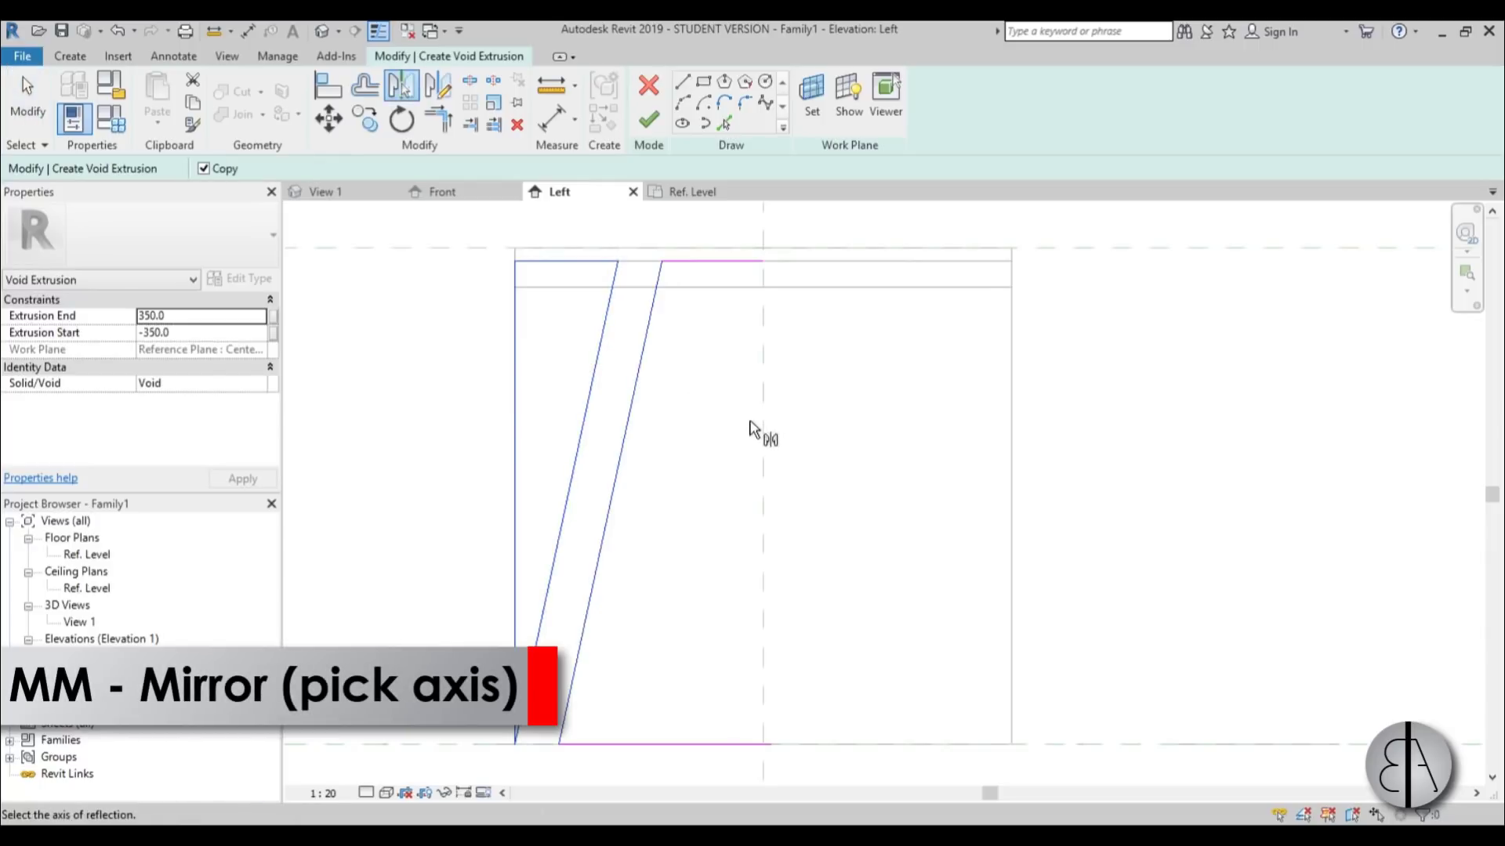
click(764, 431)
scroll(696, 384, down, 2)
key(Escape)
Join the top, slanted and bottom lines into clean corners with Trim/Extend to Corner (TR)
key(t)
key(r)
click(701, 299)
click(814, 333)
click(829, 392)
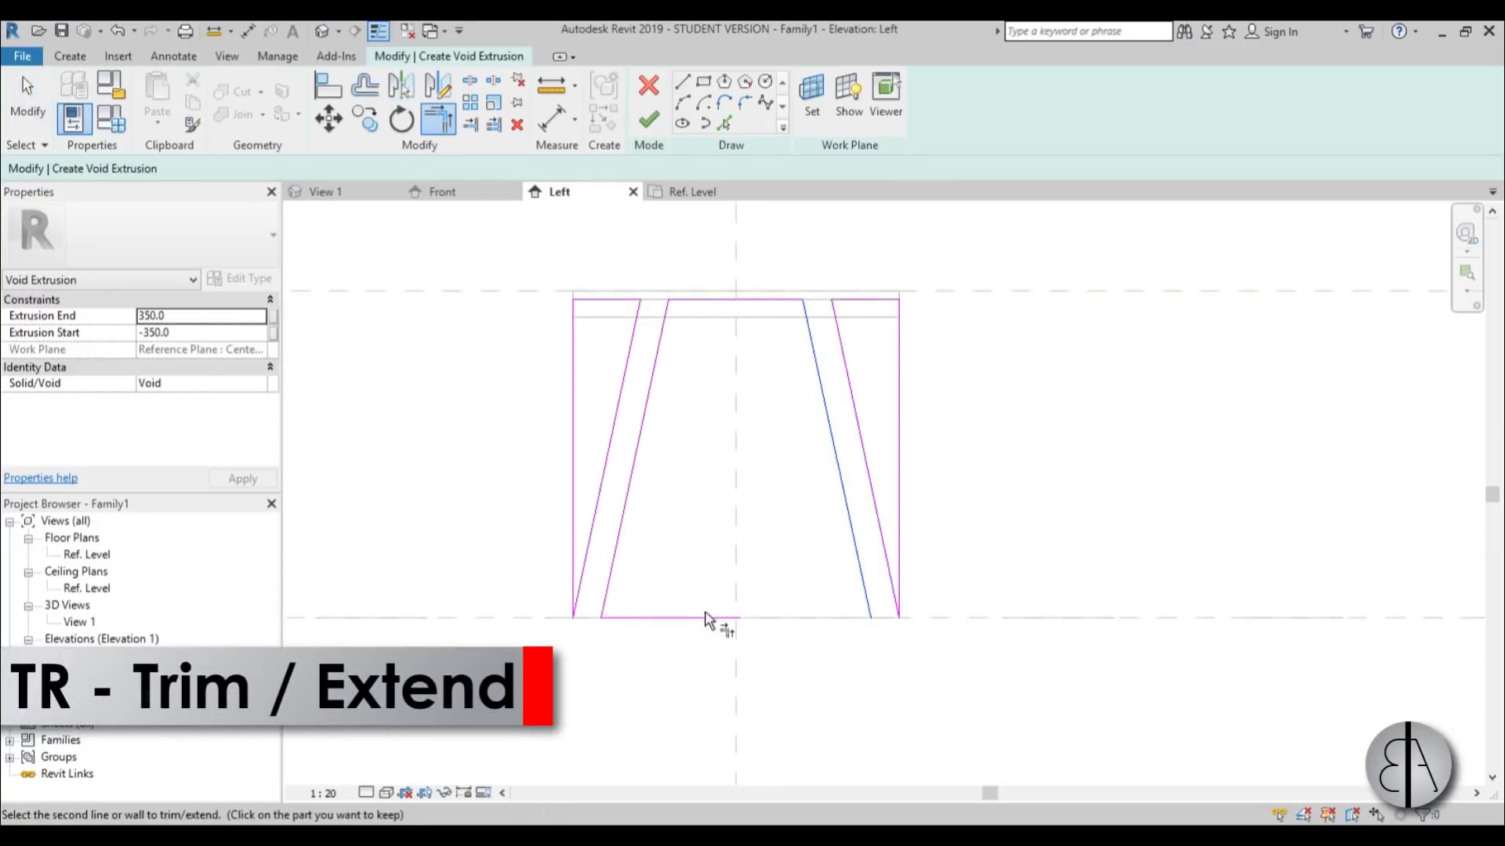
Finish the void extrusion sketch in the default 3D view
click(327, 33)
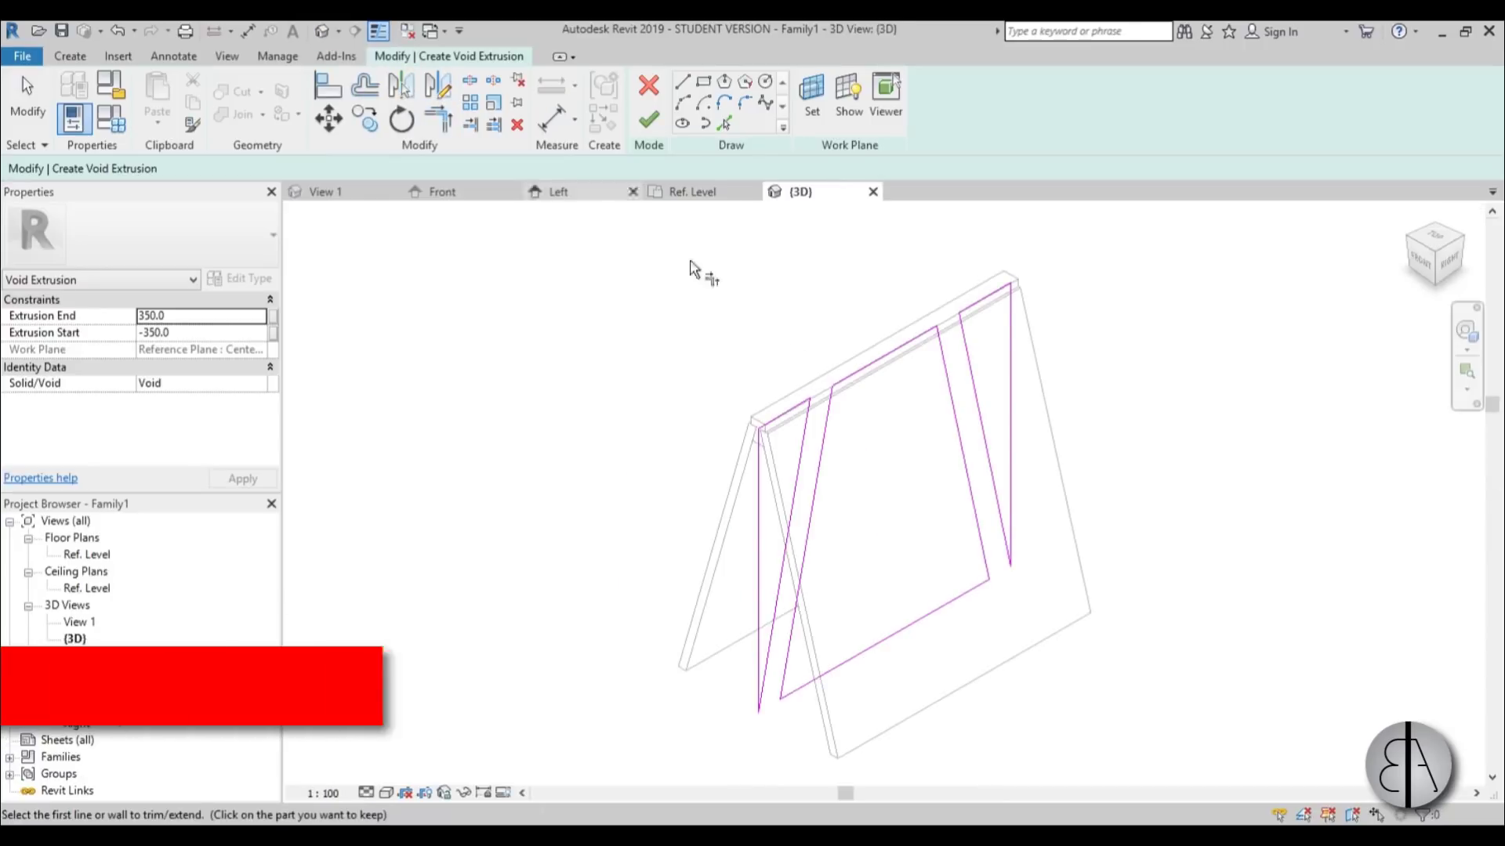
click(648, 119)
click(1056, 688)
scroll(744, 304, up, 6)
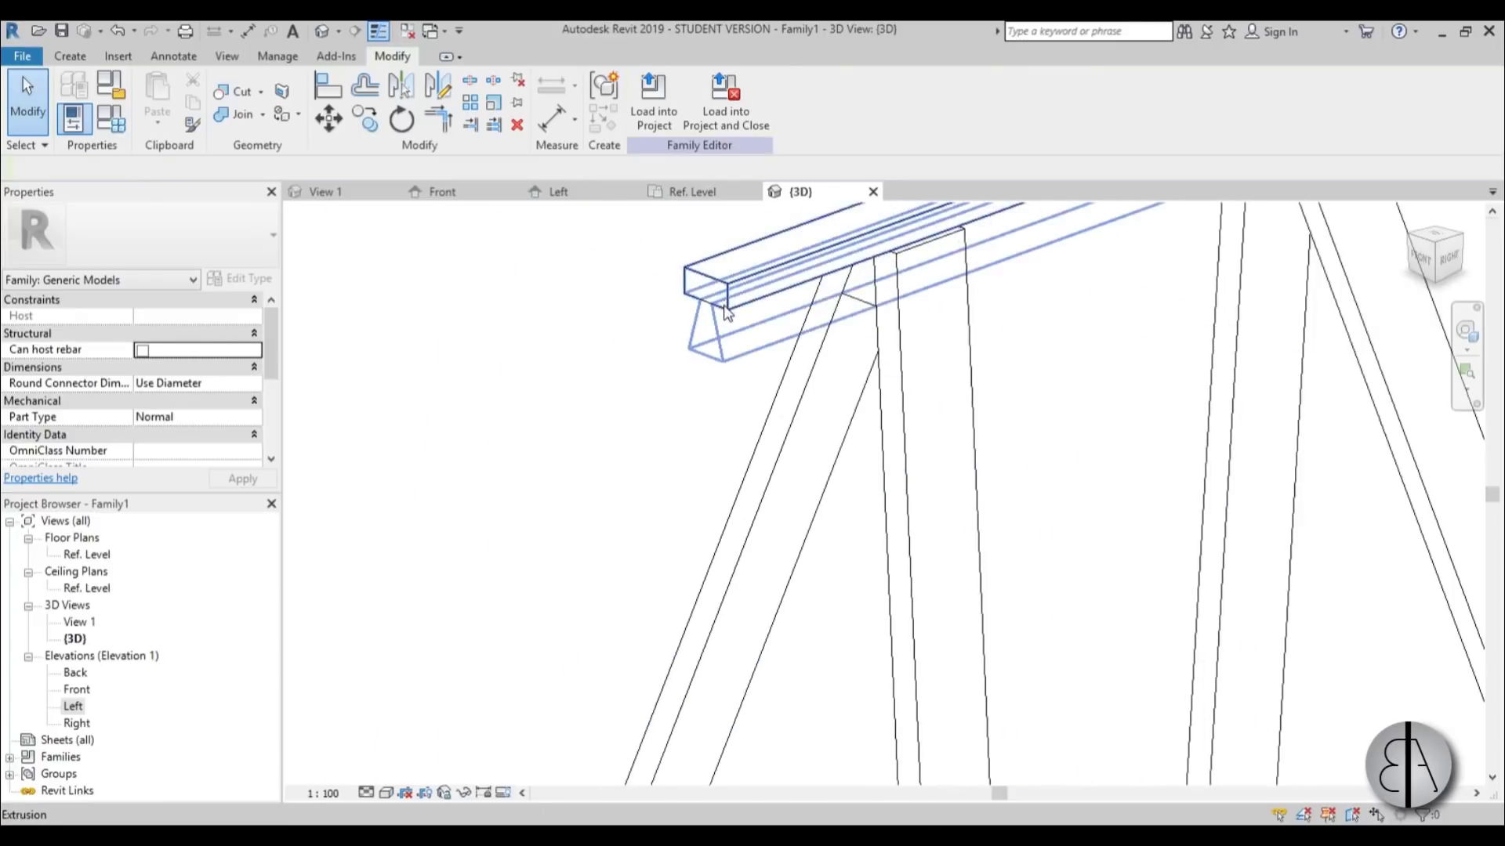
scroll(722, 311, down, 3)
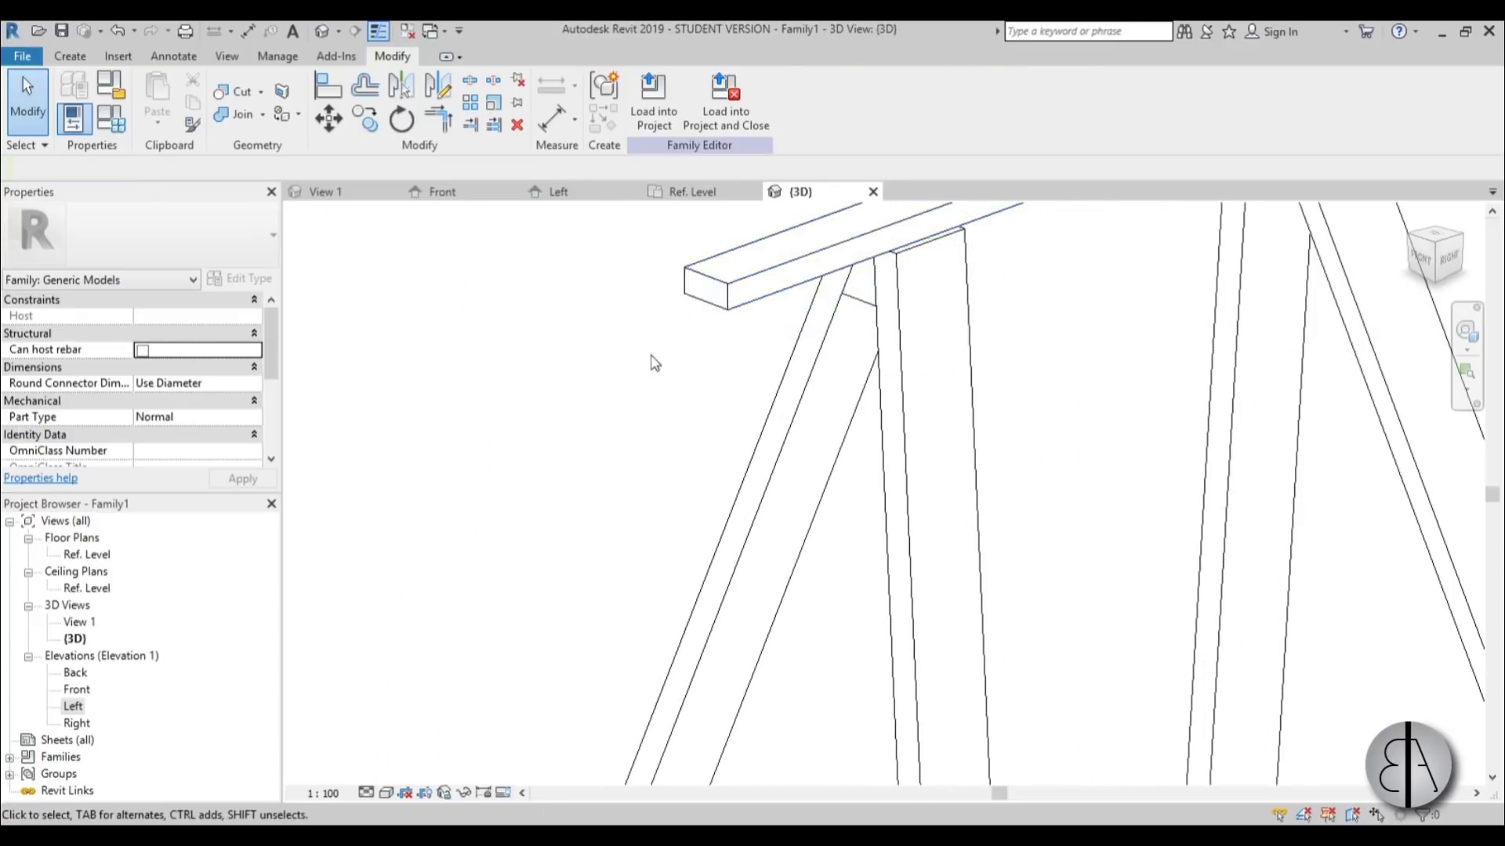
Keep the top rail uncut by the void with Uncut Geometry, then orbit the sawhorse
click(261, 94)
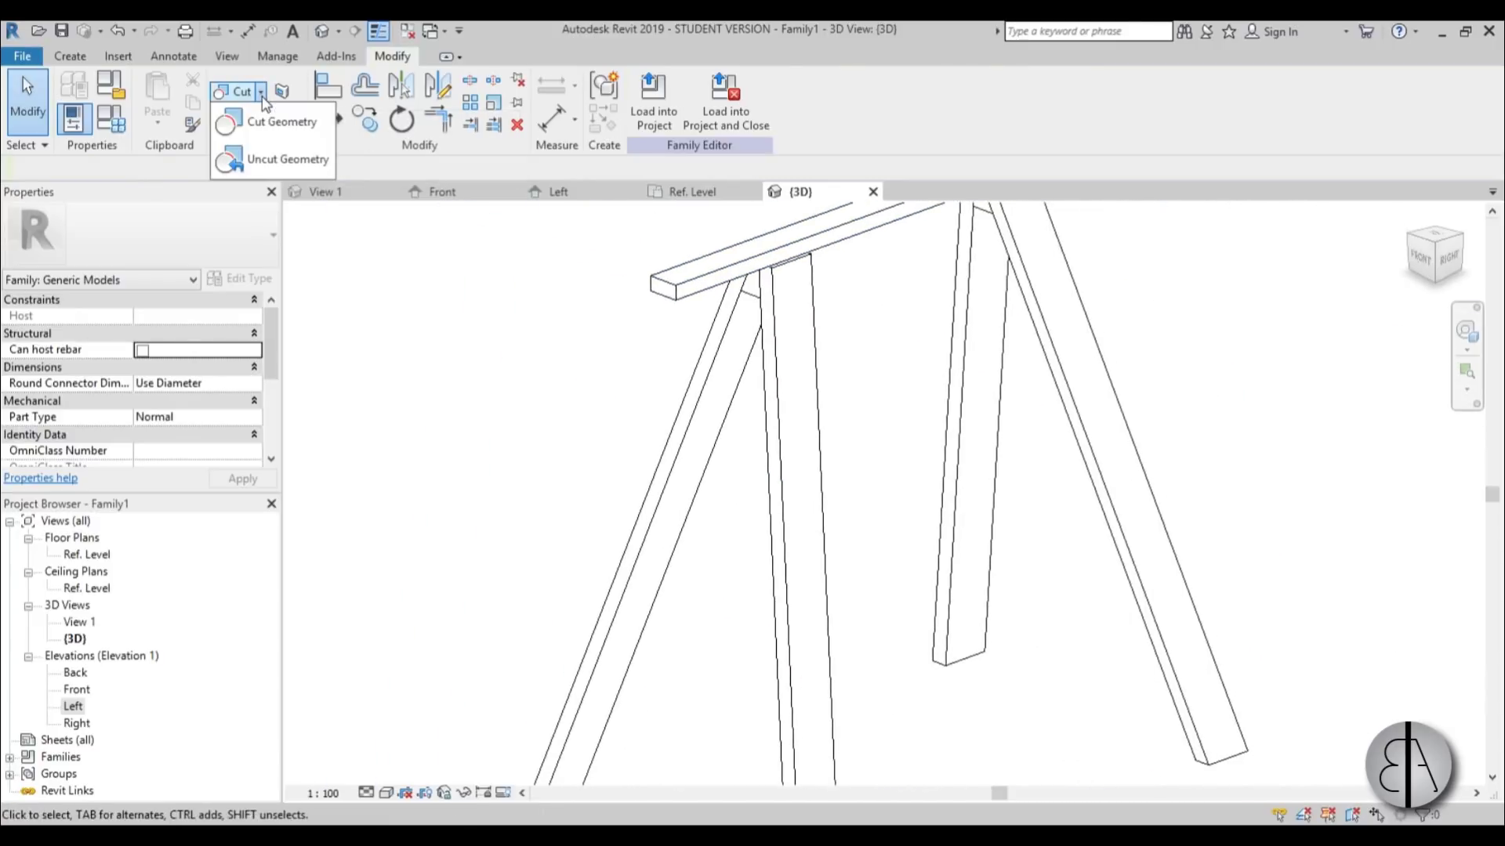
click(270, 158)
click(679, 296)
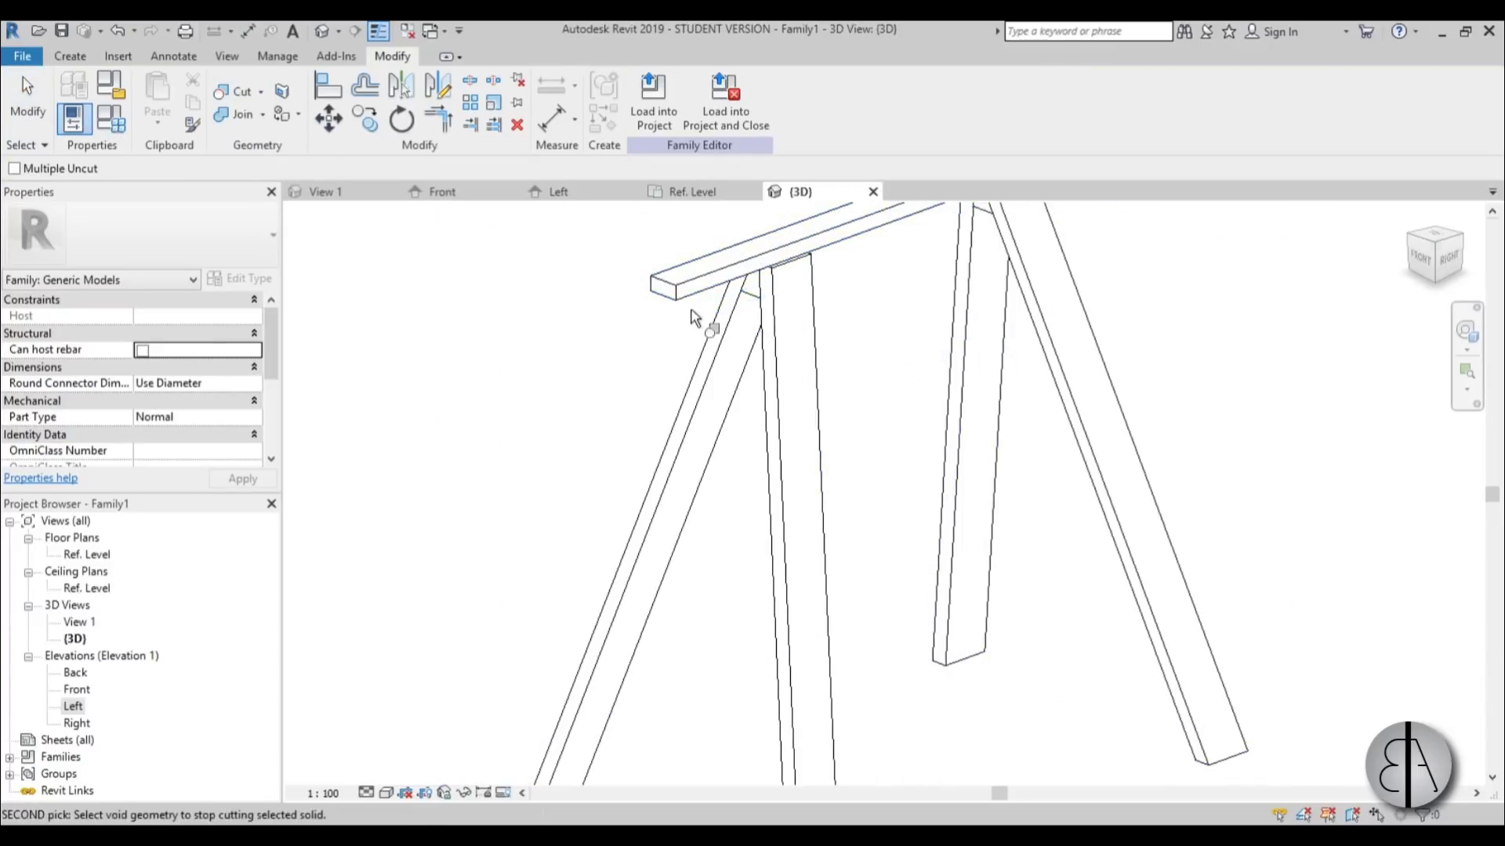
click(692, 310)
scroll(675, 302, down, 3)
key(Escape)
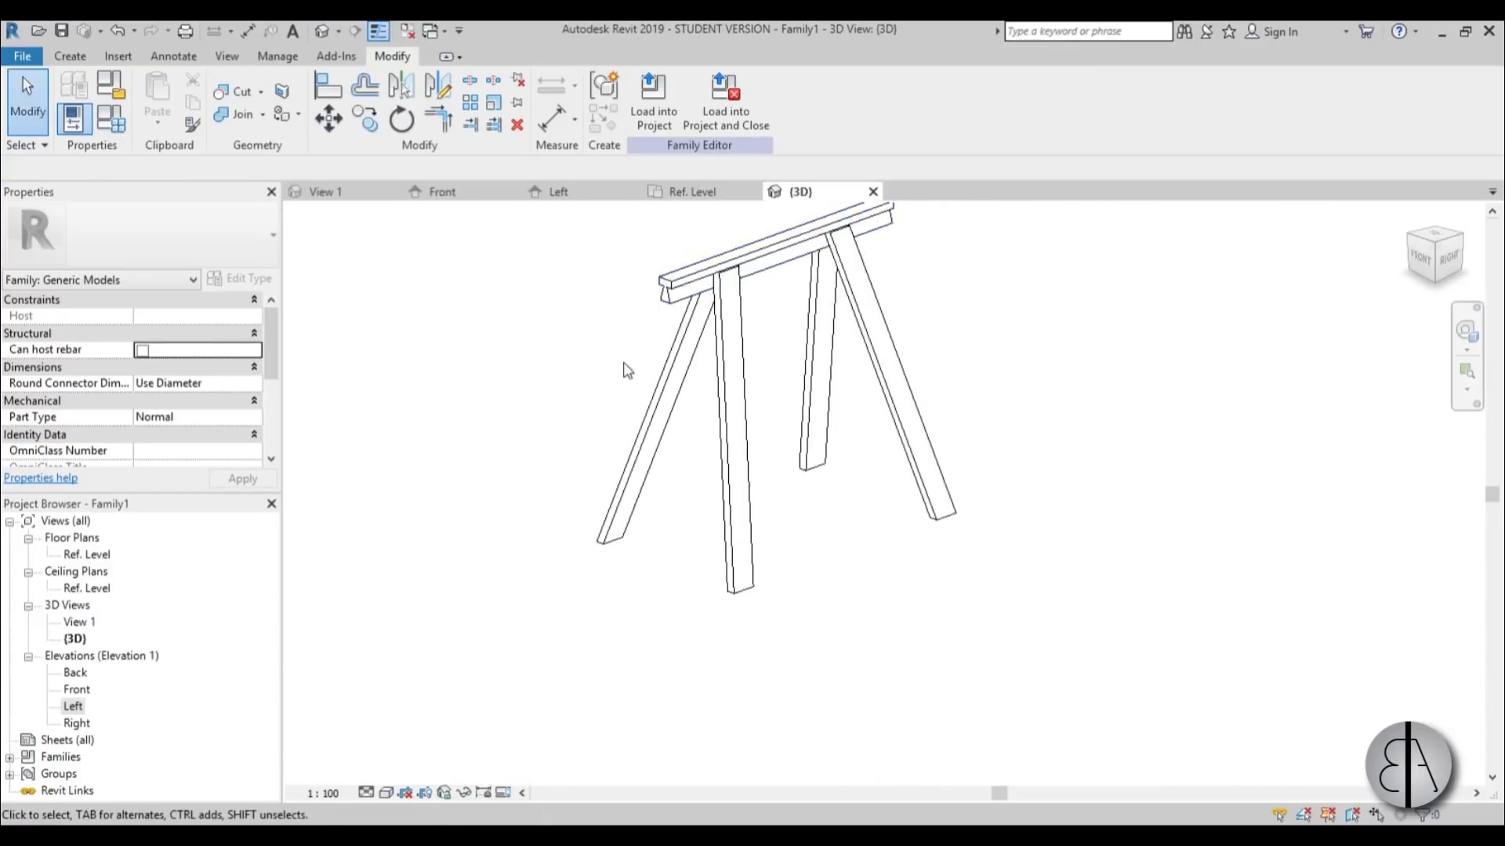
scroll(638, 377, down, 2)
shift+middle_drag(579, 574, 519, 503)
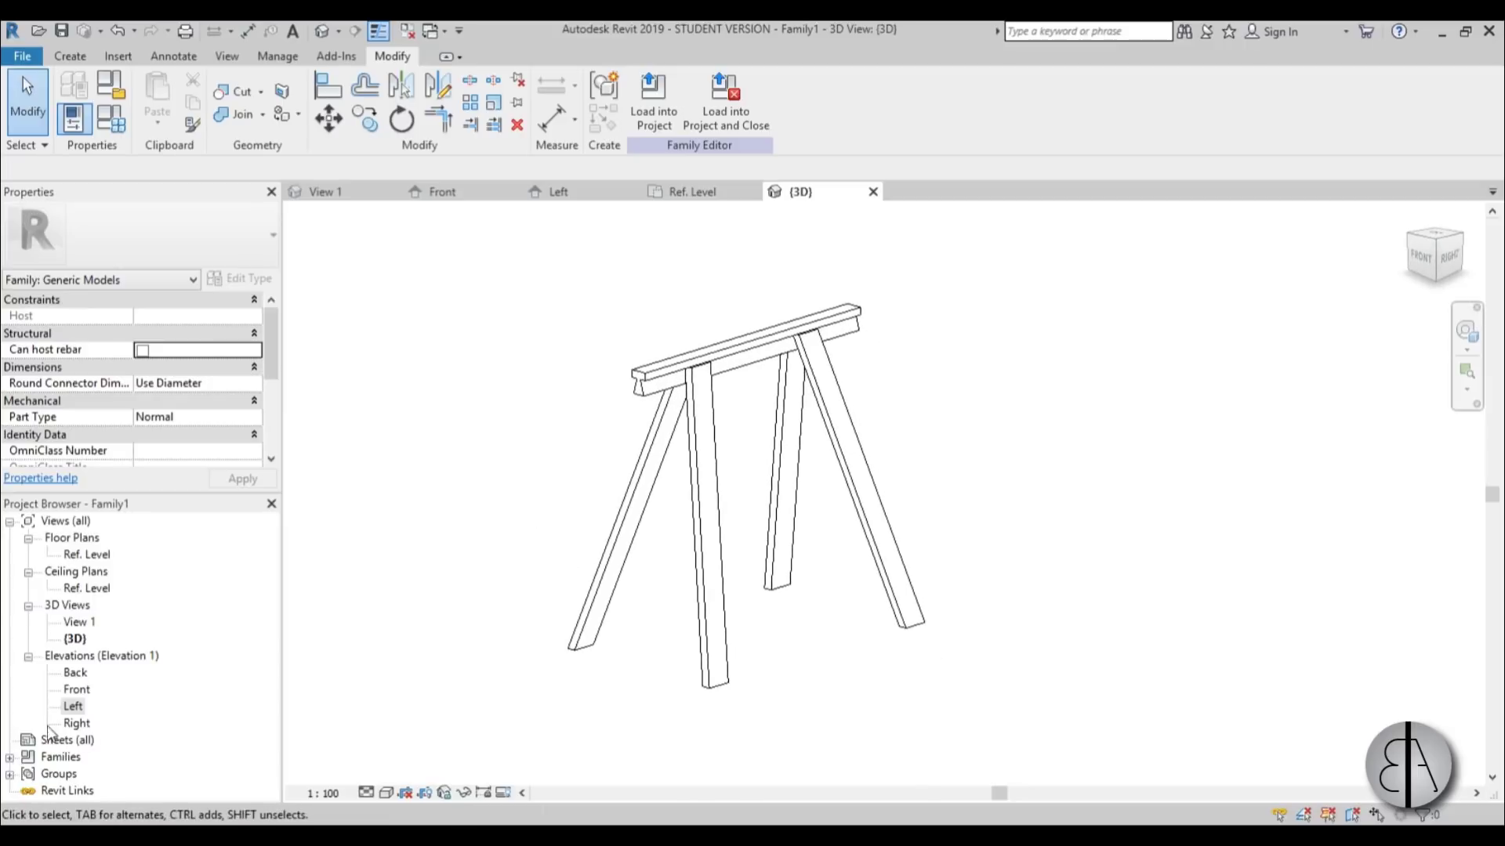
In Left elevation, start a solid extrusion and place a 980 mm guide line 150 mm above the level
double_click(71, 707)
scroll(698, 495, up, 4)
click(67, 57)
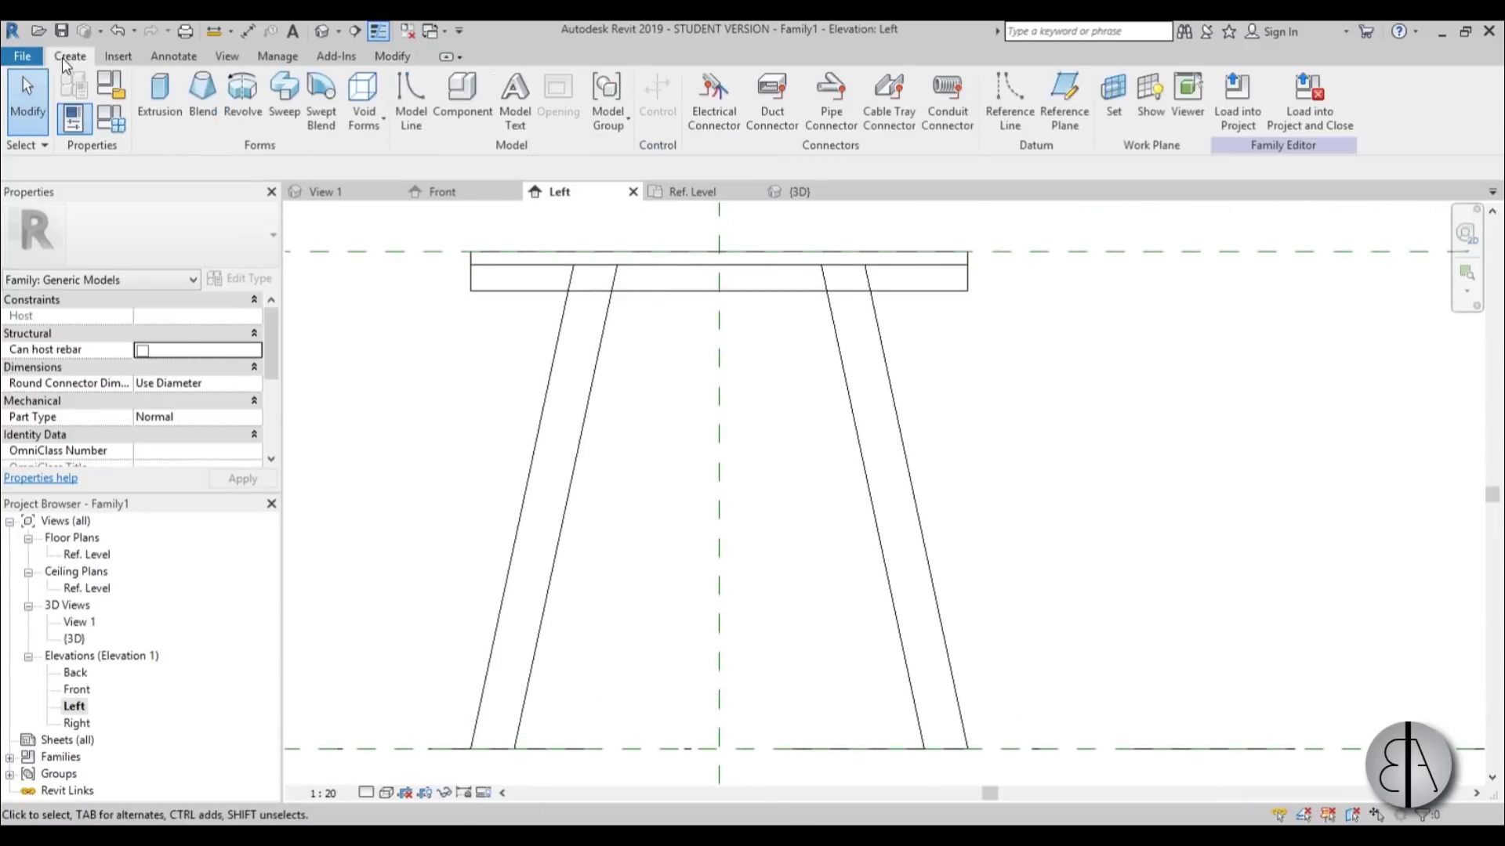
click(159, 95)
scroll(692, 314, down, 2)
middle_drag(691, 340, 693, 284)
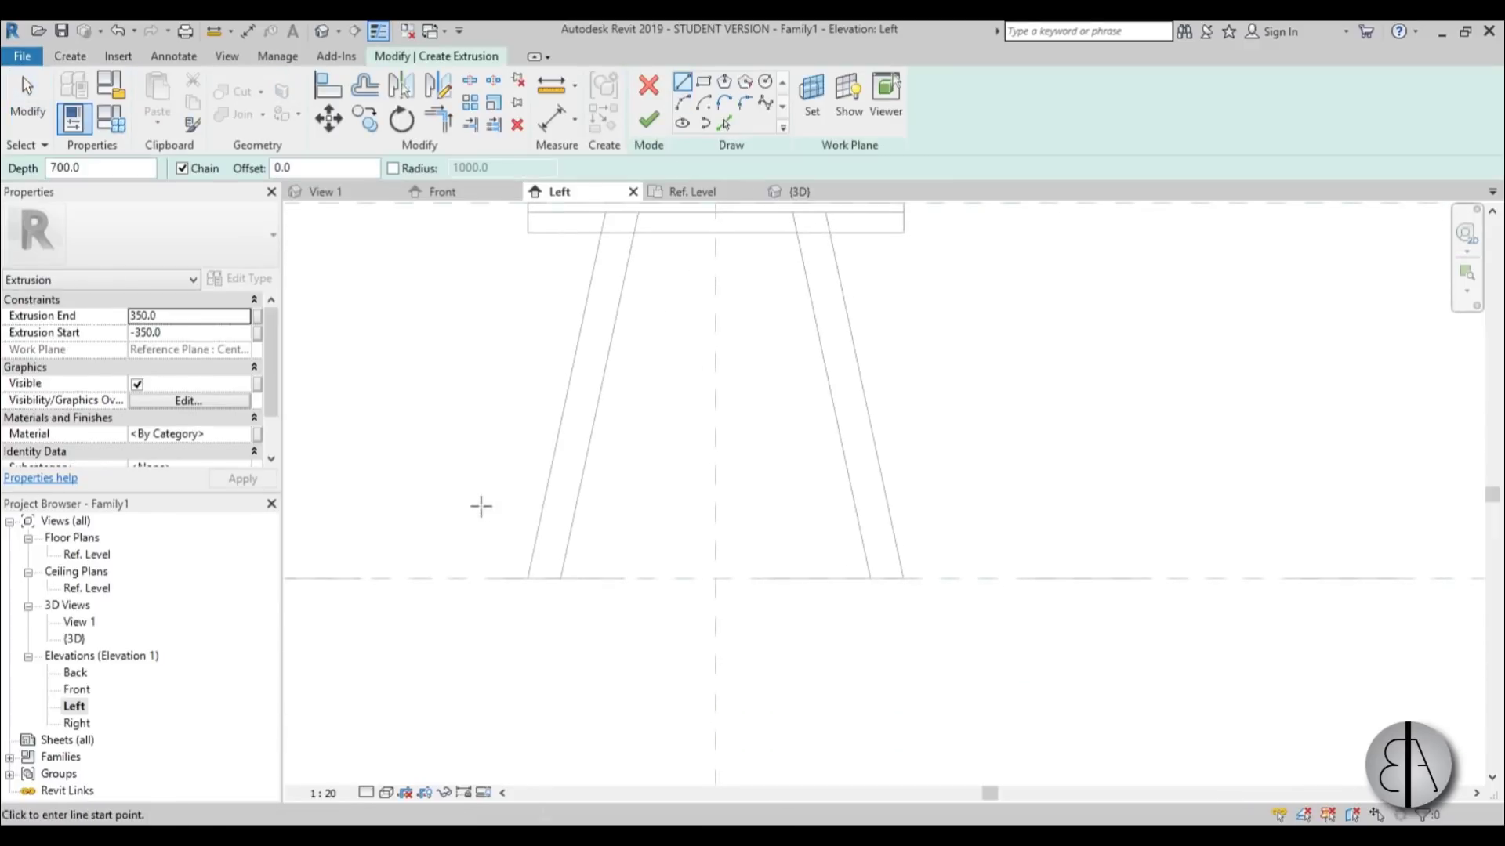
click(480, 507)
click(1007, 505)
key(Escape)
key(Escape)
click(784, 506)
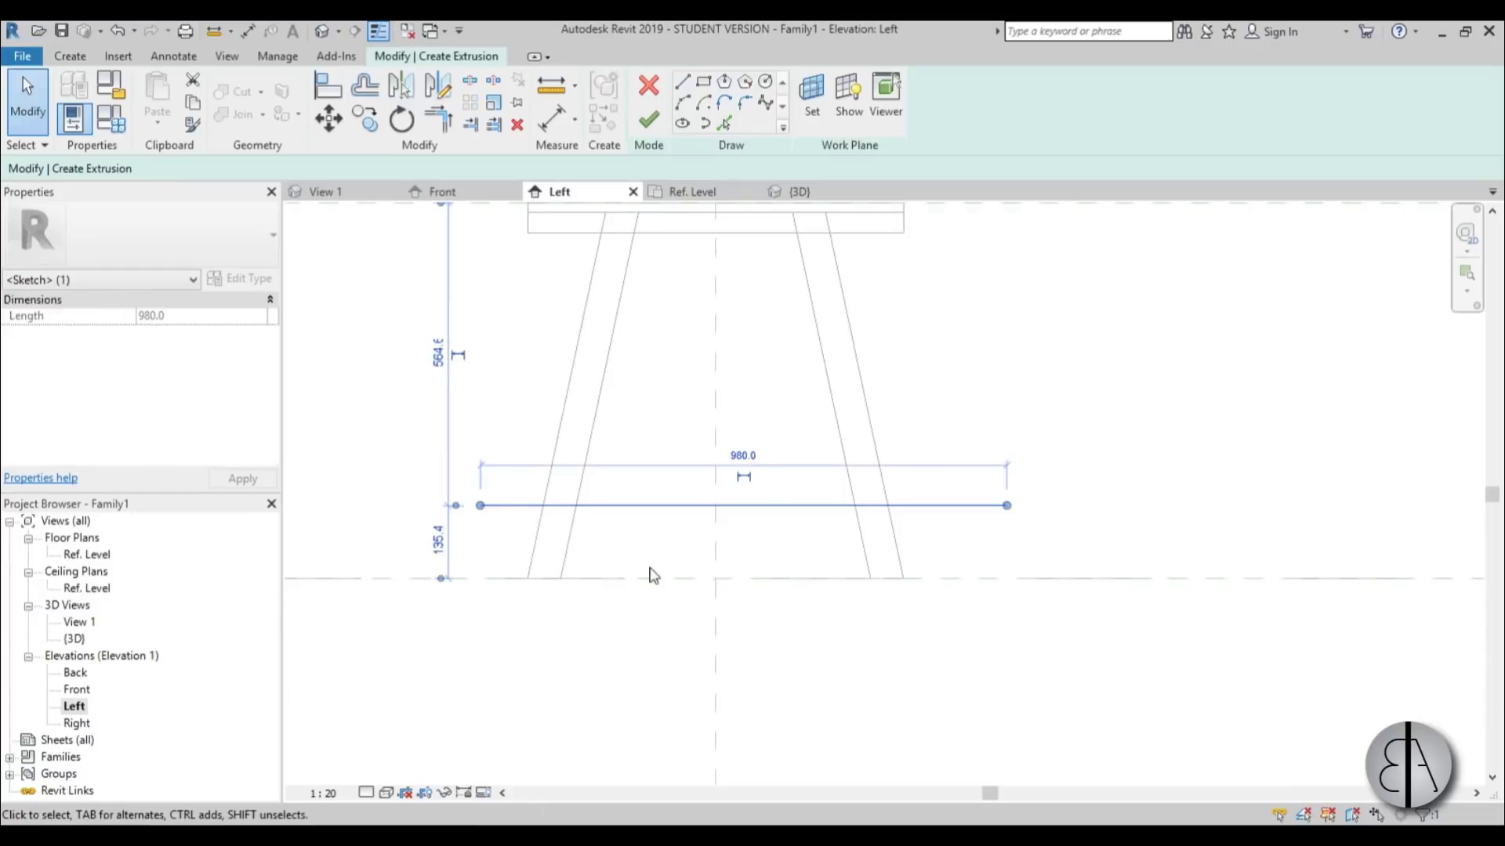
text(1)
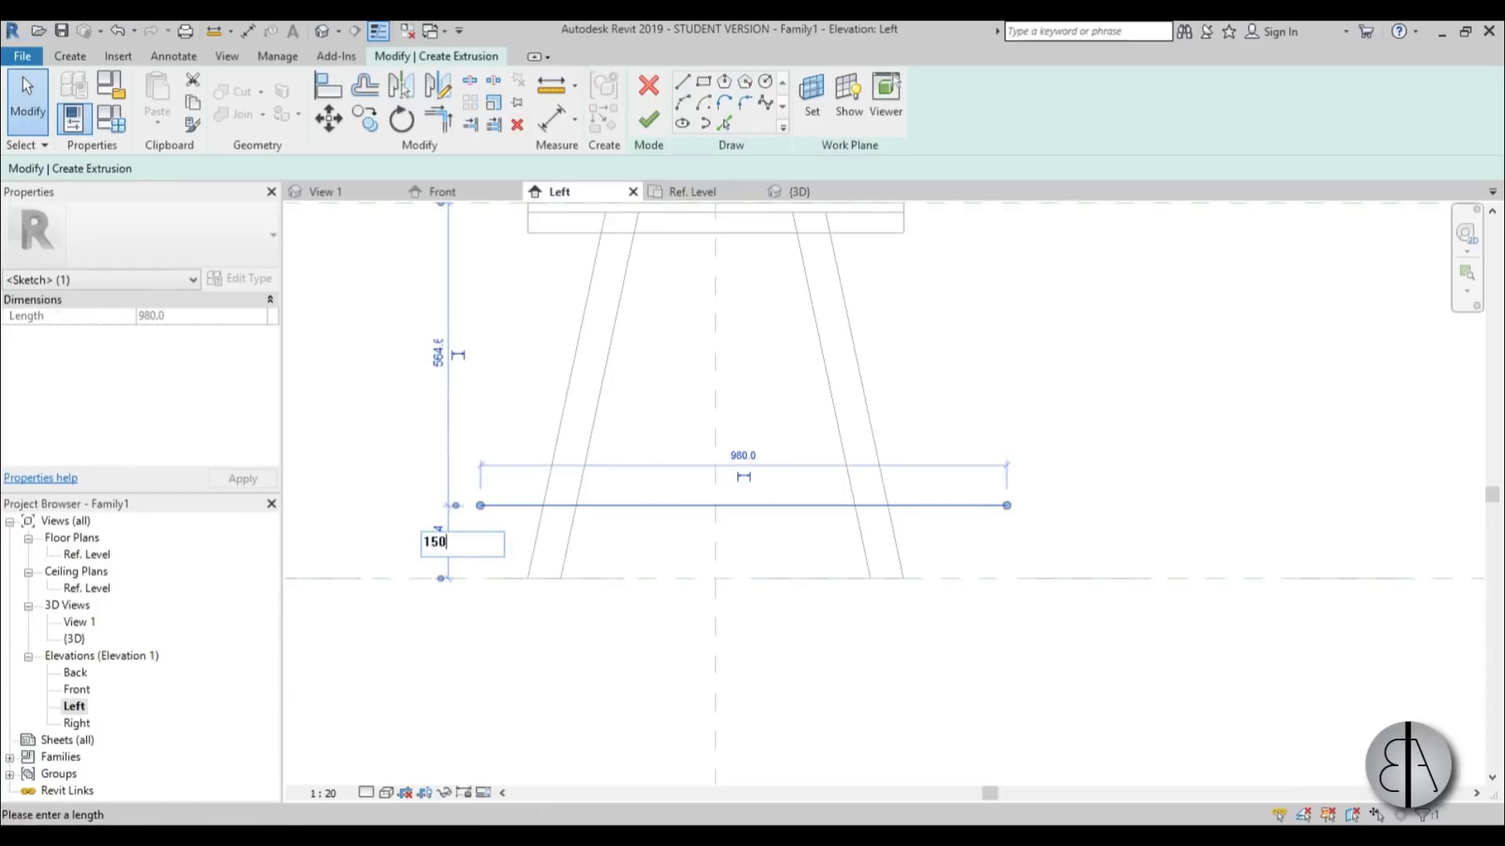
text(50)
key(Return)
key(Escape)
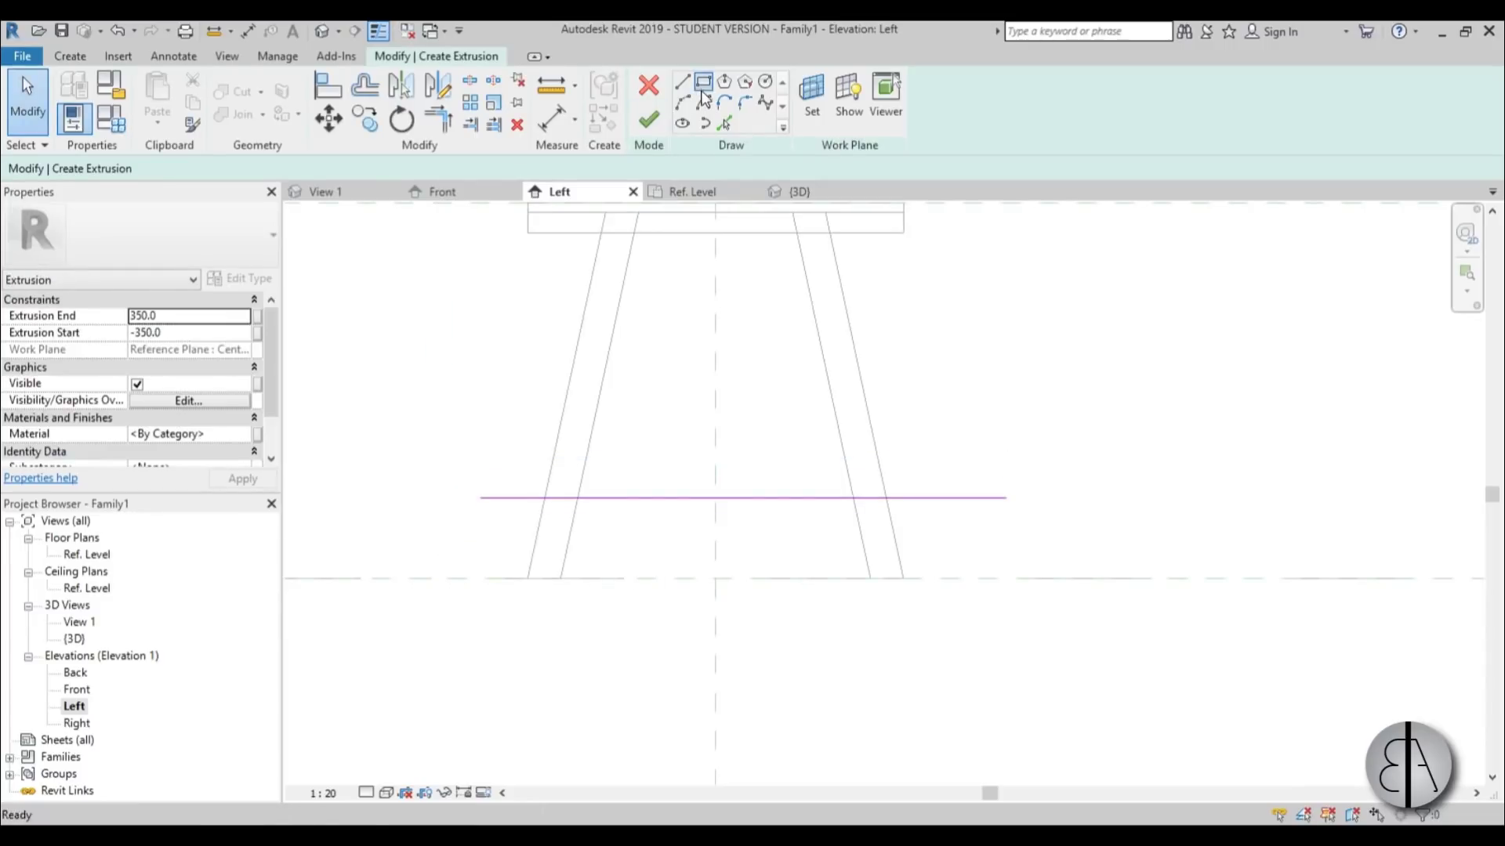
Sketch the brace rectangle on the left leg and remove the horizontal guide line
scroll(552, 501, up, 4)
click(579, 480)
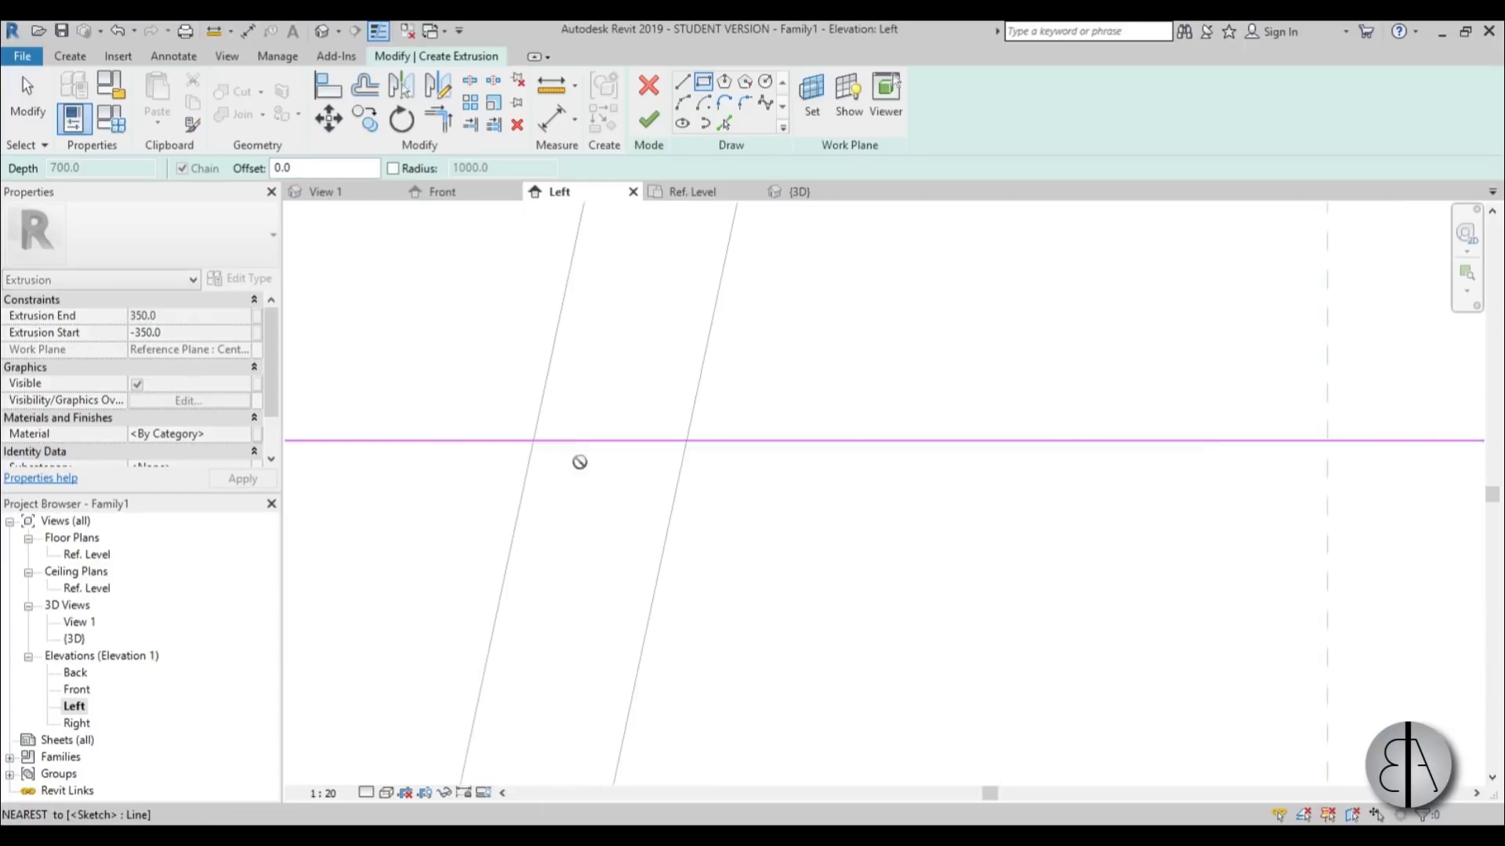
click(612, 527)
key(Escape)
key(Escape)
drag(514, 410, 709, 687)
key(Escape)
scroll(487, 413, down, 5)
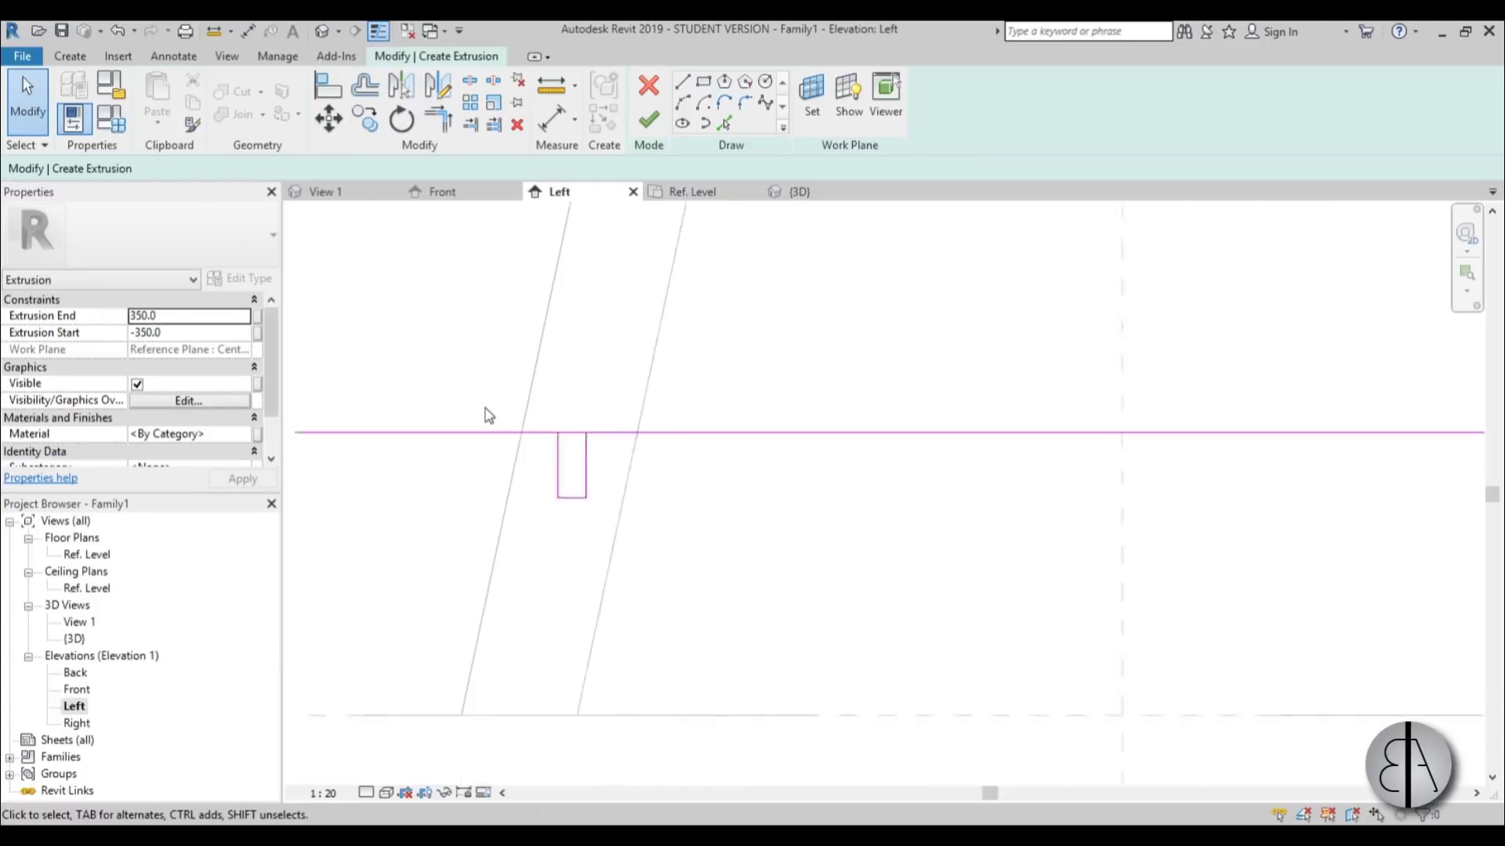
drag(784, 526, 733, 380)
key(Escape)
Mirror the brace rectangle onto the right leg and finish the extrusion
mouse_move(543, 392)
mouse_down()
mouse_move(595, 473)
mouse_move(715, 579)
mouse_up()
key(m)
key(m)
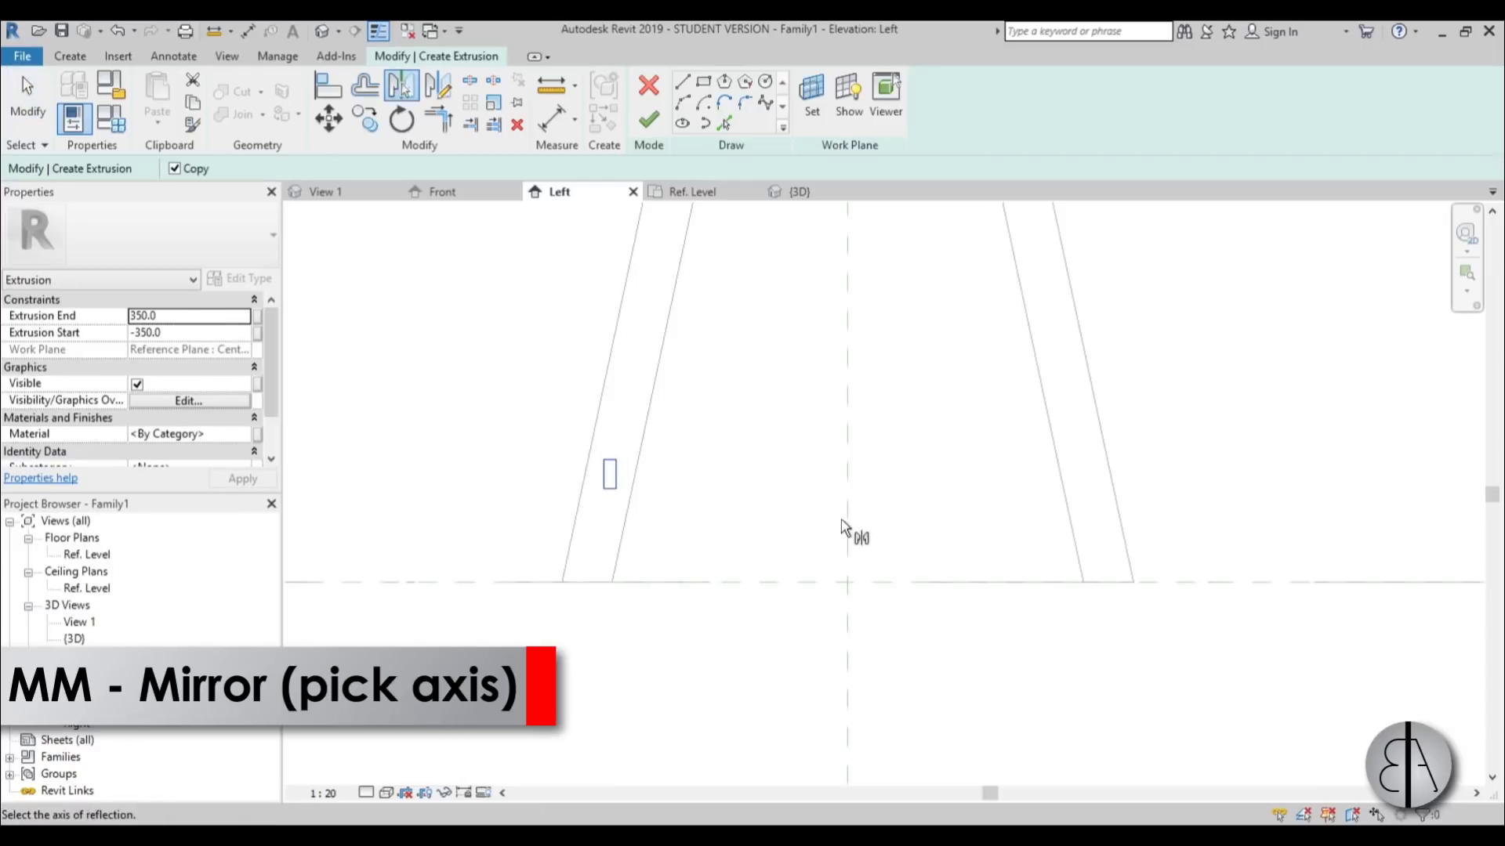
click(848, 527)
key(Escape)
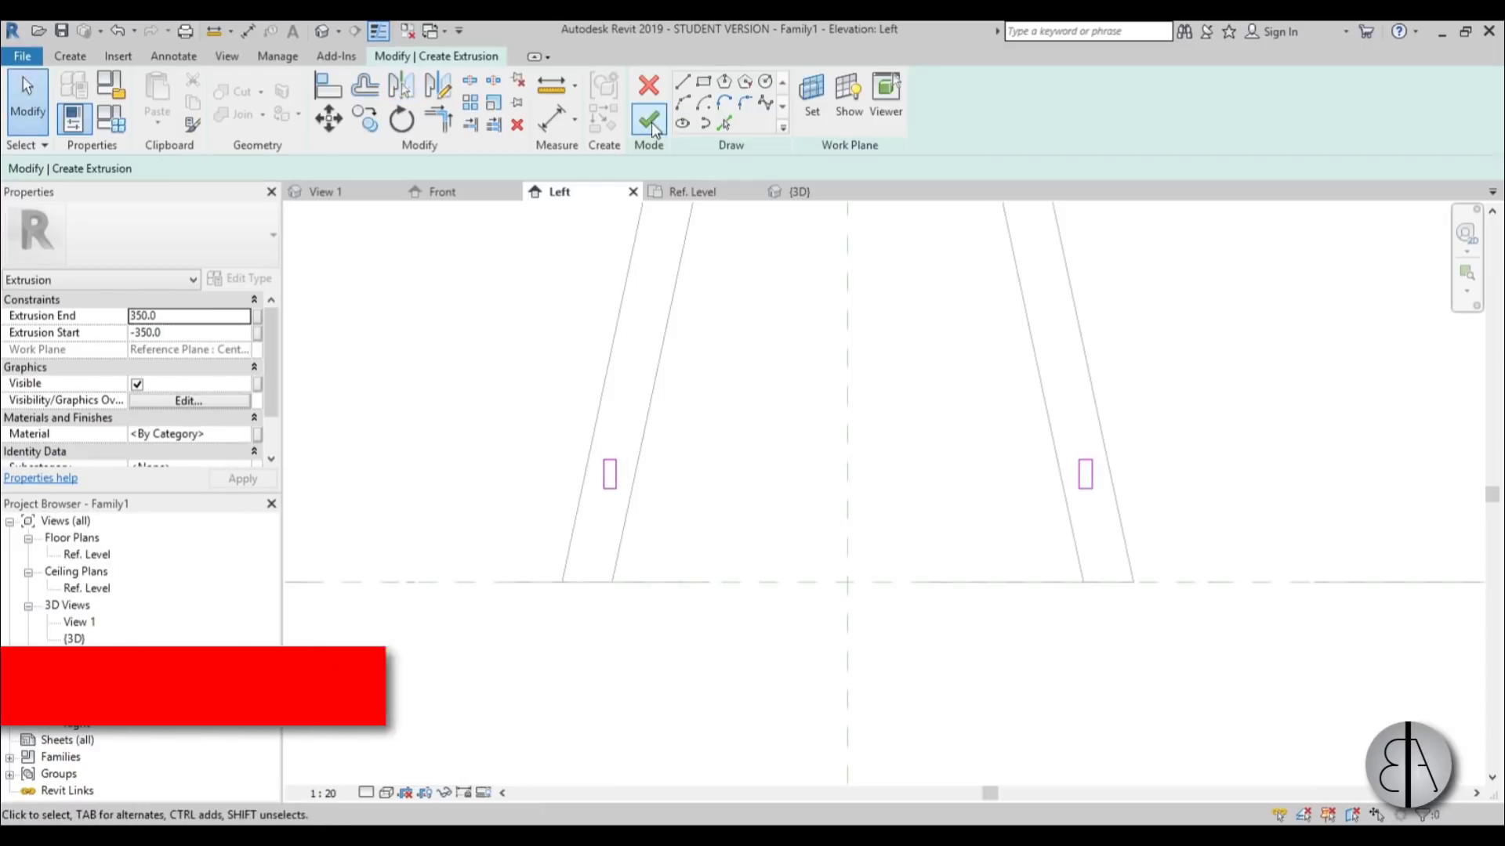
click(648, 119)
In Front elevation, drag both brace ends in to meet the splayed legs
double_click(76, 690)
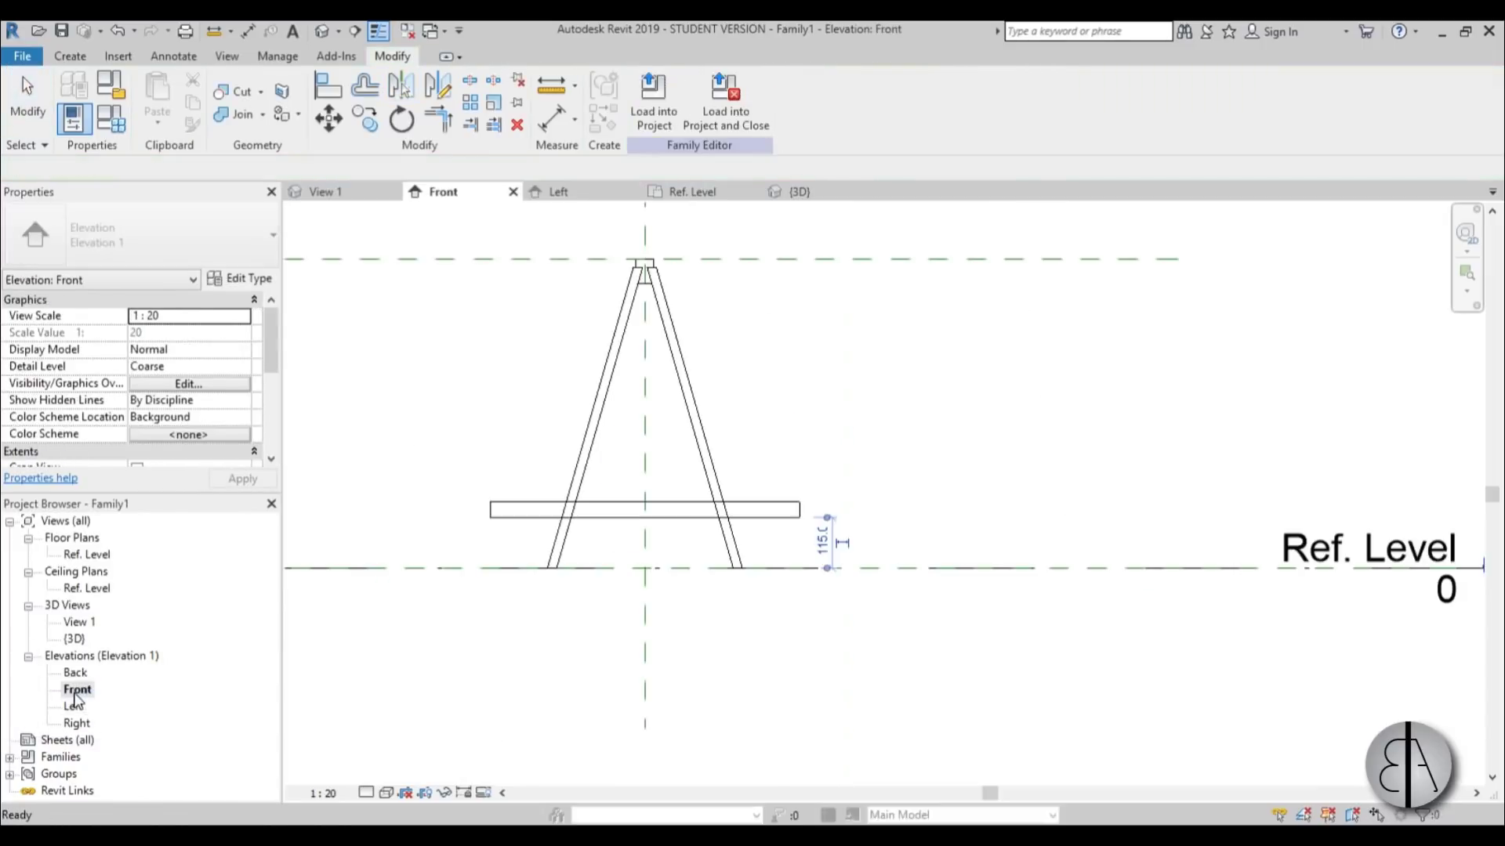
click(442, 517)
drag(422, 510, 584, 514)
scroll(588, 513, up, 3)
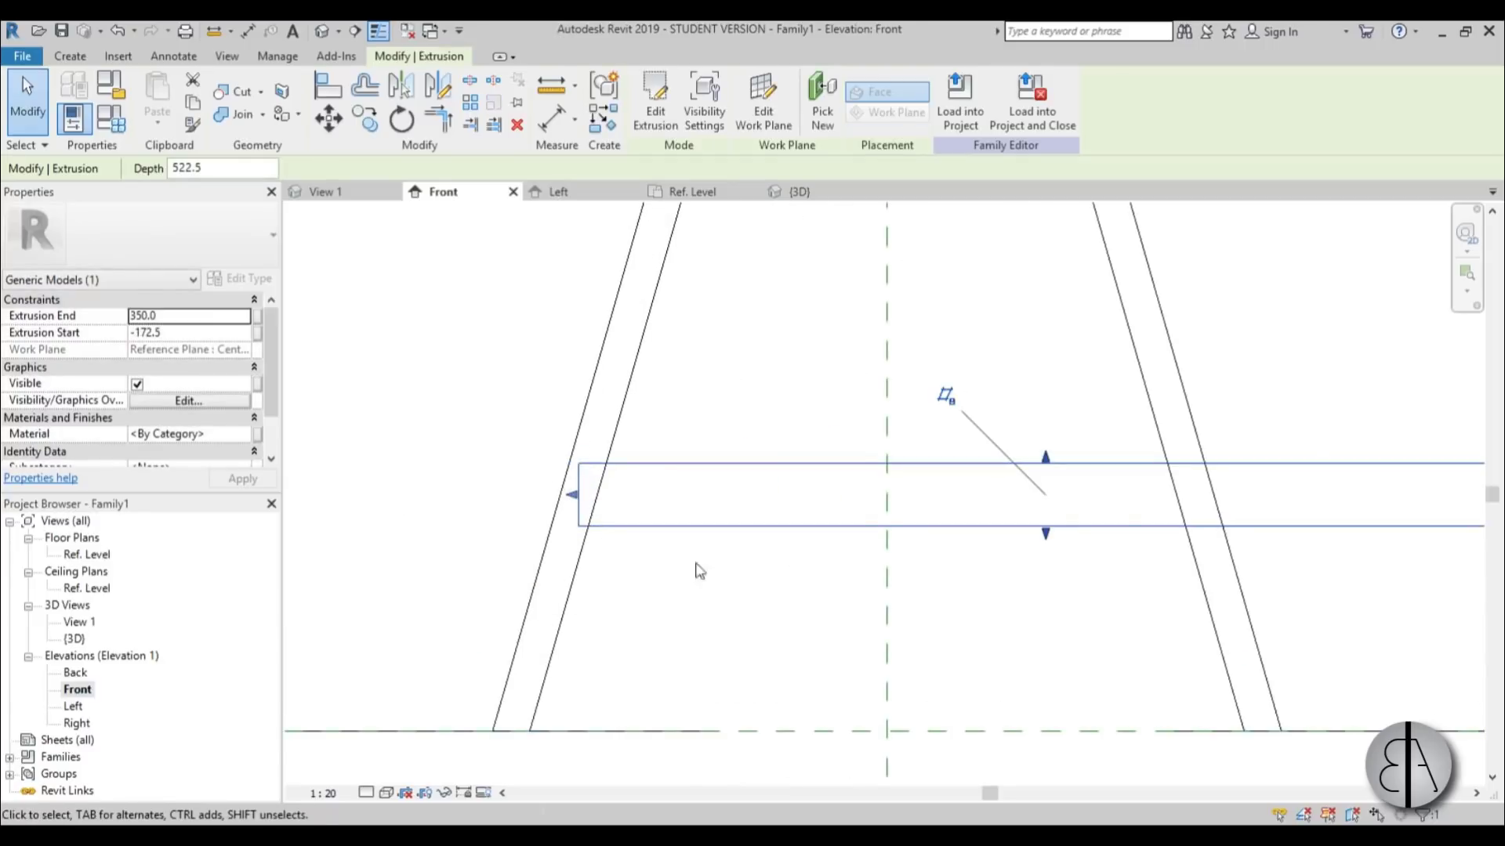
scroll(739, 571, down, 2)
drag(937, 484, 749, 498)
click(496, 510)
scroll(497, 510, up, 3)
middle_drag(504, 521, 614, 510)
Start a void extrusion and sketch a rectangle at the crossbar end where it meets the leg
click(83, 58)
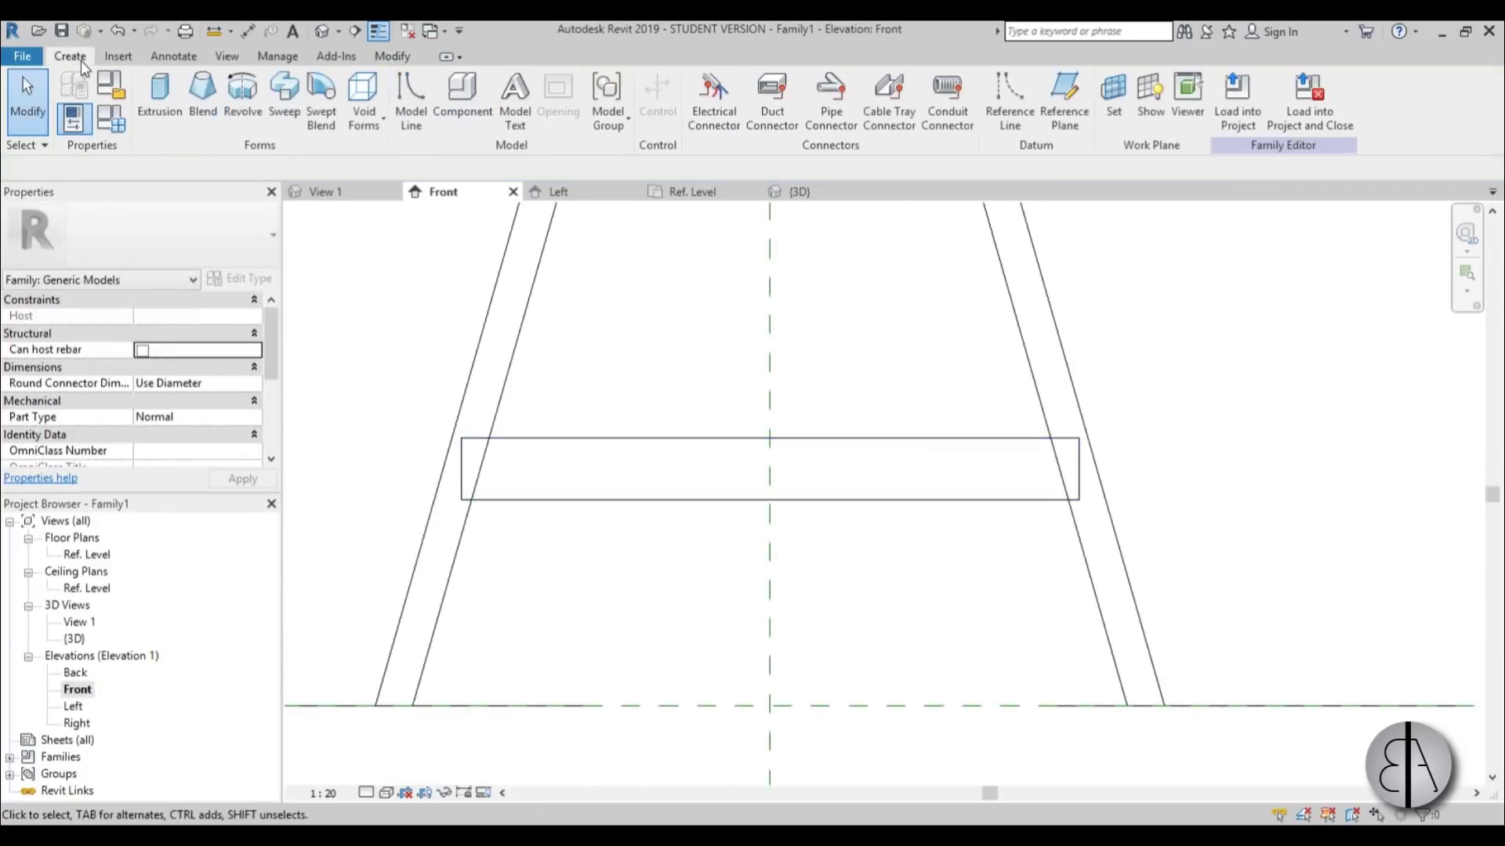
click(364, 117)
click(403, 246)
scroll(489, 416, up, 2)
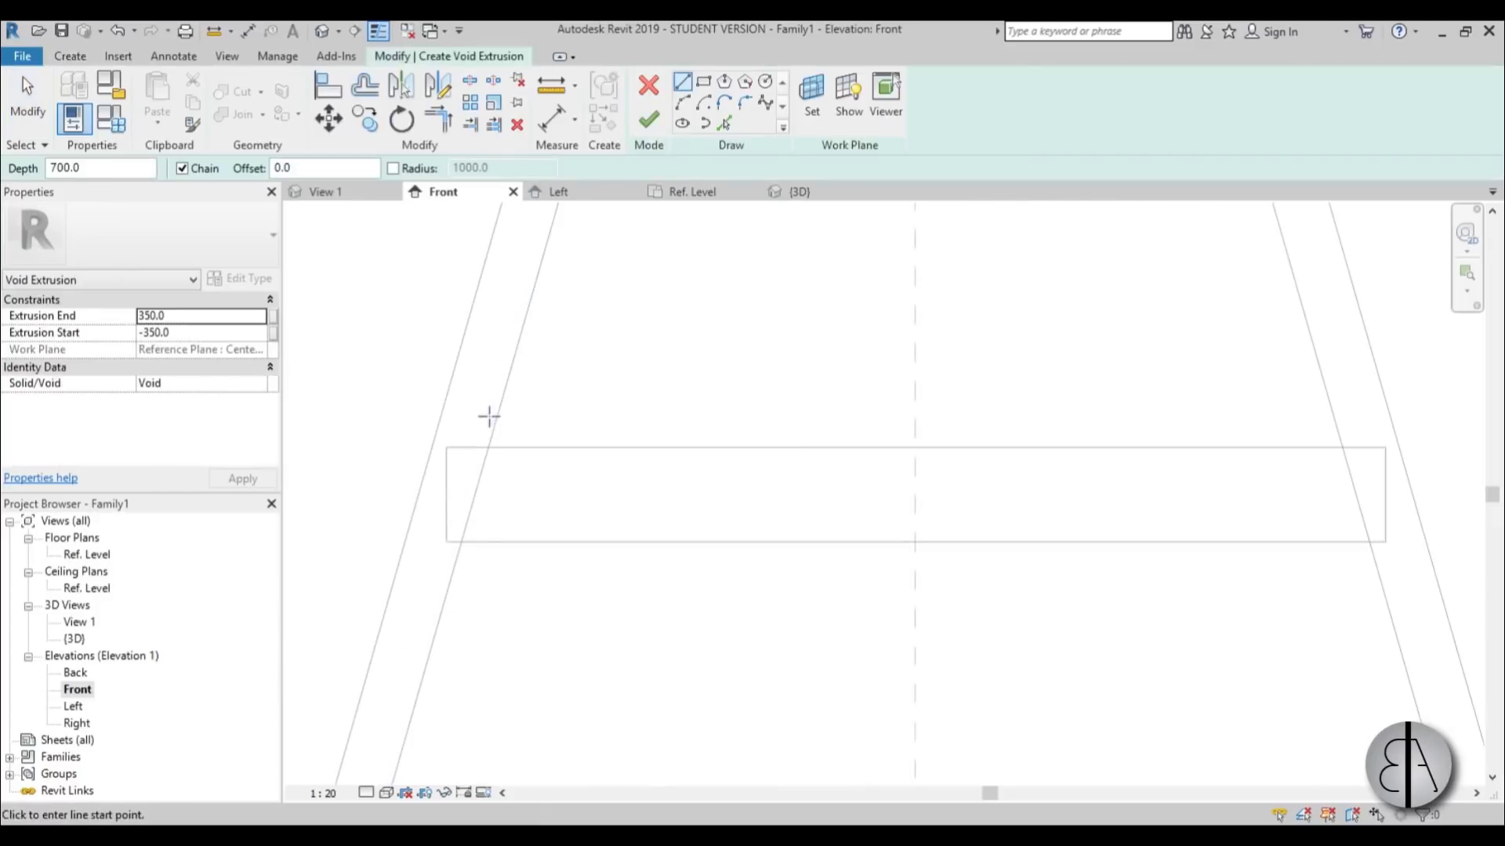
click(704, 84)
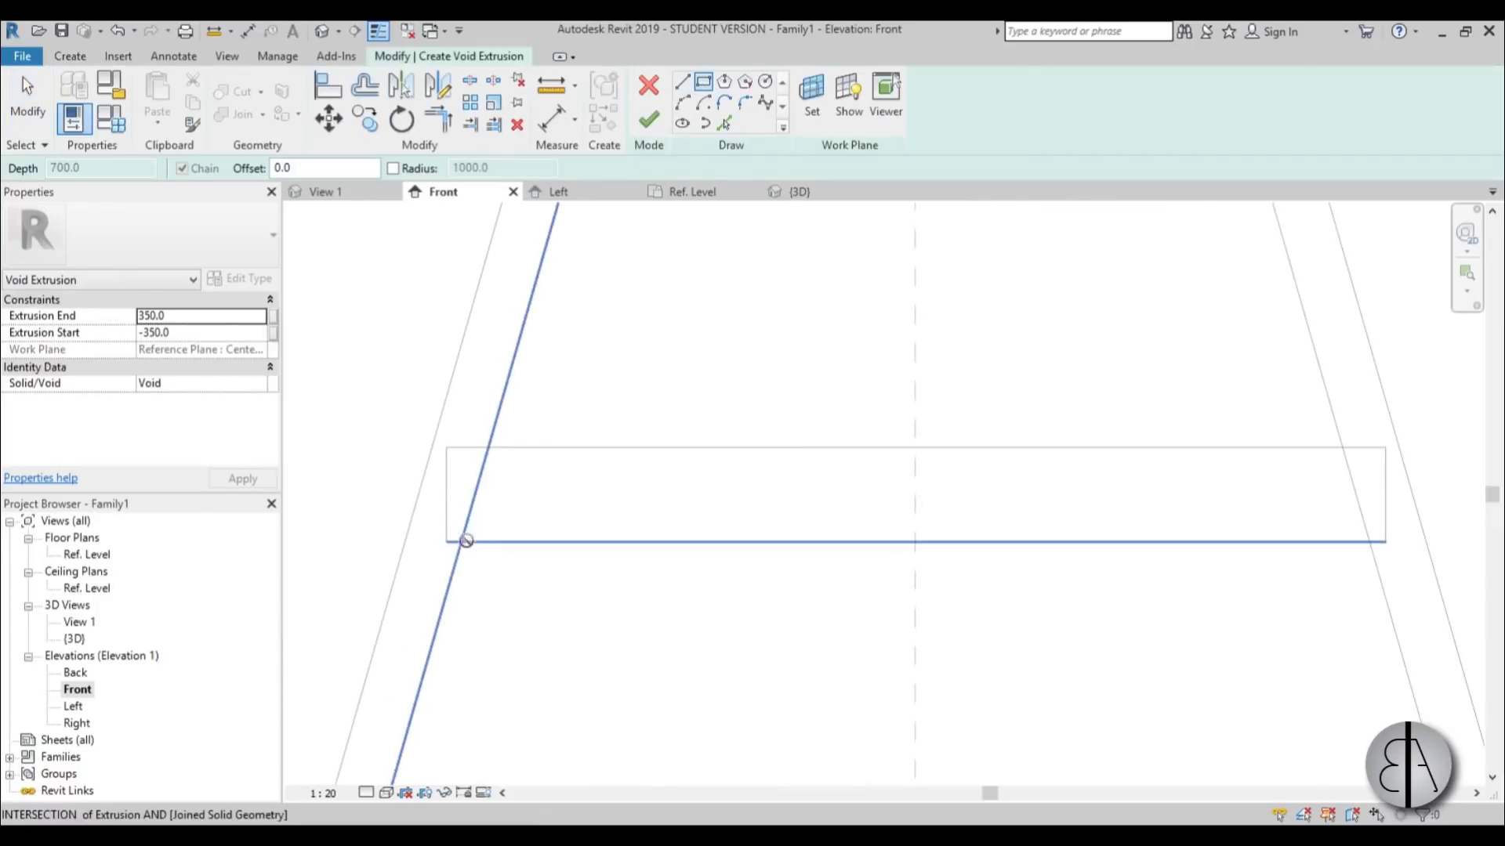
click(460, 541)
click(400, 447)
key(Escape)
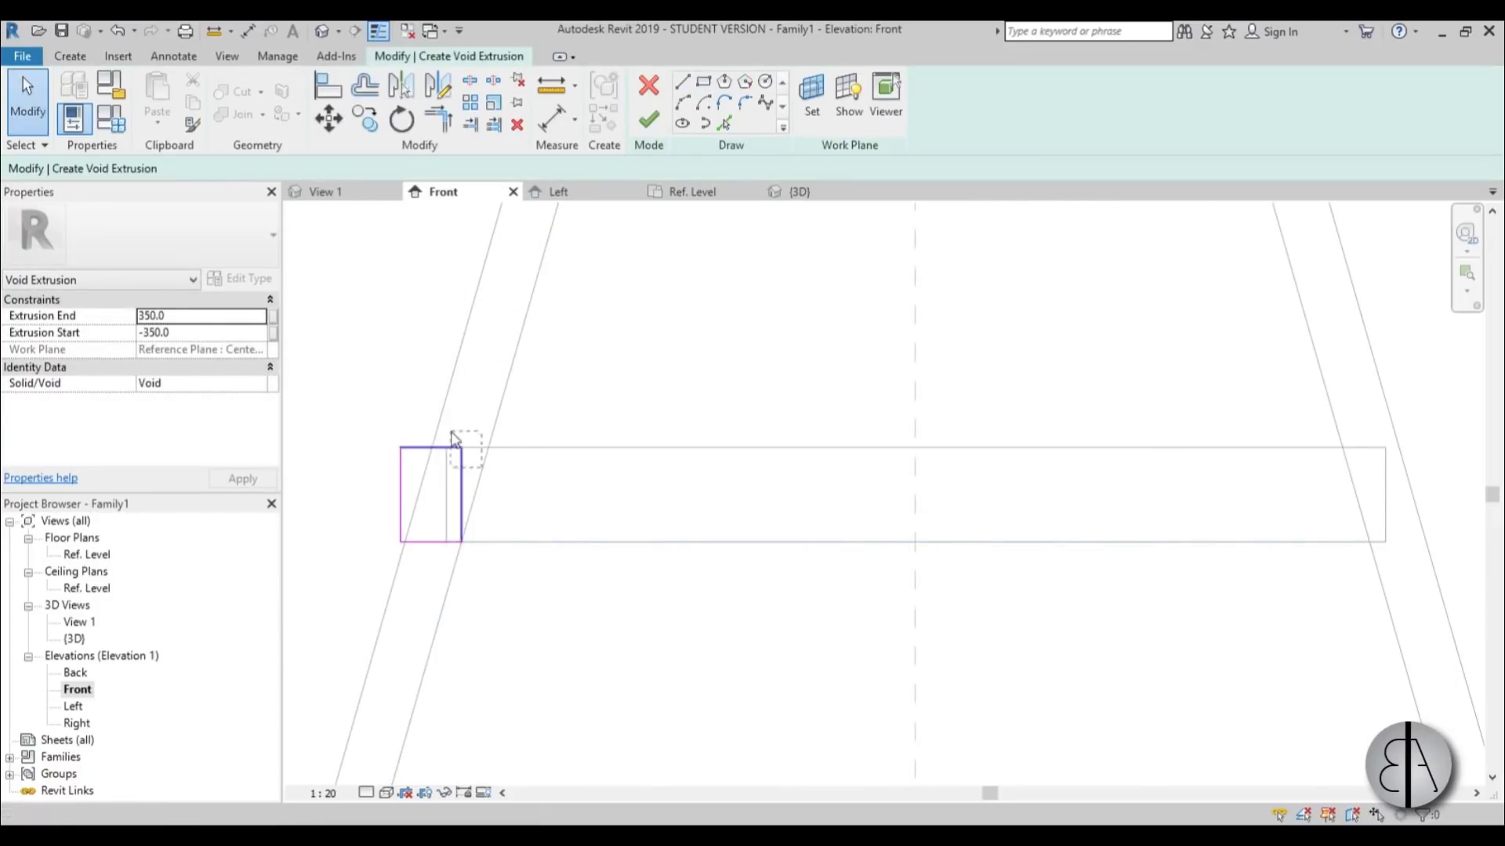
Mirror the void rectangle across the centre plane and finish the void extrusion
scroll(460, 446, up, 2)
scroll(470, 423, down, 3)
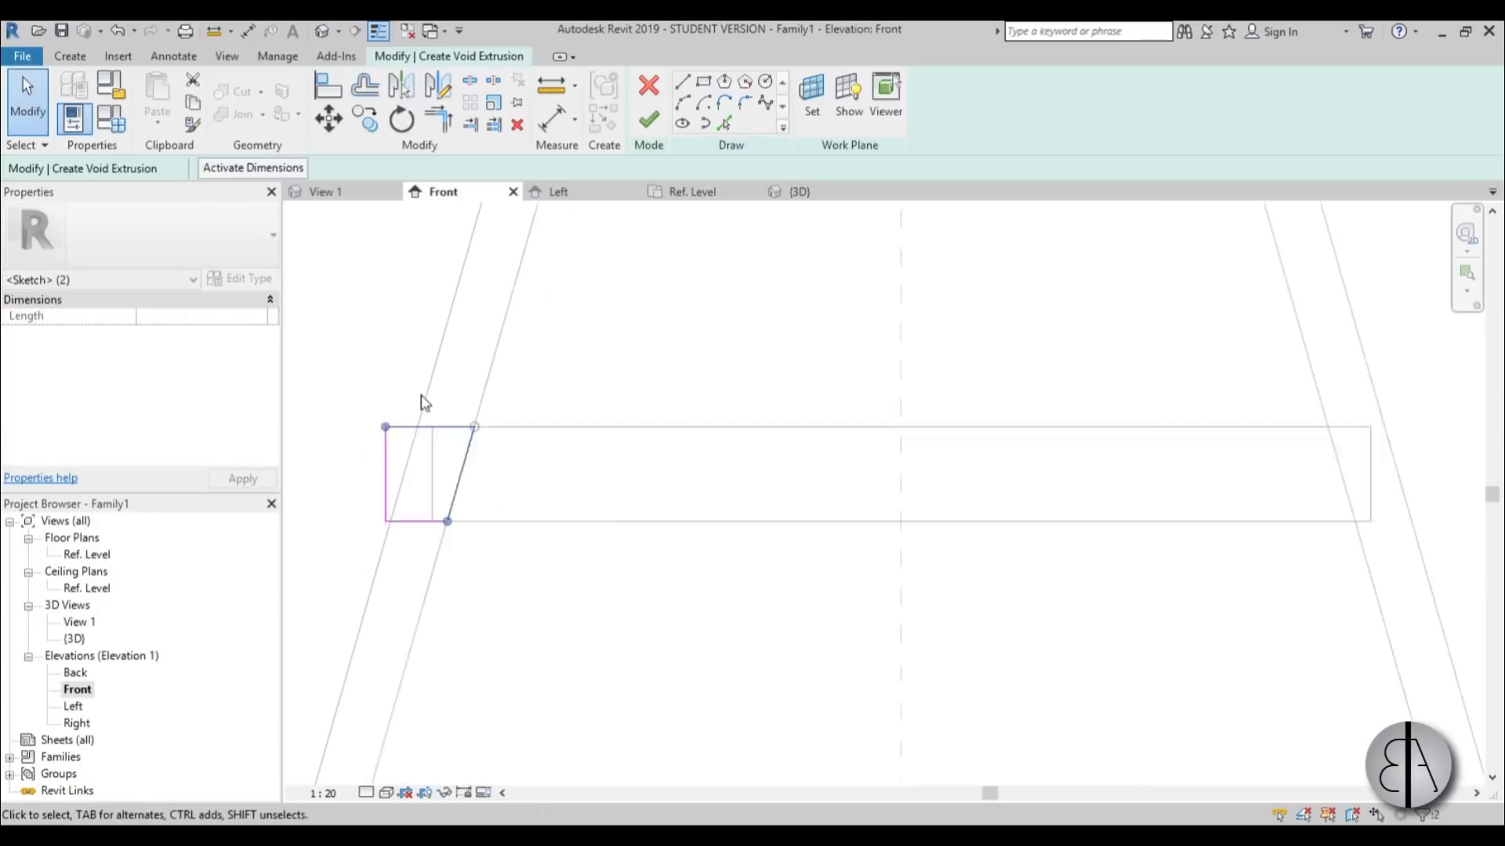
click(353, 379)
drag(353, 379, 578, 571)
key(m)
key(m)
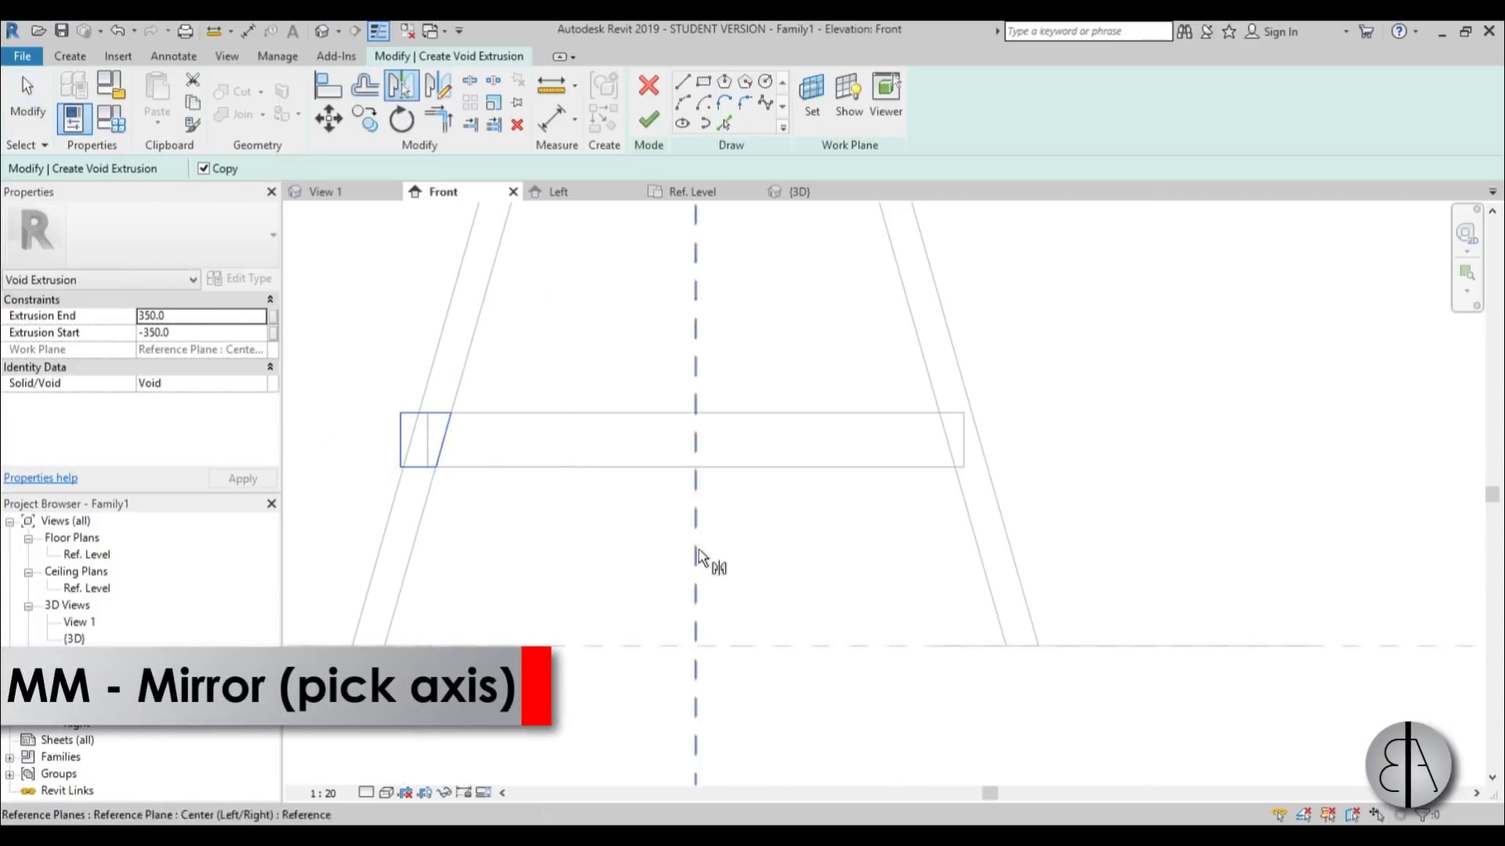
click(695, 564)
click(649, 564)
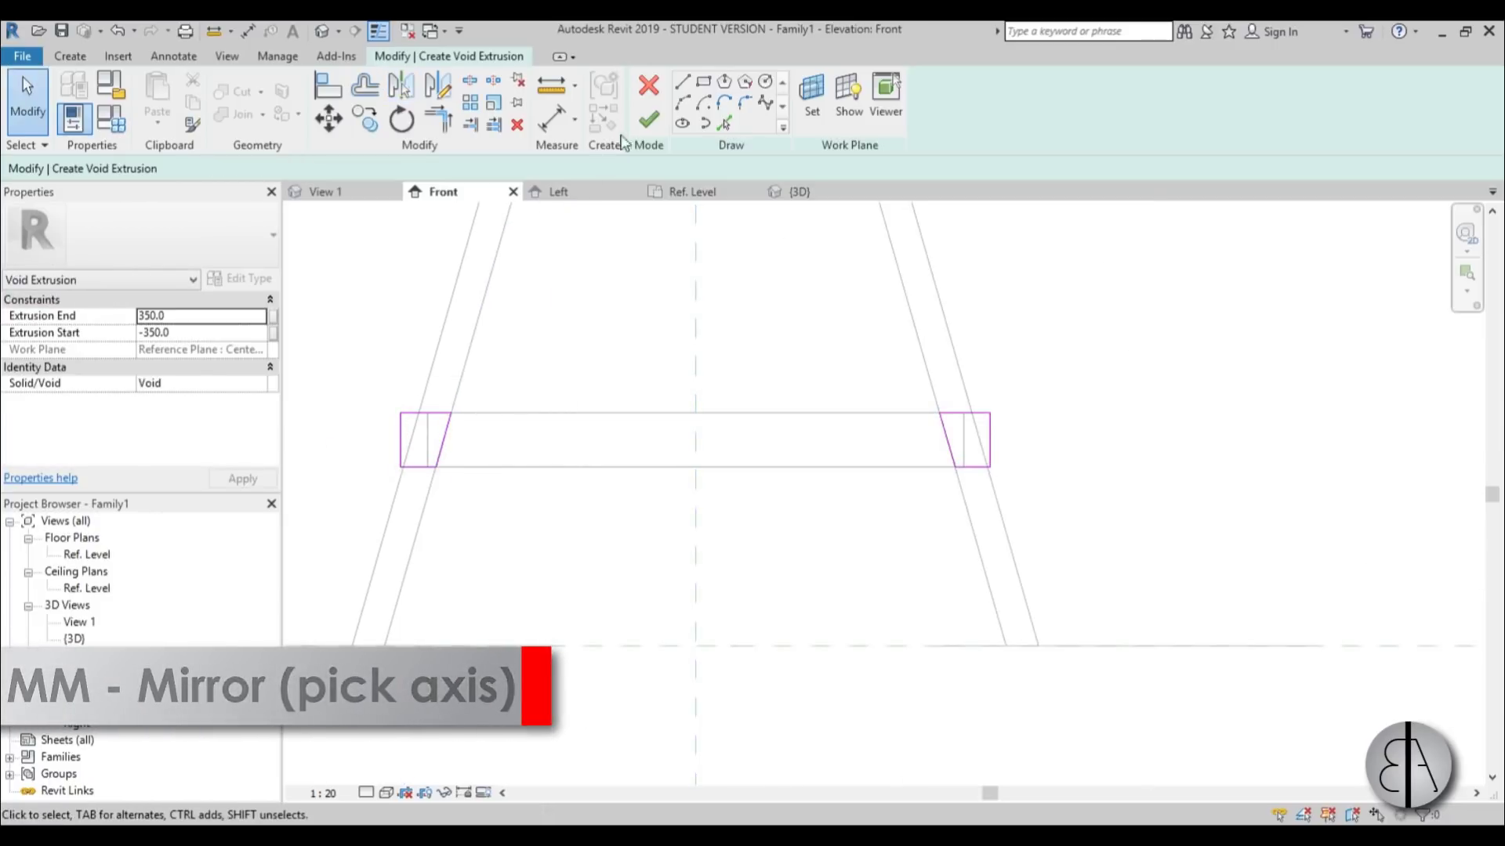
click(648, 119)
In the default 3D view, uncut the legs from the rail-trimming void and orbit to inspect them
click(321, 33)
scroll(764, 458, up, 10)
scroll(764, 458, down, 8)
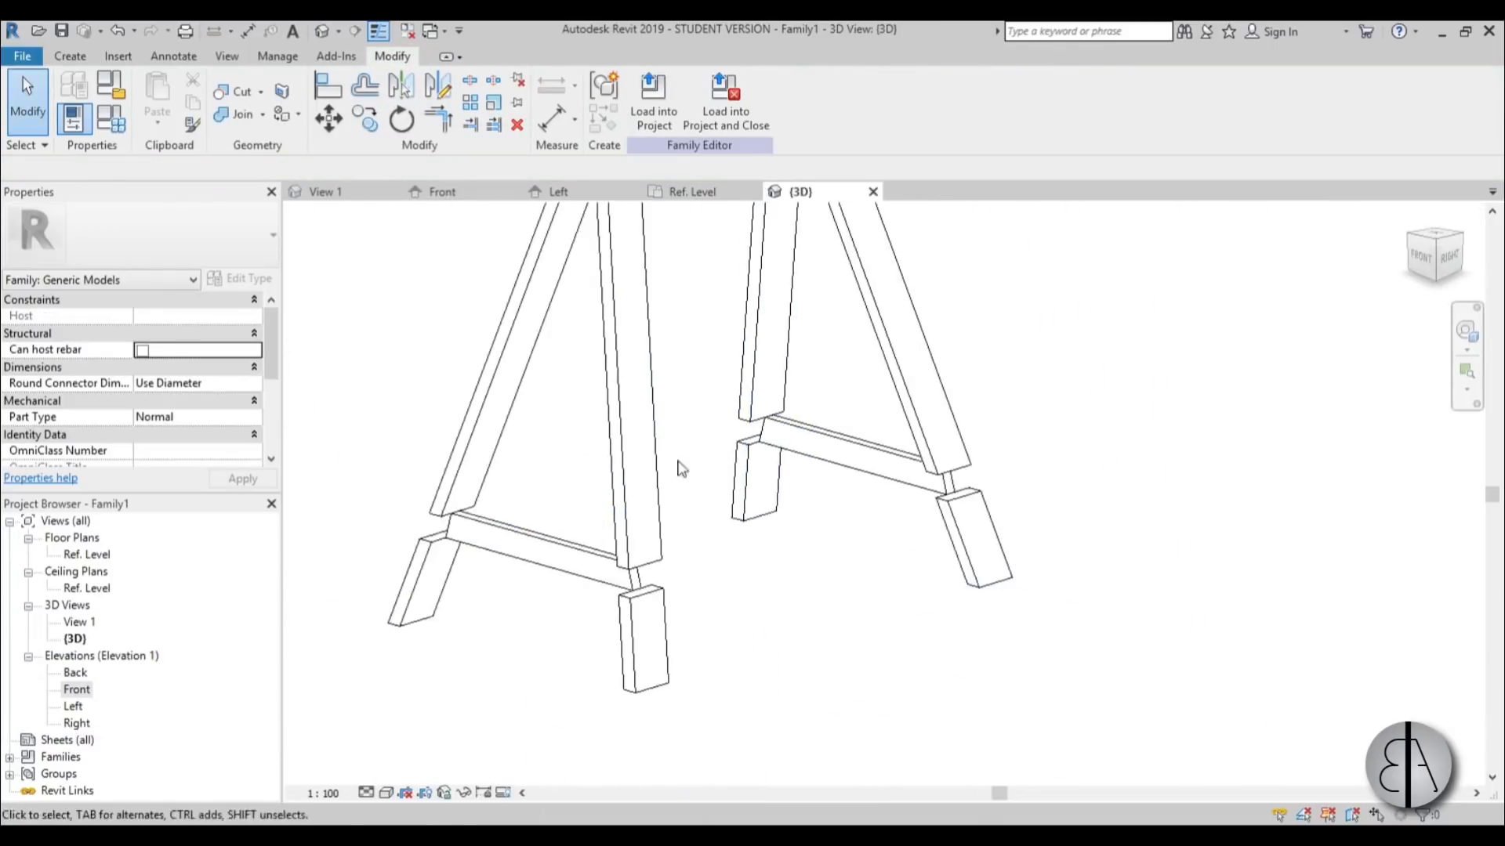
click(262, 92)
click(286, 154)
scroll(482, 486, up, 3)
click(474, 486)
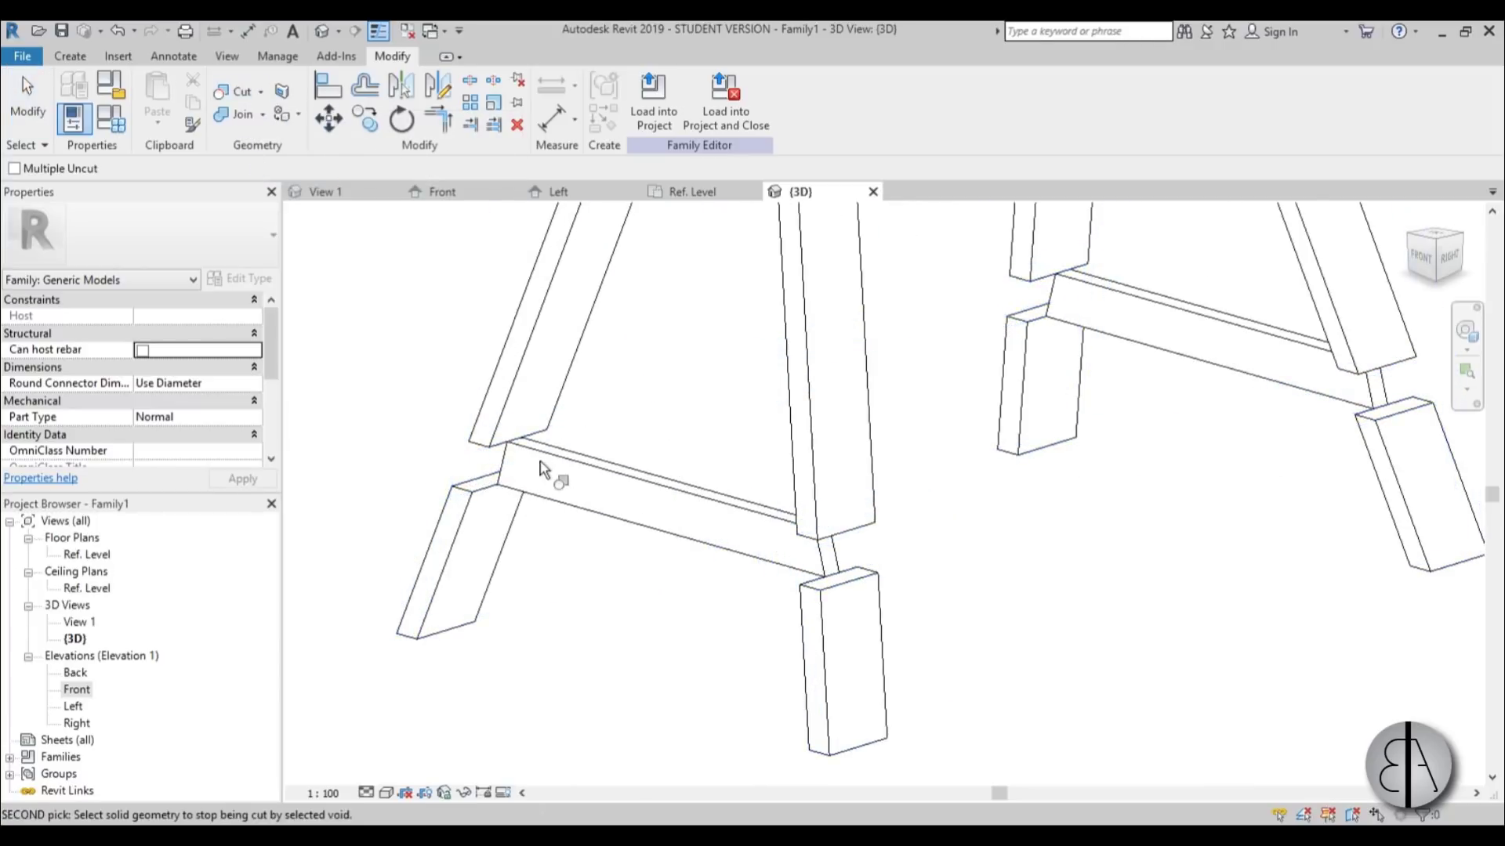
click(508, 398)
scroll(508, 398, down, 8)
key(Escape)
shift+middle_drag(790, 497, 745, 574)
scroll(705, 604, up, 3)
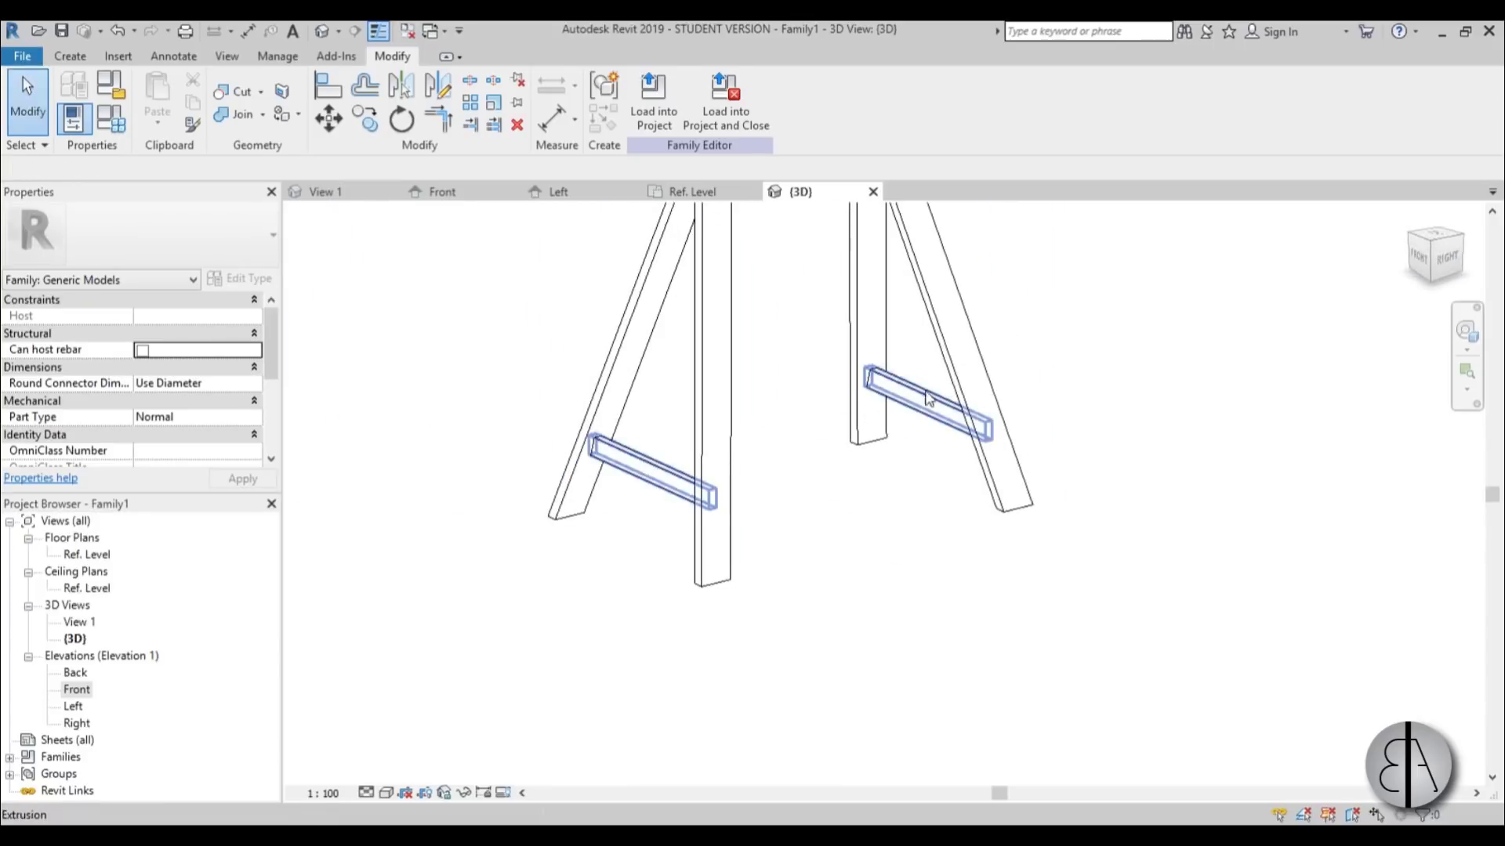
In Front elevation, start a solid extrusion and sketch the rail's rectangle outline
double_click(74, 706)
middle_drag(701, 512, 666, 529)
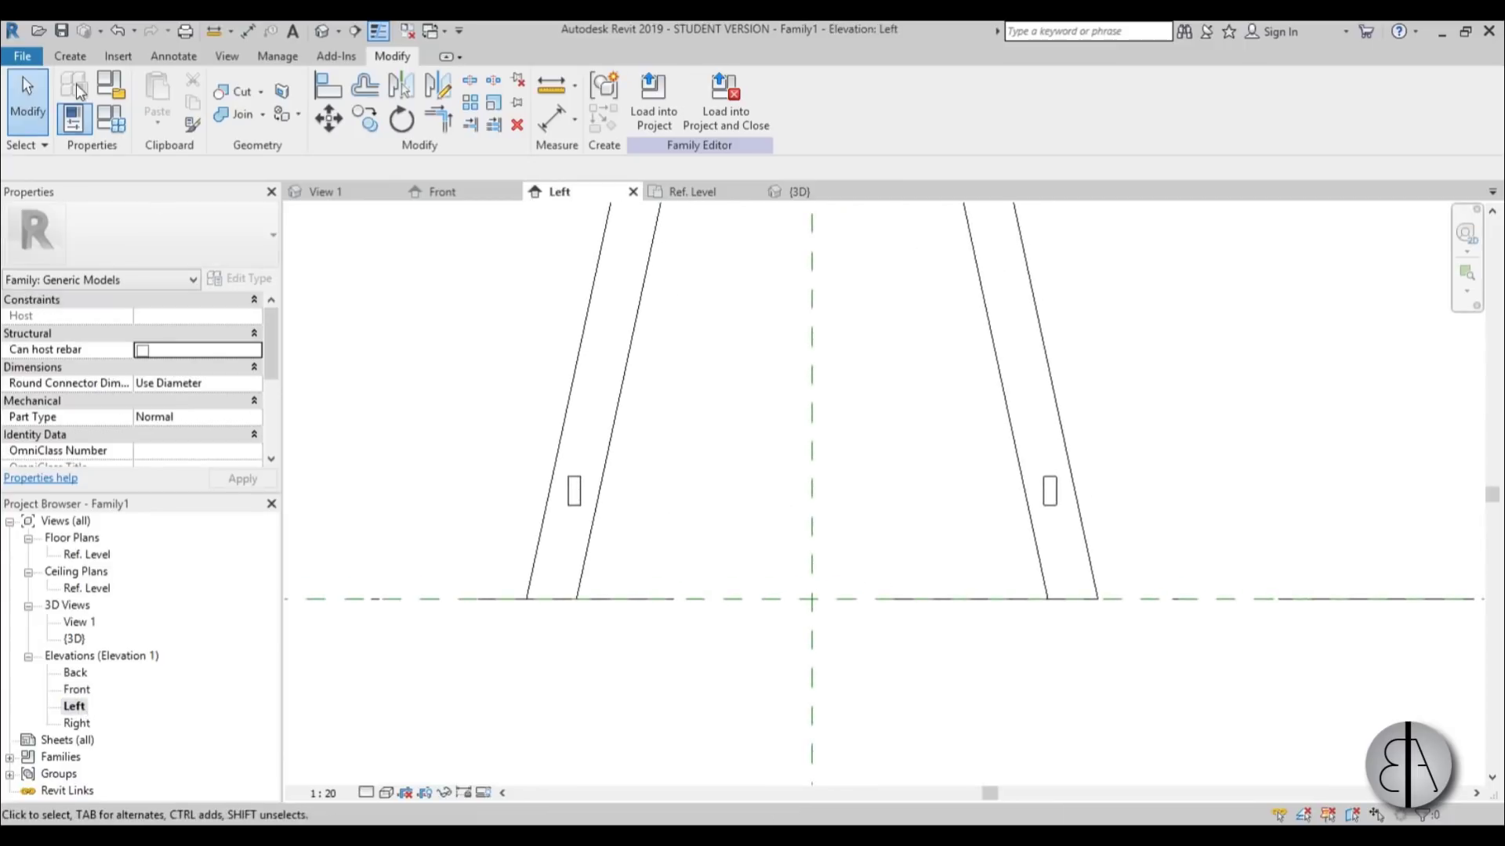
click(70, 56)
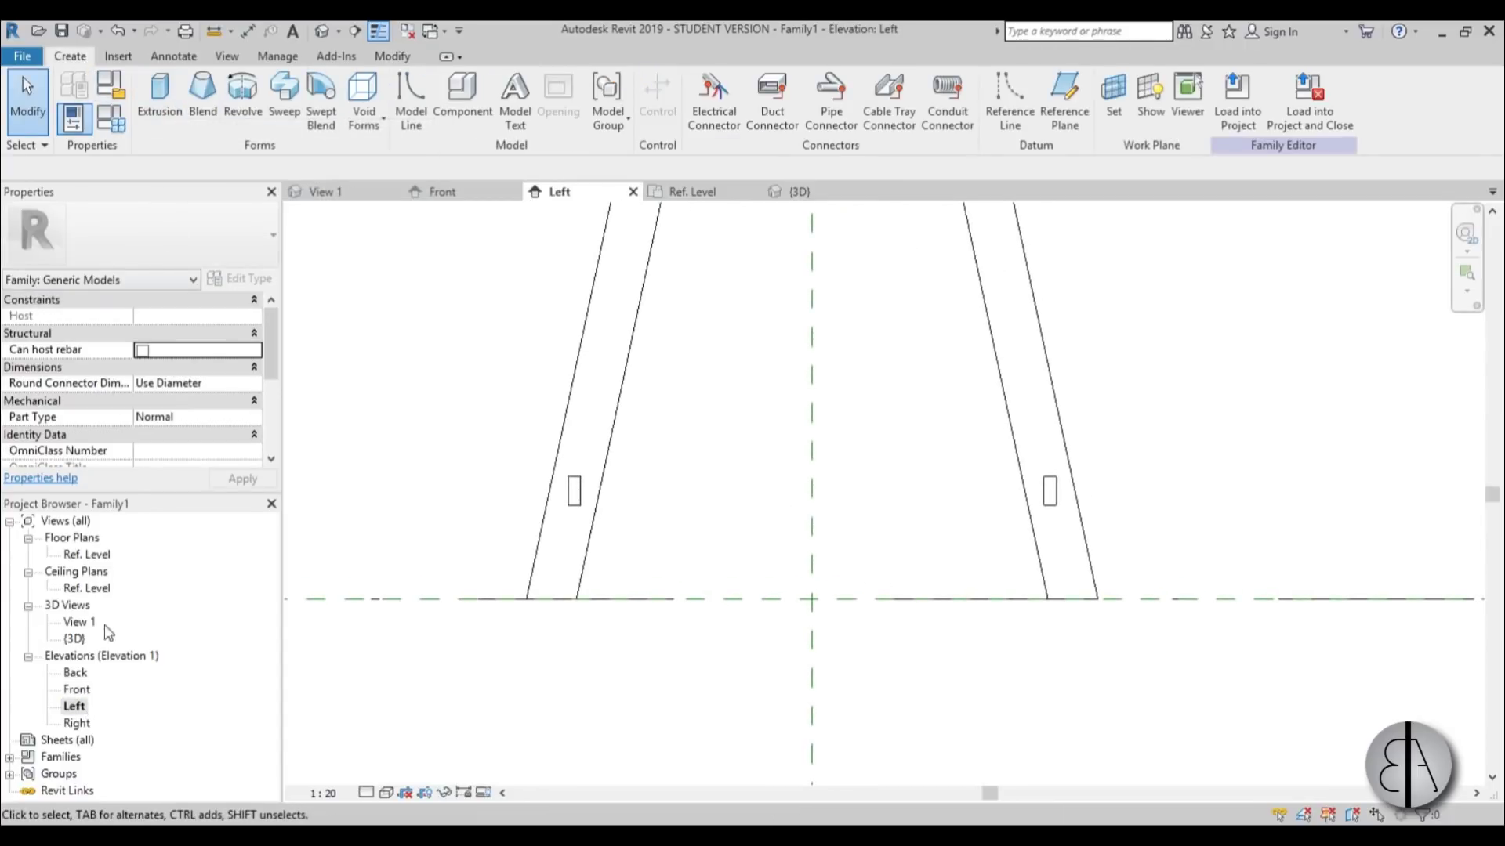
double_click(77, 689)
scroll(712, 397, up, 2)
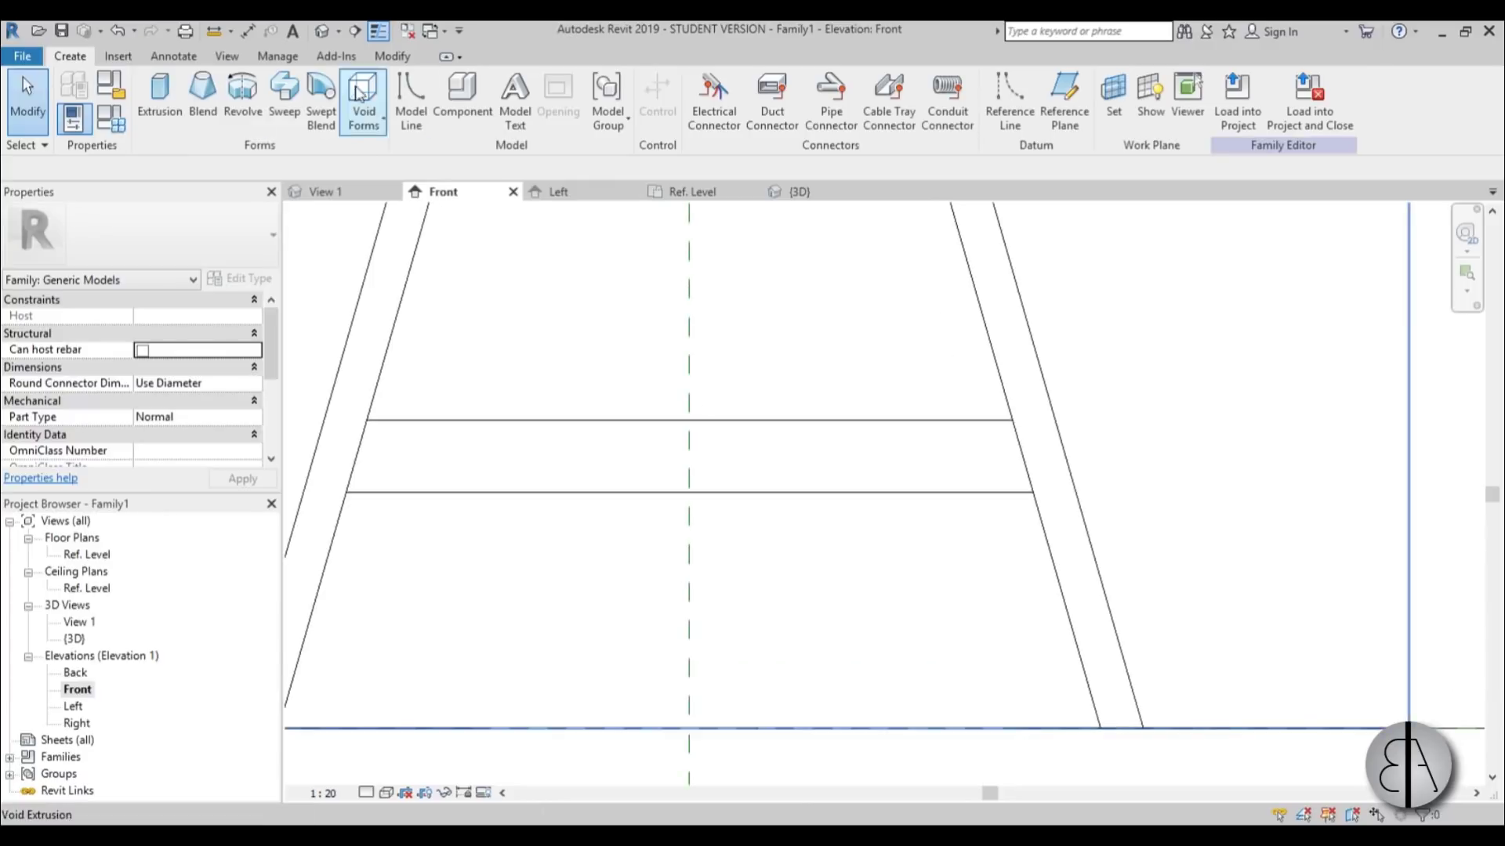
click(158, 93)
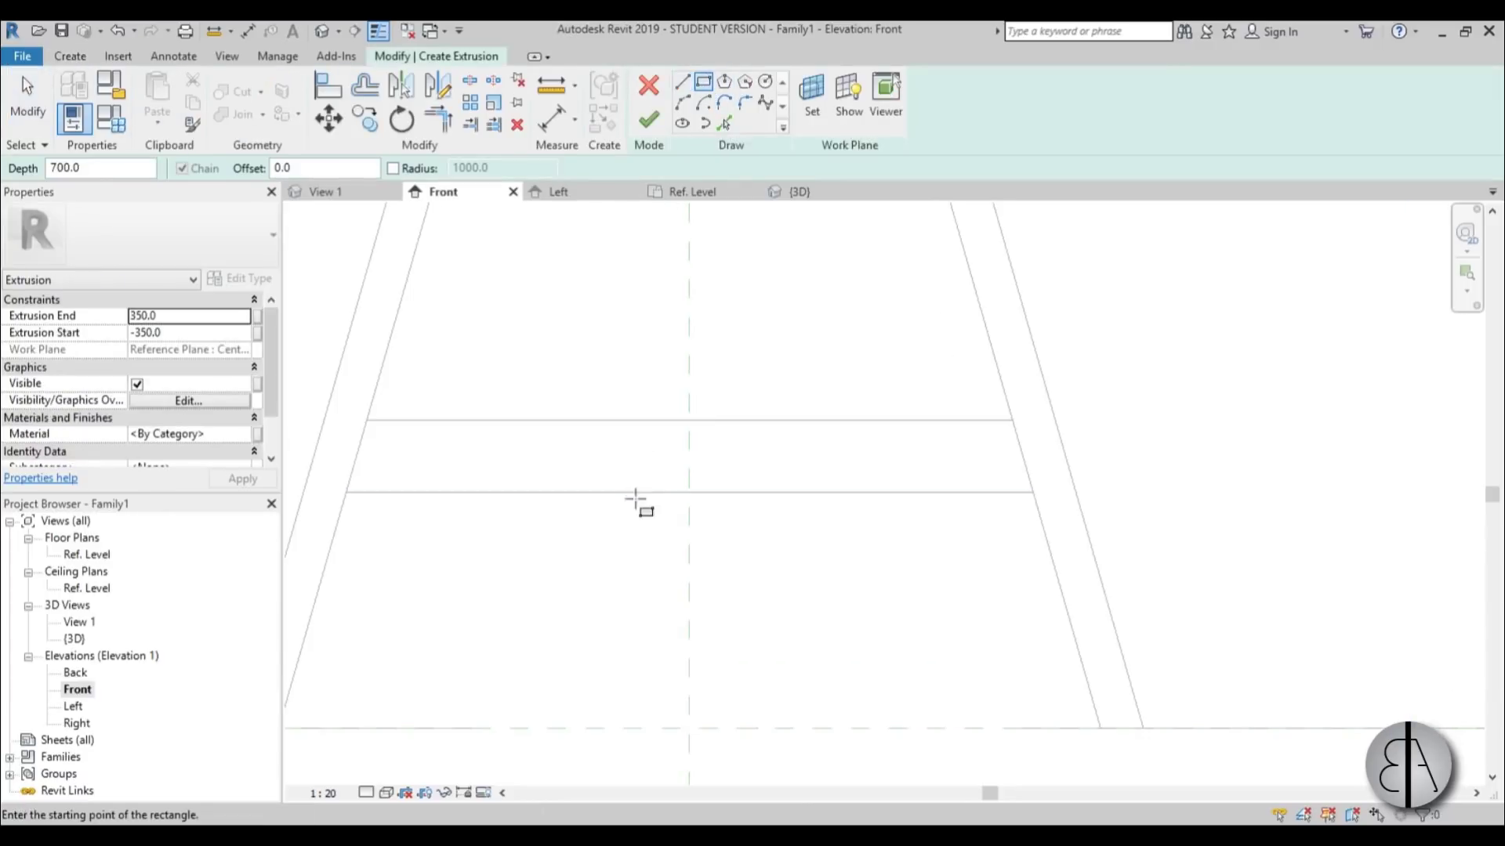
click(718, 473)
scroll(717, 482, up, 3)
key(Escape)
key(Escape)
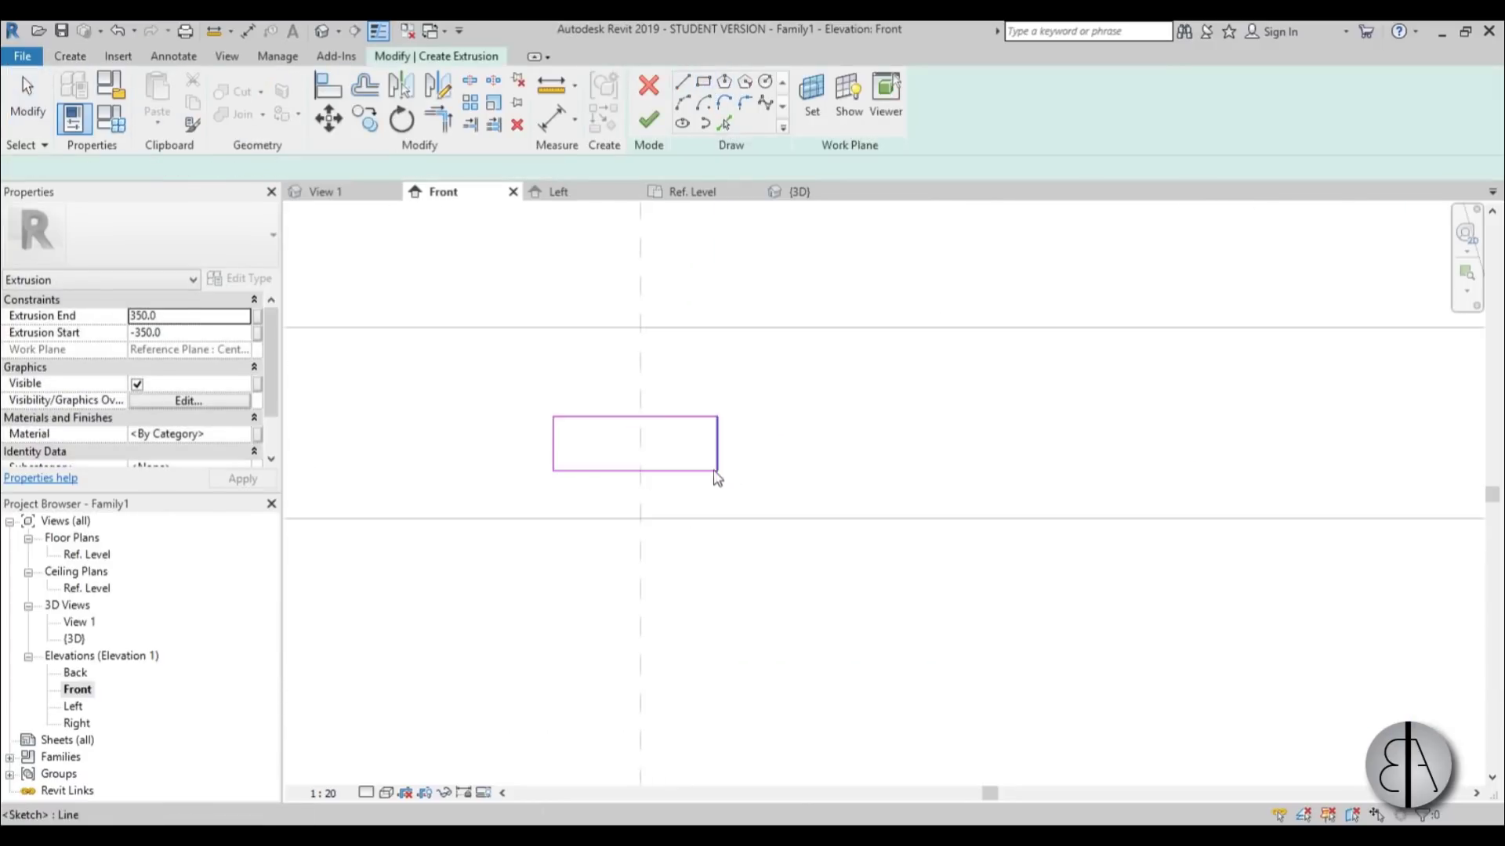
Set the rectangle's edges 20 from the centre plane and nudge it upward
click(717, 459)
drag(561, 564, 641, 495)
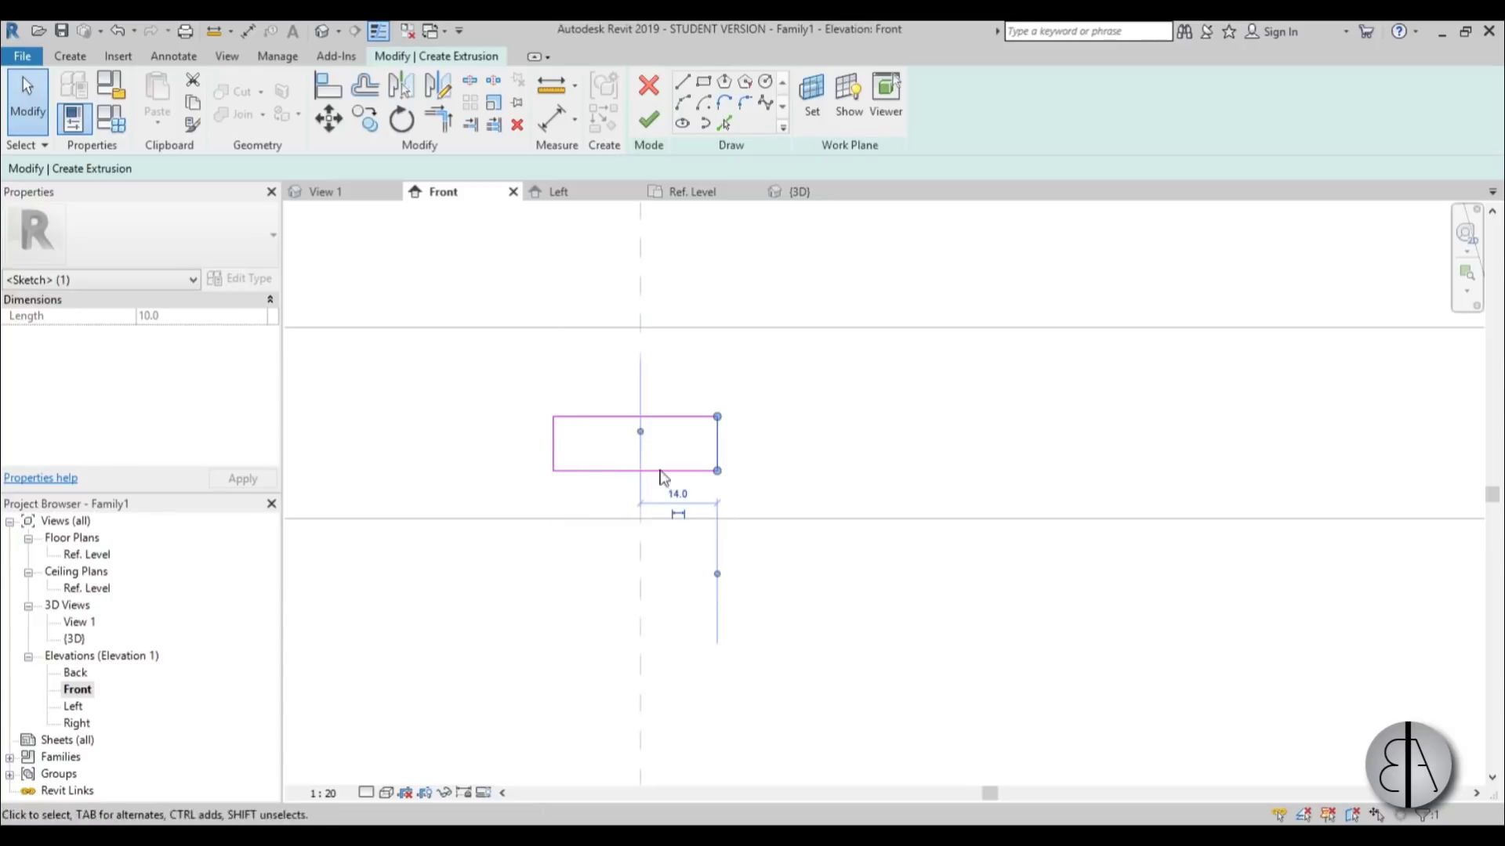
key(Return)
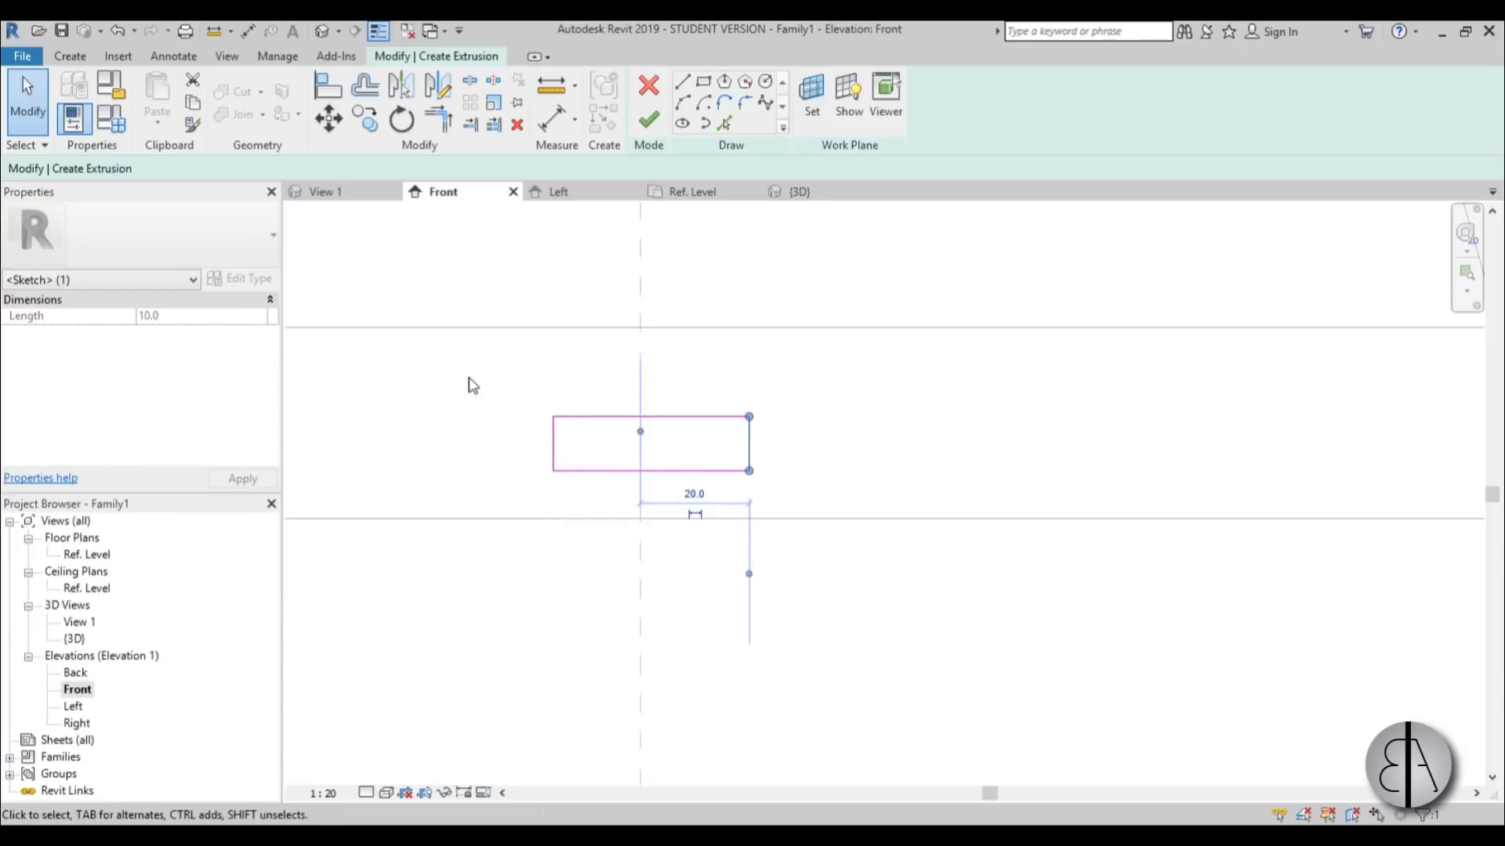
click(553, 458)
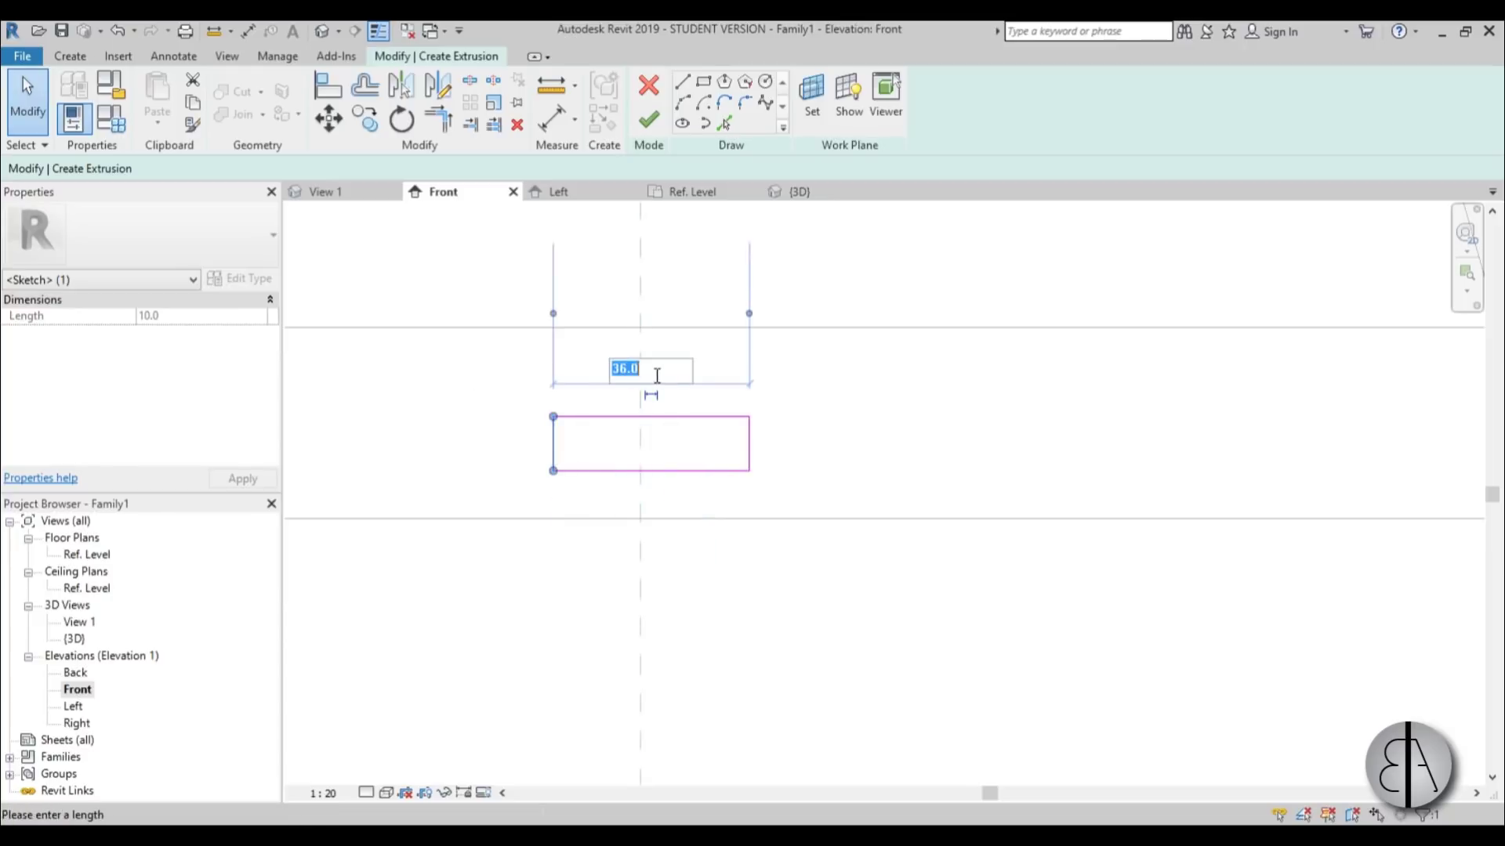
key(Escape)
drag(441, 363, 1006, 652)
key(Up)
key(Up)
key(Up)
key(Up)
key(Up)
key(Up)
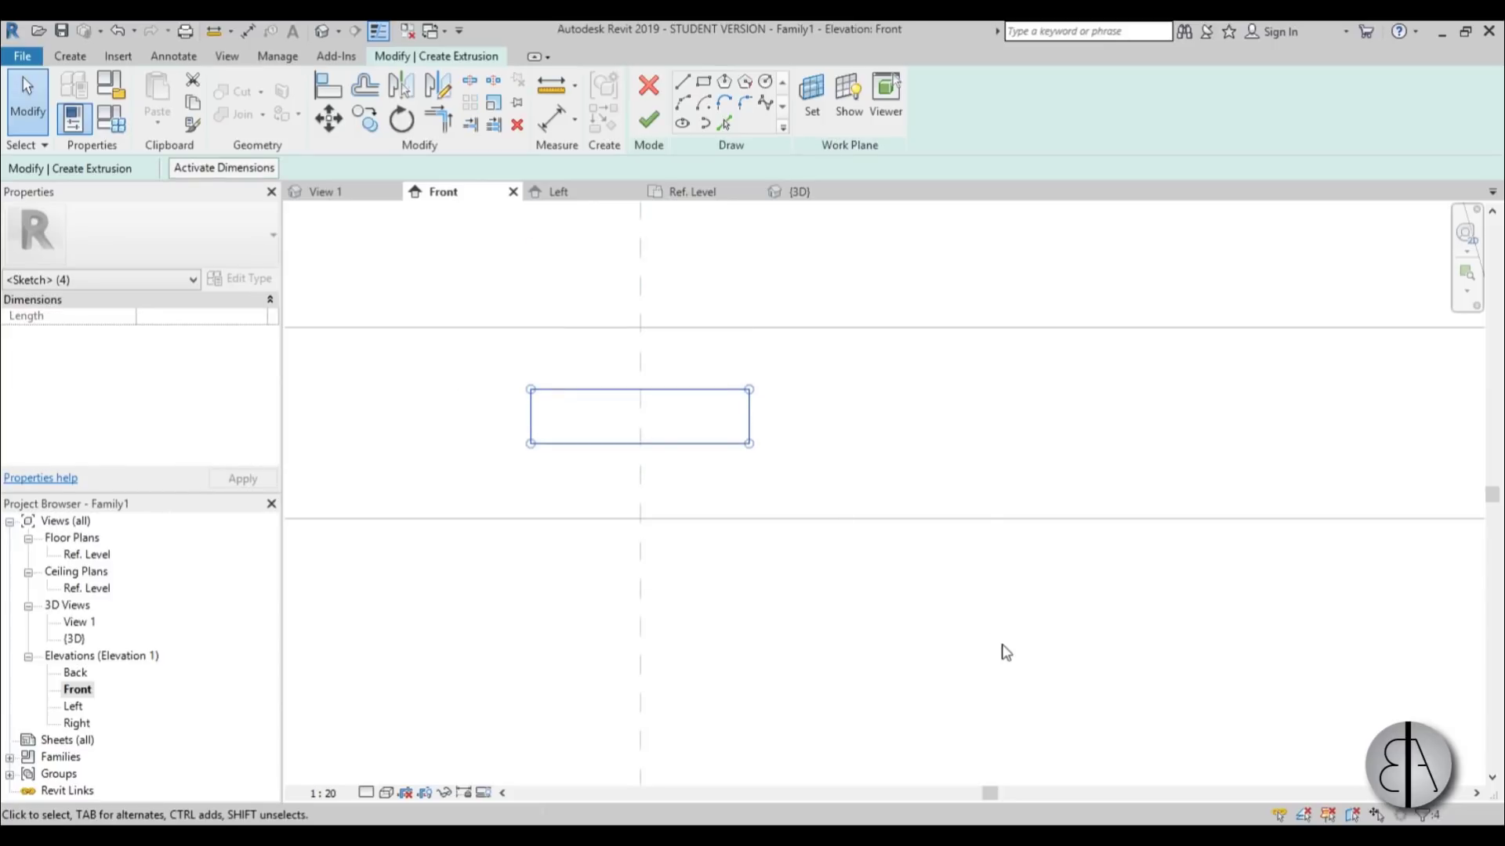
key(Escape)
click(690, 452)
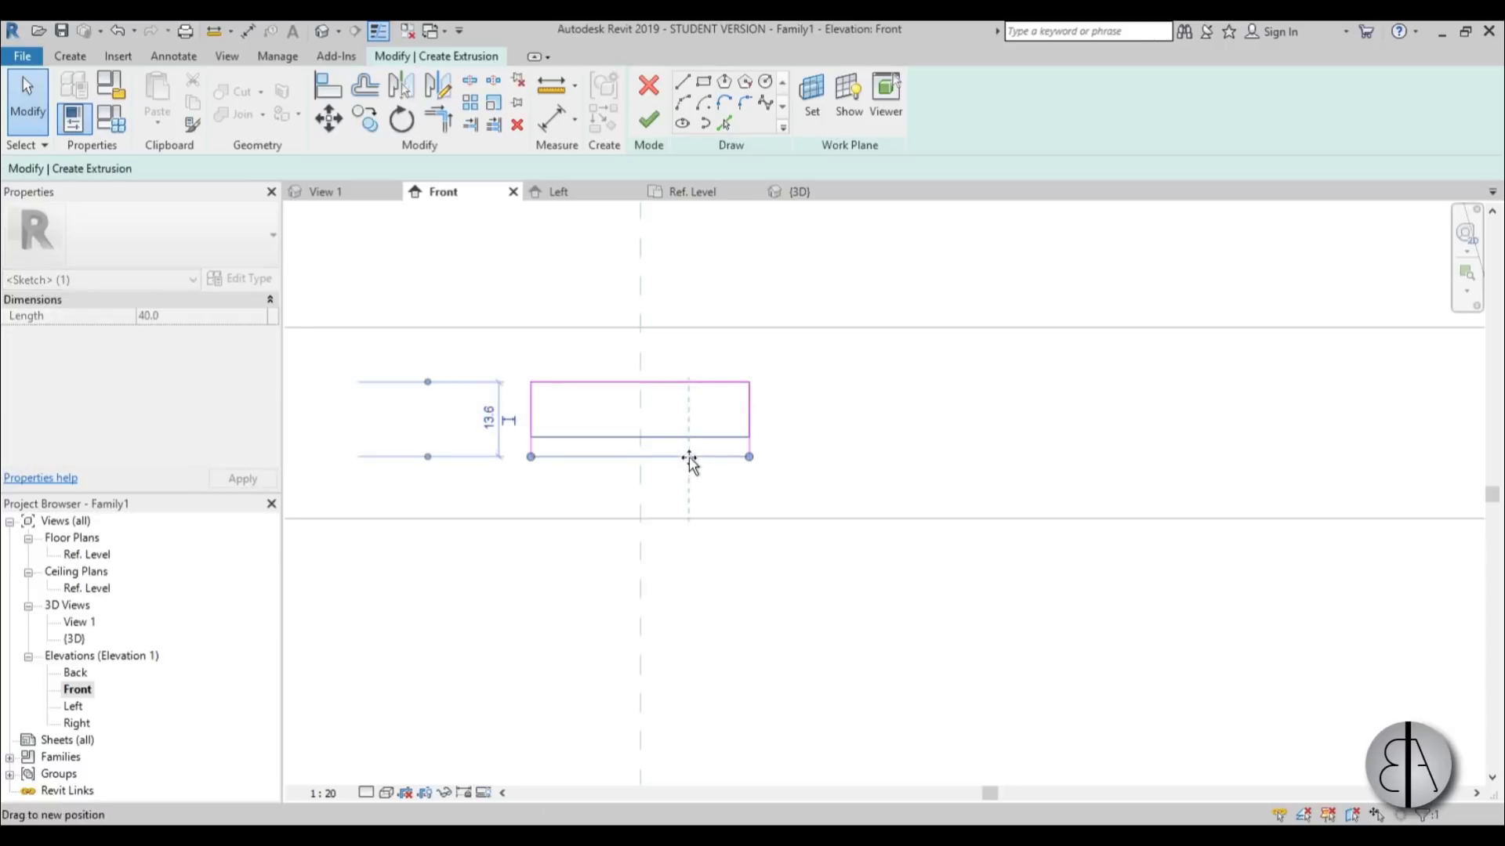
key(Escape)
Finish the rail extrusion and drag its ends to the legs in Left elevation
click(648, 120)
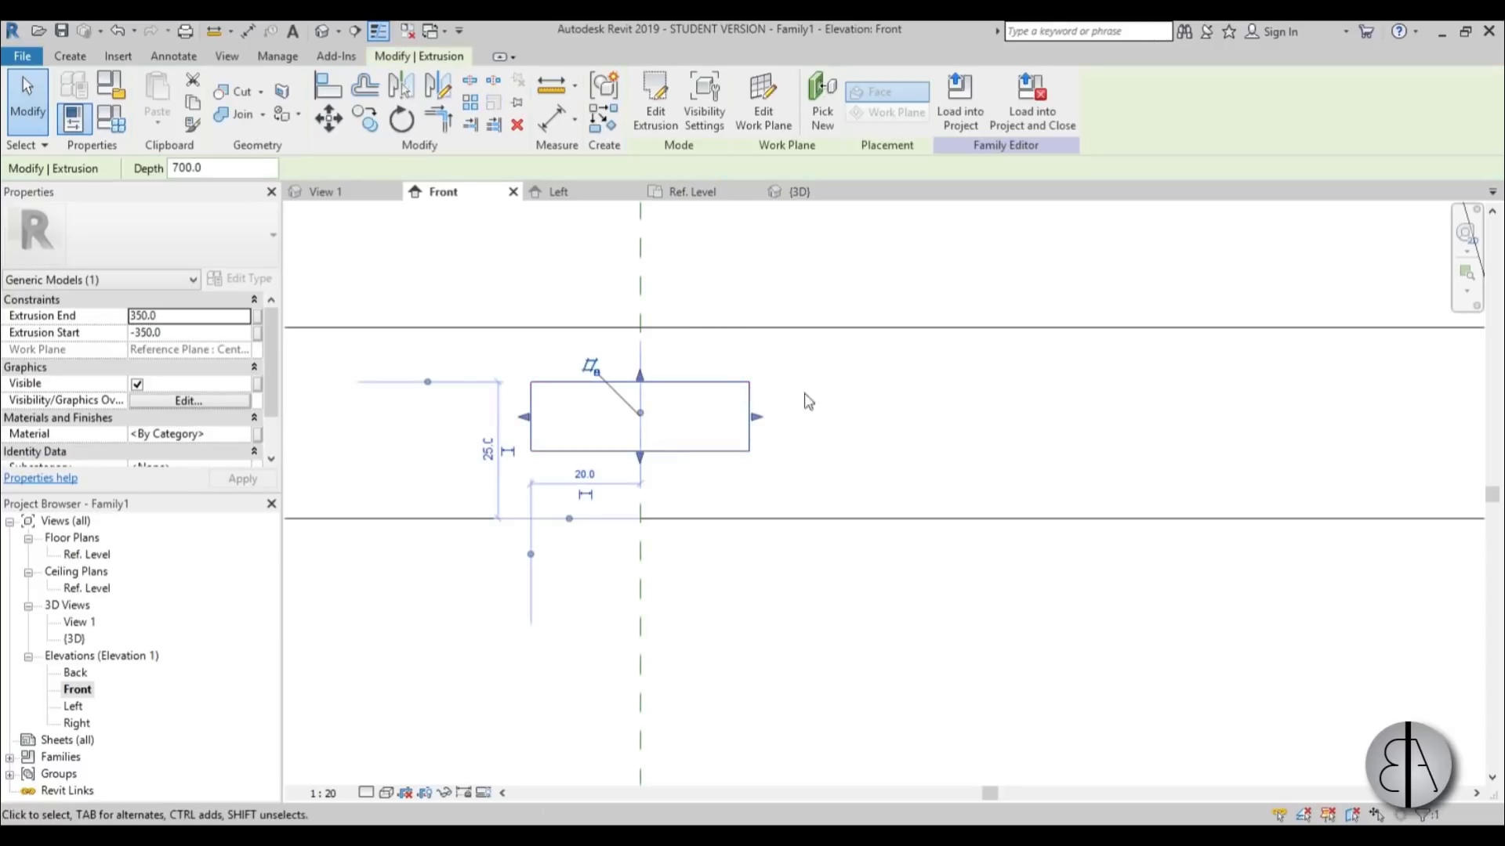
scroll(815, 403, down, 5)
double_click(73, 706)
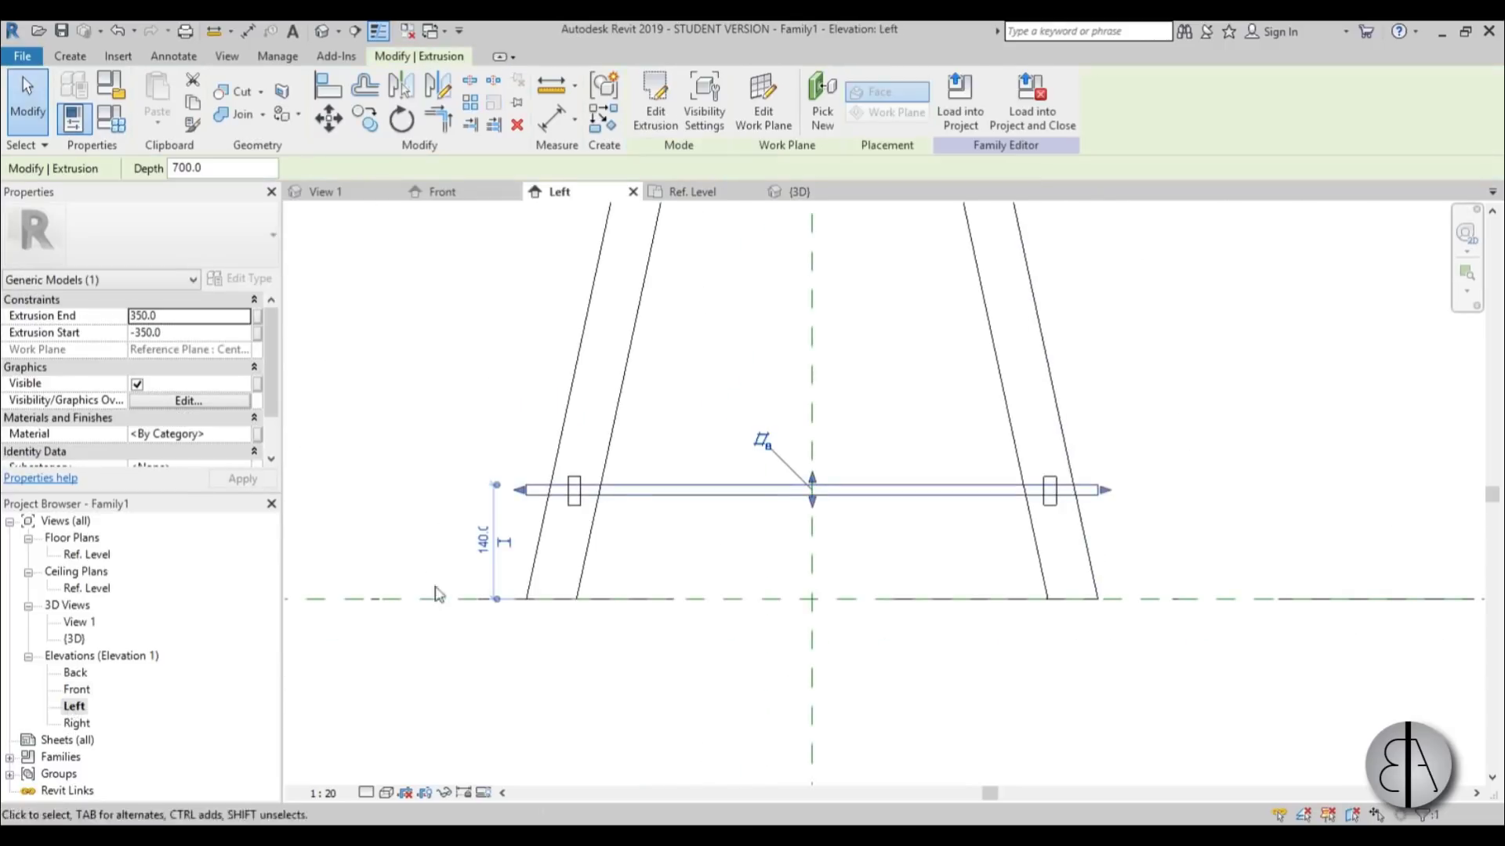
drag(514, 490, 575, 493)
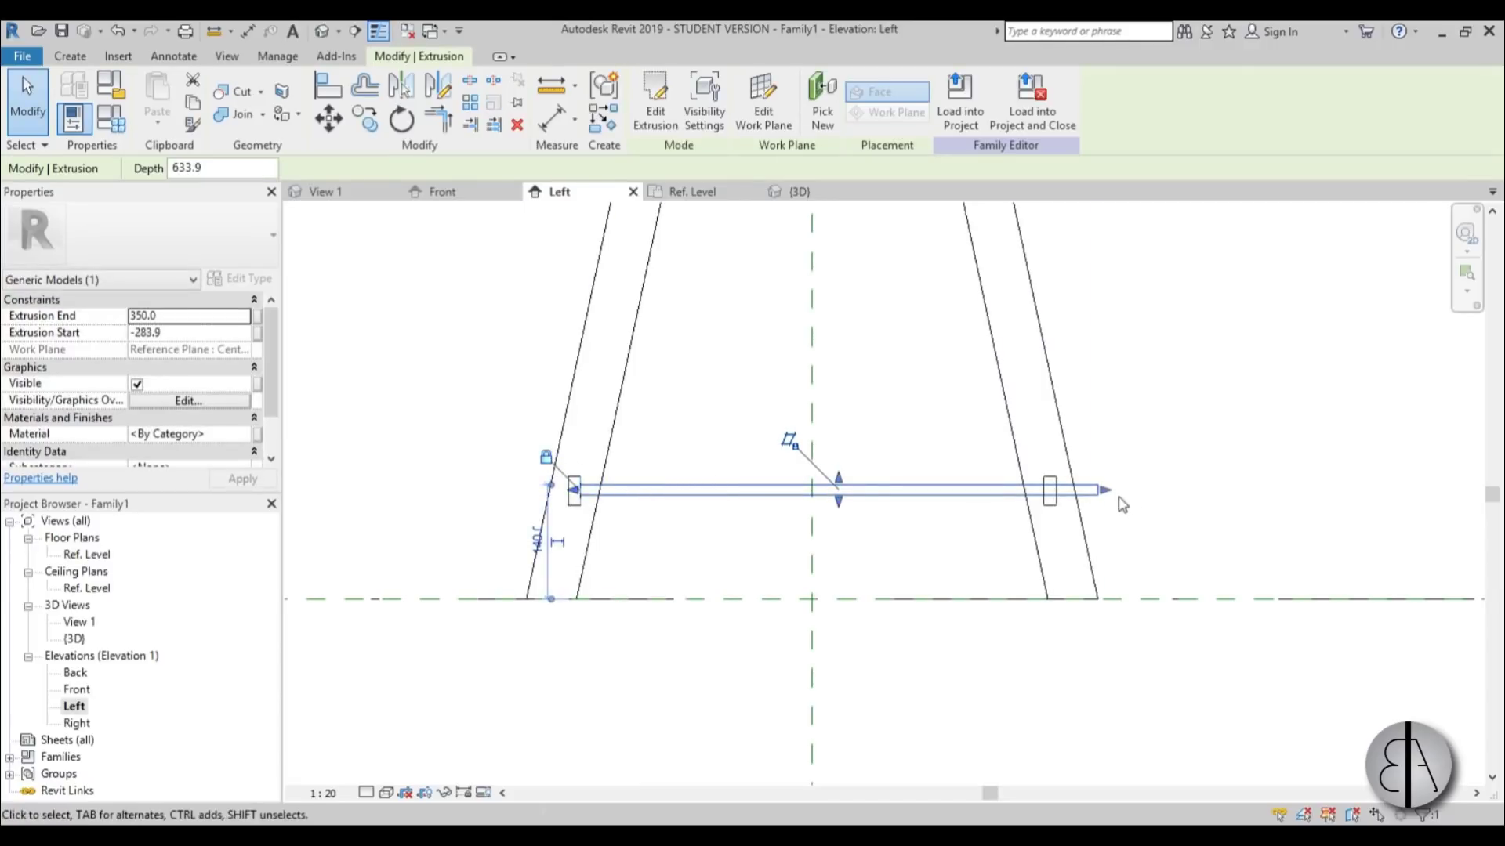
drag(1117, 501, 1052, 494)
click(896, 564)
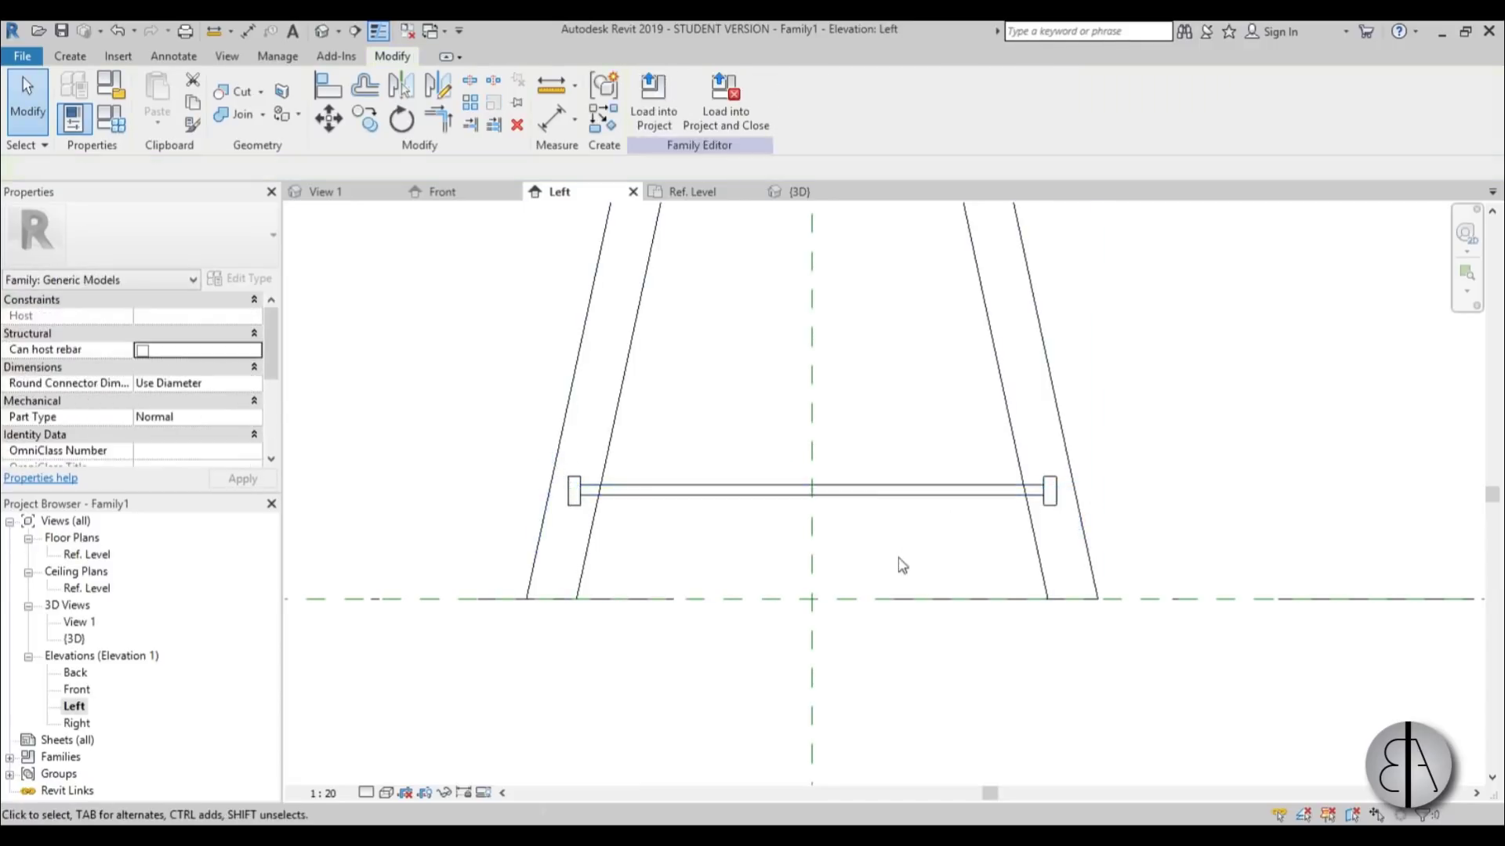
scroll(732, 571, down, 4)
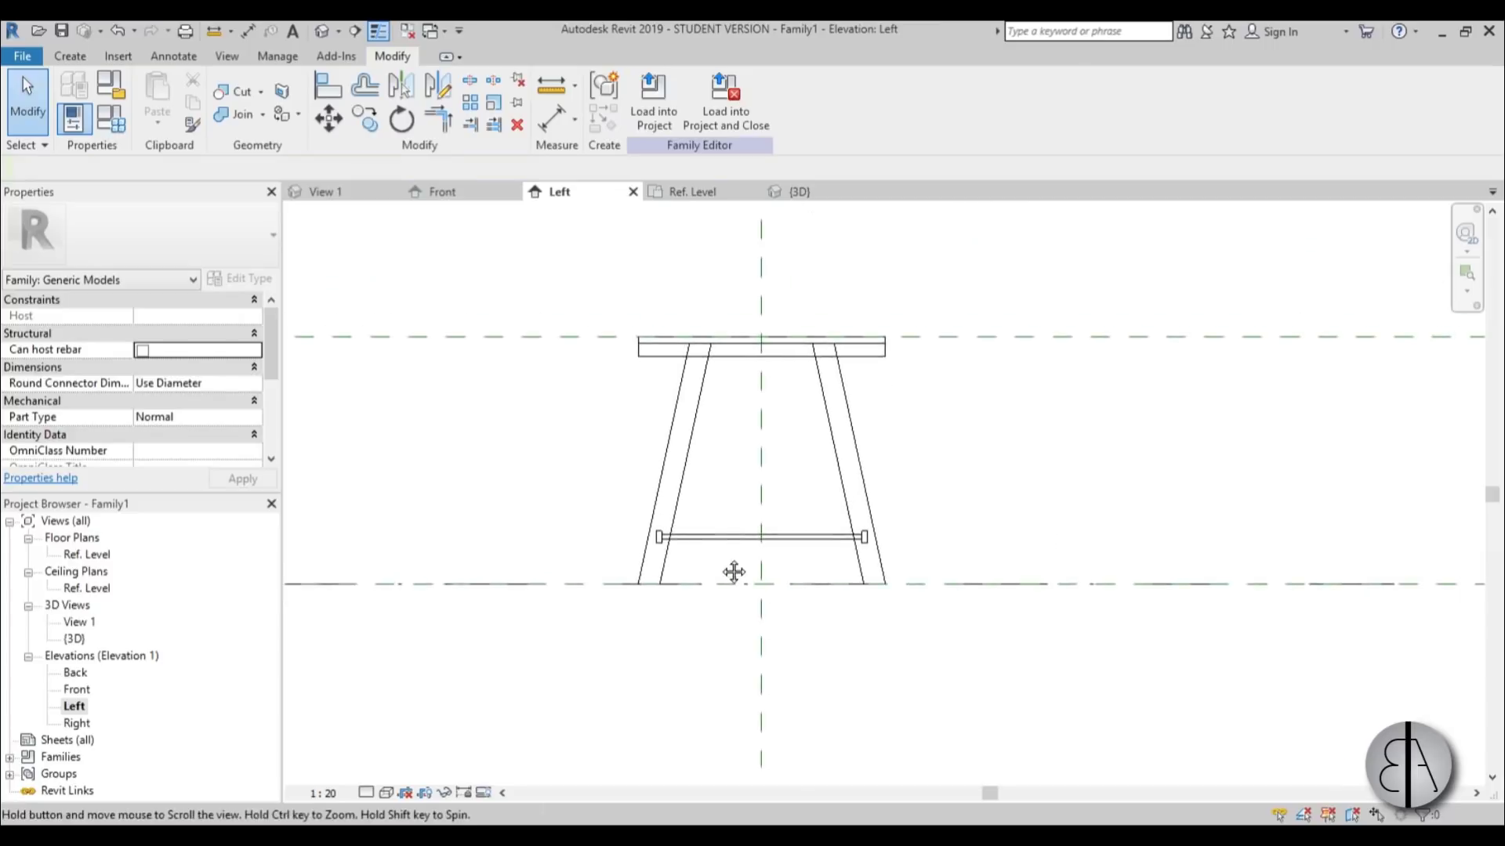
Switch to the default 3D view and orbit to a better angle on the sawhorse
click(321, 32)
mouse_move(728, 627)
shift+middle_down()
mouse_move(746, 736)
mouse_move(728, 643)
shift+middle_up()
scroll(662, 638, up, 2)
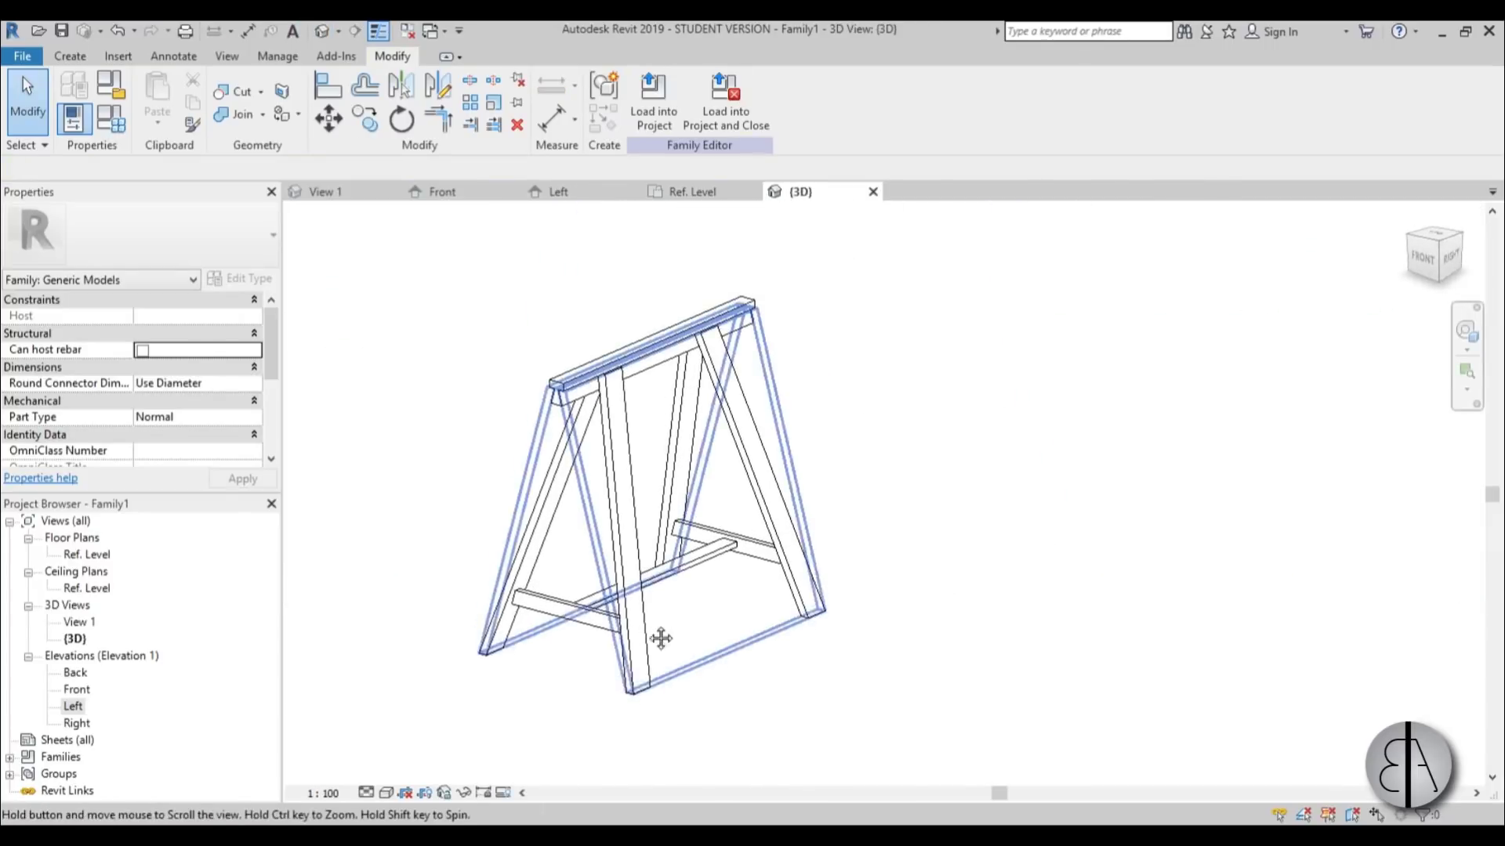
Join the lengthwise low rail to the sawhorse's legs with Join Geometry
click(237, 117)
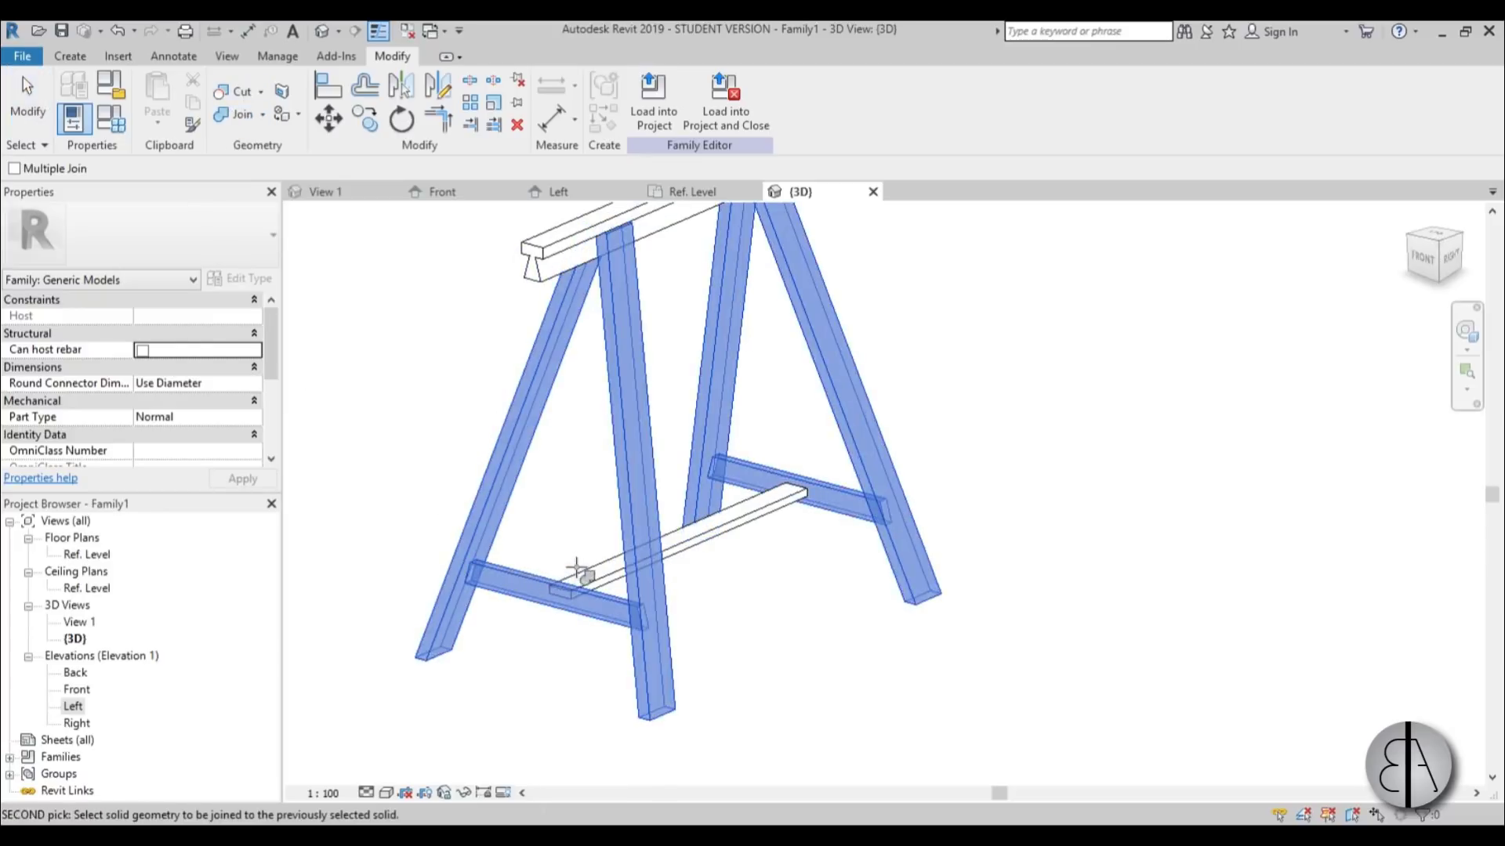
click(523, 470)
click(547, 284)
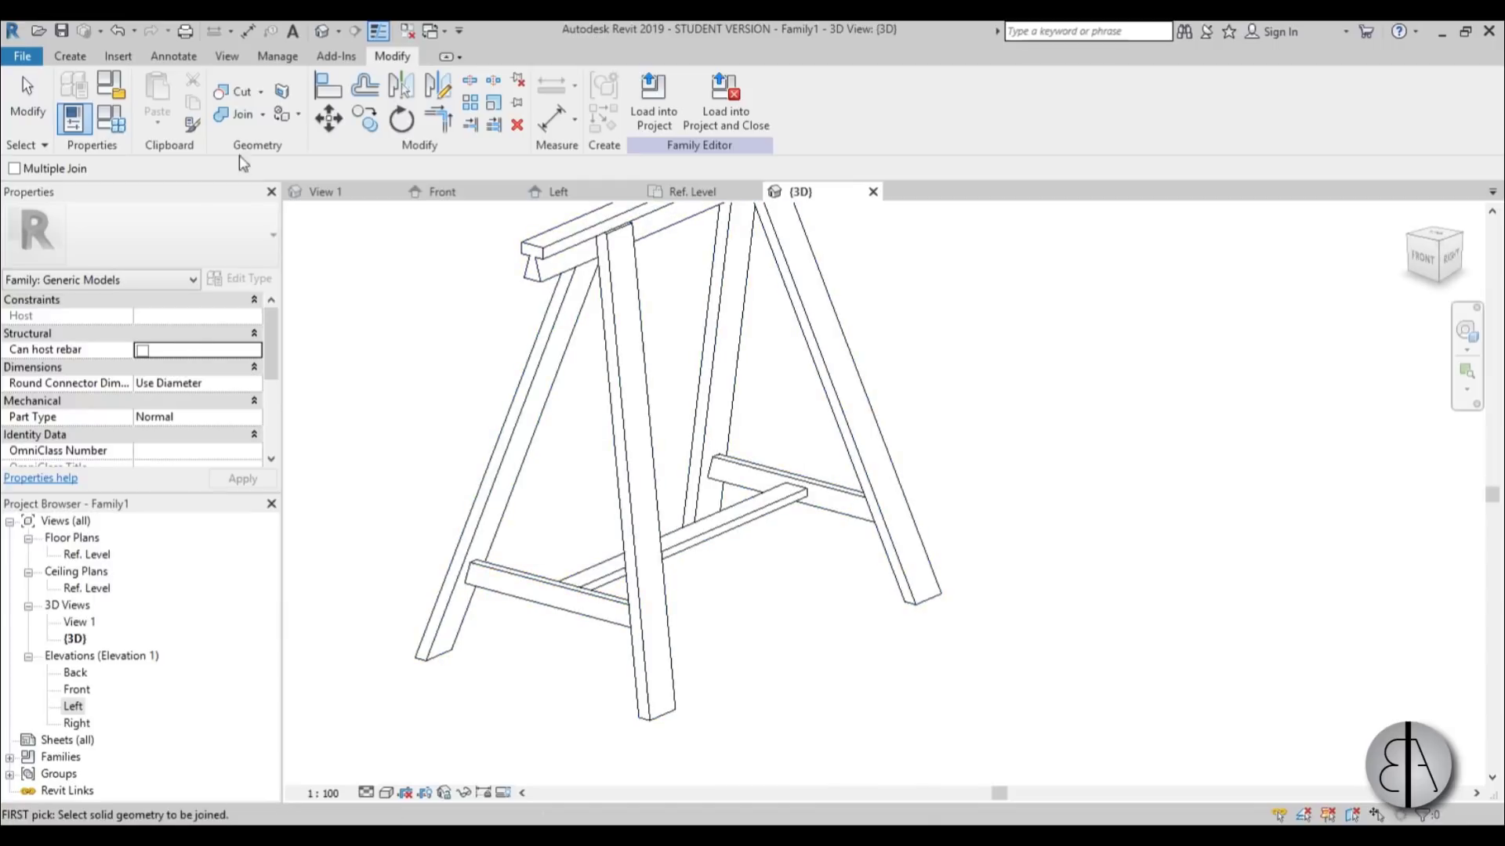
click(24, 105)
scroll(669, 604, down, 3)
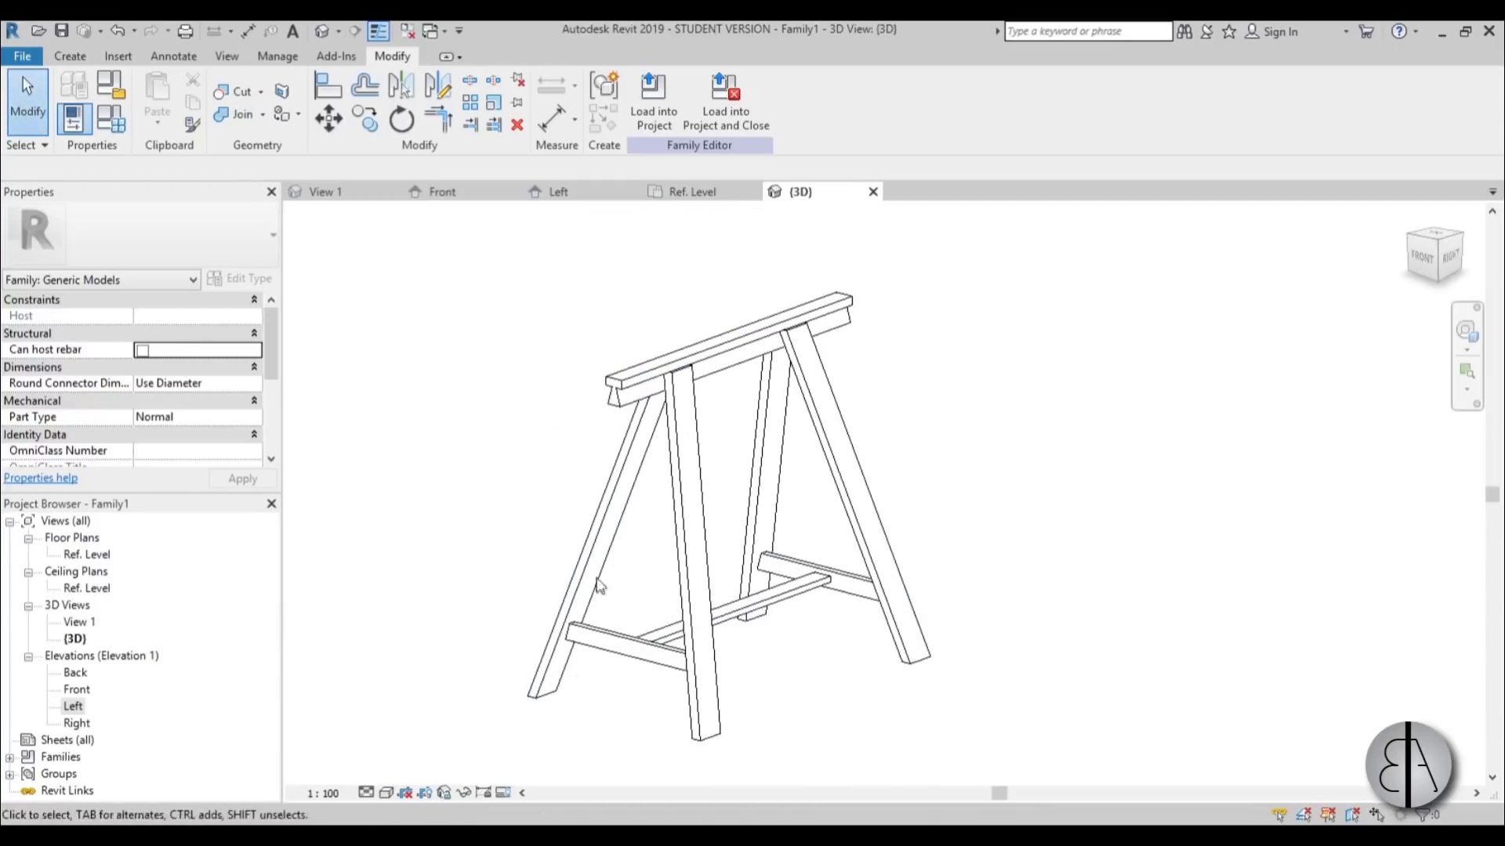
Assign the Birch wood material to the sawhorse through the Material Browser
click(591, 584)
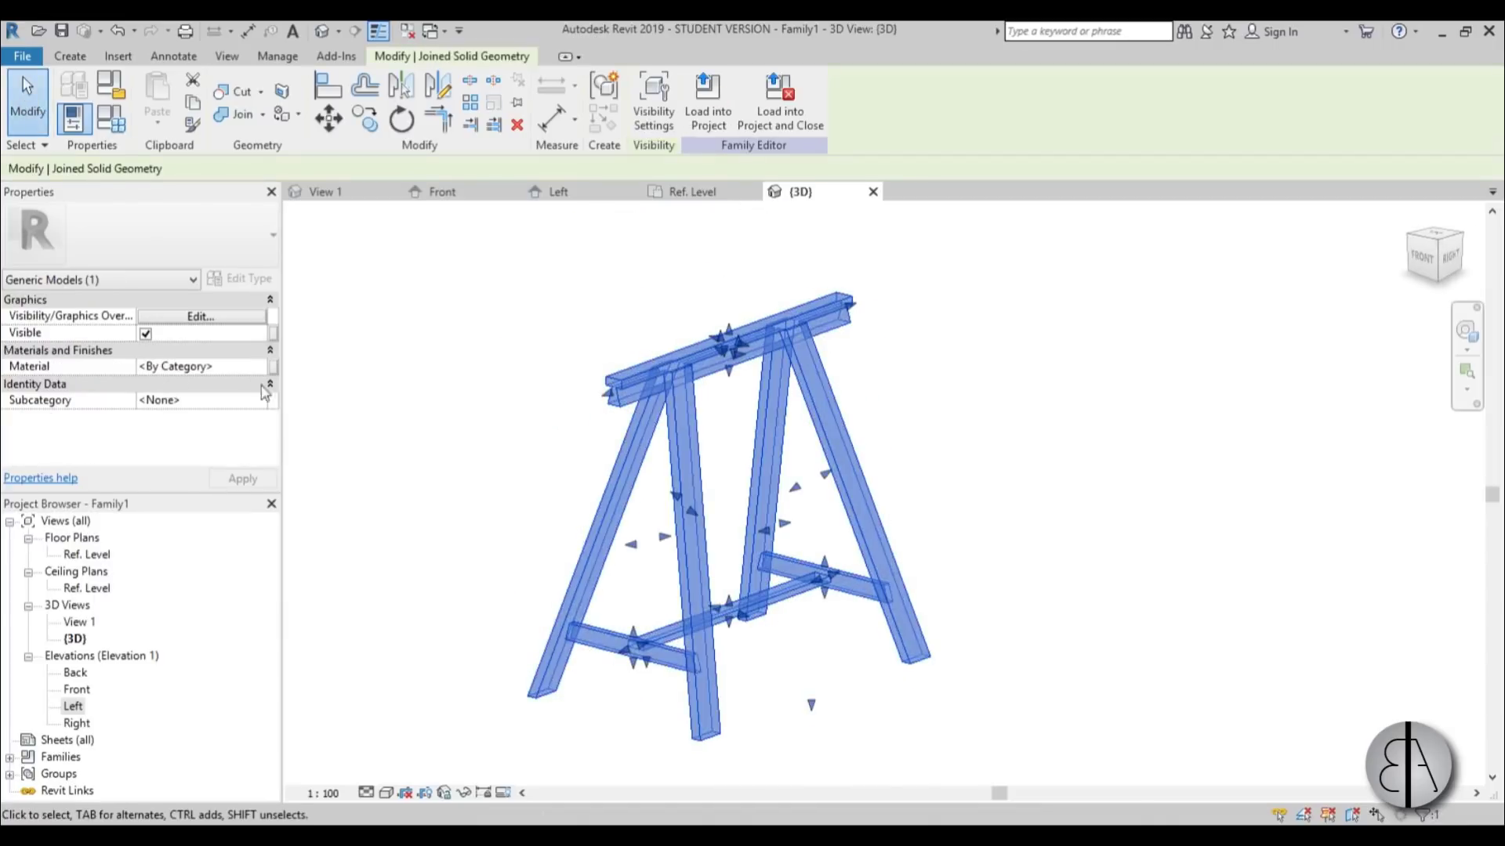
click(259, 373)
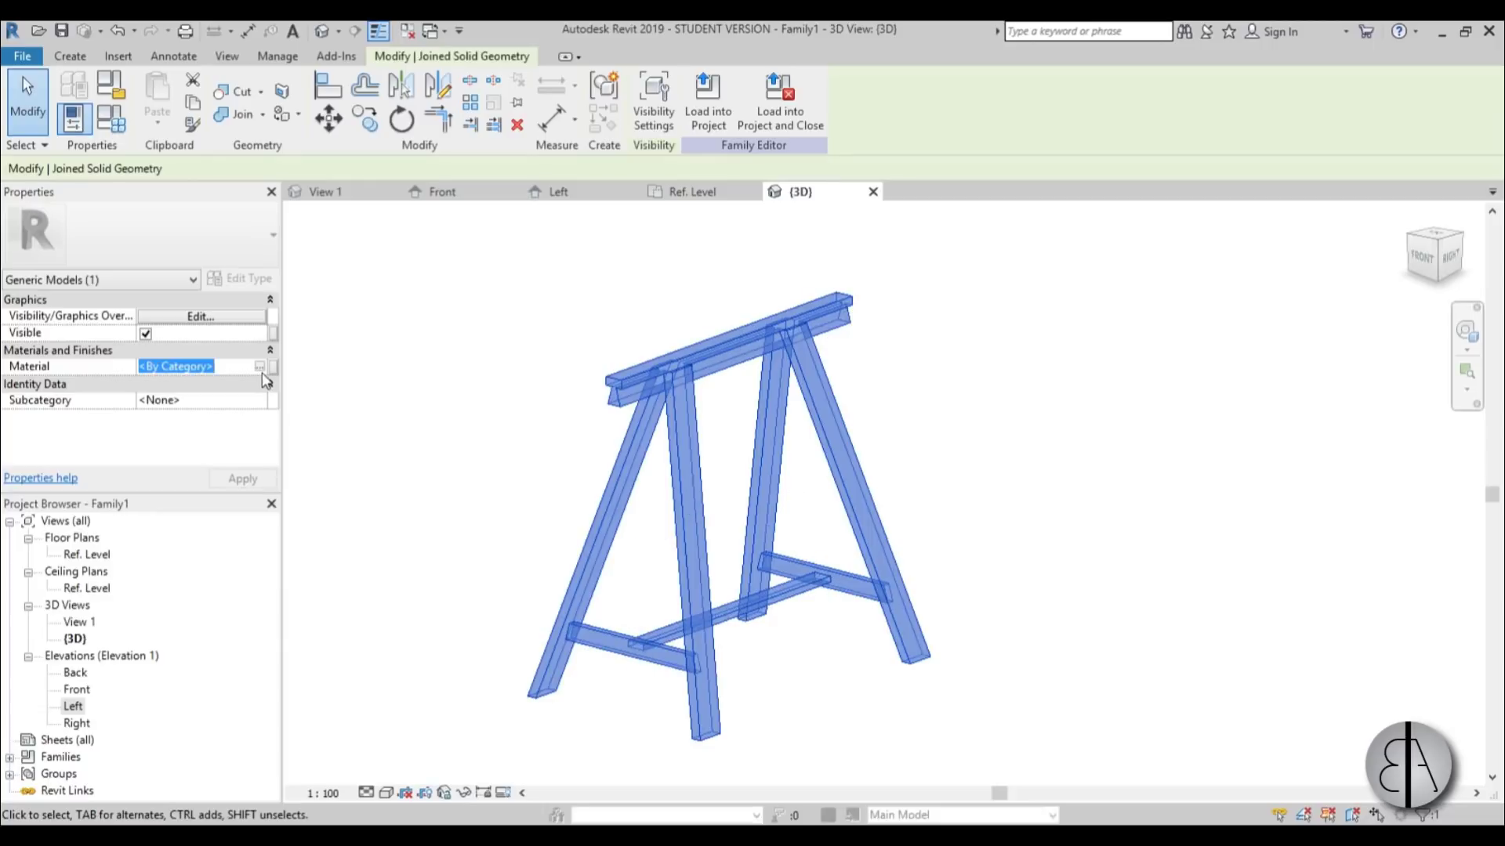
click(260, 367)
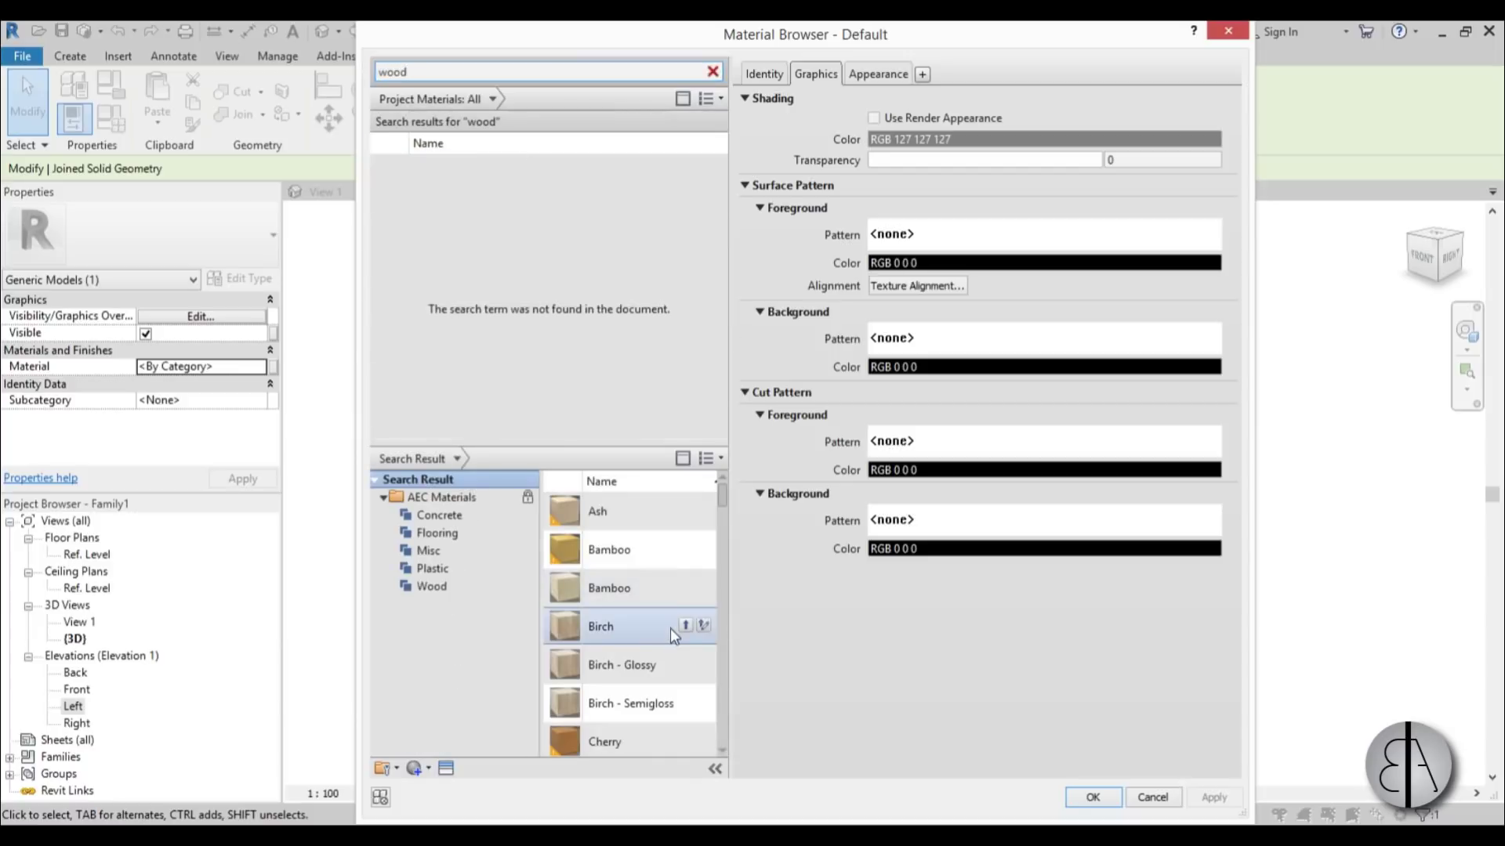
click(690, 627)
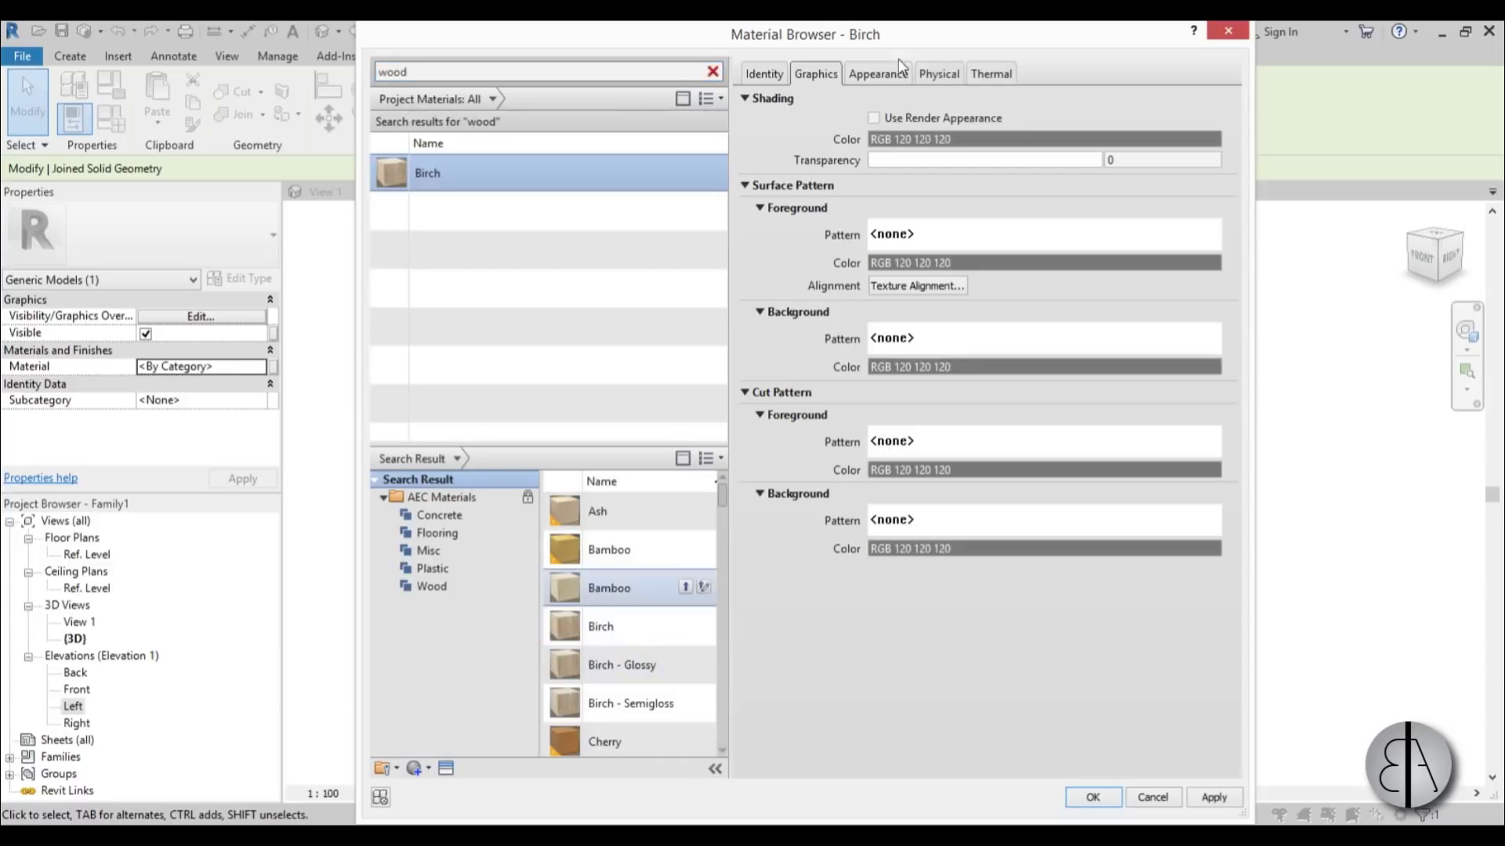
click(880, 79)
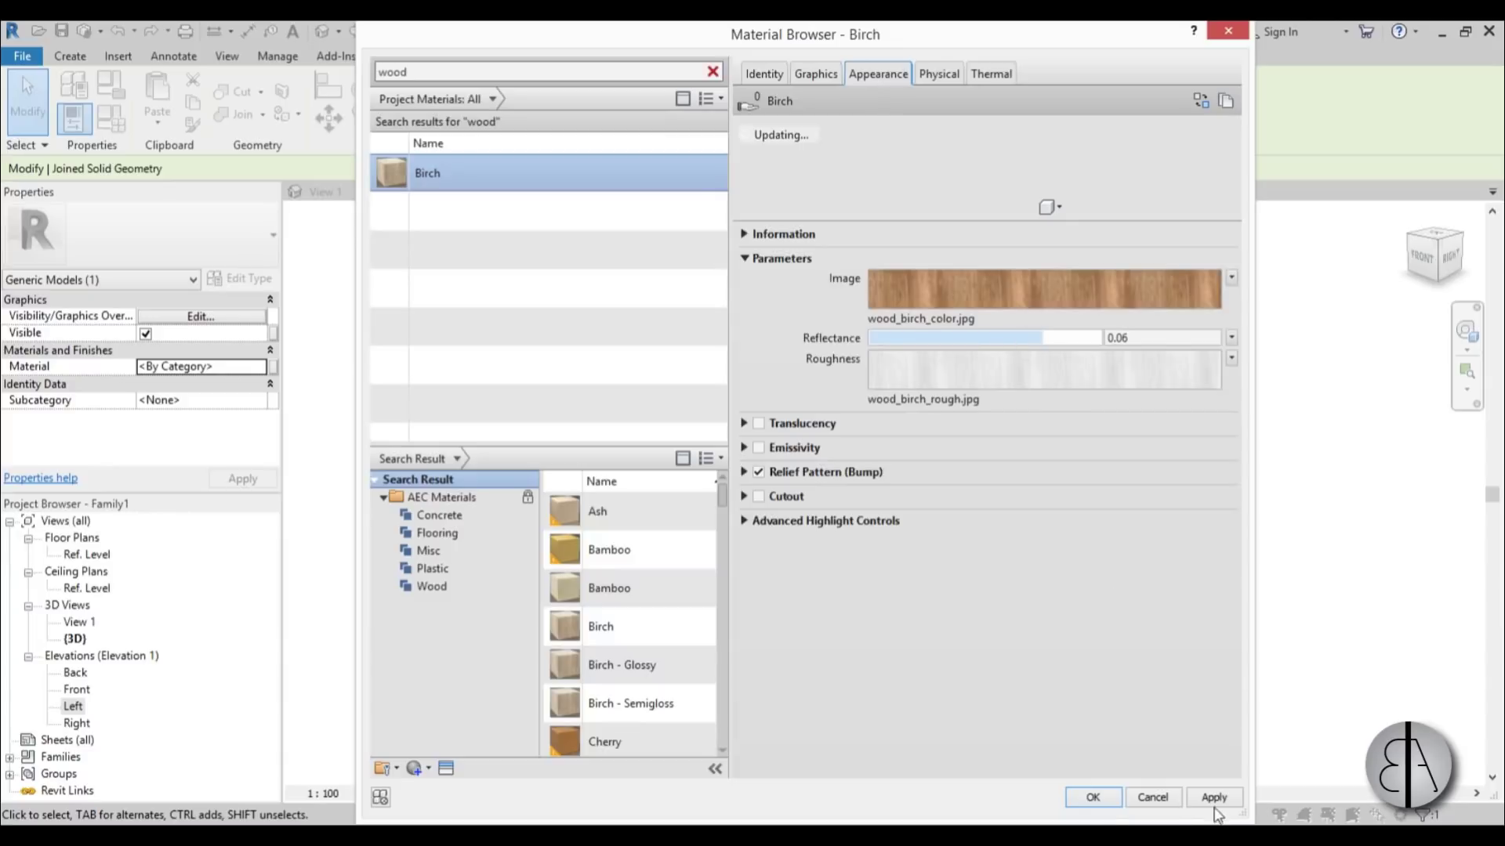
click(1091, 797)
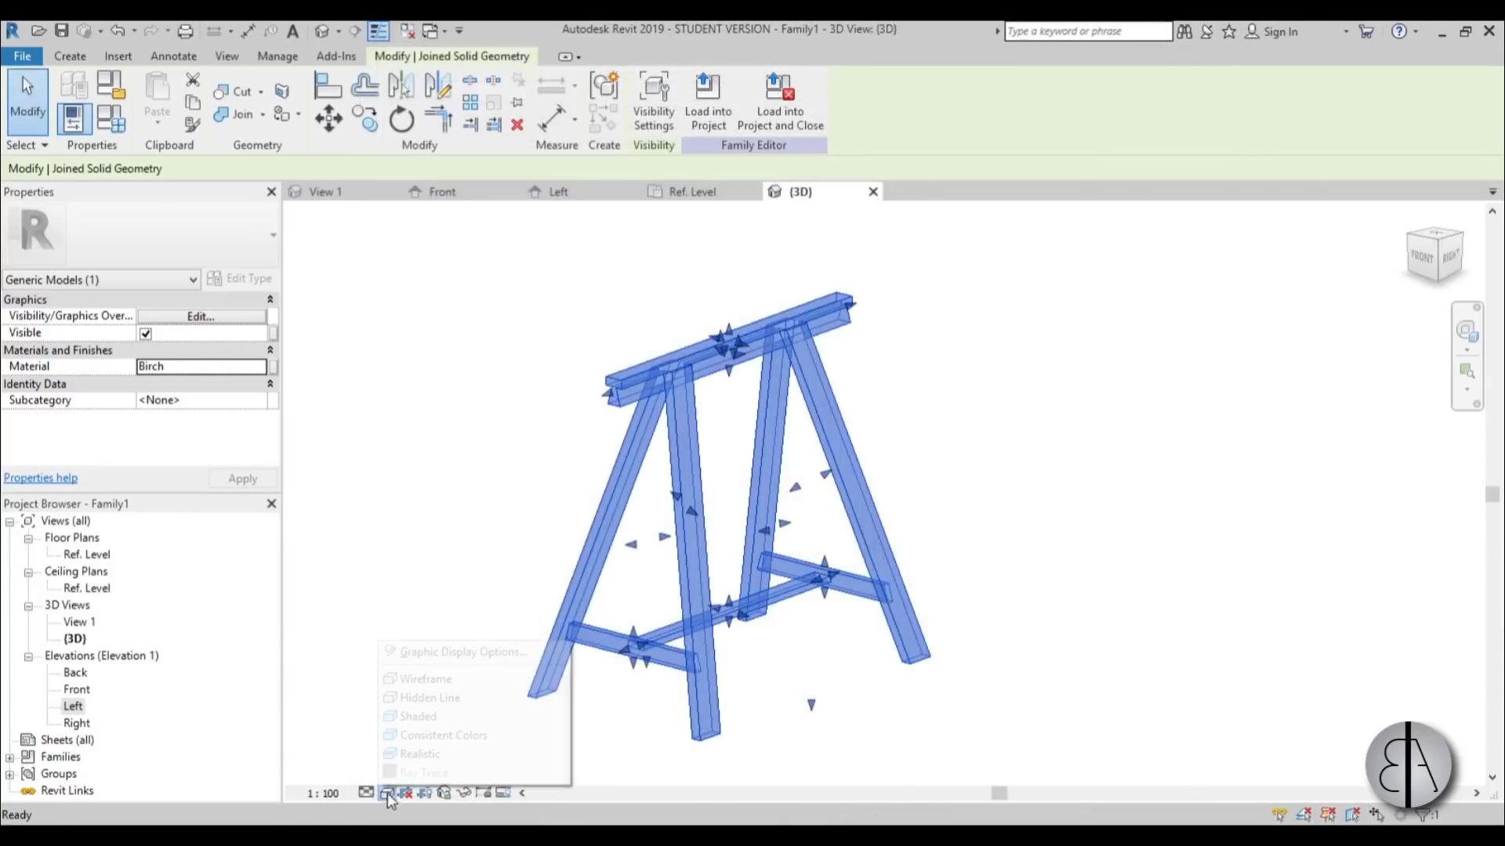
Set the visual style to Realistic and orbit the sawhorse through several angles
click(420, 754)
click(1101, 634)
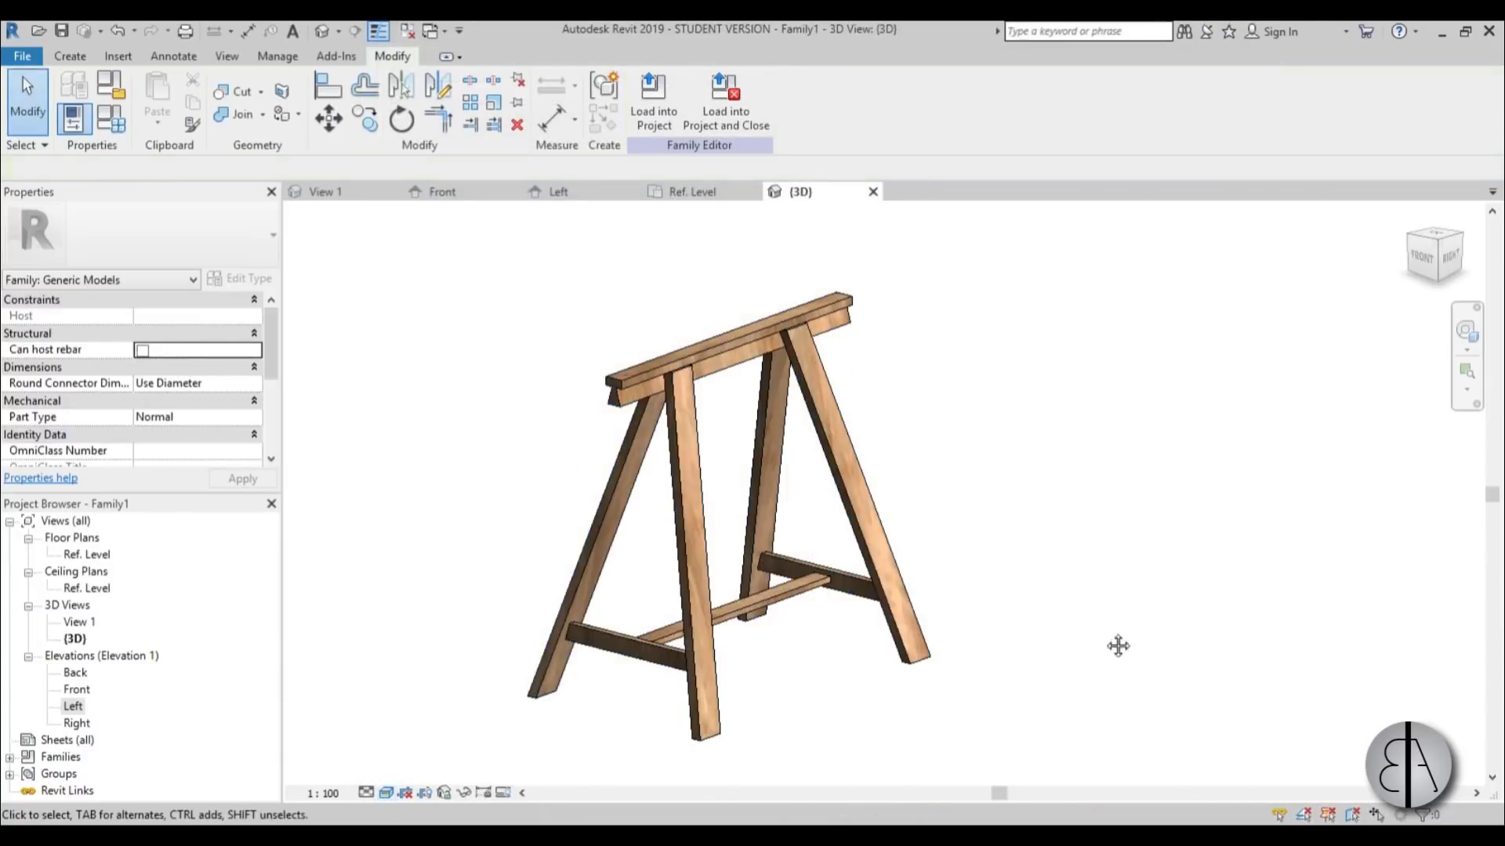
shift+middle_drag(1101, 635, 1001, 668)
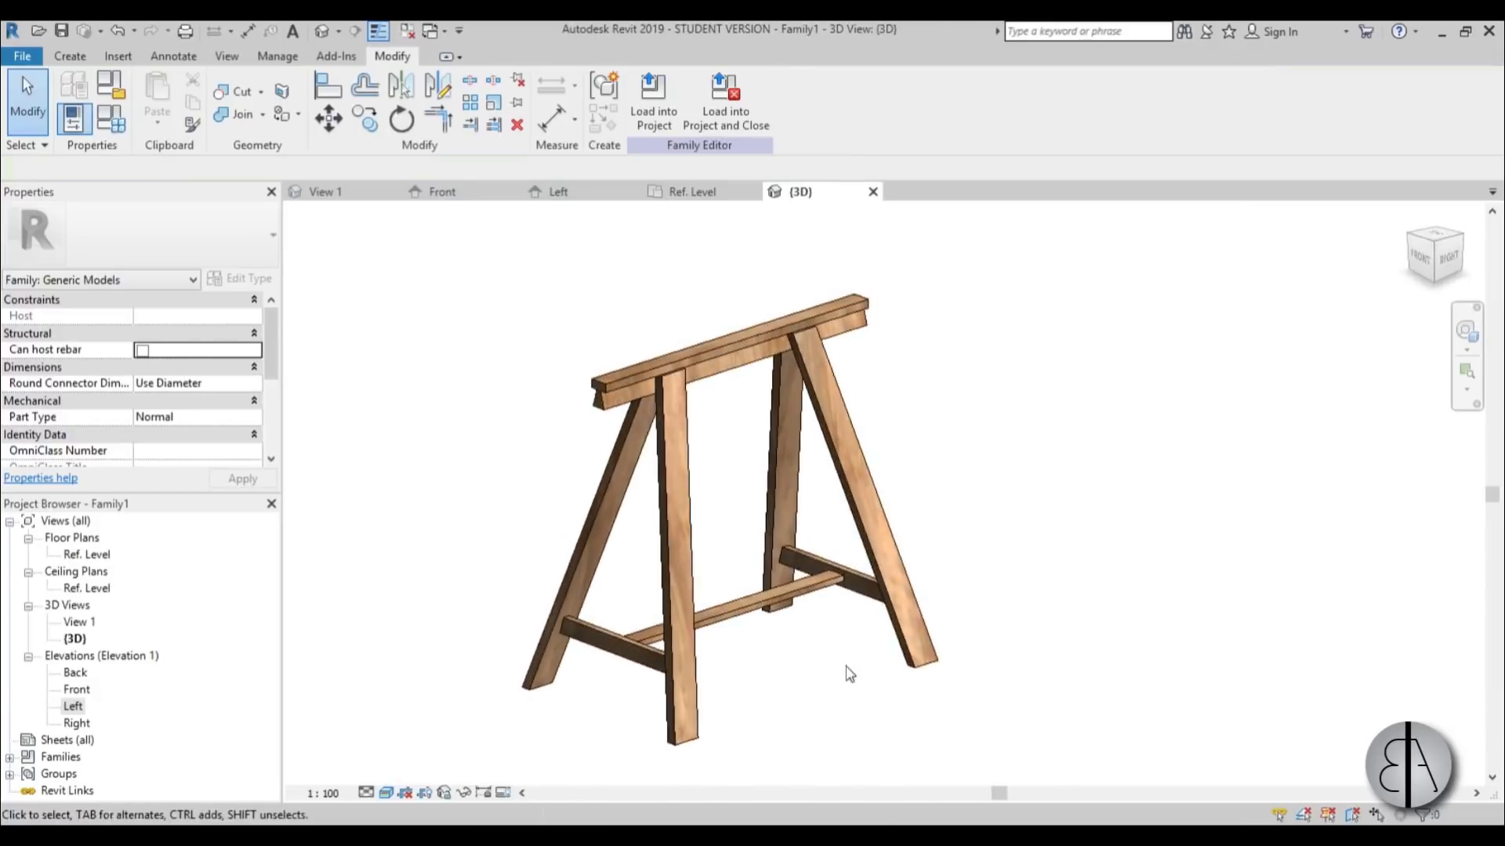
shift+middle_drag(850, 674, 817, 677)
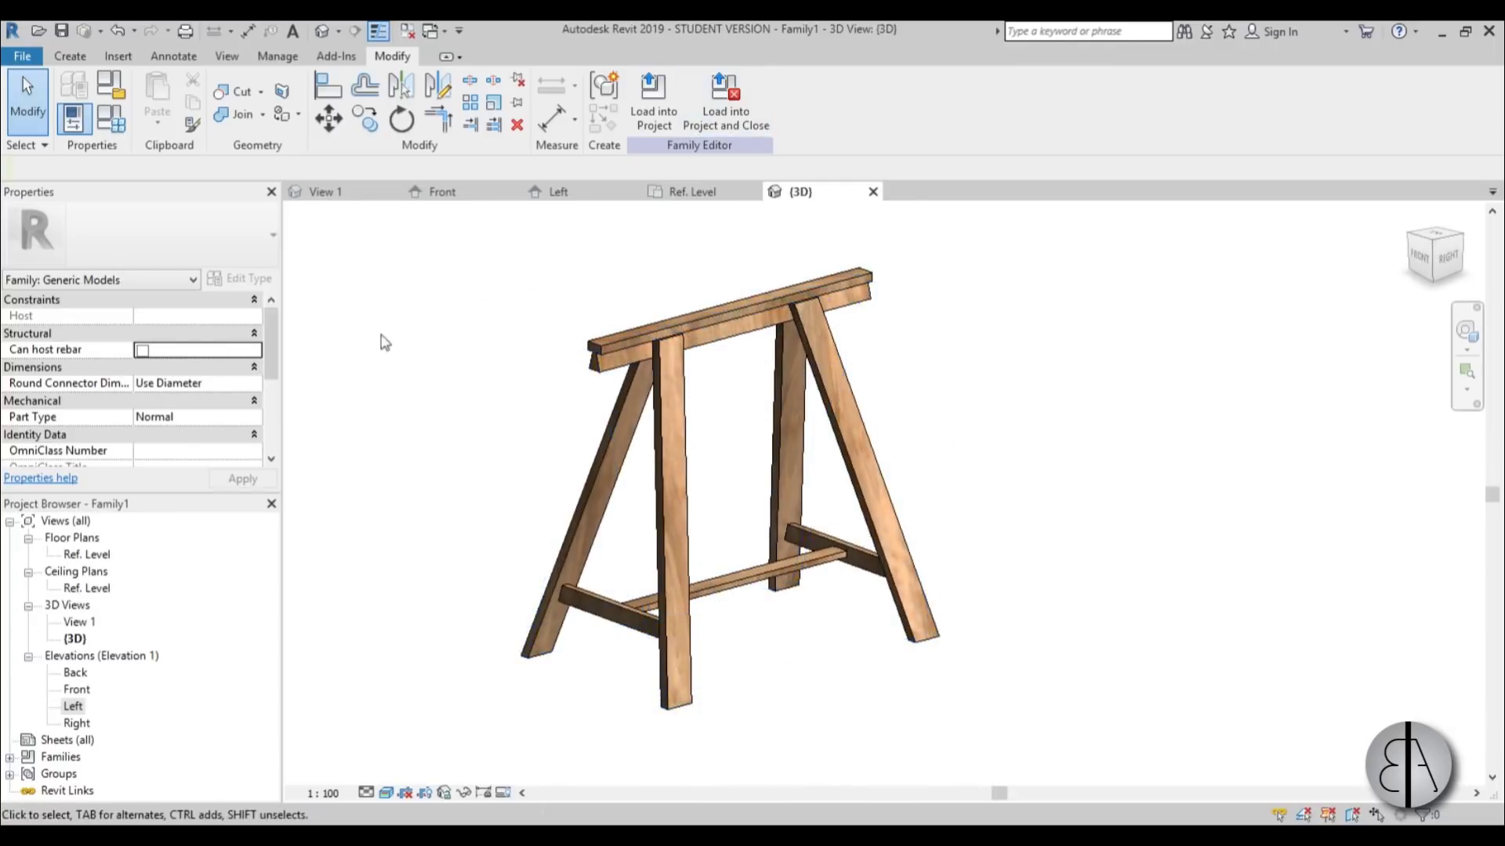
scroll(544, 356, down, 2)
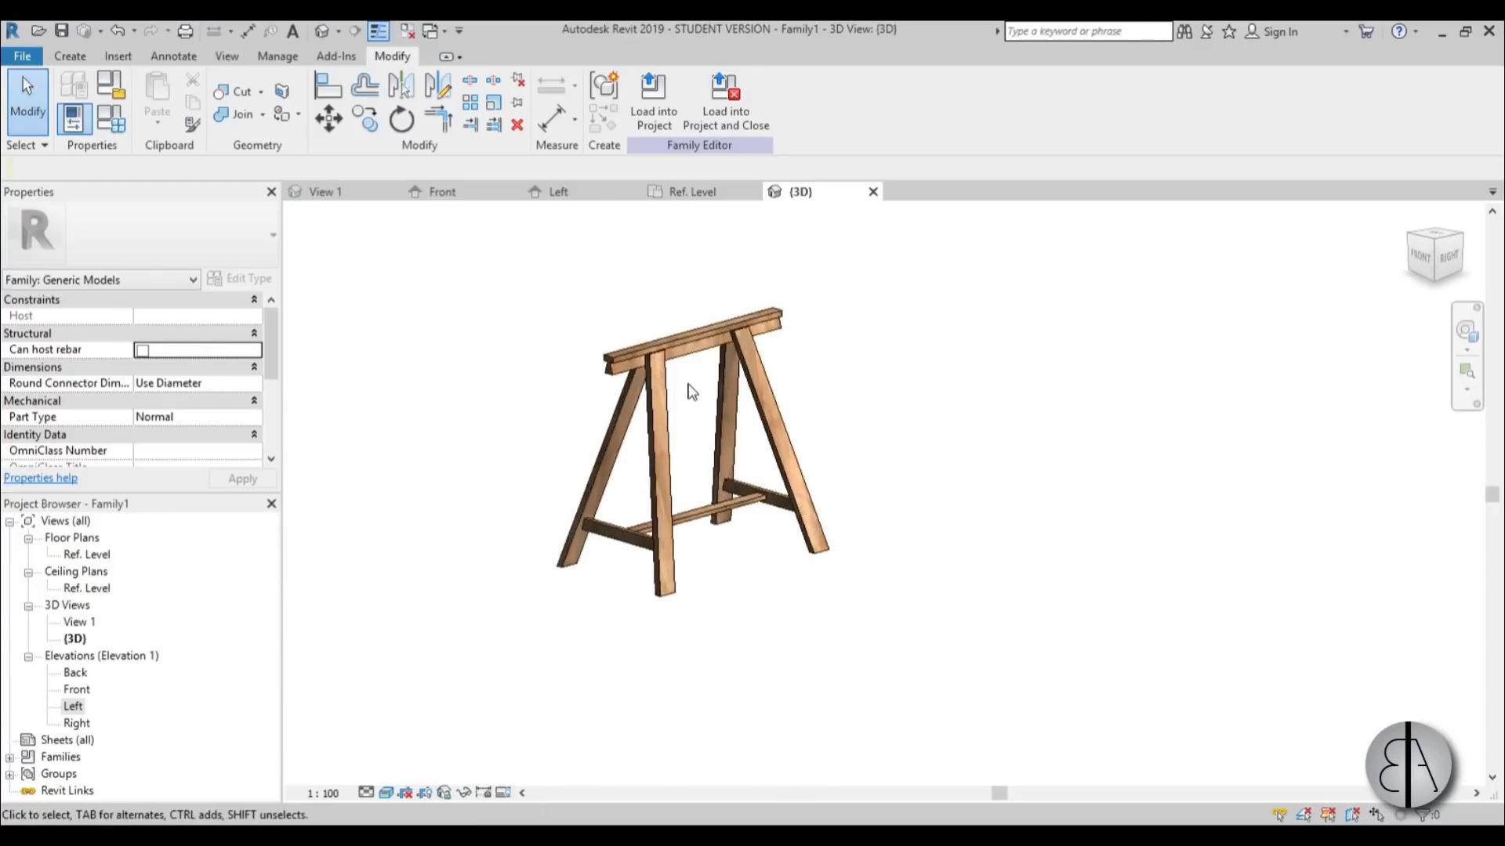
scroll(689, 392, up, 2)
scroll(687, 411, up, 2)
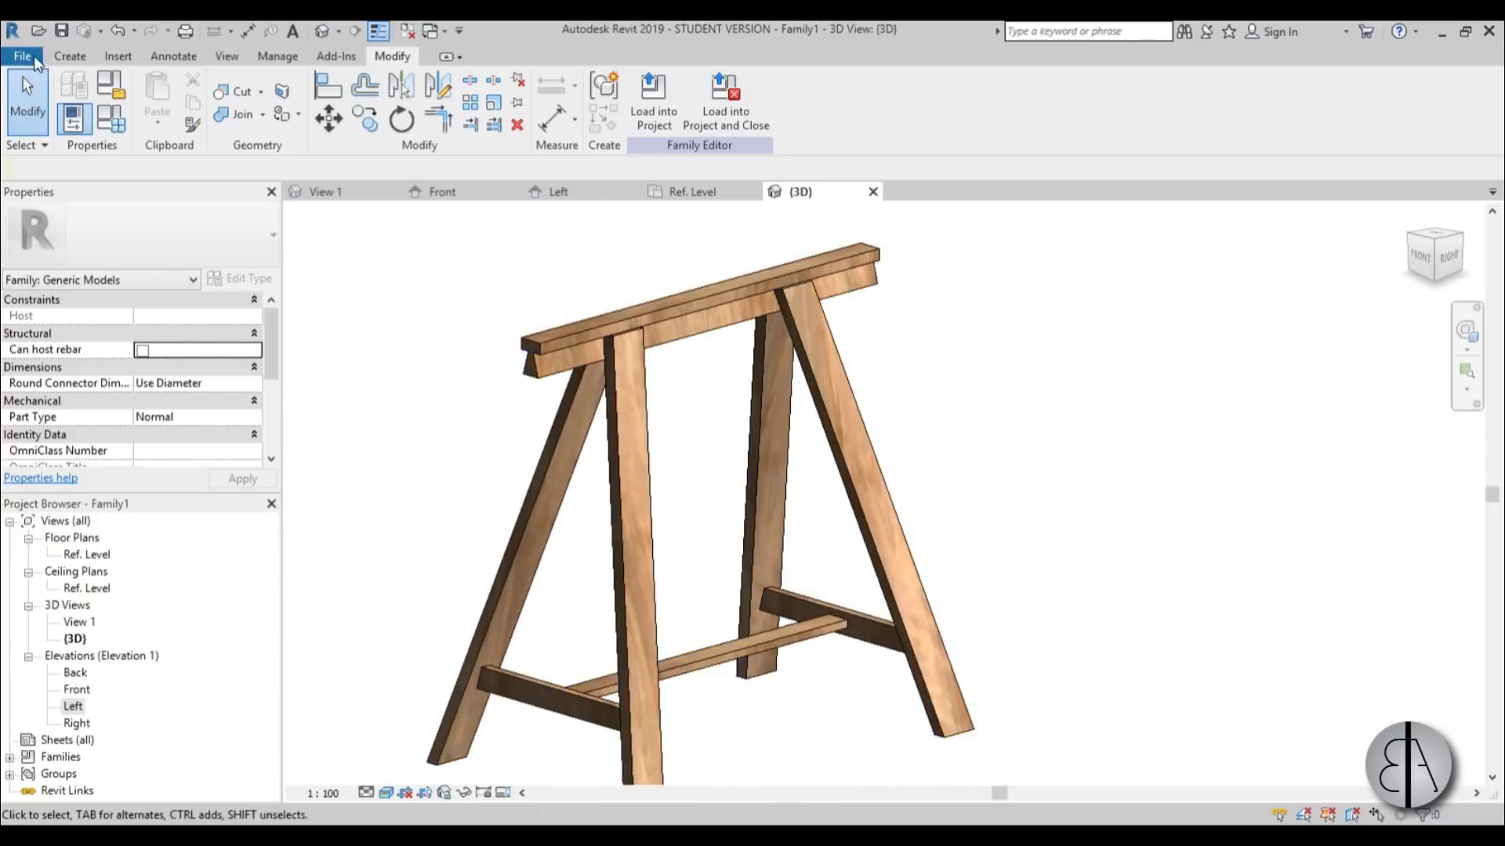
Create a new family from the English Metric Generic Model.rft template
click(23, 56)
mouse_move(132, 141)
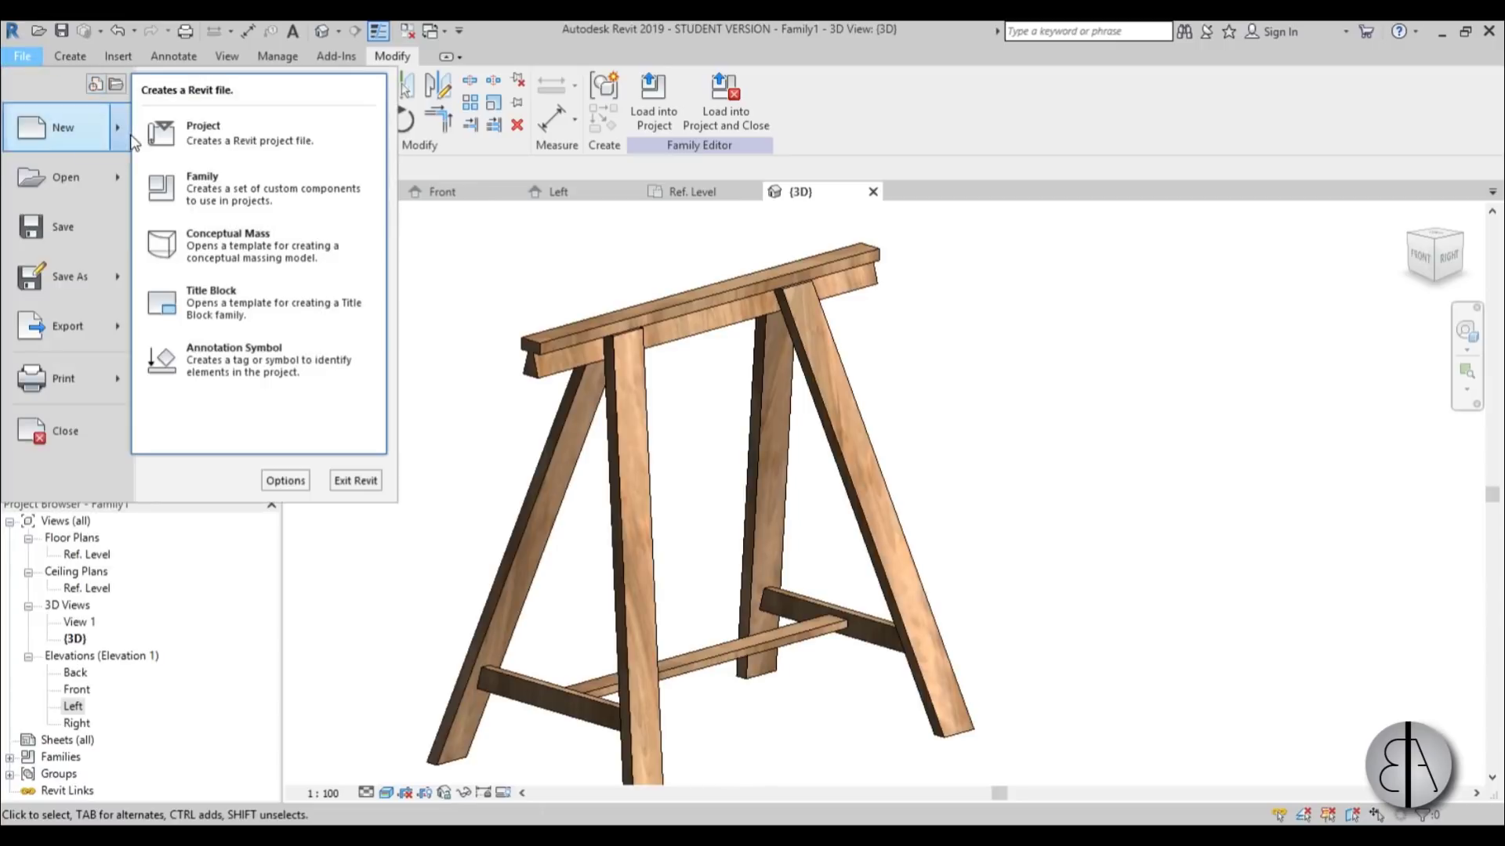
click(228, 177)
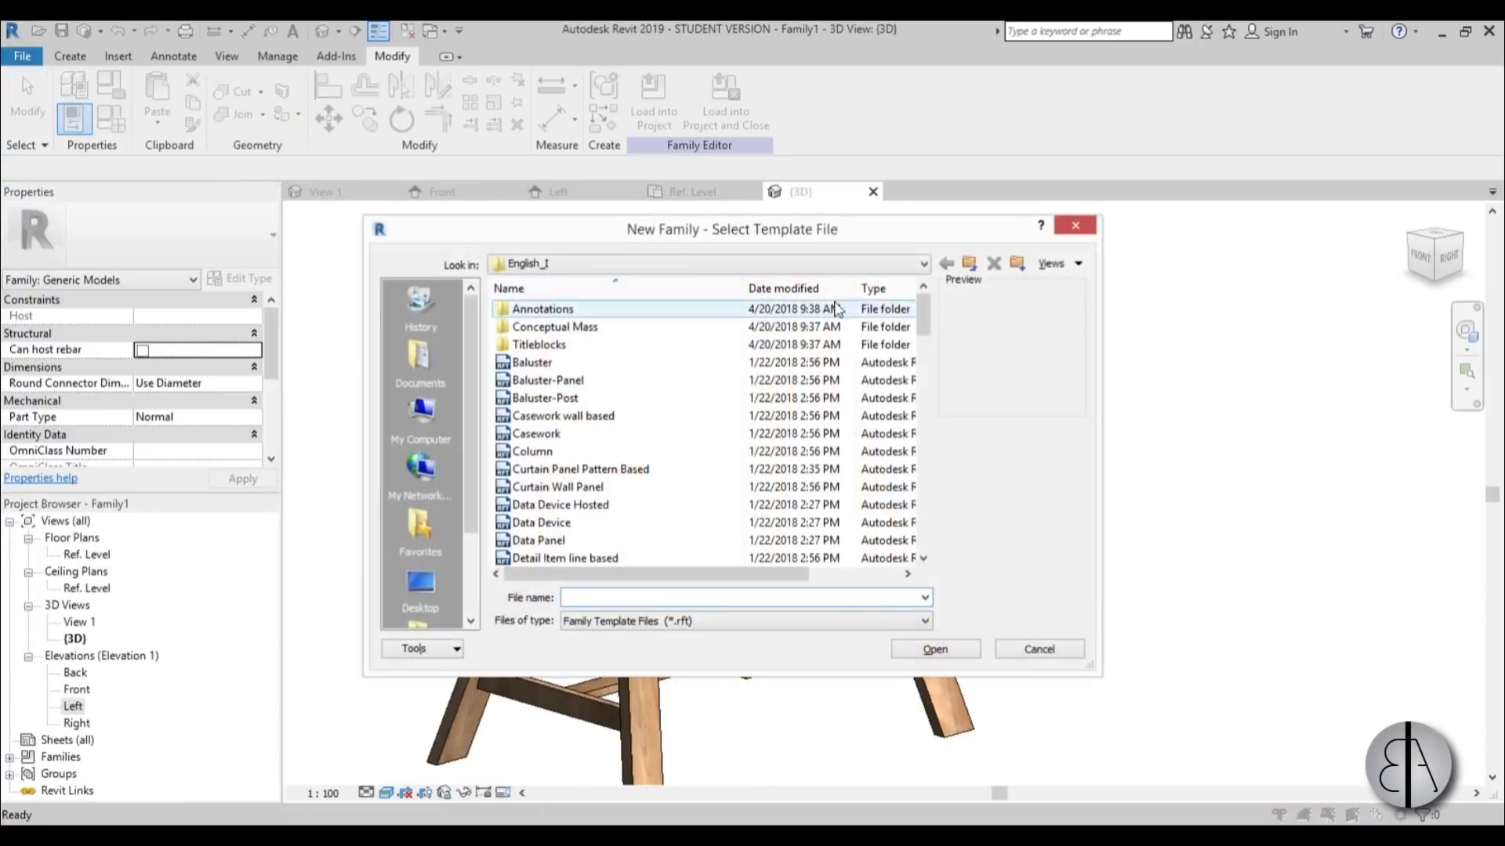
click(968, 263)
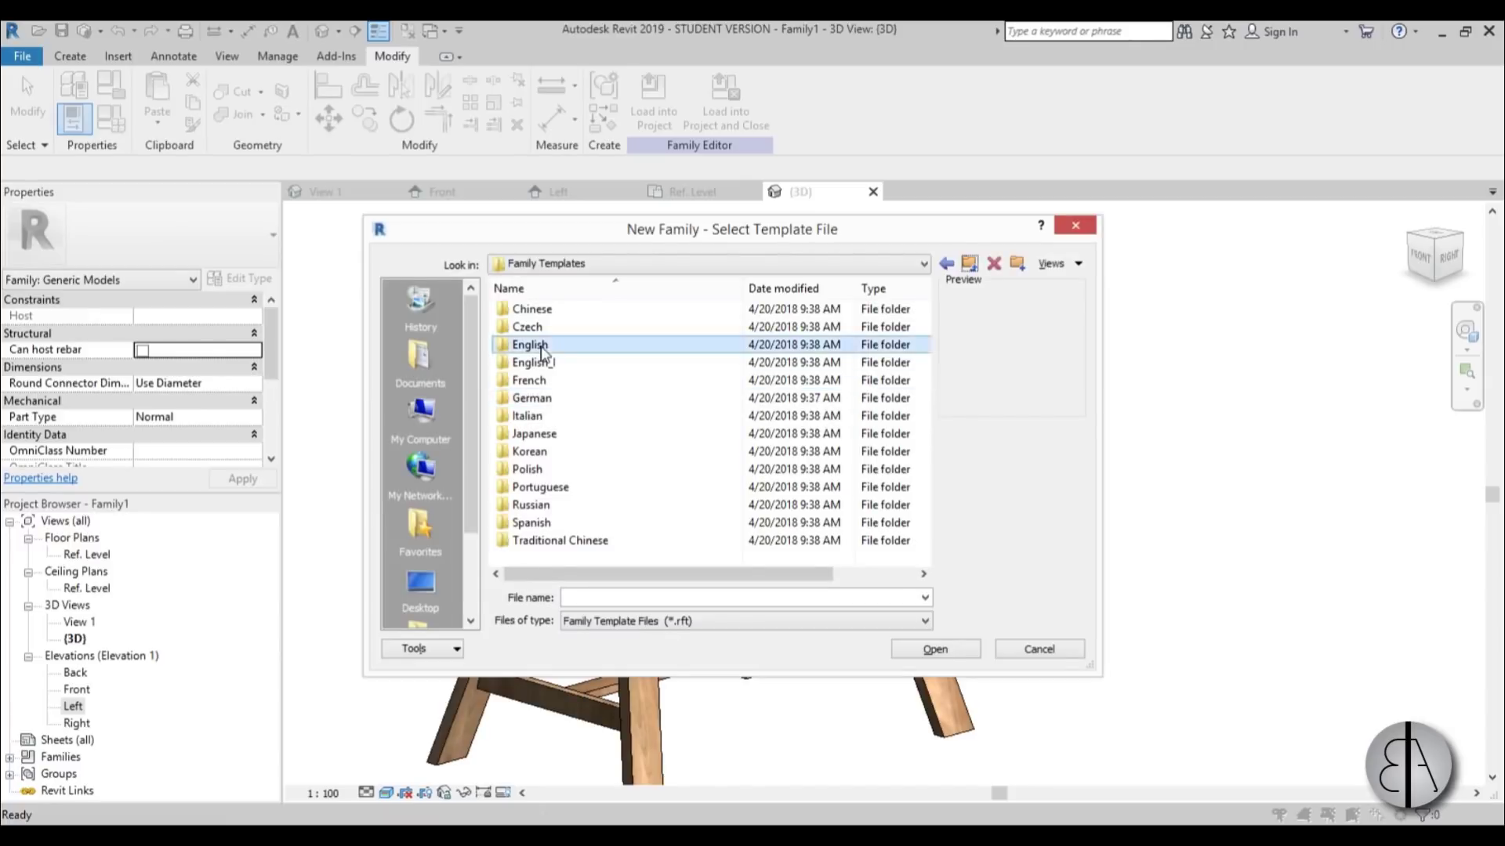
double_click(531, 345)
scroll(595, 403, down, 4)
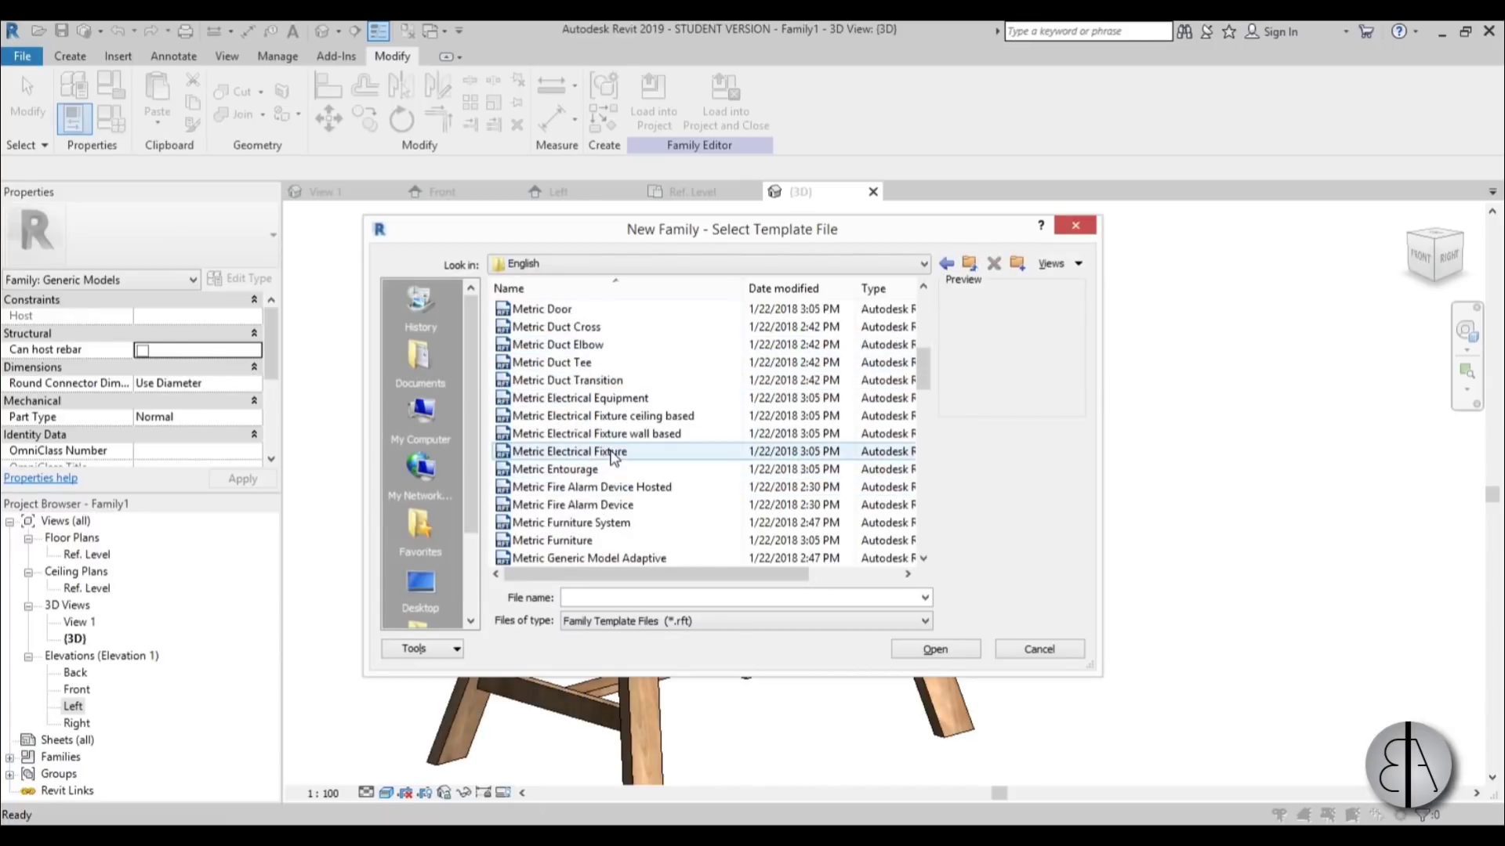
scroll(584, 435, up, 5)
scroll(623, 416, down, 8)
scroll(627, 415, down, 3)
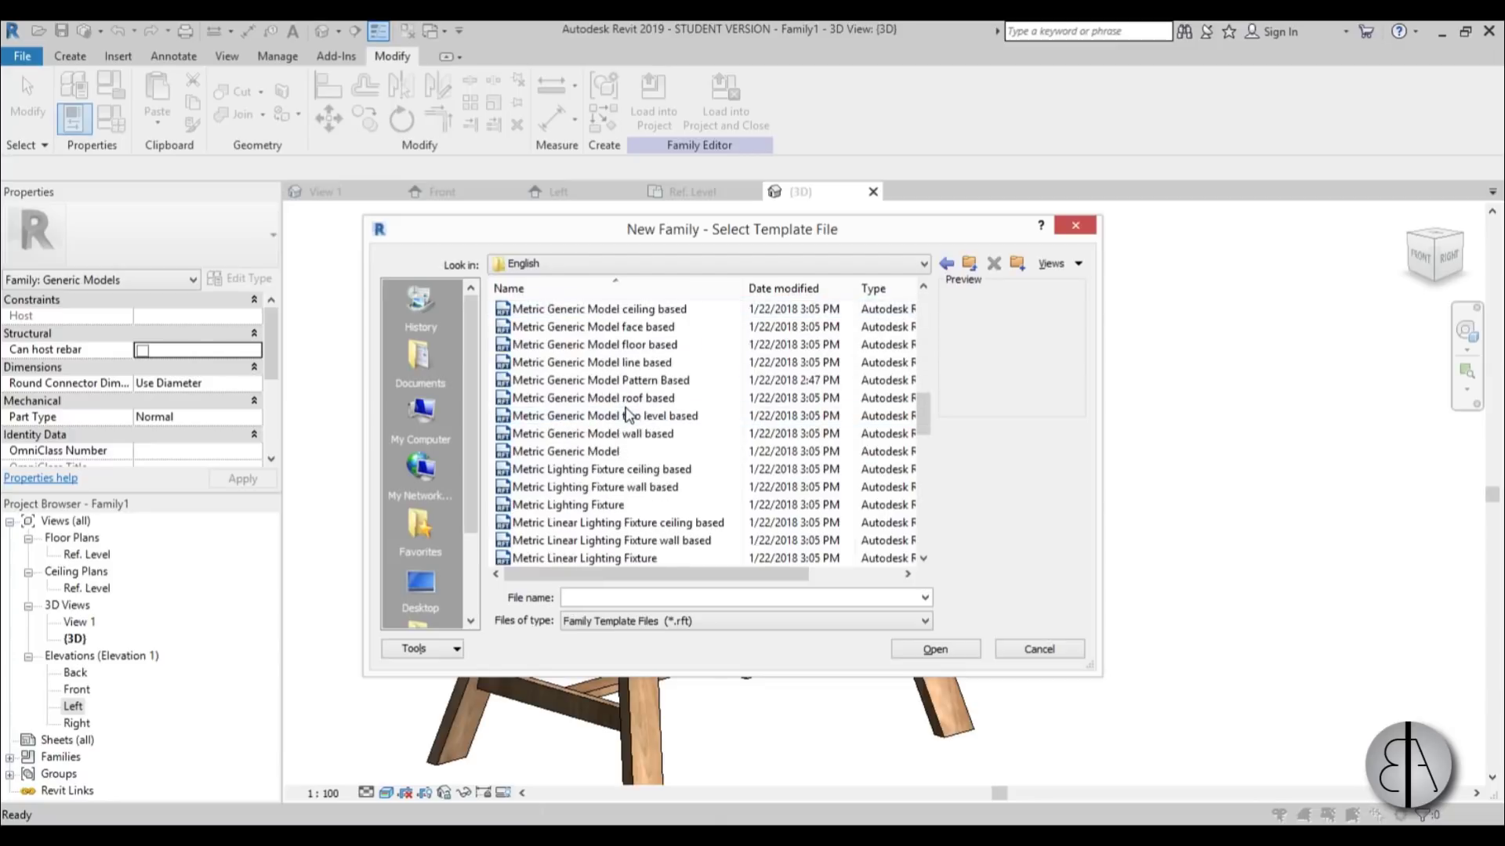
double_click(605, 462)
Draw two outer vertical reference planes with RP, one on each side of centre
scroll(716, 417, up, 6)
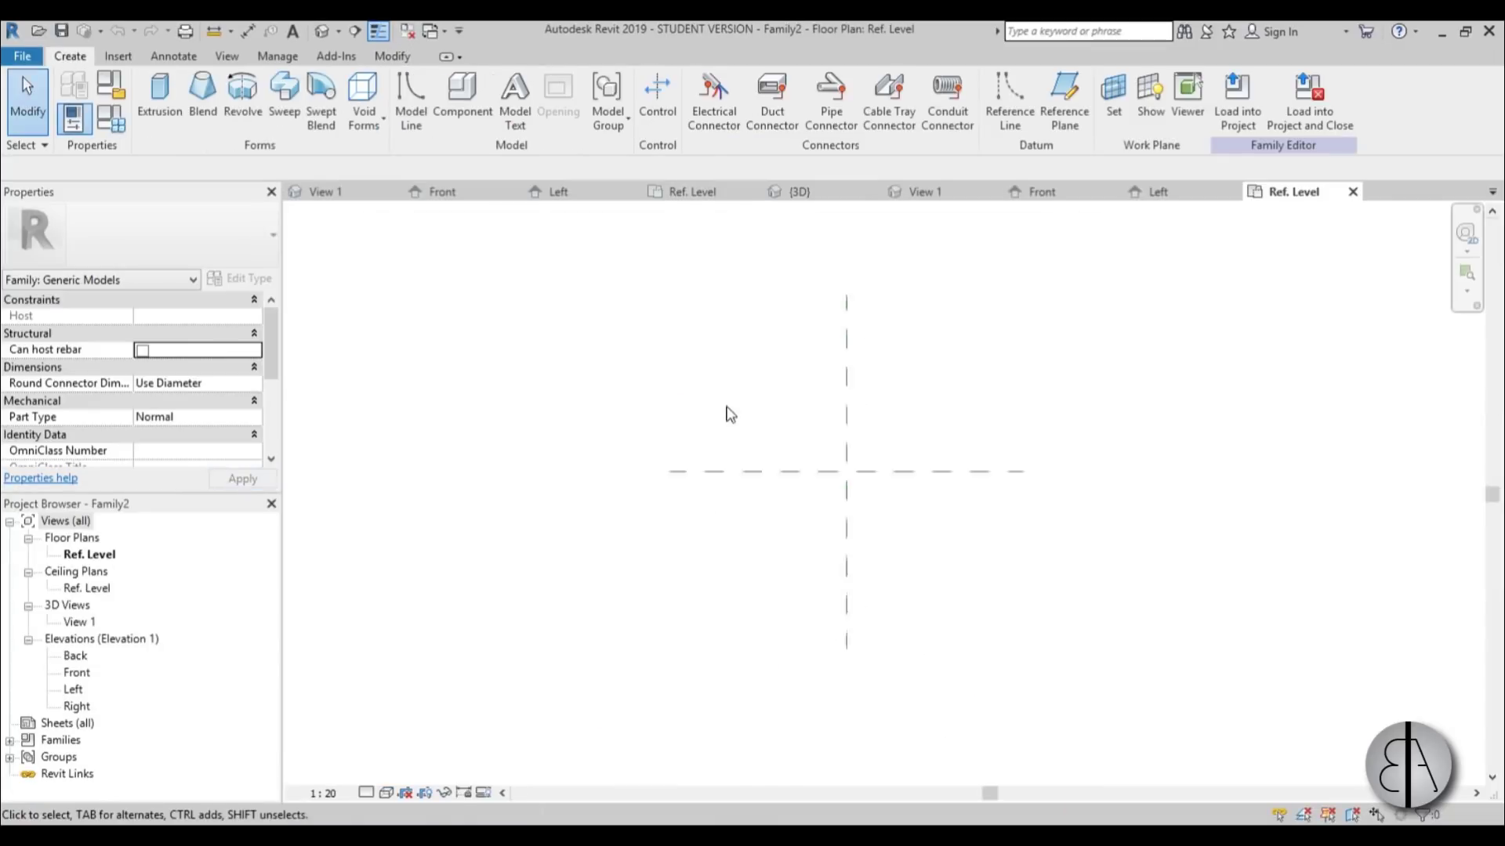
scroll(681, 443, up, 1)
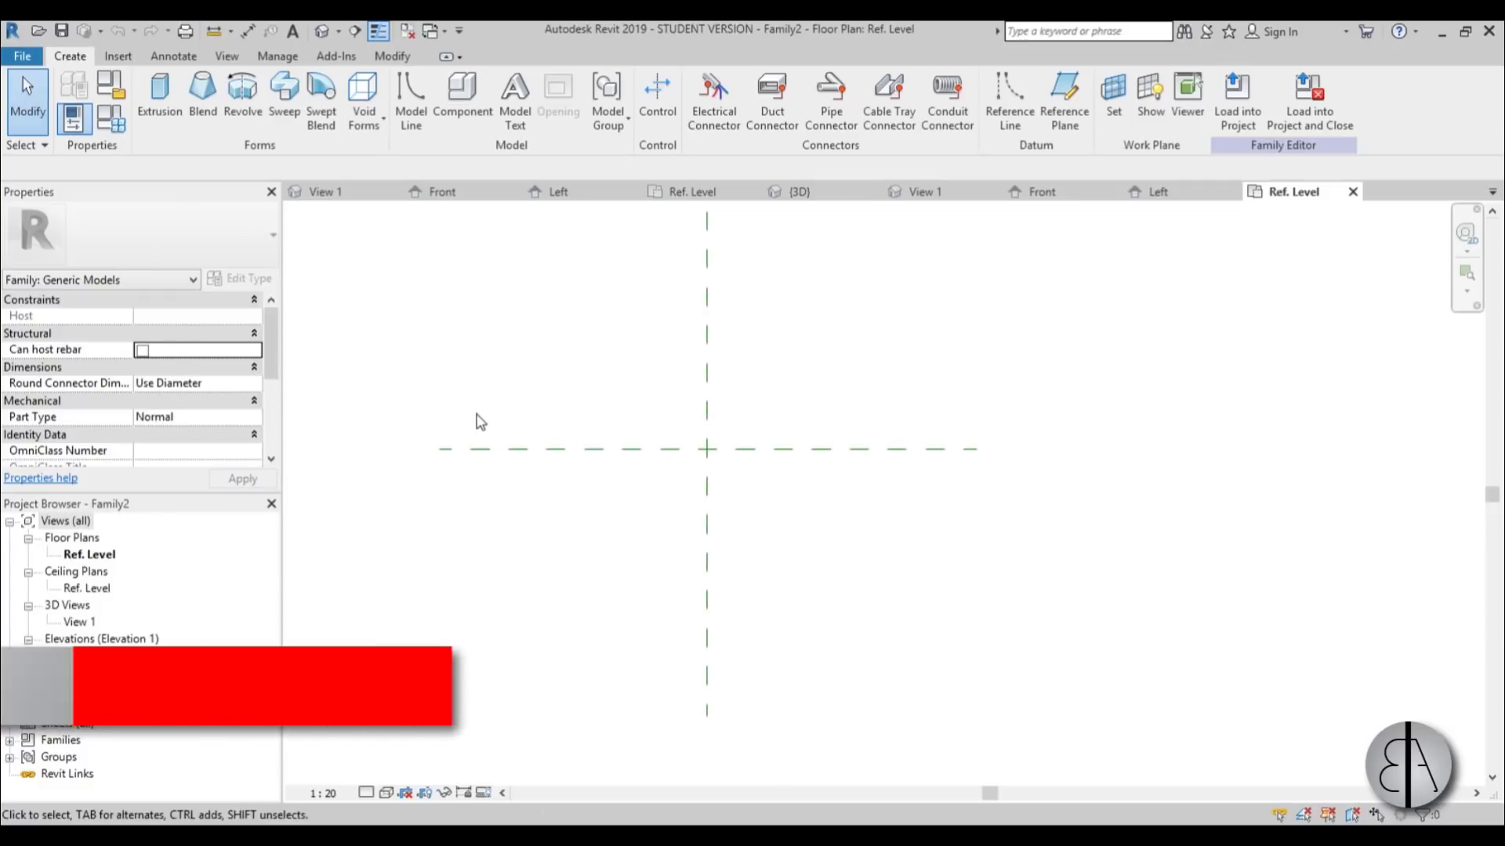
key(r)
key(p)
click(564, 288)
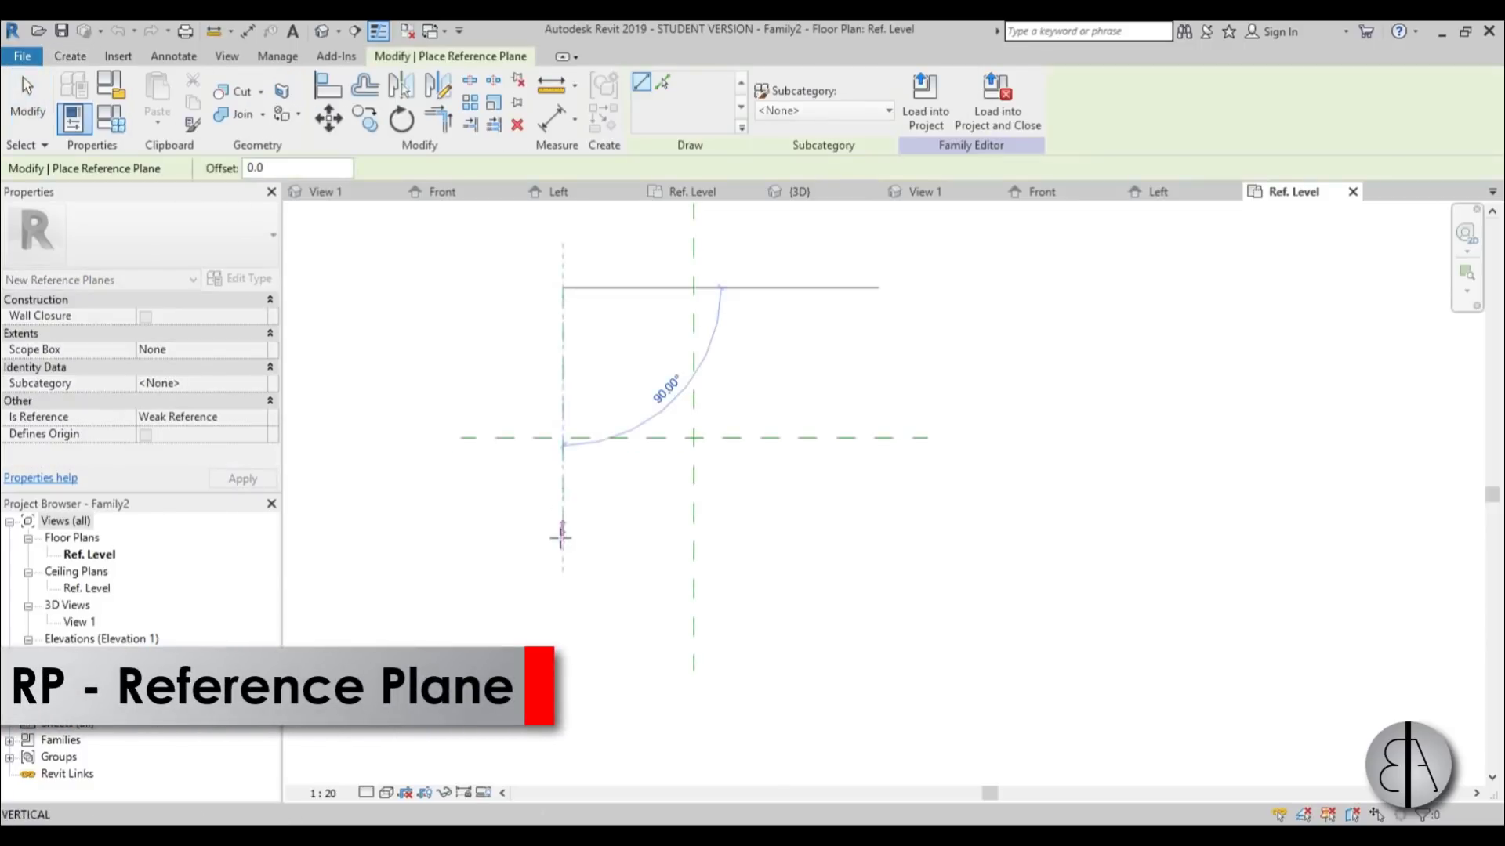
click(562, 603)
click(858, 244)
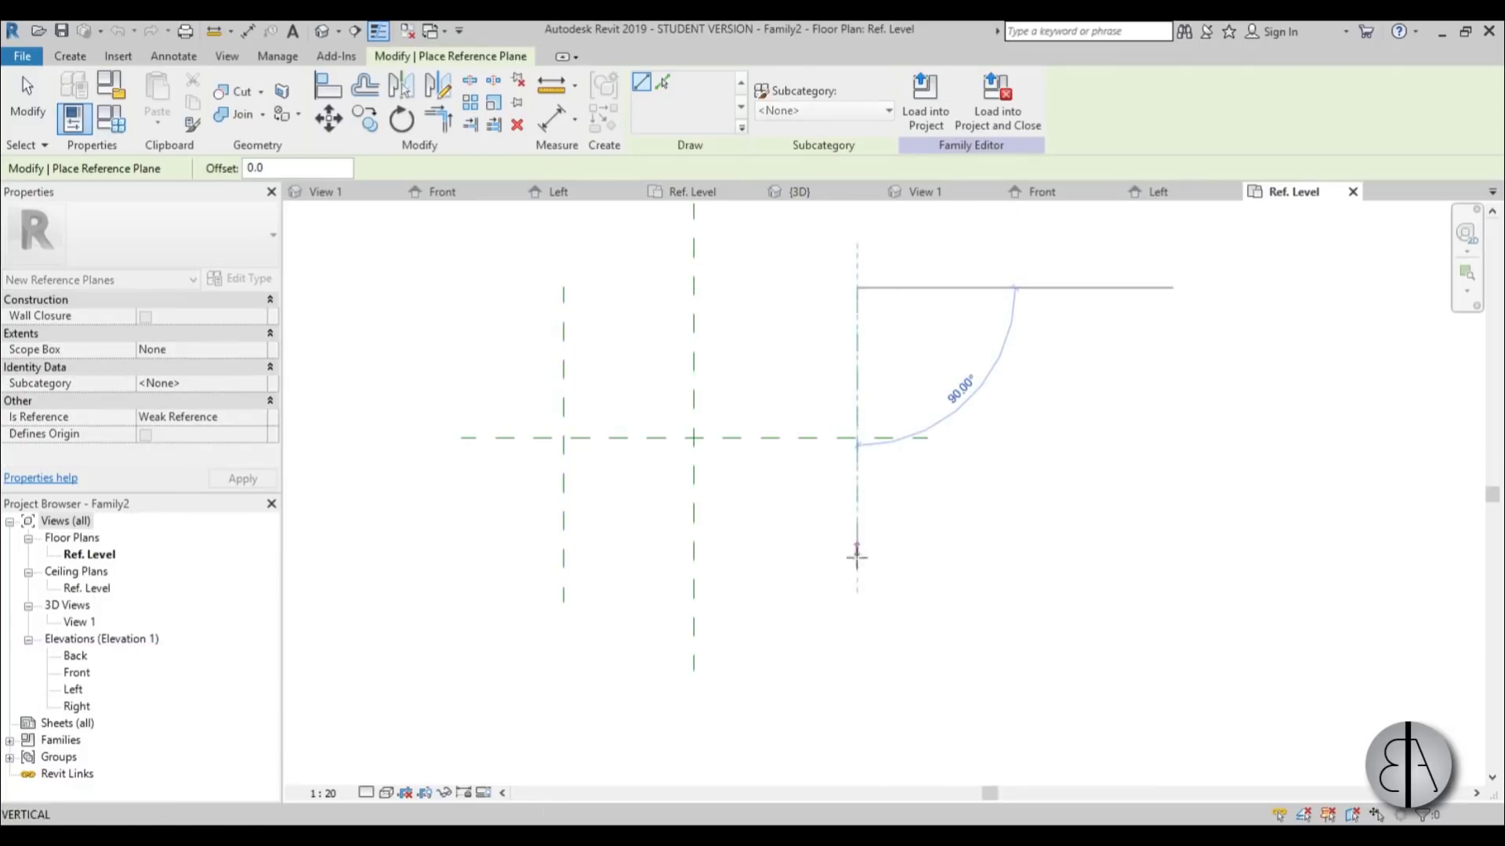
click(857, 605)
Add two more vertical planes close inside them, forming a pair on each side
click(595, 270)
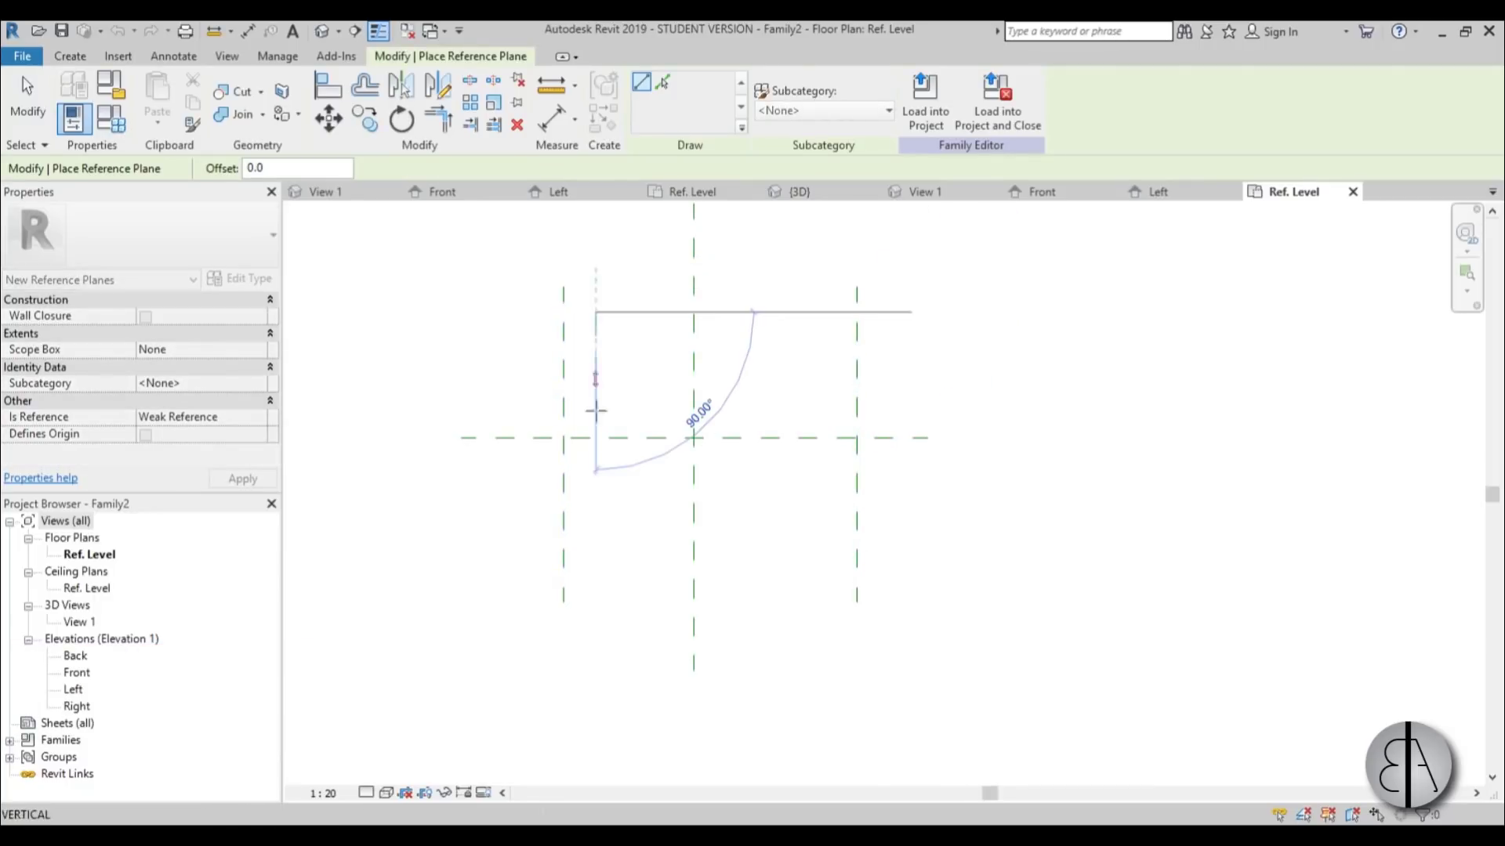
click(595, 549)
click(821, 312)
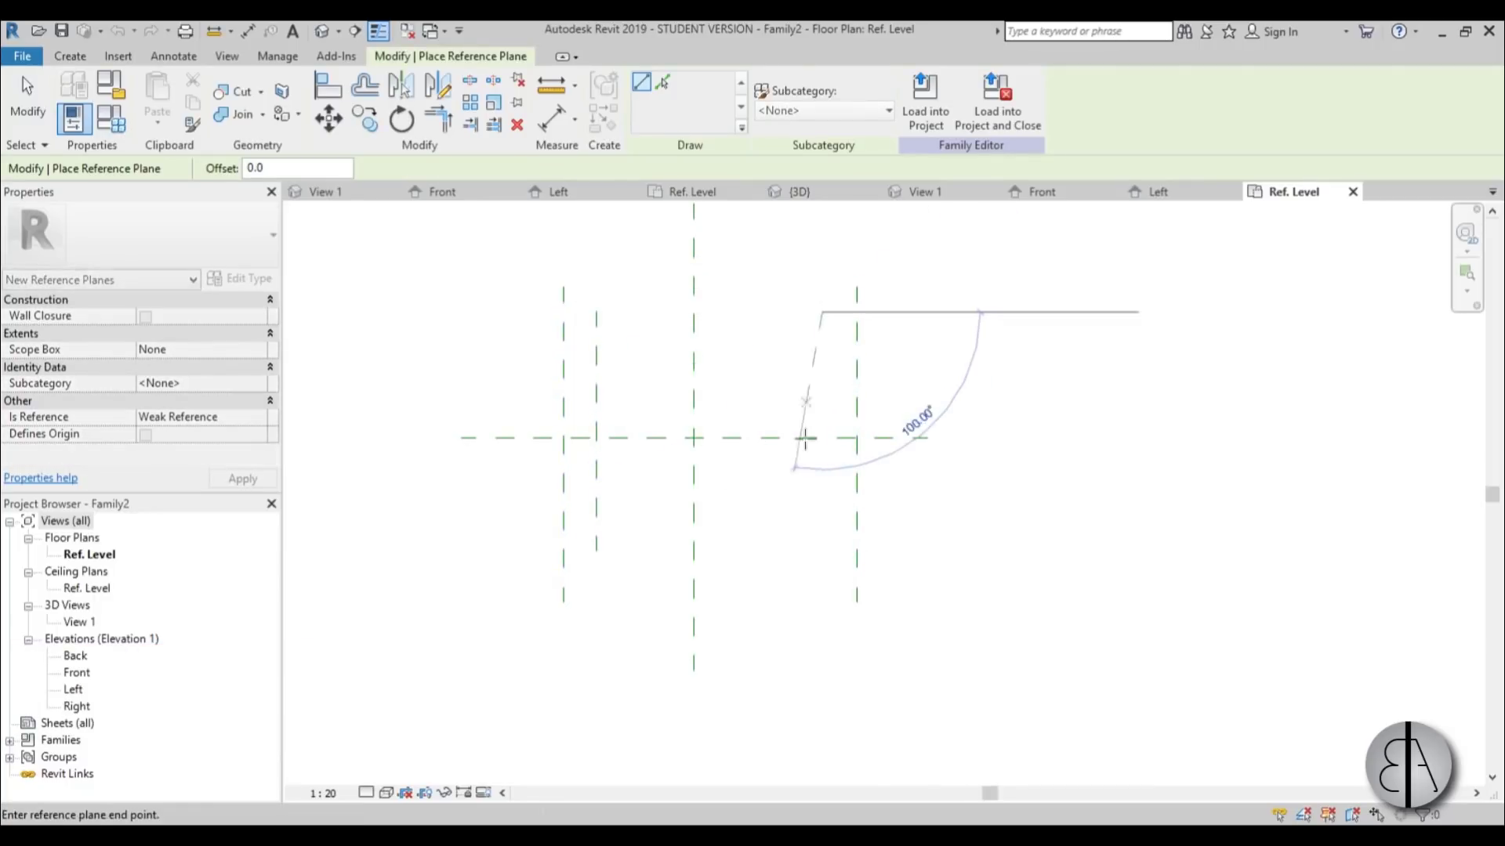
click(820, 551)
key(Escape)
key(Escape)
scroll(662, 423, down, 1)
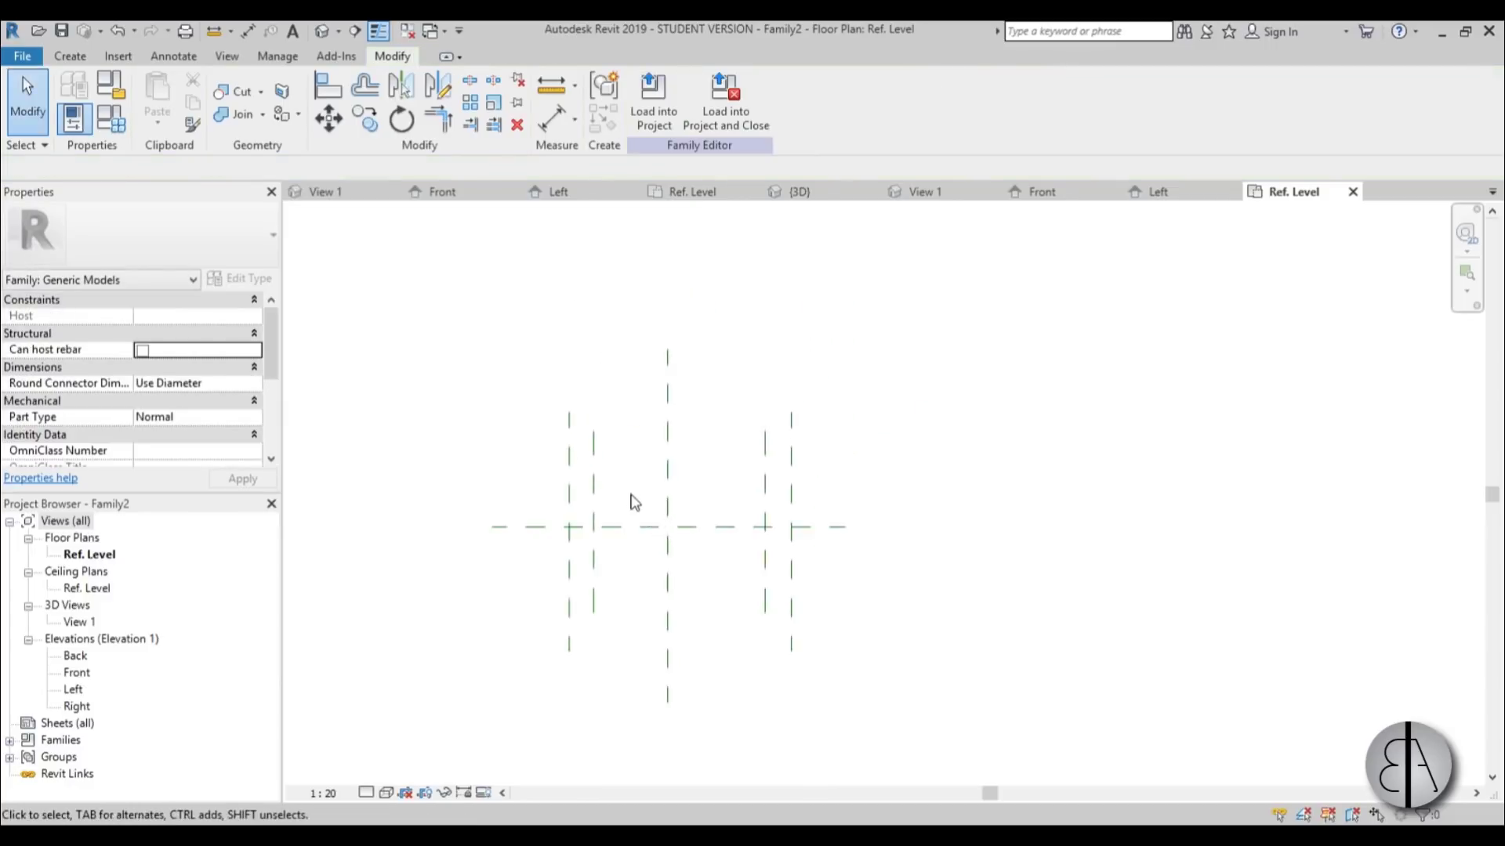
Dimension the left (281) and right (300) reference plane pairs with DI
scroll(629, 494, up, 1)
middle_drag(628, 493, 609, 427)
key(d)
key(i)
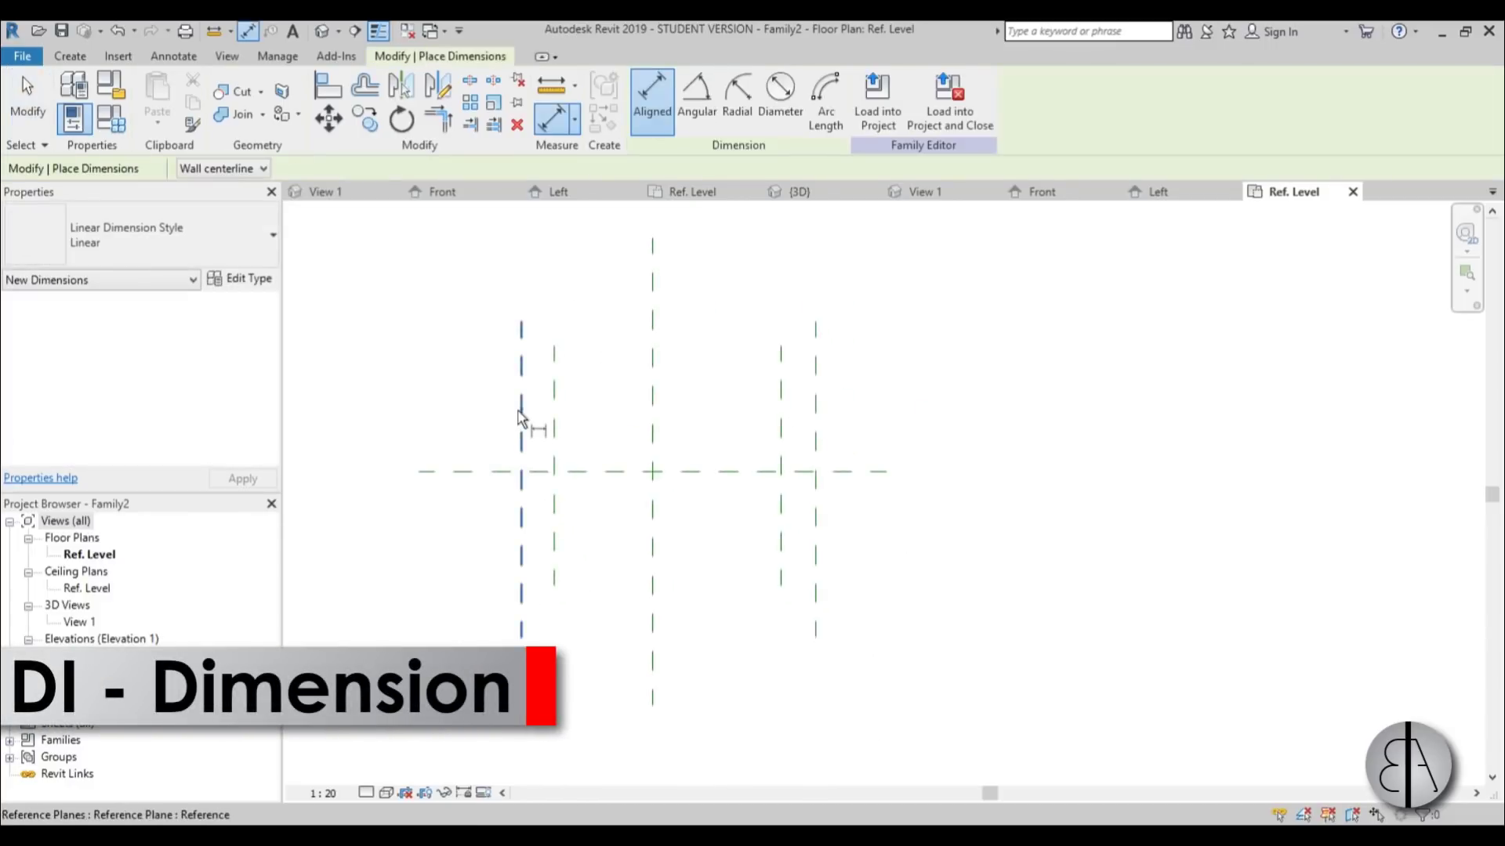
click(521, 417)
click(554, 419)
click(620, 292)
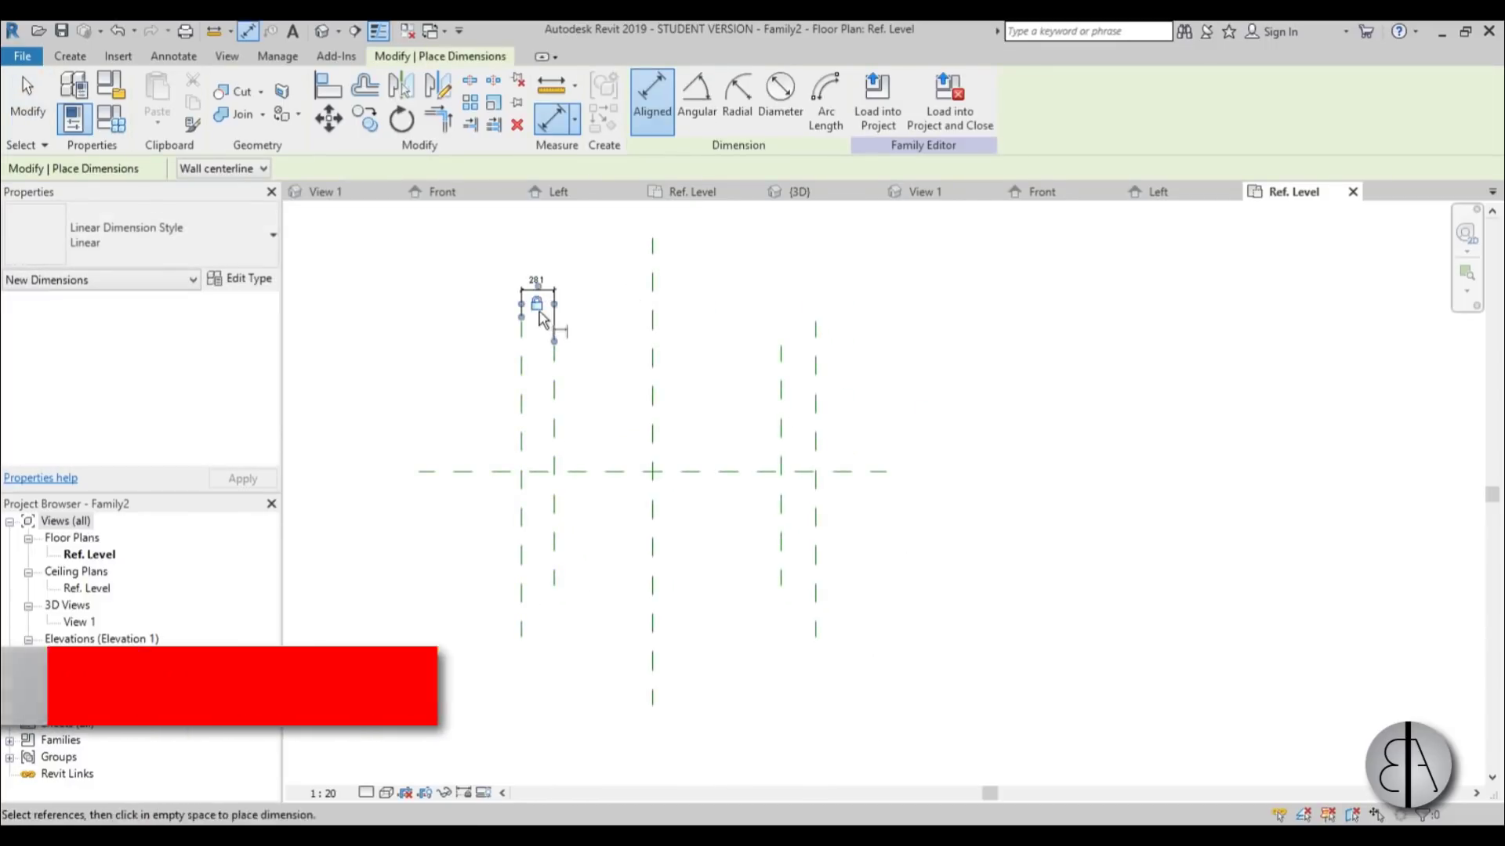
click(815, 382)
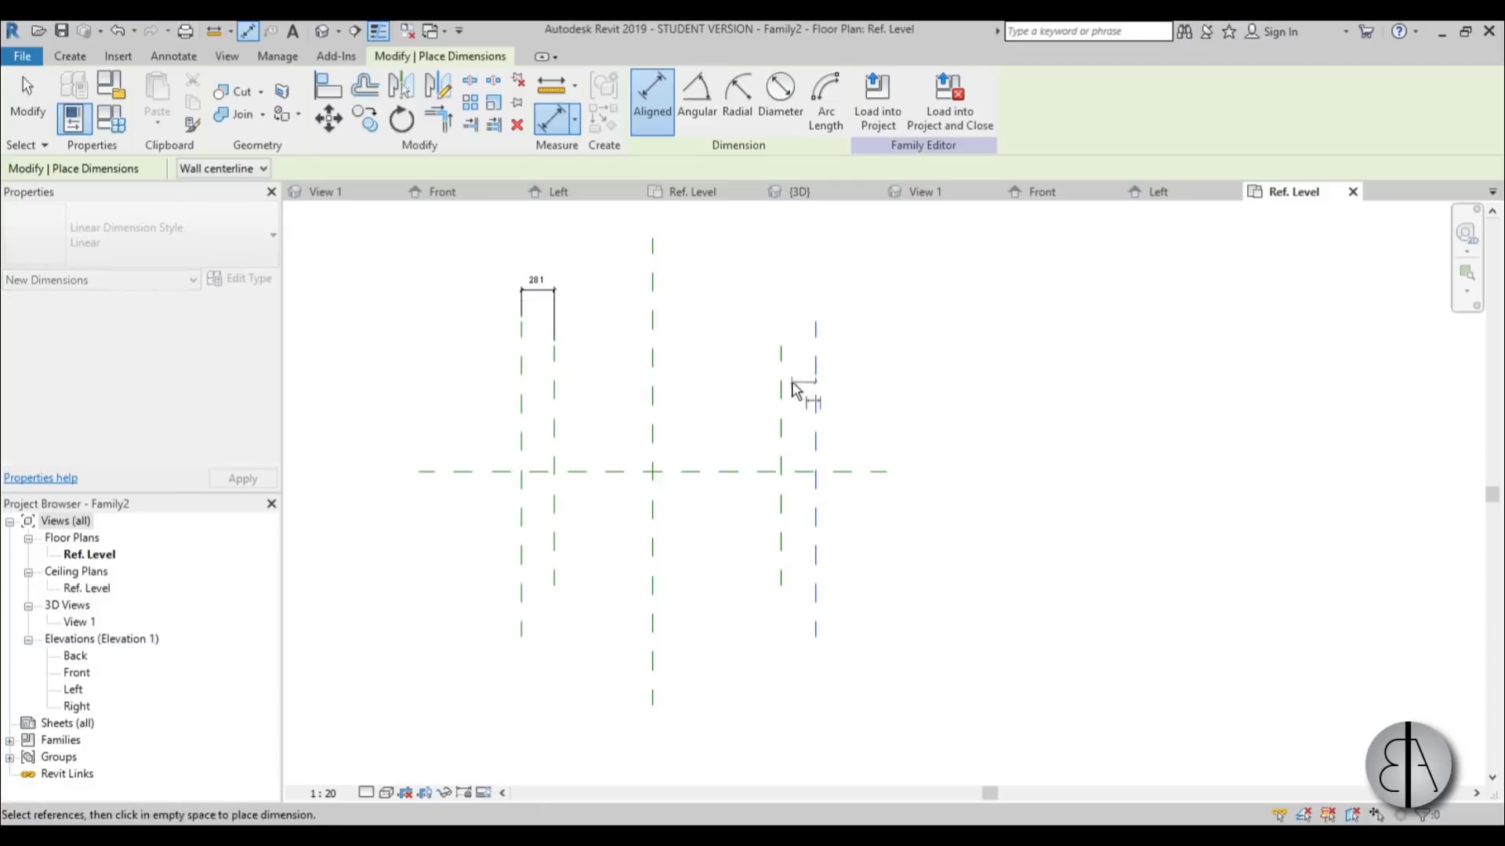
click(737, 306)
key(Escape)
key(Escape)
scroll(544, 296, up, 3)
Change the 280.9 plane spacing to 300 and check the 300 dimension
click(547, 312)
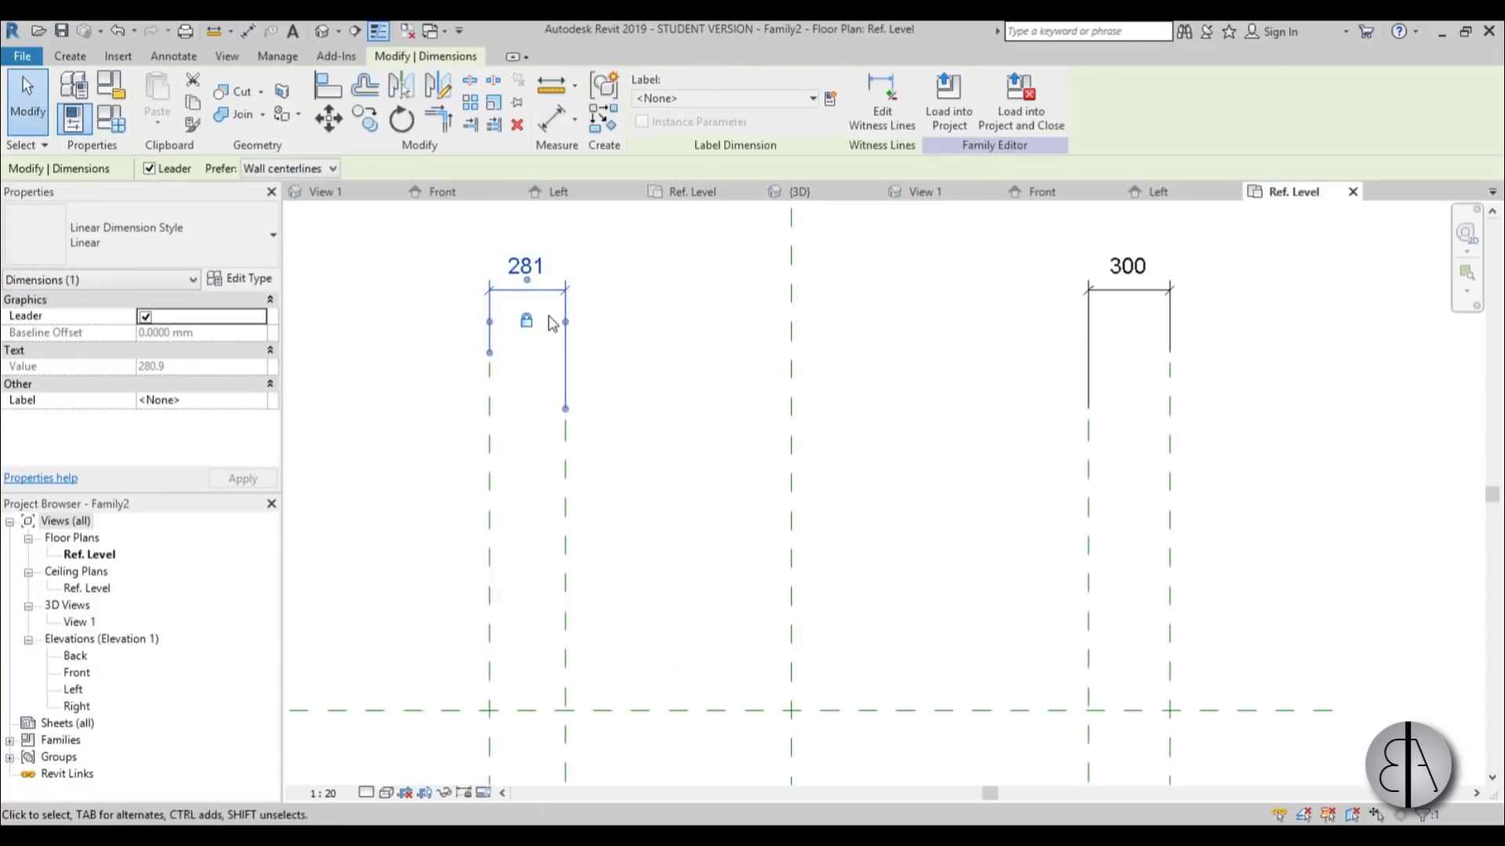
key(Escape)
click(1121, 288)
click(565, 501)
click(539, 521)
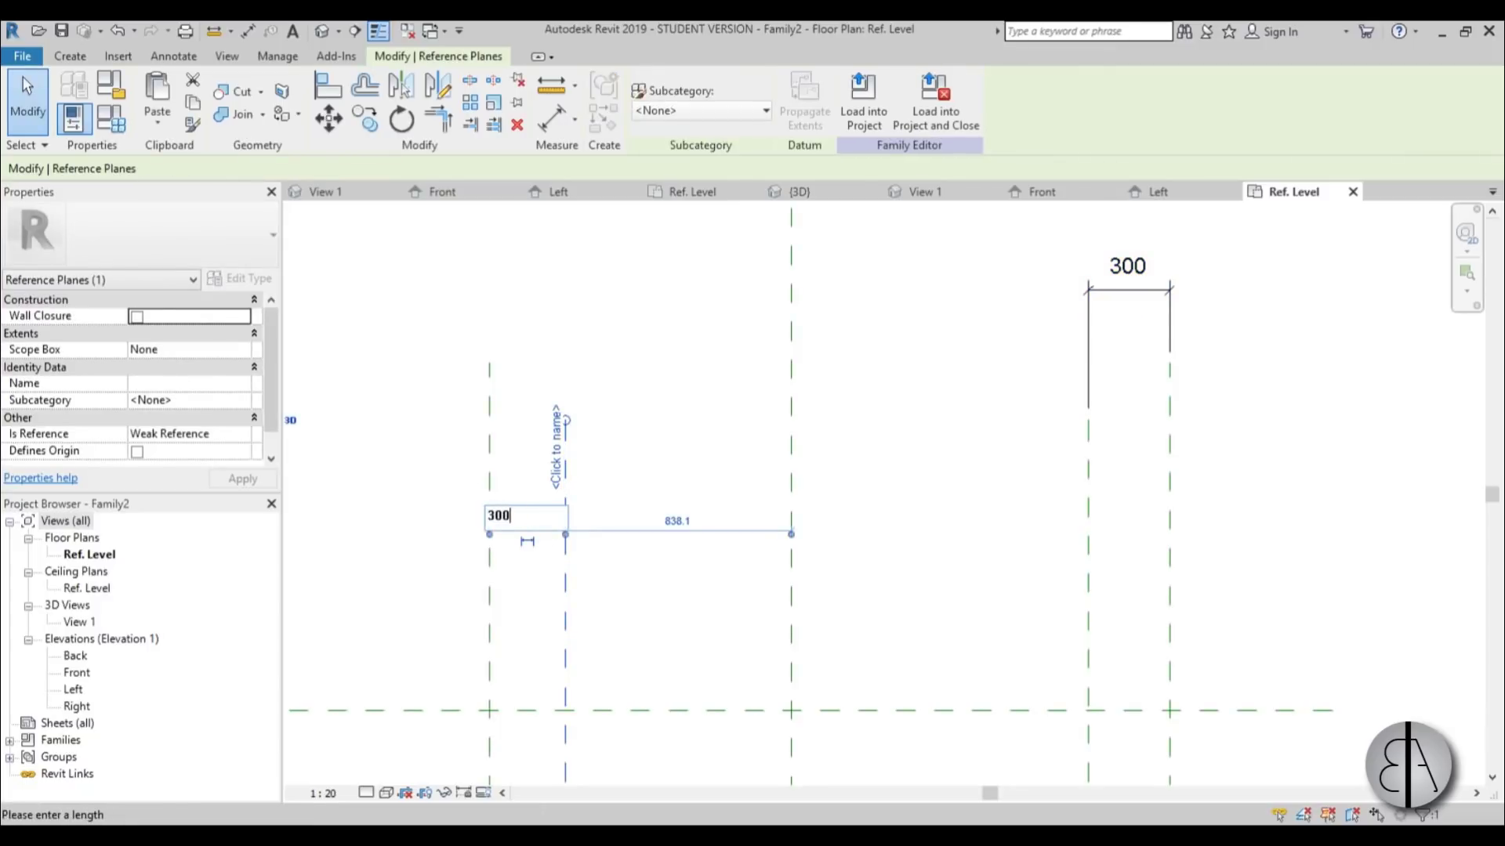
text(300)
key(Return)
click(1088, 478)
click(1127, 265)
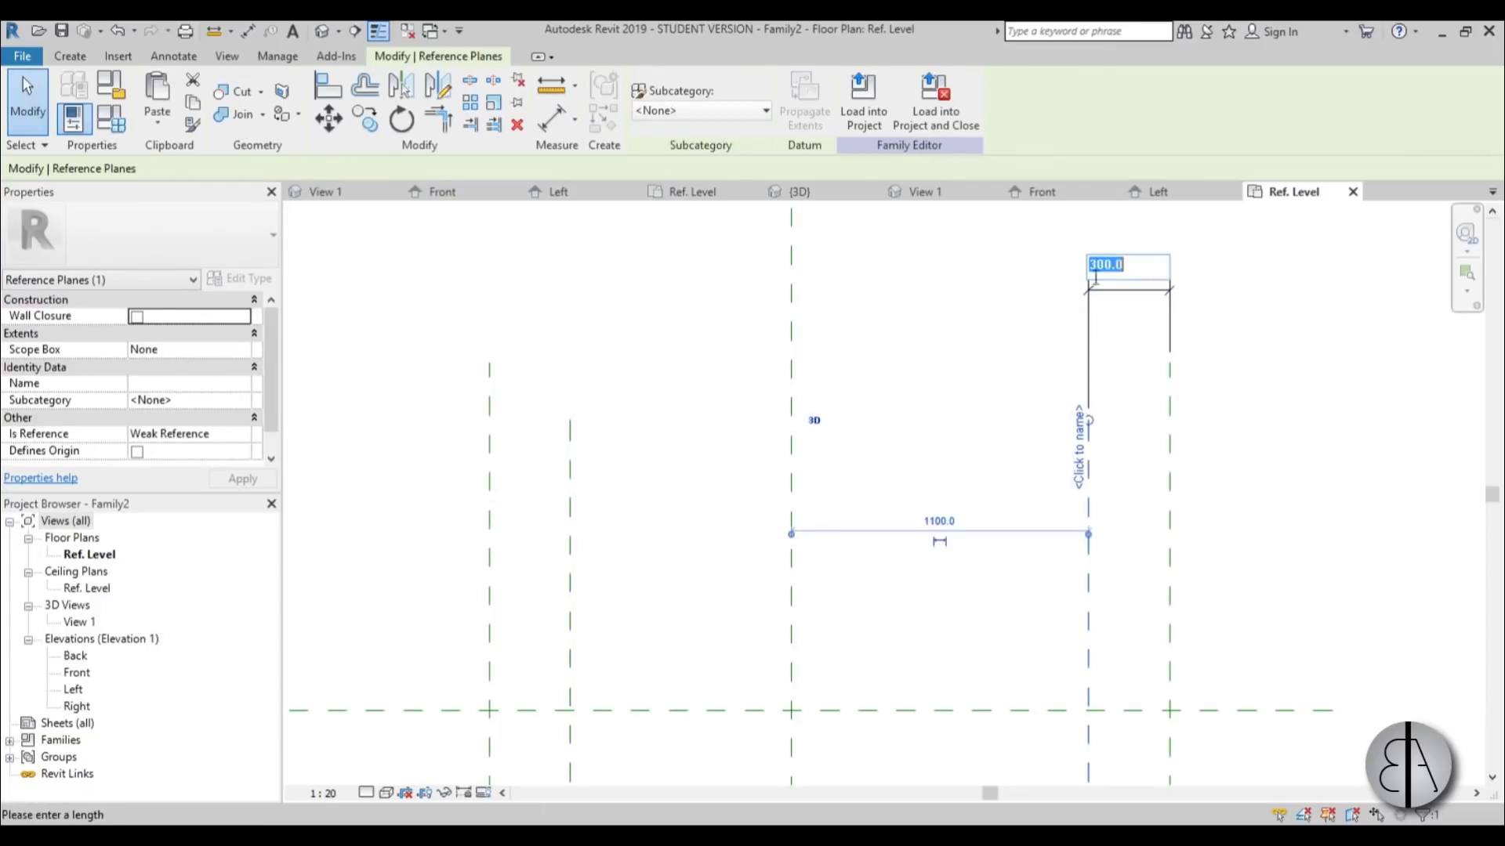
key(Escape)
key(Escape)
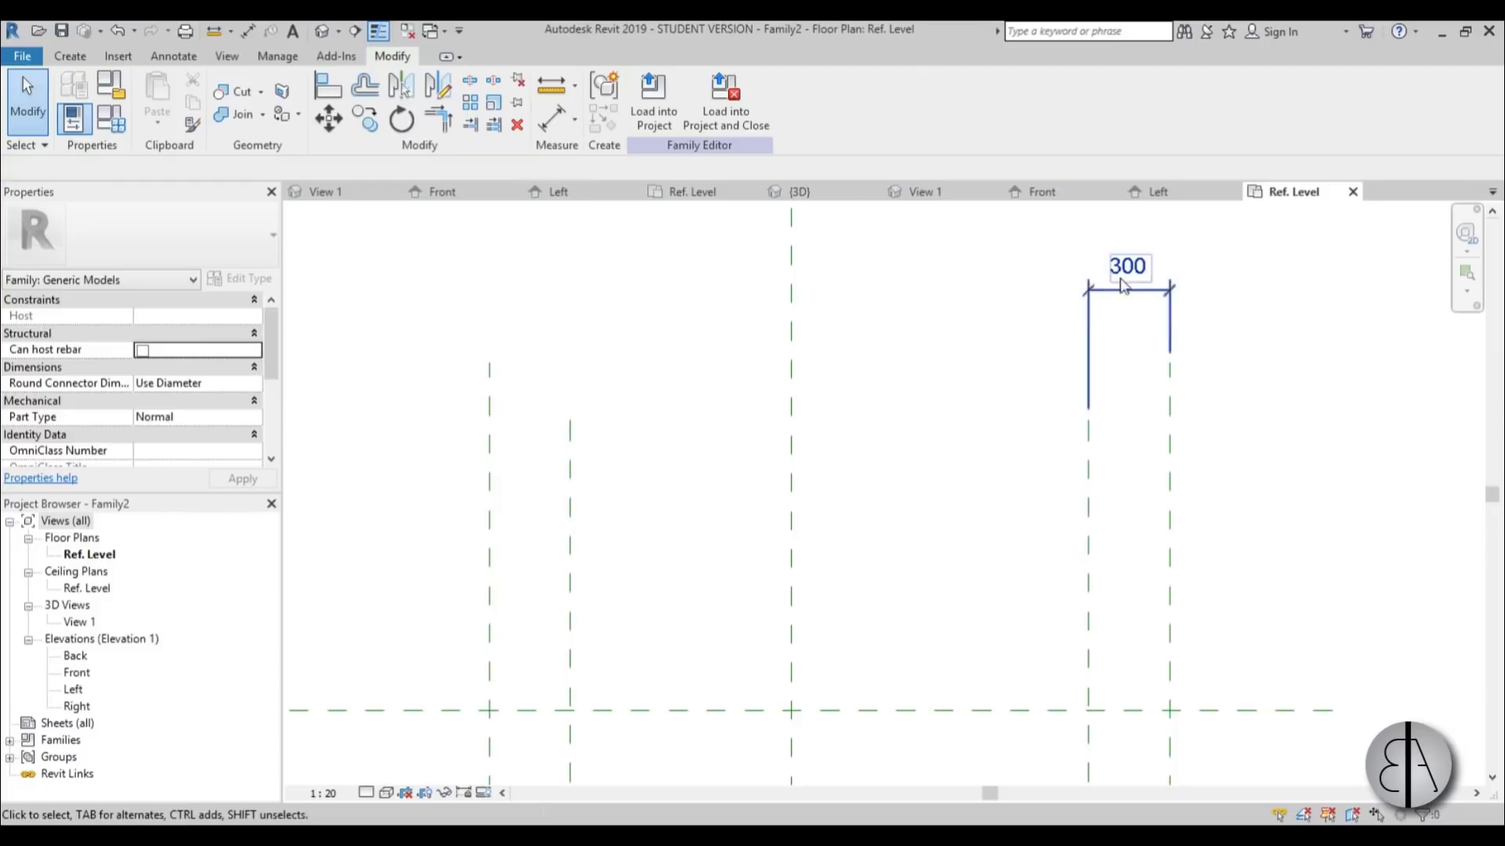
click(1133, 320)
click(636, 503)
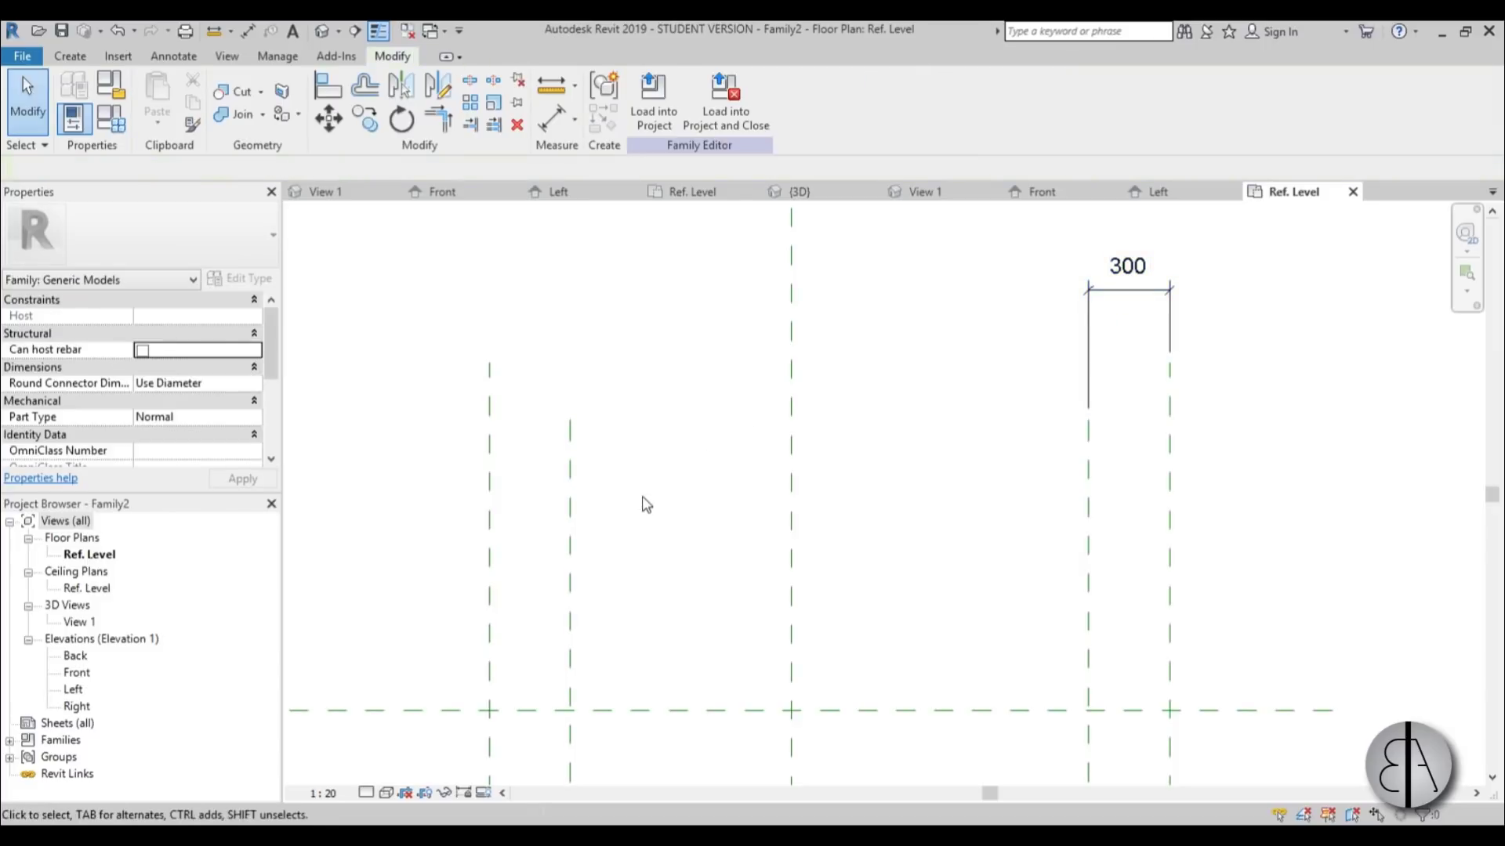
Dimension the left leg plane pair at 300
key(d)
key(i)
click(490, 506)
click(570, 514)
click(715, 294)
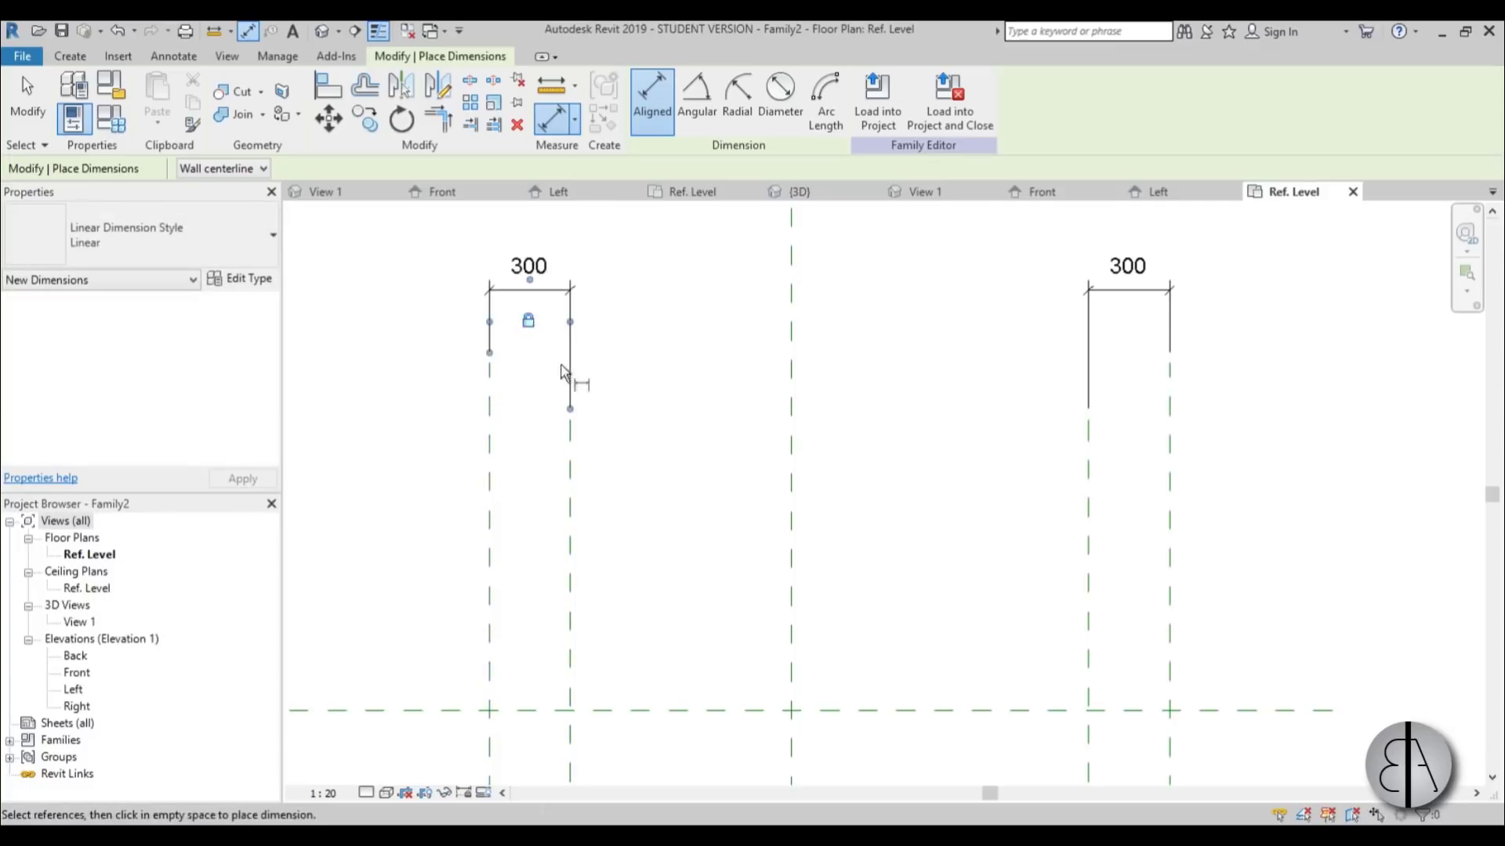
key(Escape)
key(Escape)
scroll(564, 372, down, 4)
Add the overall 2800 width dimension between the outer reference planes
middle_drag(627, 403, 604, 447)
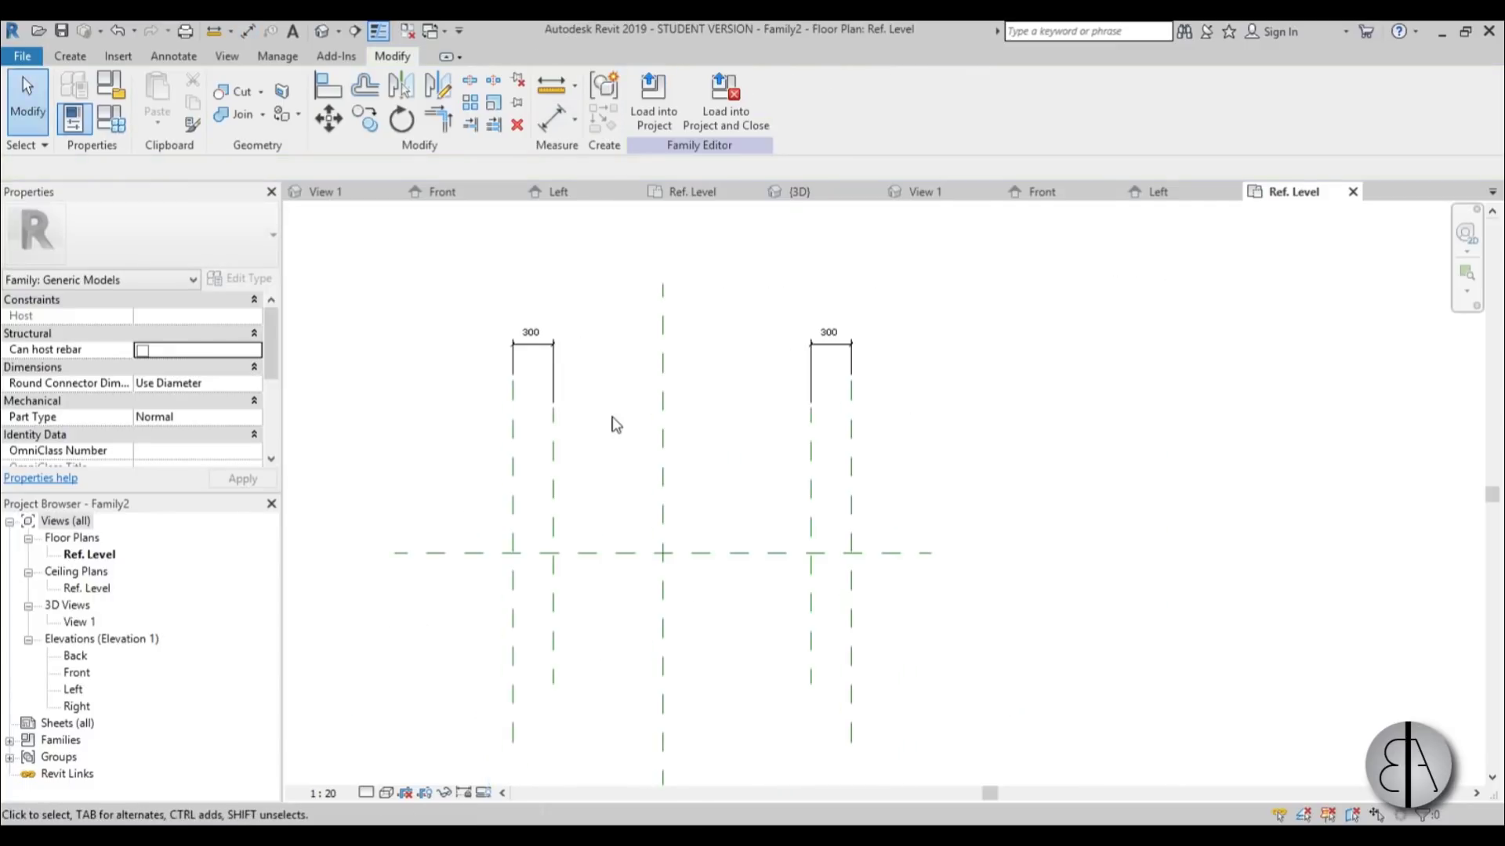
key(i)
click(512, 483)
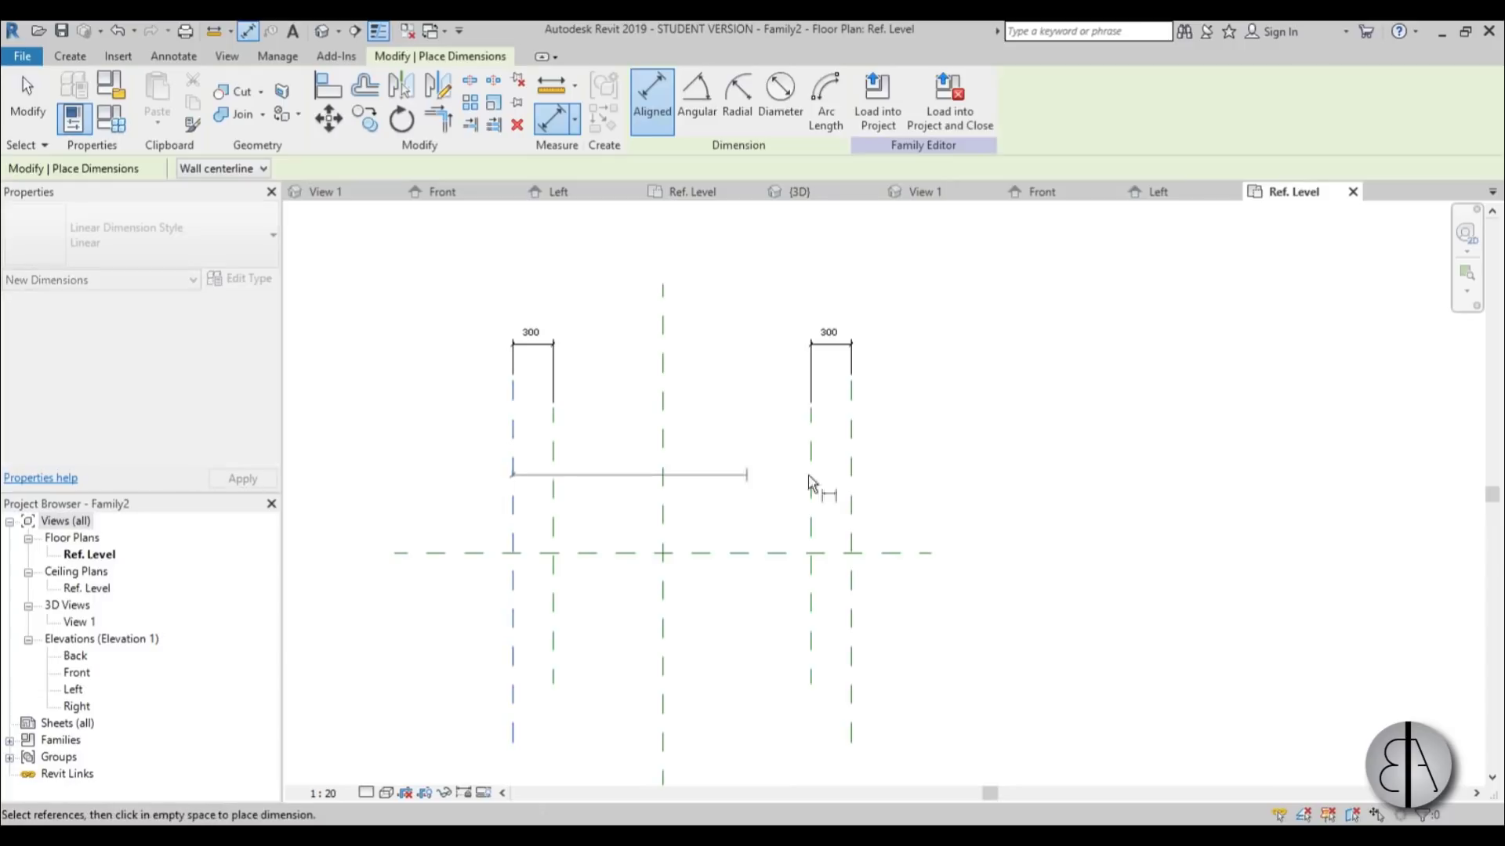
click(851, 481)
scroll(851, 480, down, 3)
click(915, 310)
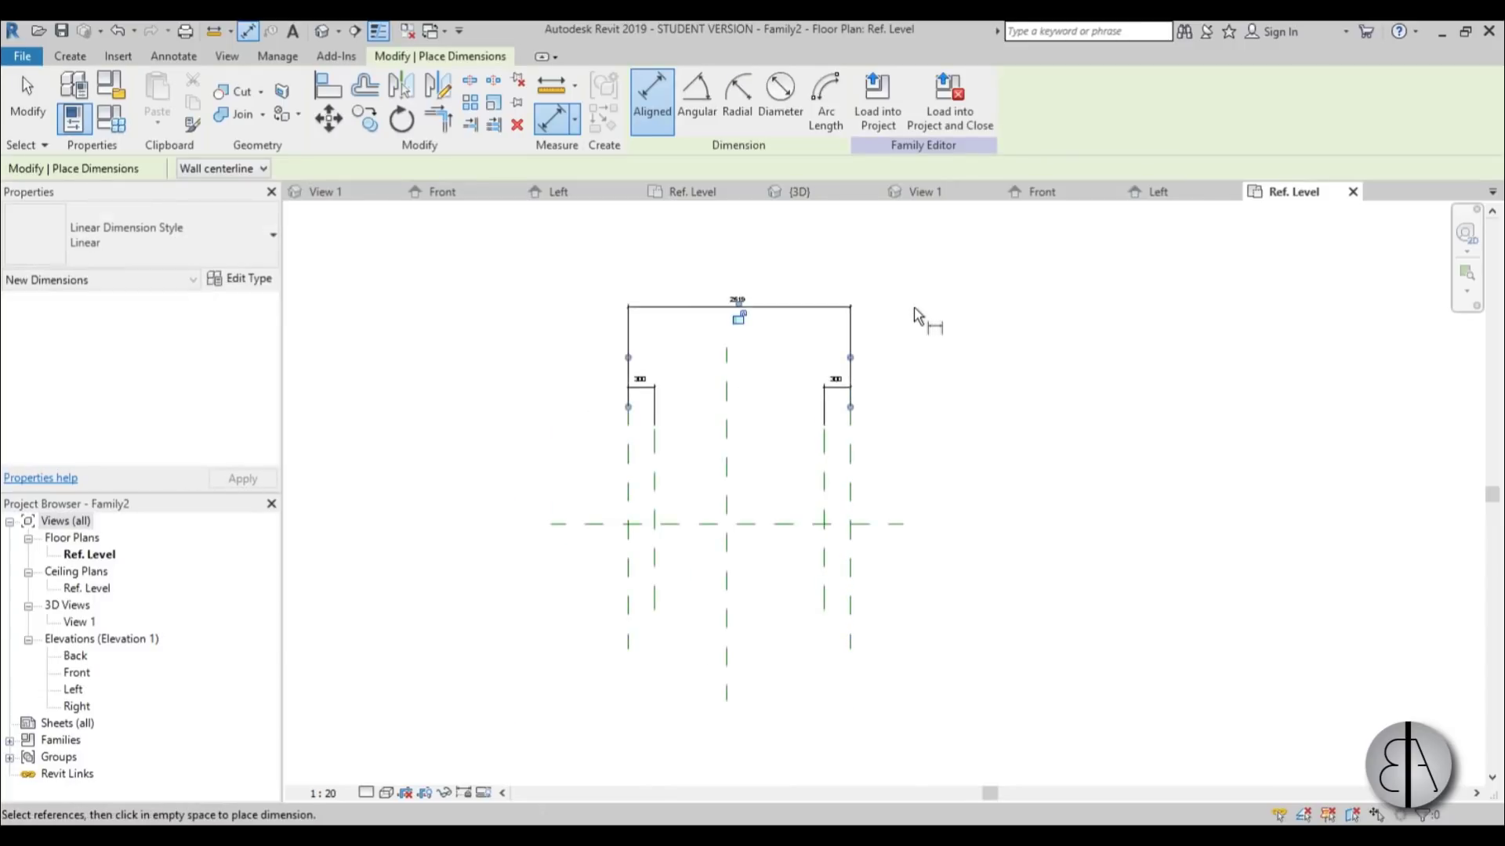
scroll(688, 509, up, 2)
Dimension outer-centre-outer planes and set EQ so both halves are equal
click(624, 510)
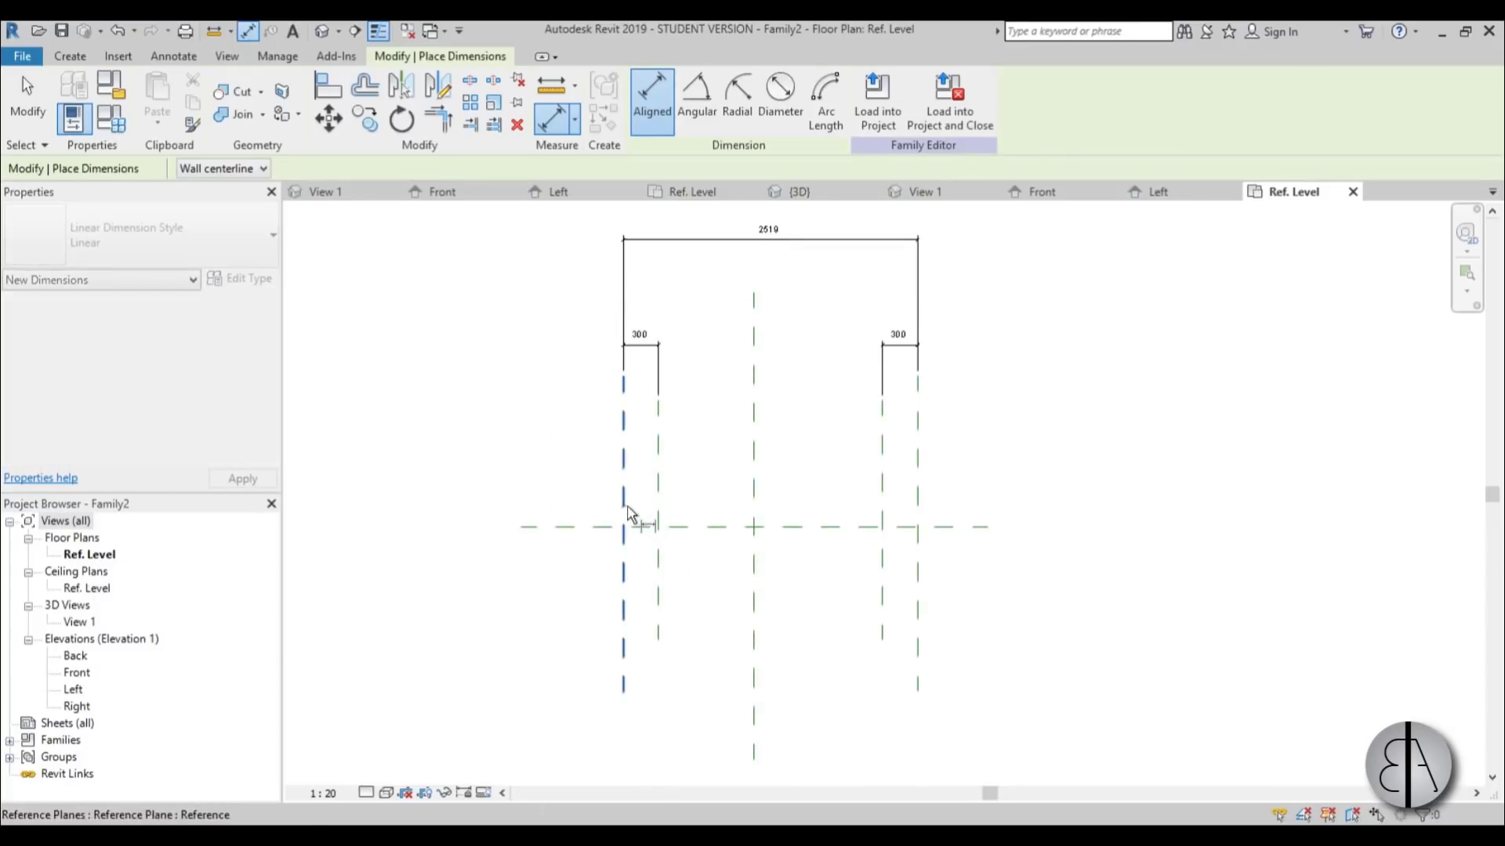
click(753, 502)
click(919, 497)
click(941, 301)
click(769, 272)
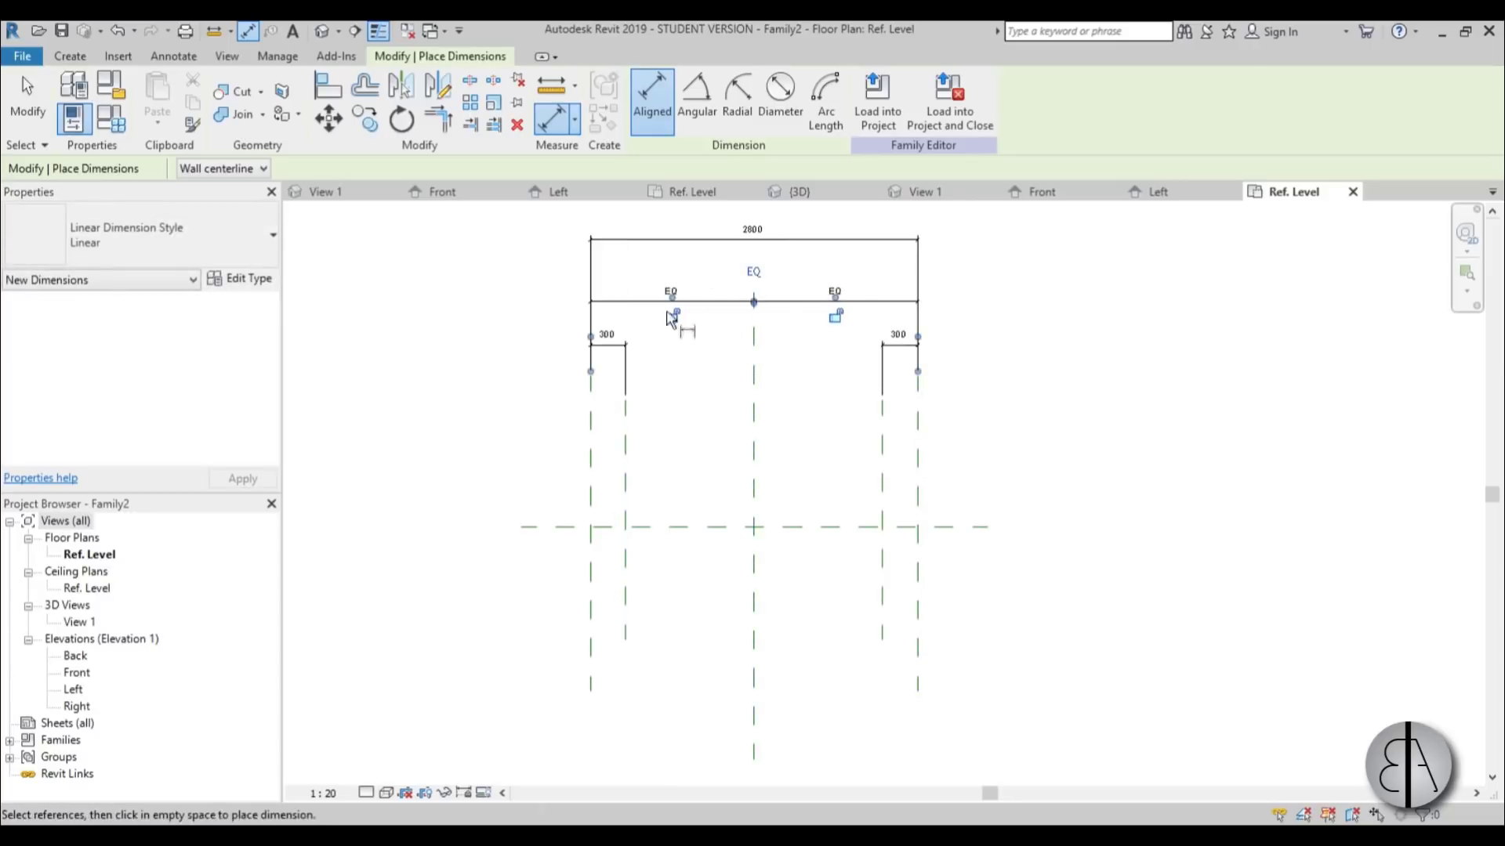
key(Escape)
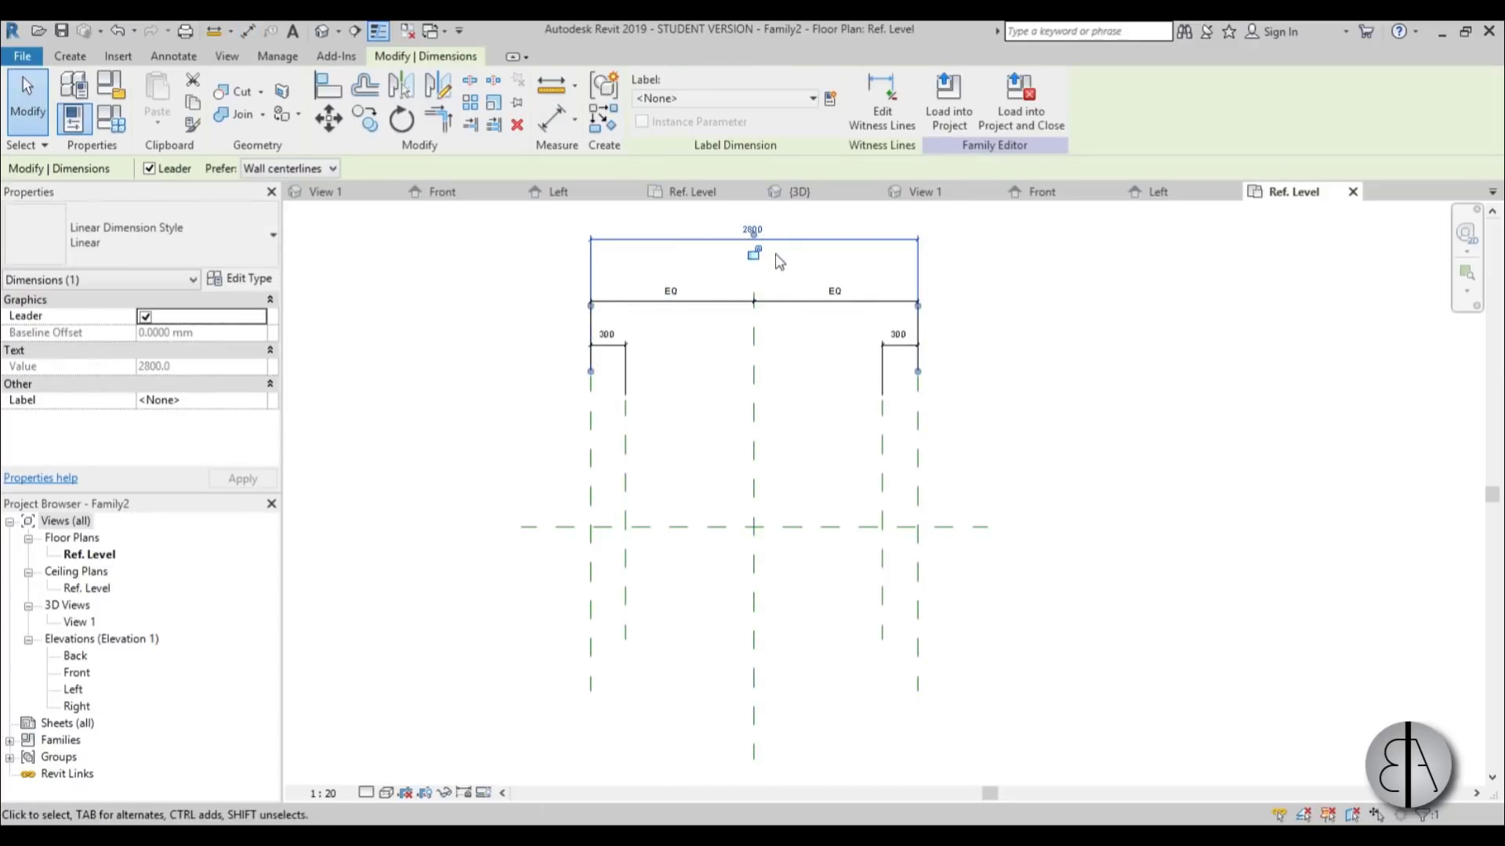
Label the 2800 dimension with a new 'length' parameter and set it to 1600
click(830, 99)
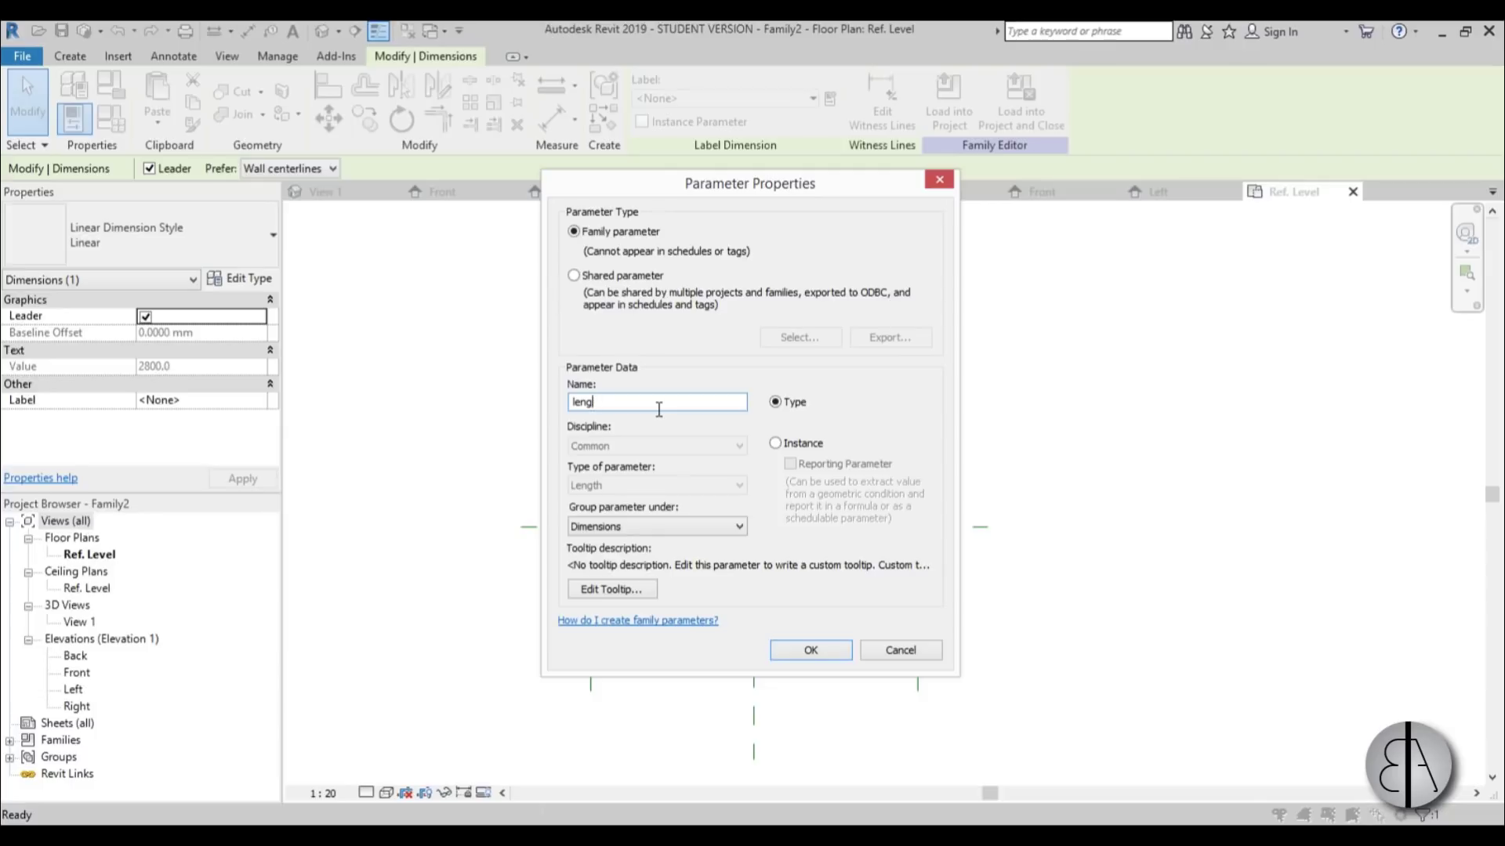
text(h)
key(Return)
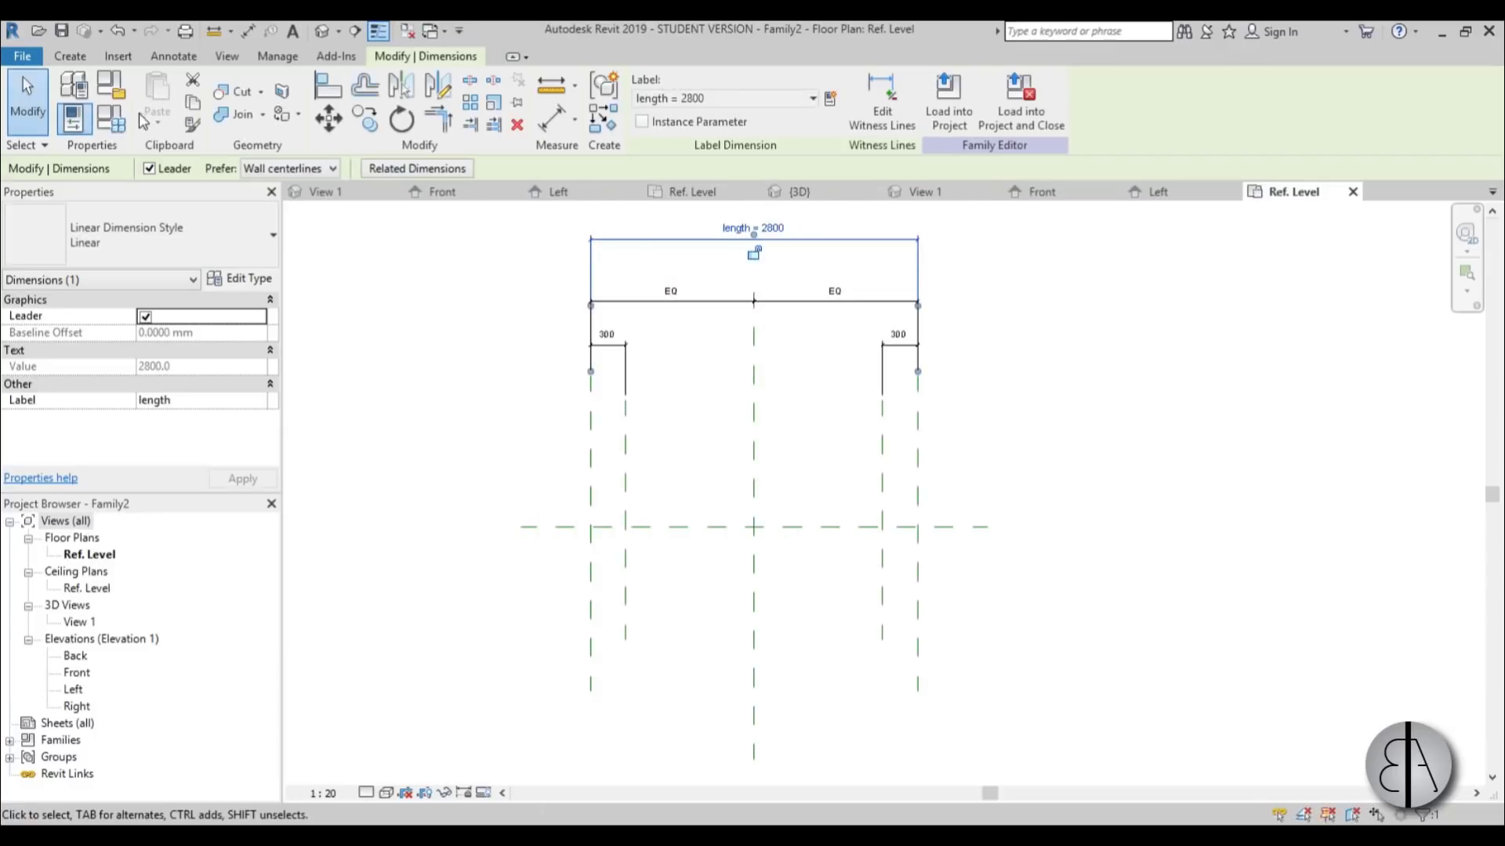
click(128, 119)
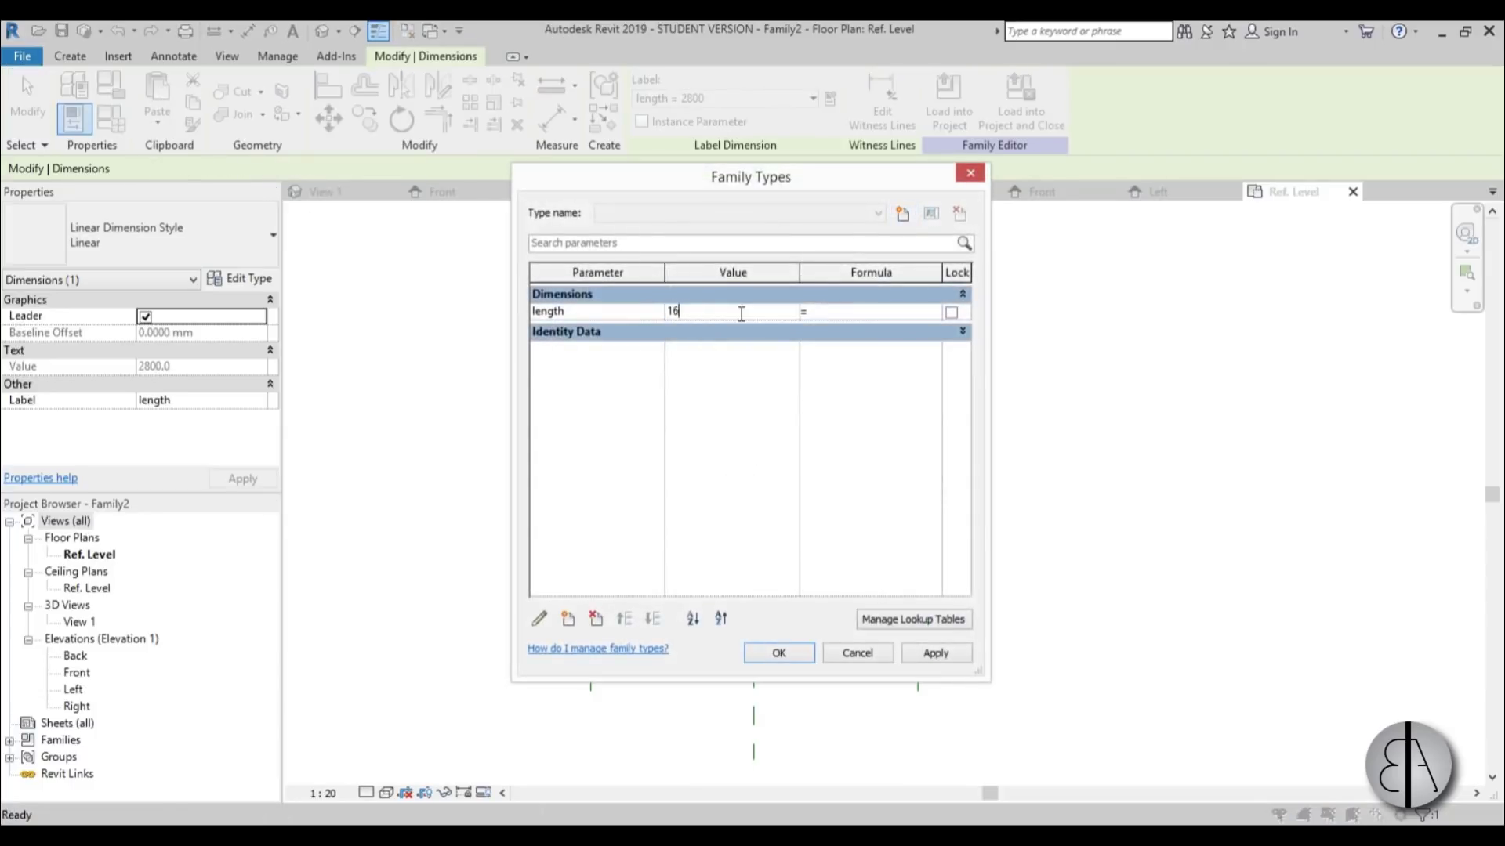
click(807, 654)
scroll(749, 564, up, 1)
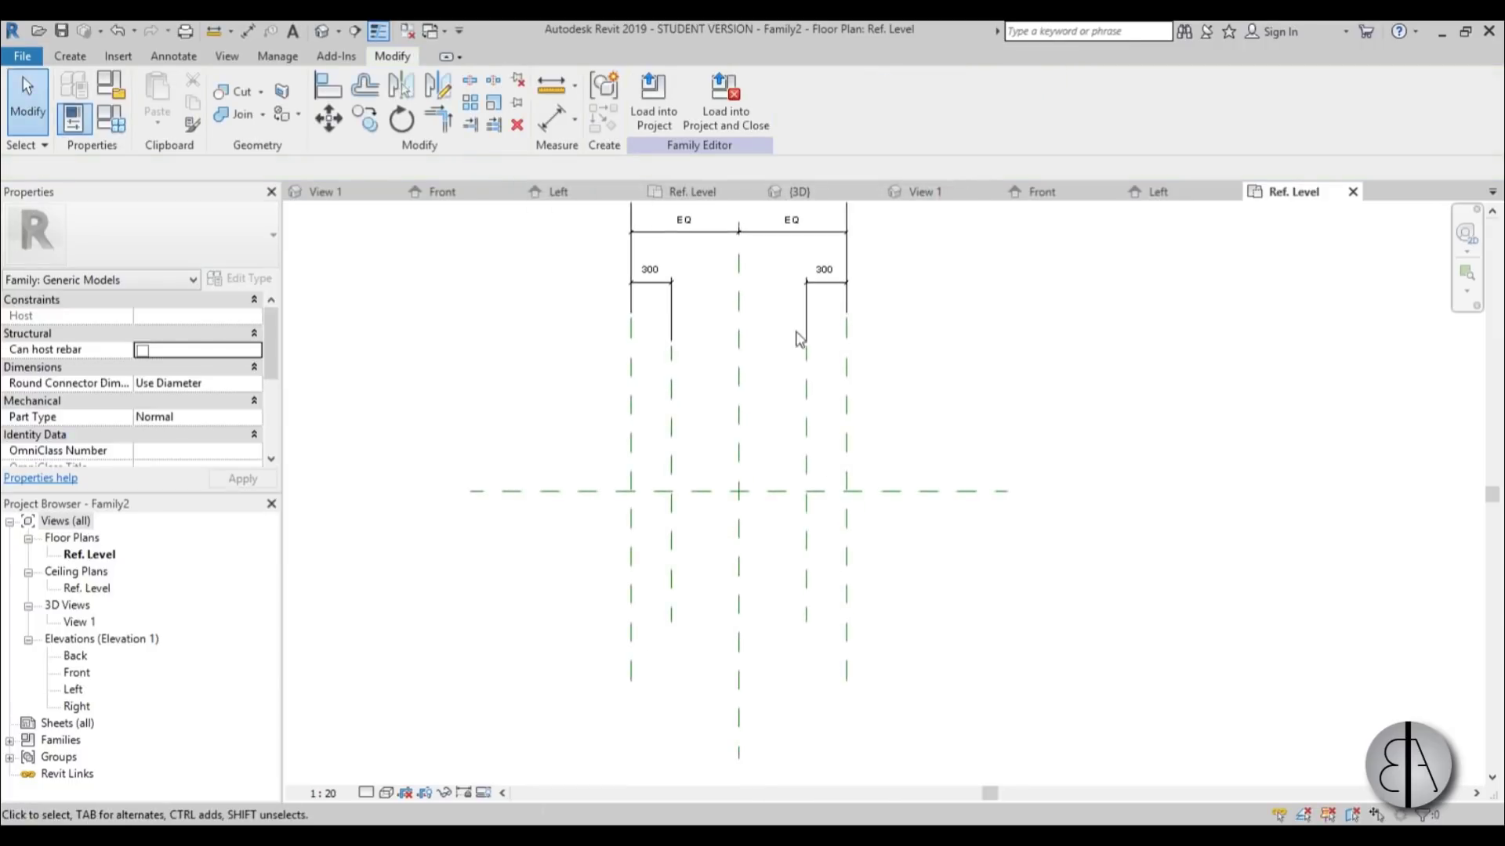
In the Left elevation, add a horizontal reference plane 700 above Ref. Level
double_click(76, 689)
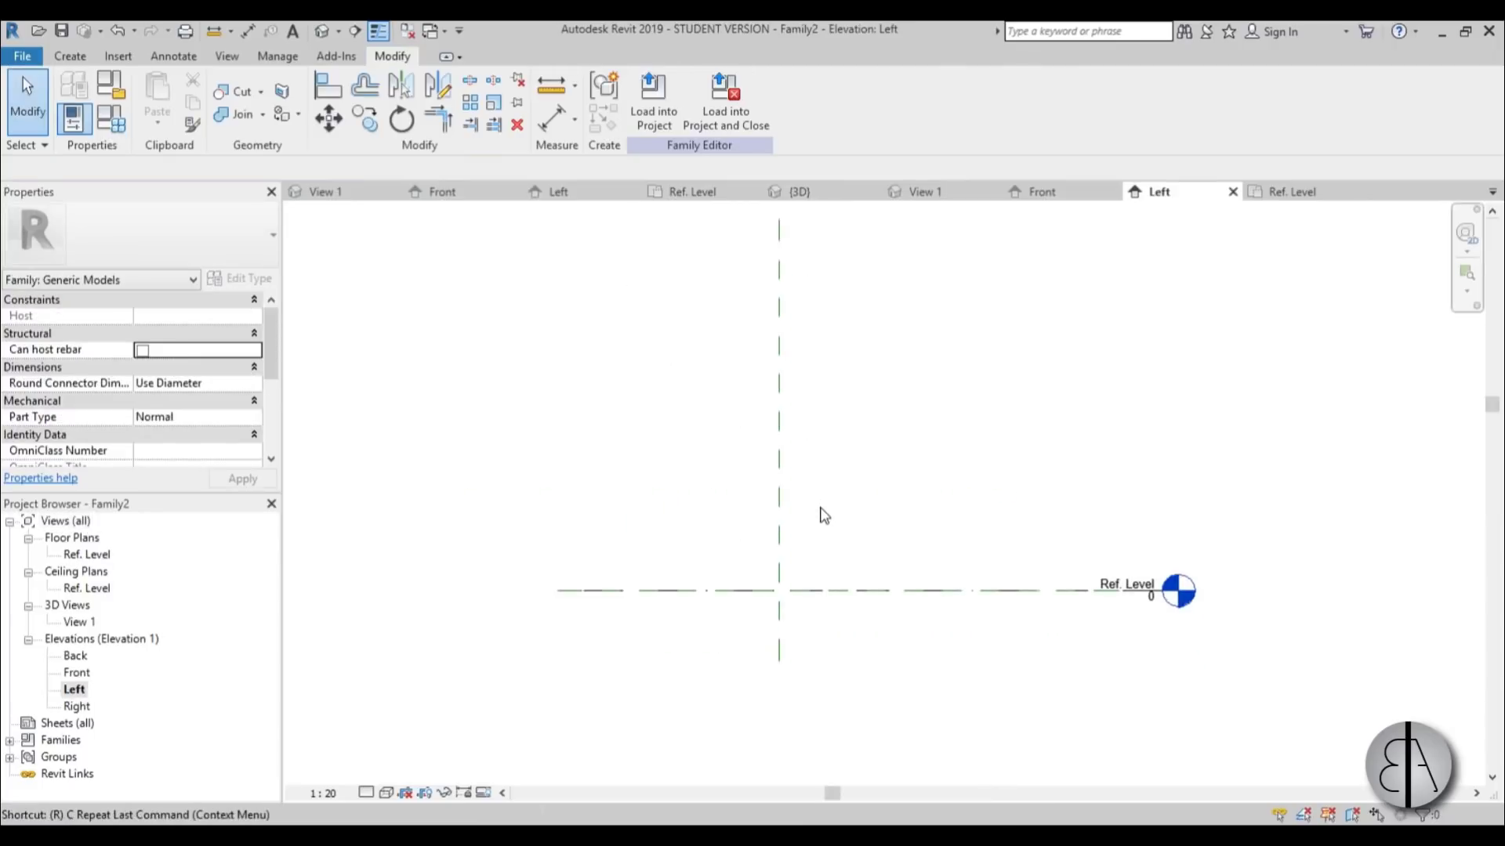
key(p)
click(649, 460)
click(1031, 460)
key(Escape)
key(Escape)
click(901, 460)
click(714, 523)
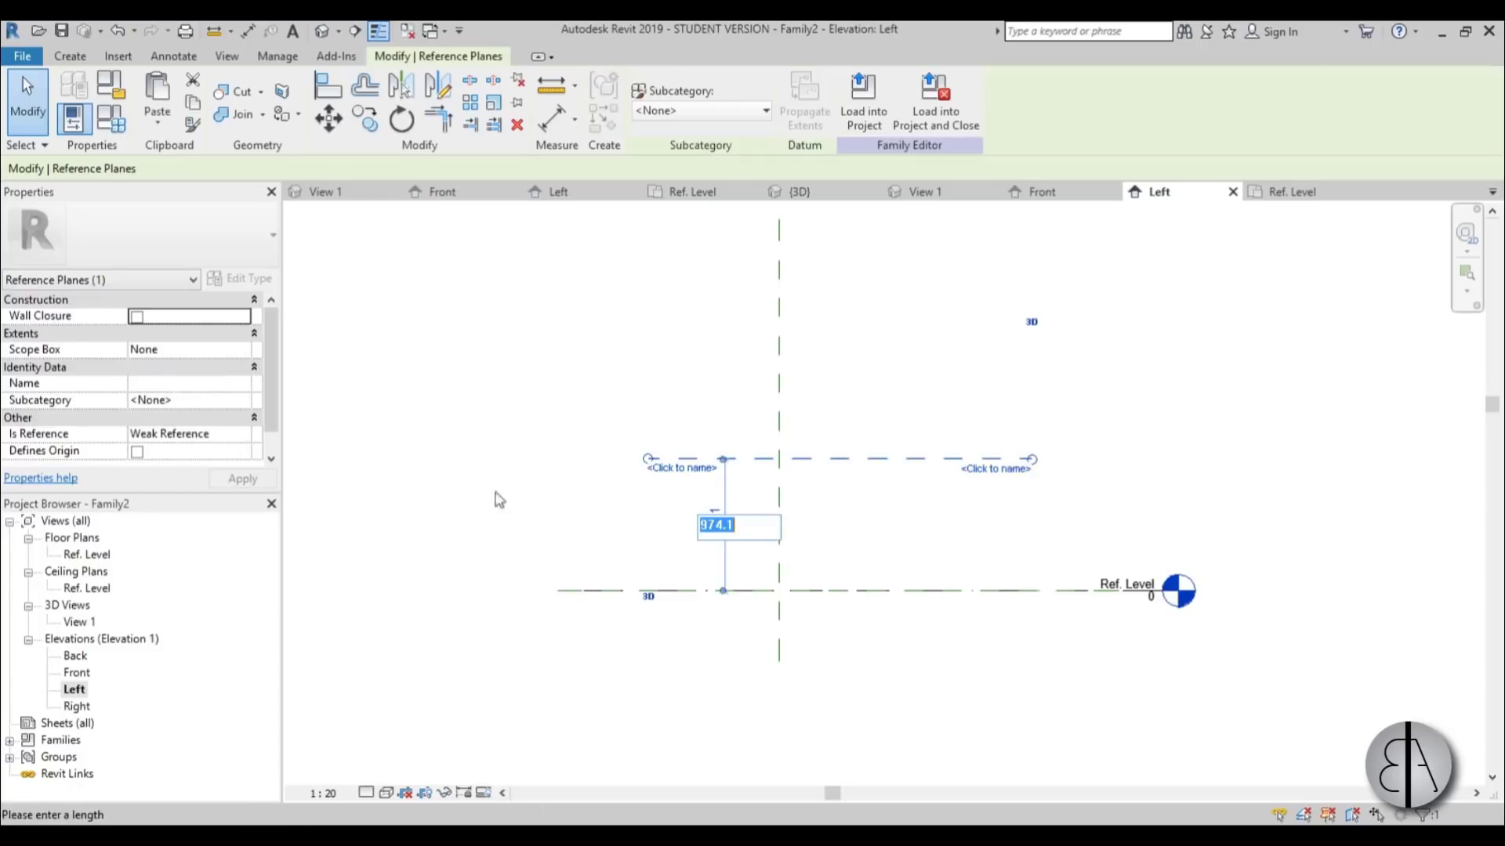
key(Return)
click(453, 475)
scroll(783, 510, up, 5)
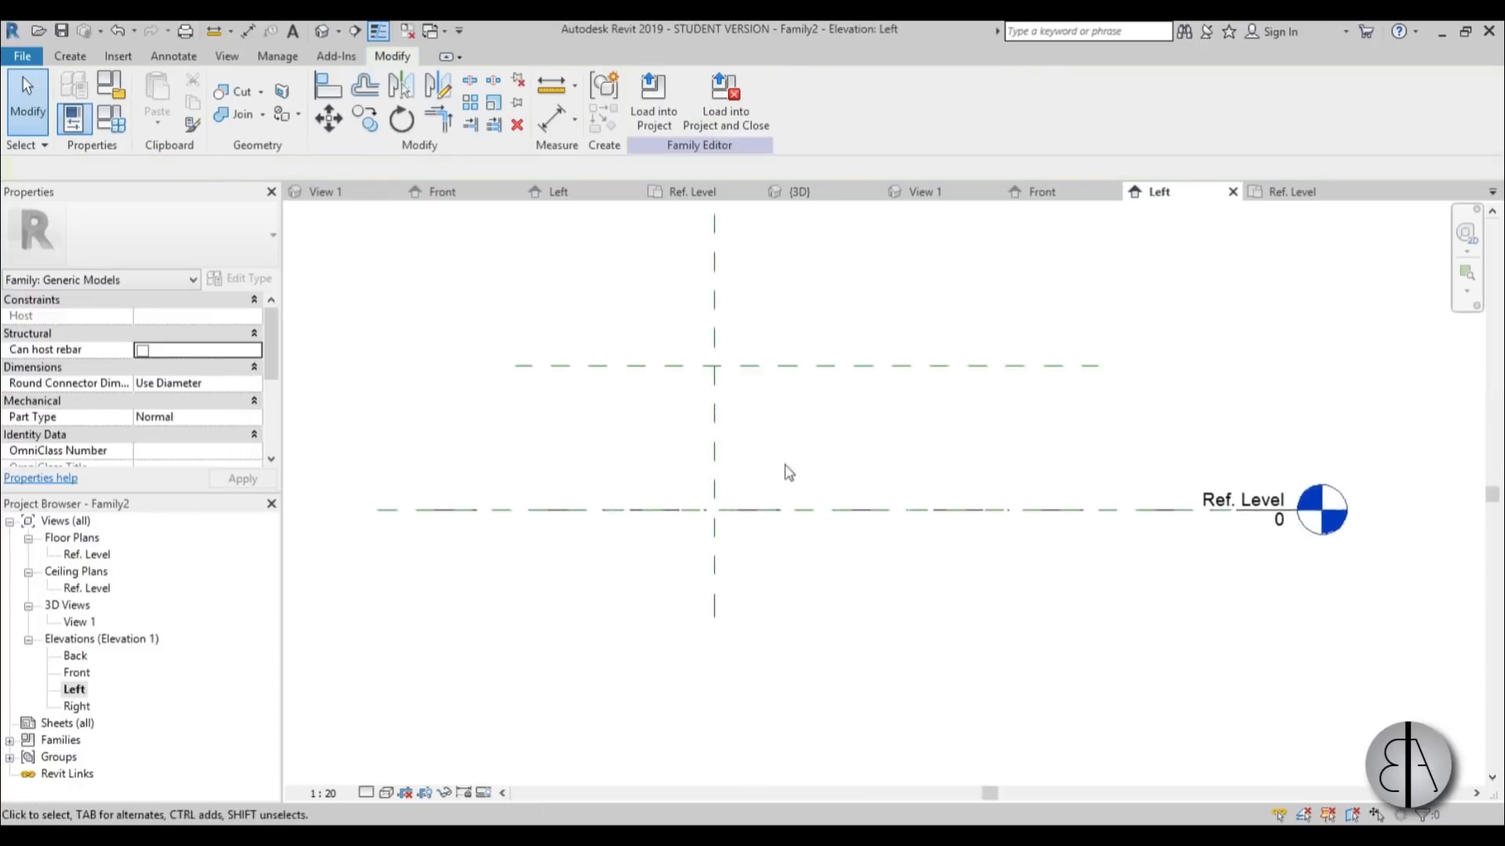
Start an extrusion and sketch a rectangle 30 thick for the tabletop
click(70, 56)
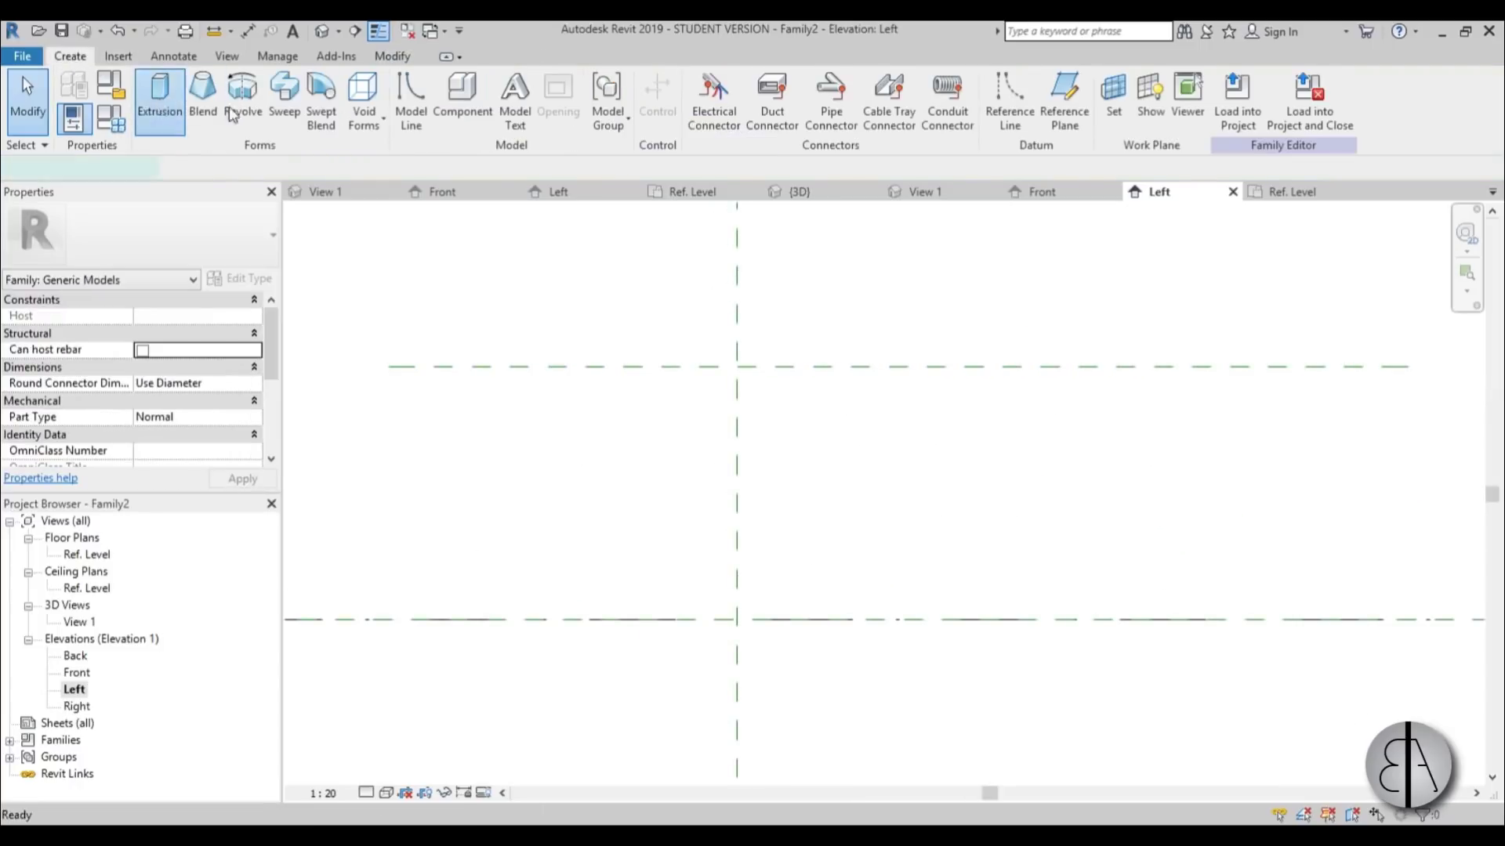
click(160, 96)
click(573, 366)
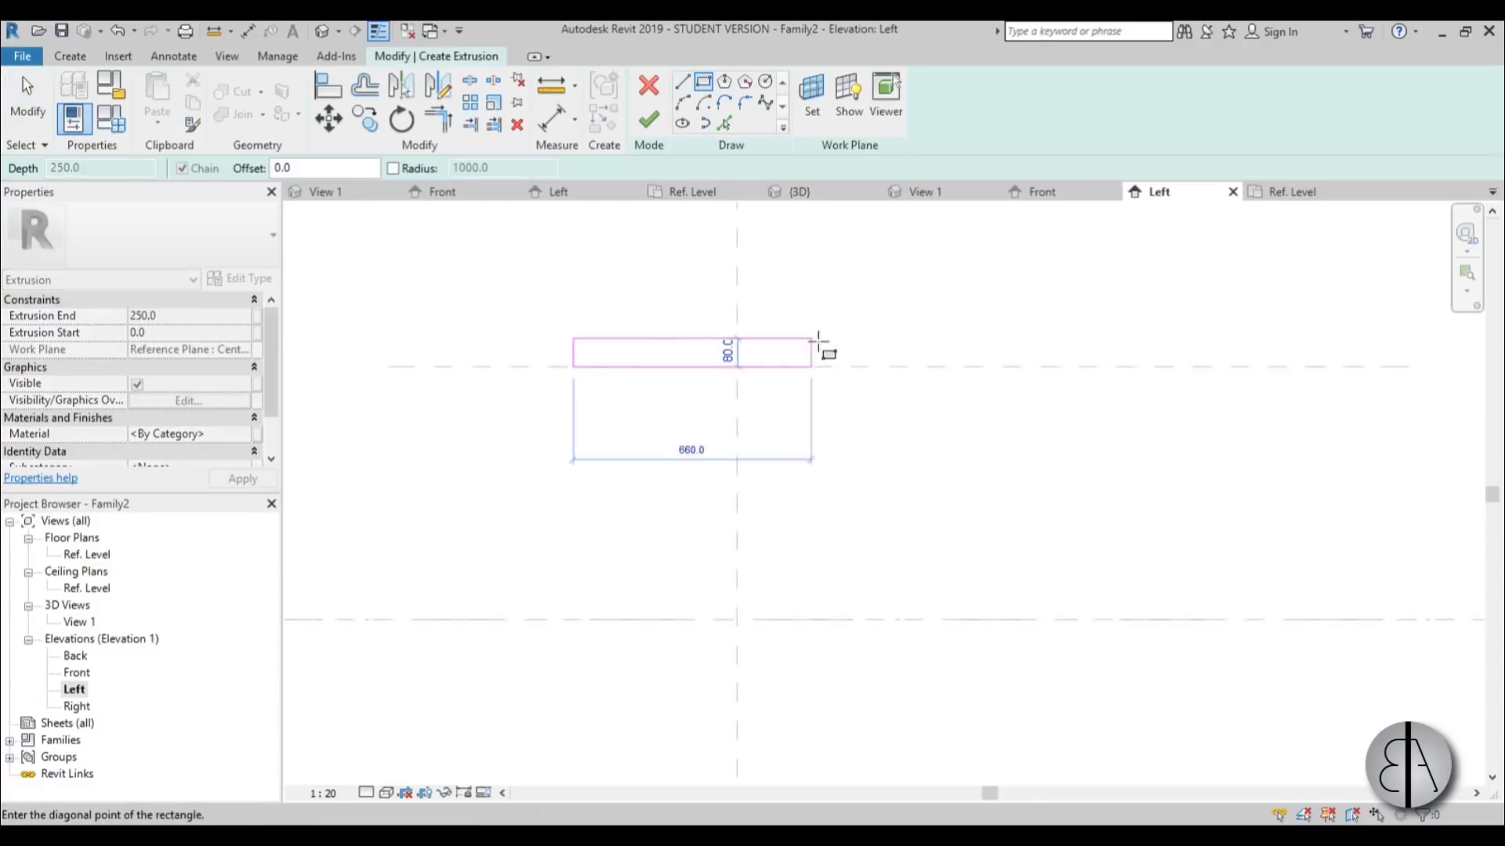
click(933, 346)
key(Escape)
key(Escape)
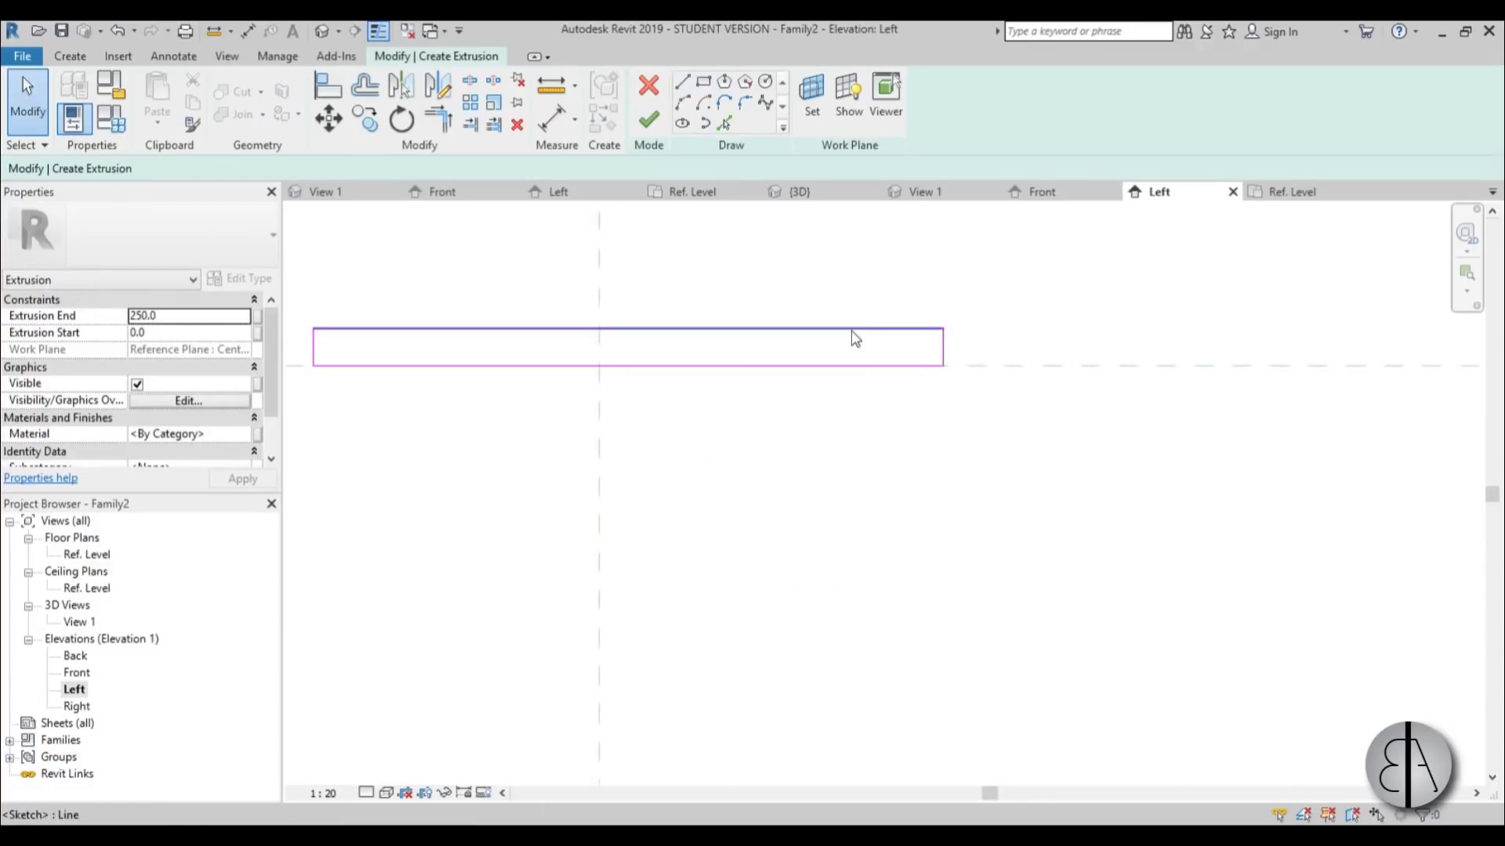
click(850, 345)
scroll(733, 403, up, 2)
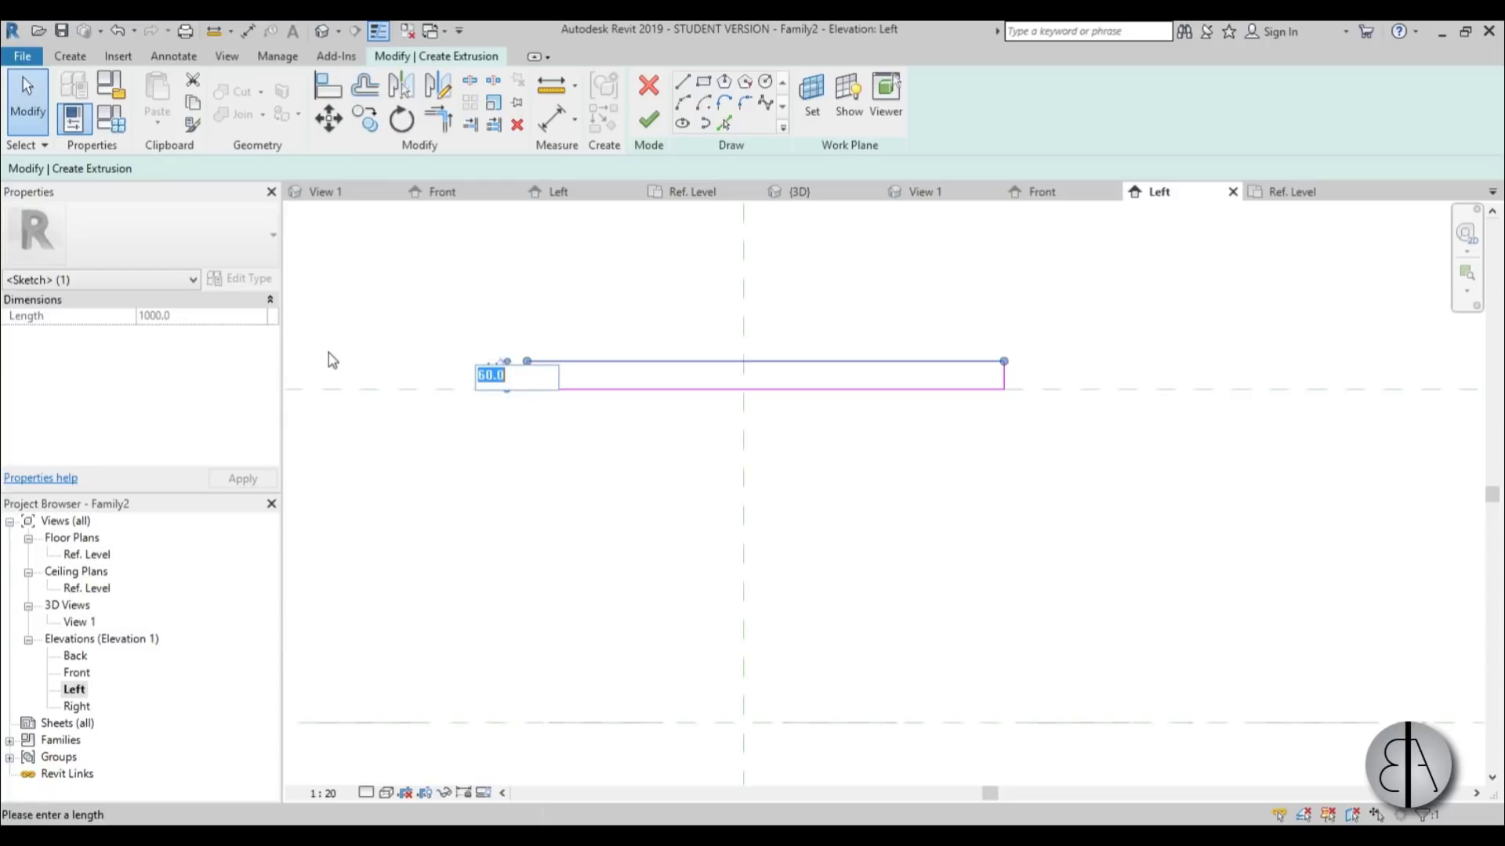
text(30)
key(Return)
key(Escape)
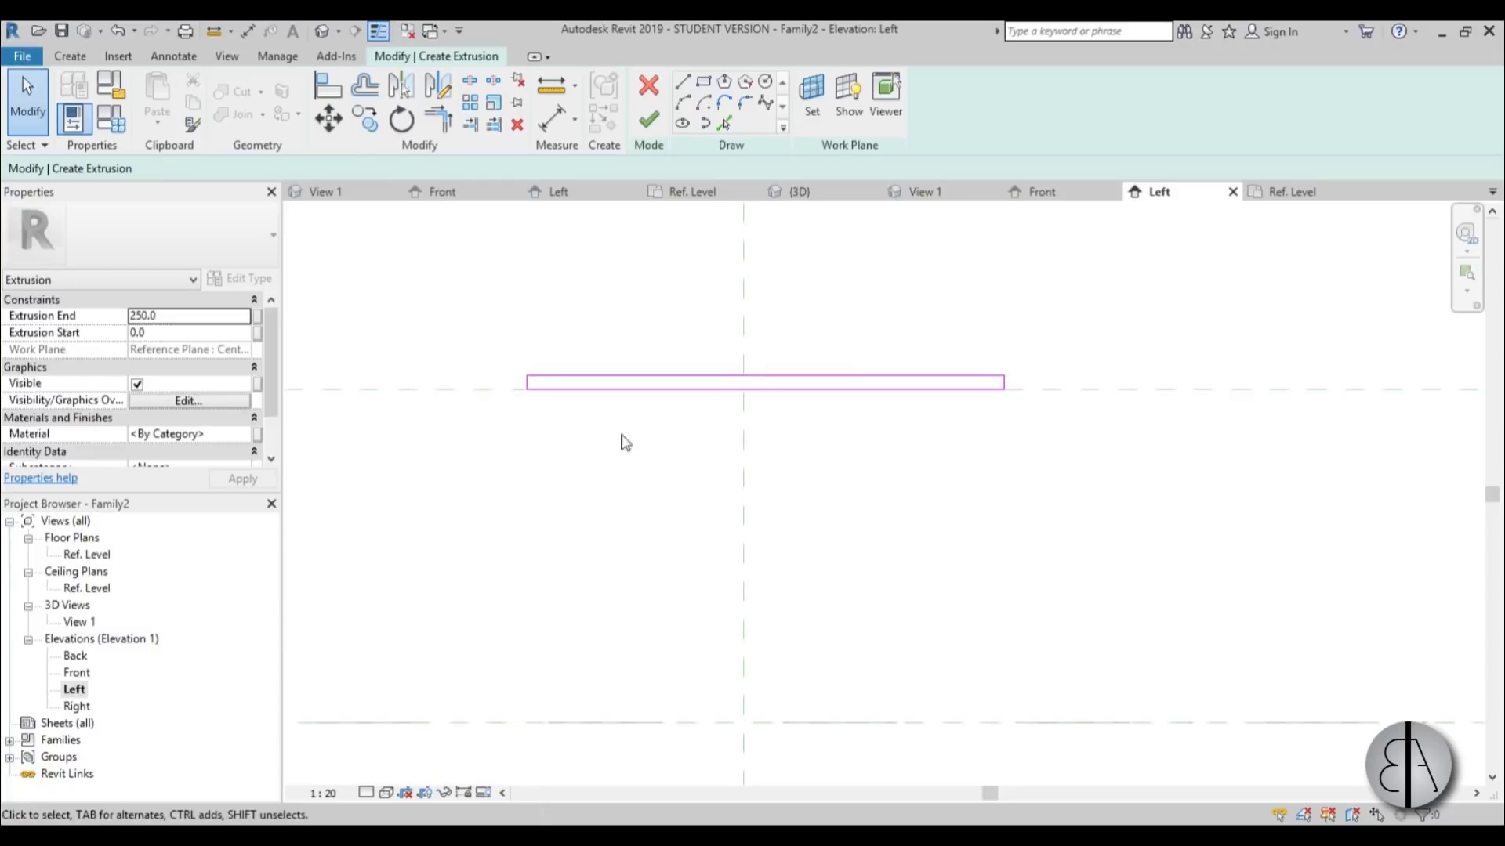
scroll(746, 477, up, 2)
Place both rectangle ends 400 from the centre plane
click(1064, 407)
scroll(757, 376, down, 2)
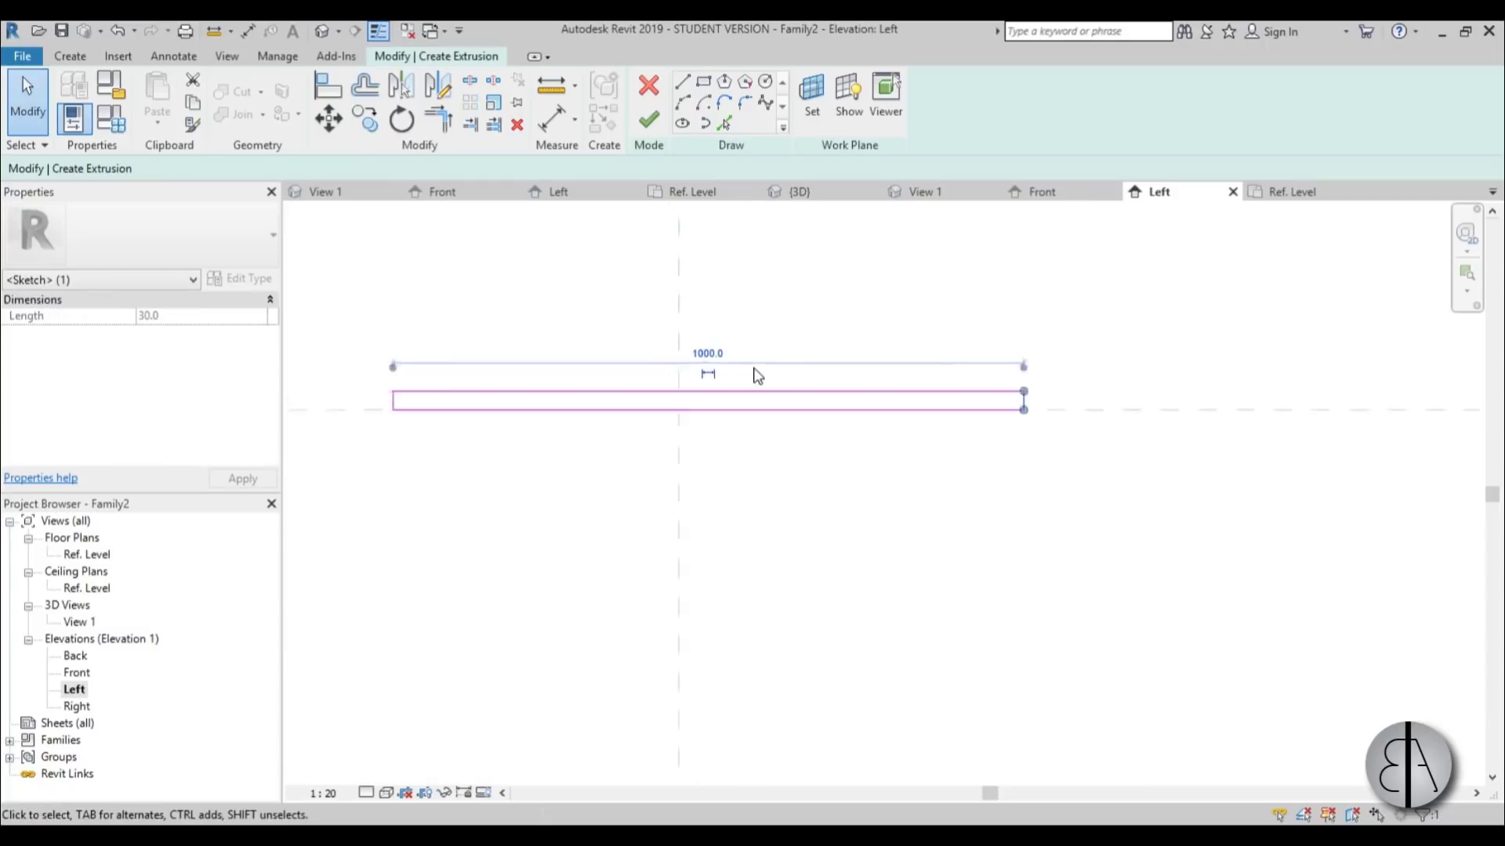
drag(481, 366, 698, 359)
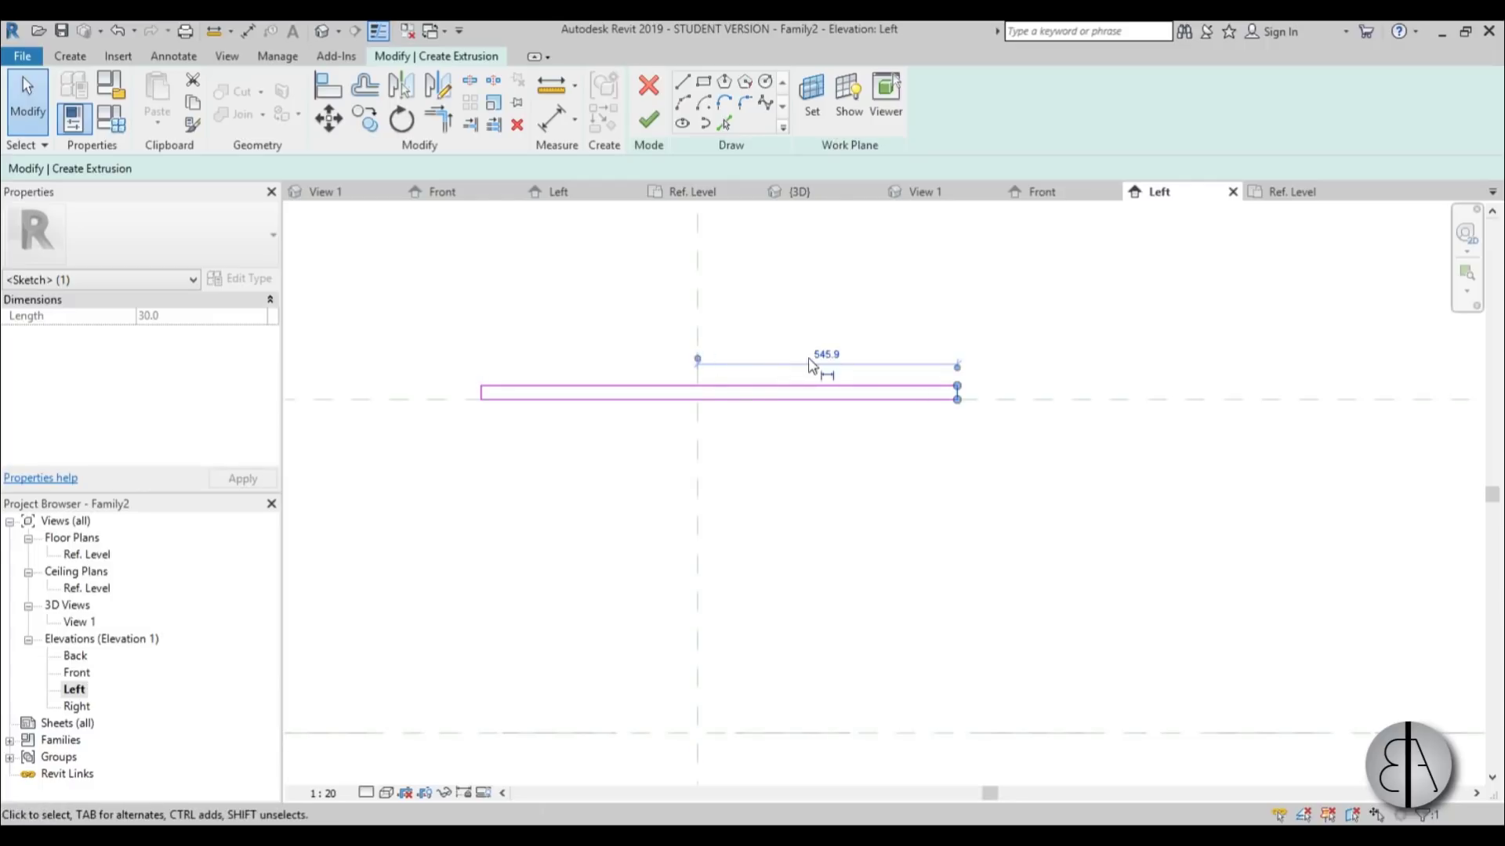
text(400)
key(Return)
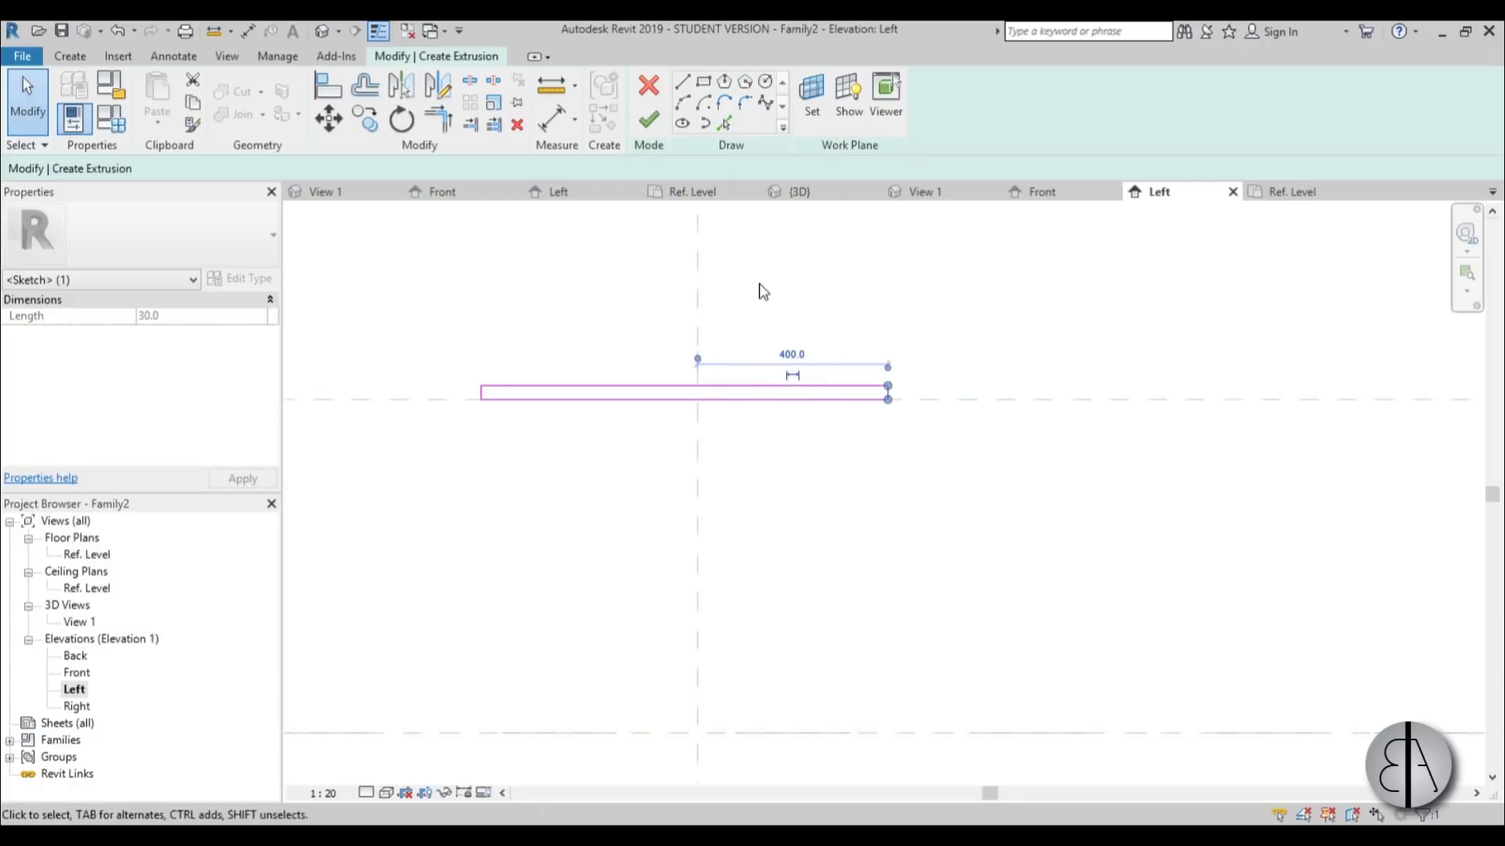
scroll(473, 394, up, 2)
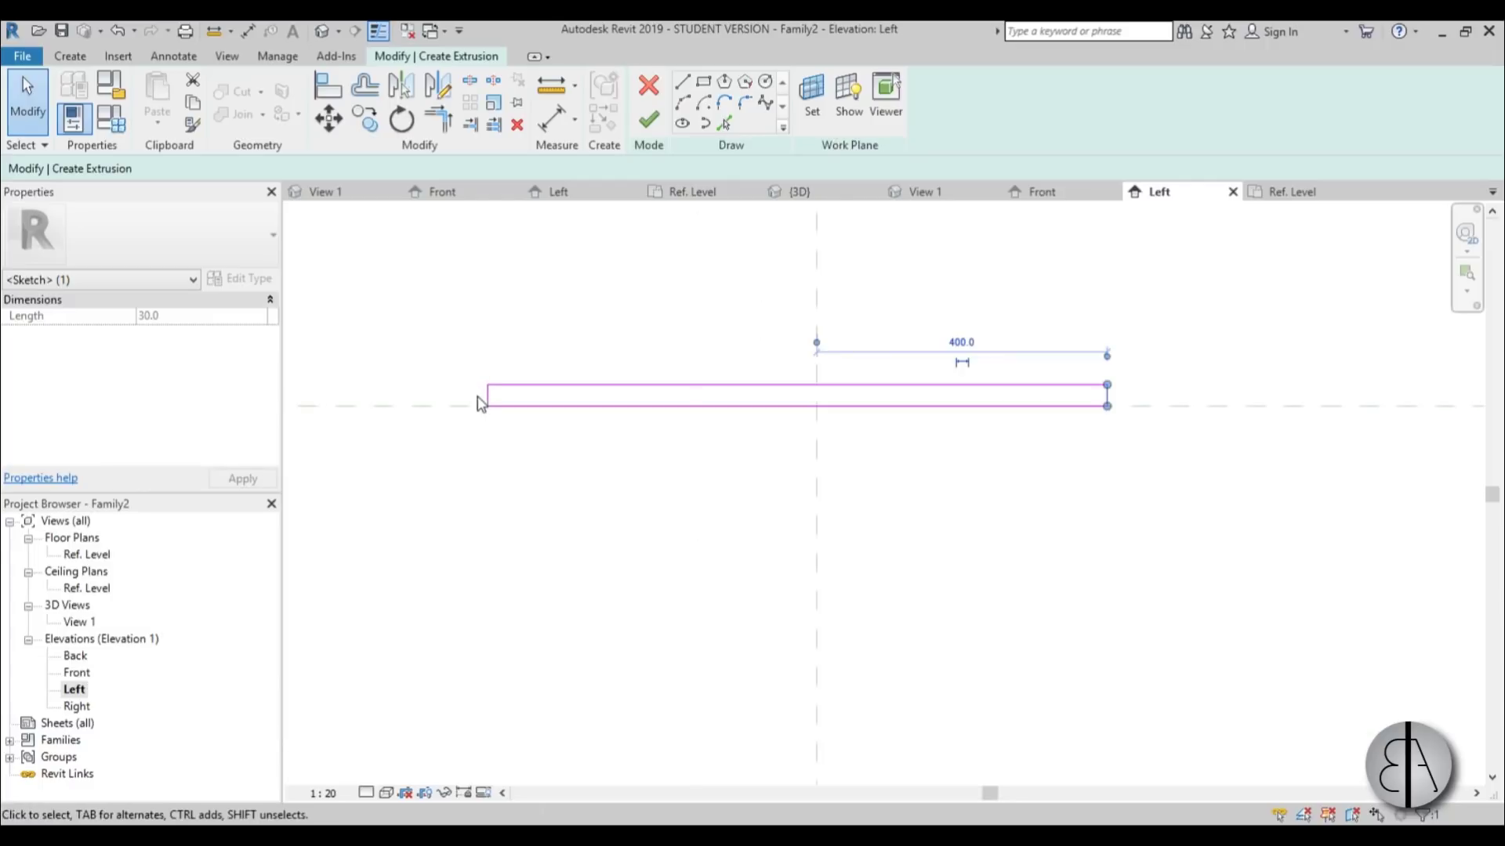
click(481, 393)
drag(1076, 434, 825, 349)
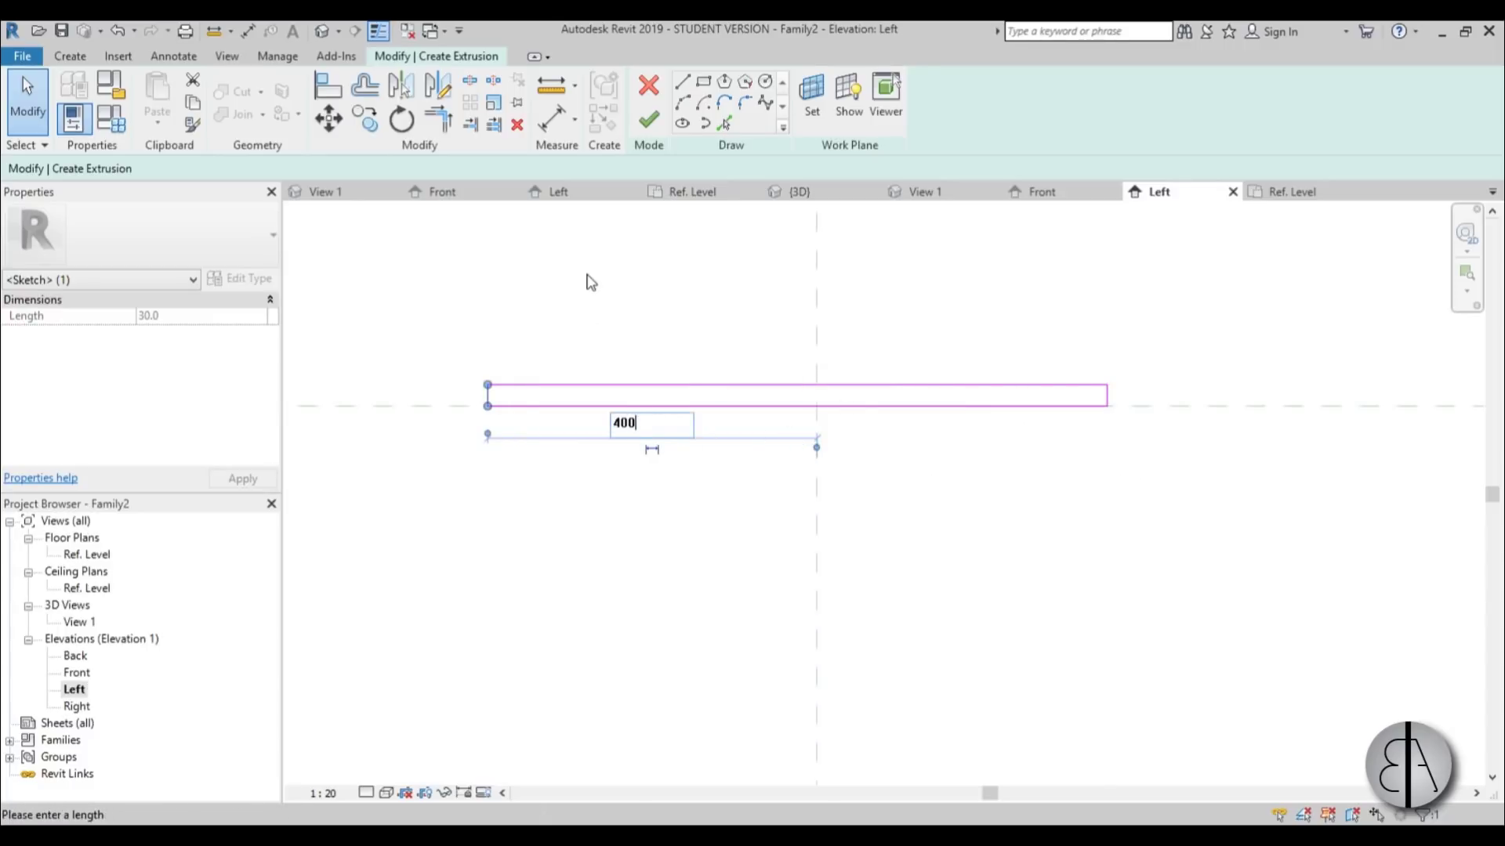
text(0)
key(Return)
click(646, 334)
scroll(689, 464, down, 1)
mouse_move(688, 464)
middle_down()
mouse_move(678, 398)
mouse_move(683, 456)
middle_up()
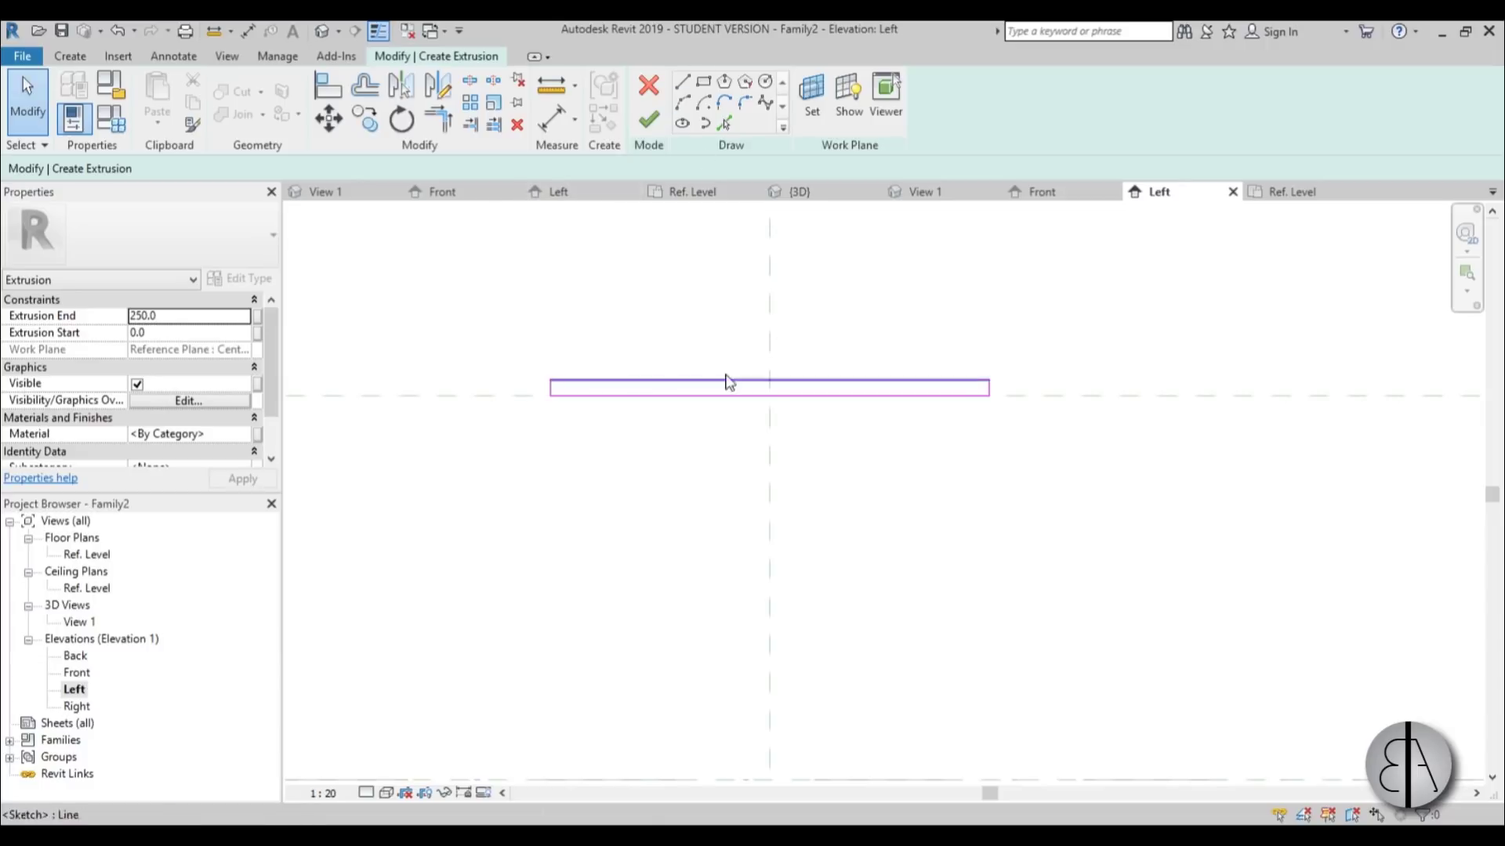
Finish the tabletop extrusion, stretch it from -800.0 to 800.0 in Front elevation, then view Ref. Level
click(647, 121)
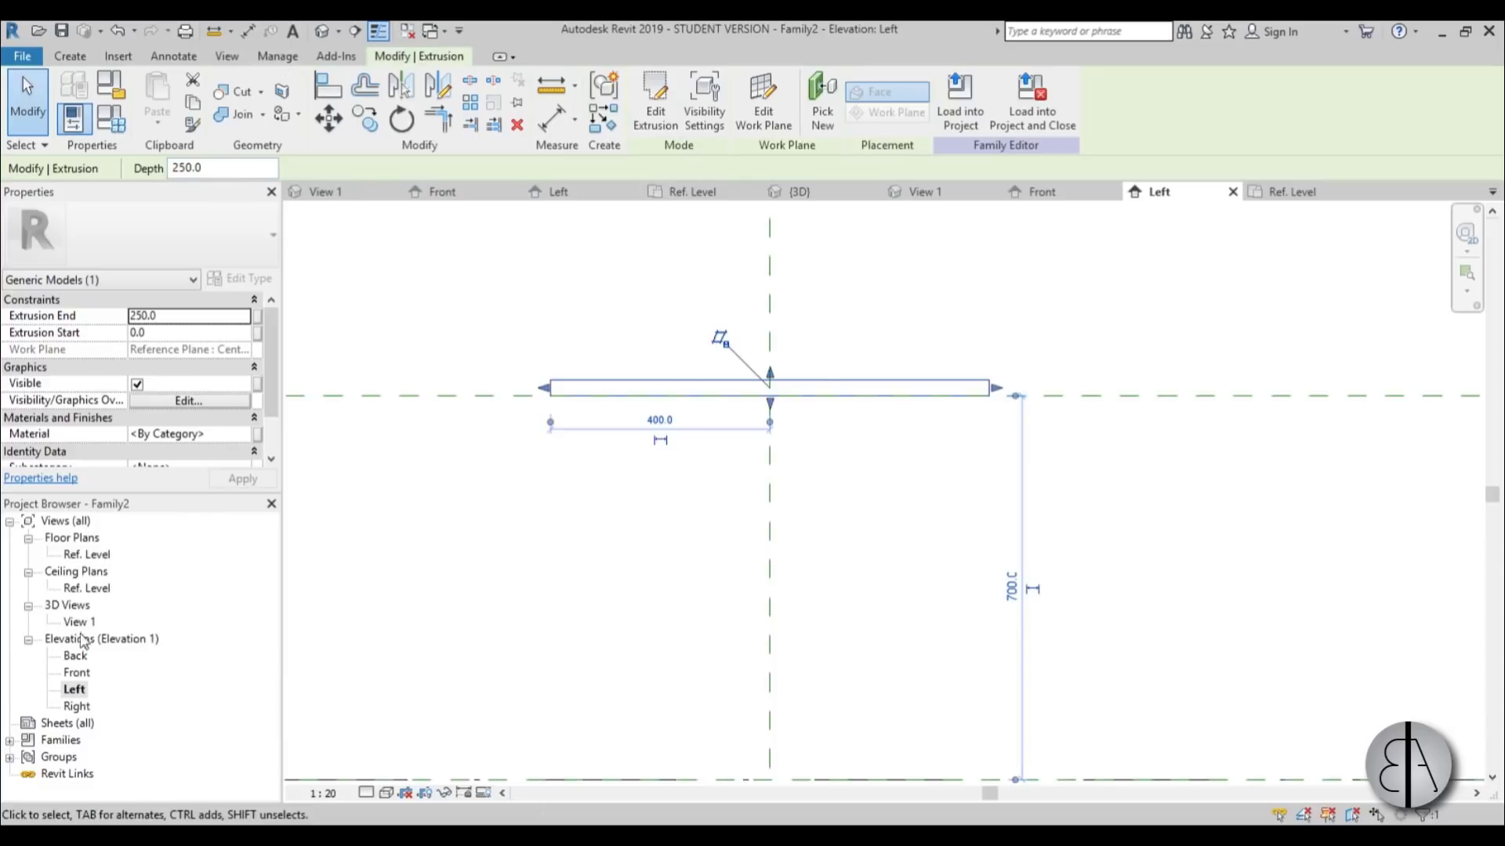
double_click(77, 672)
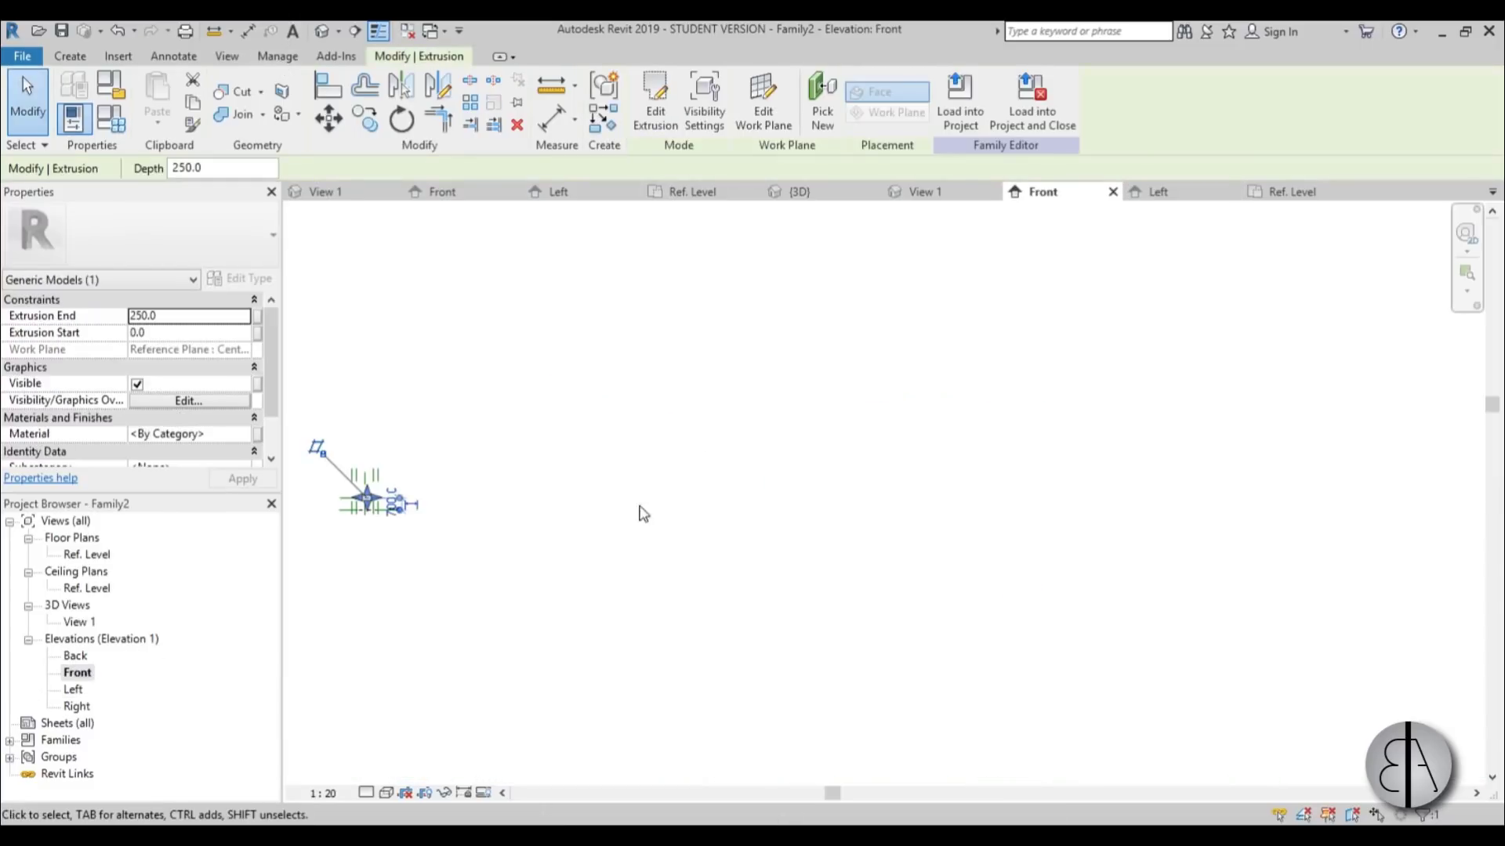
scroll(717, 419, up, 5)
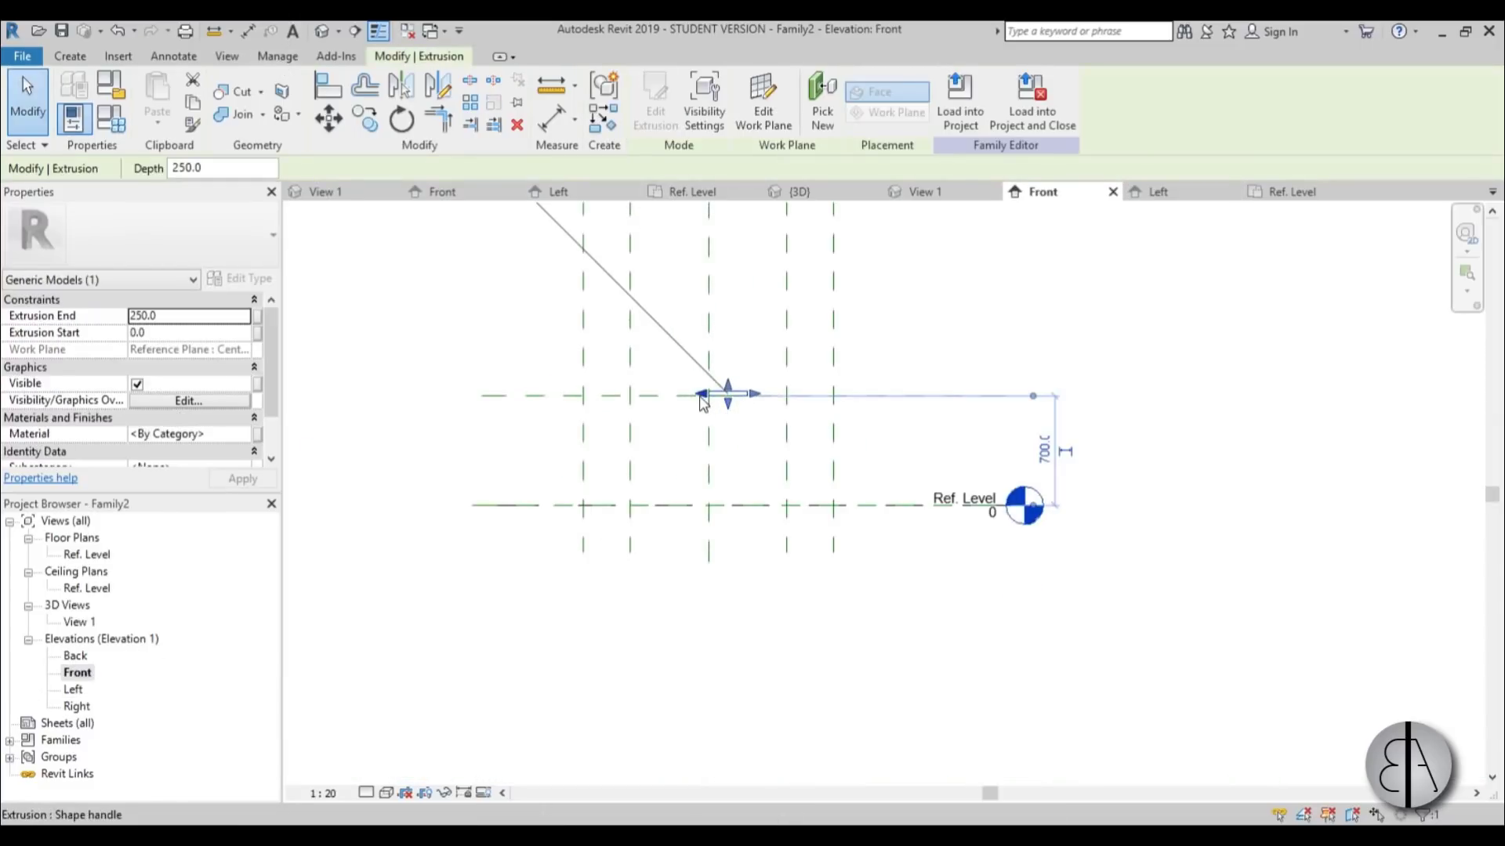
drag(701, 399, 577, 395)
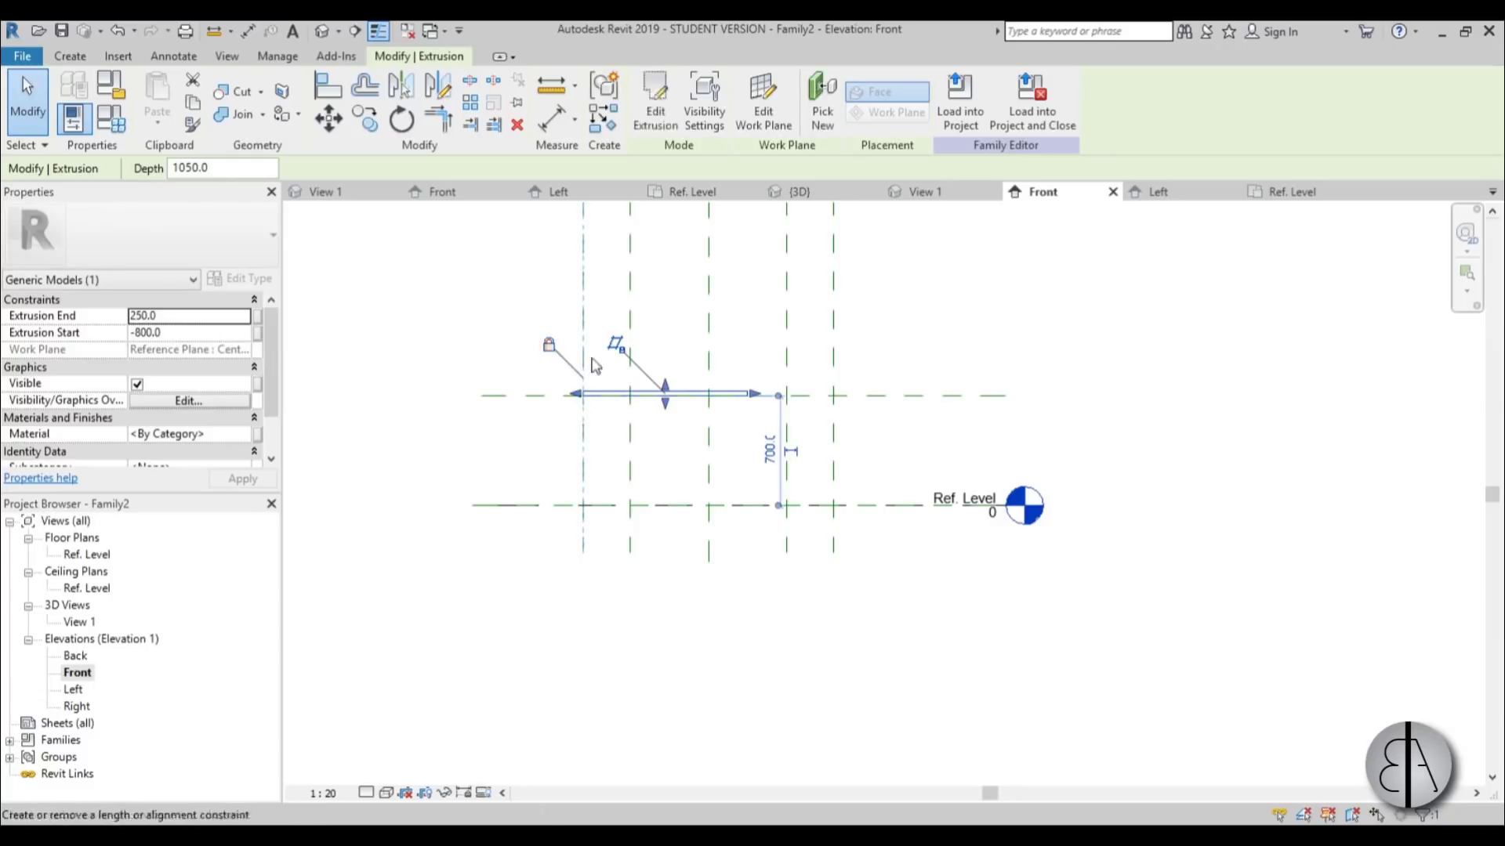
drag(757, 394, 846, 409)
click(496, 405)
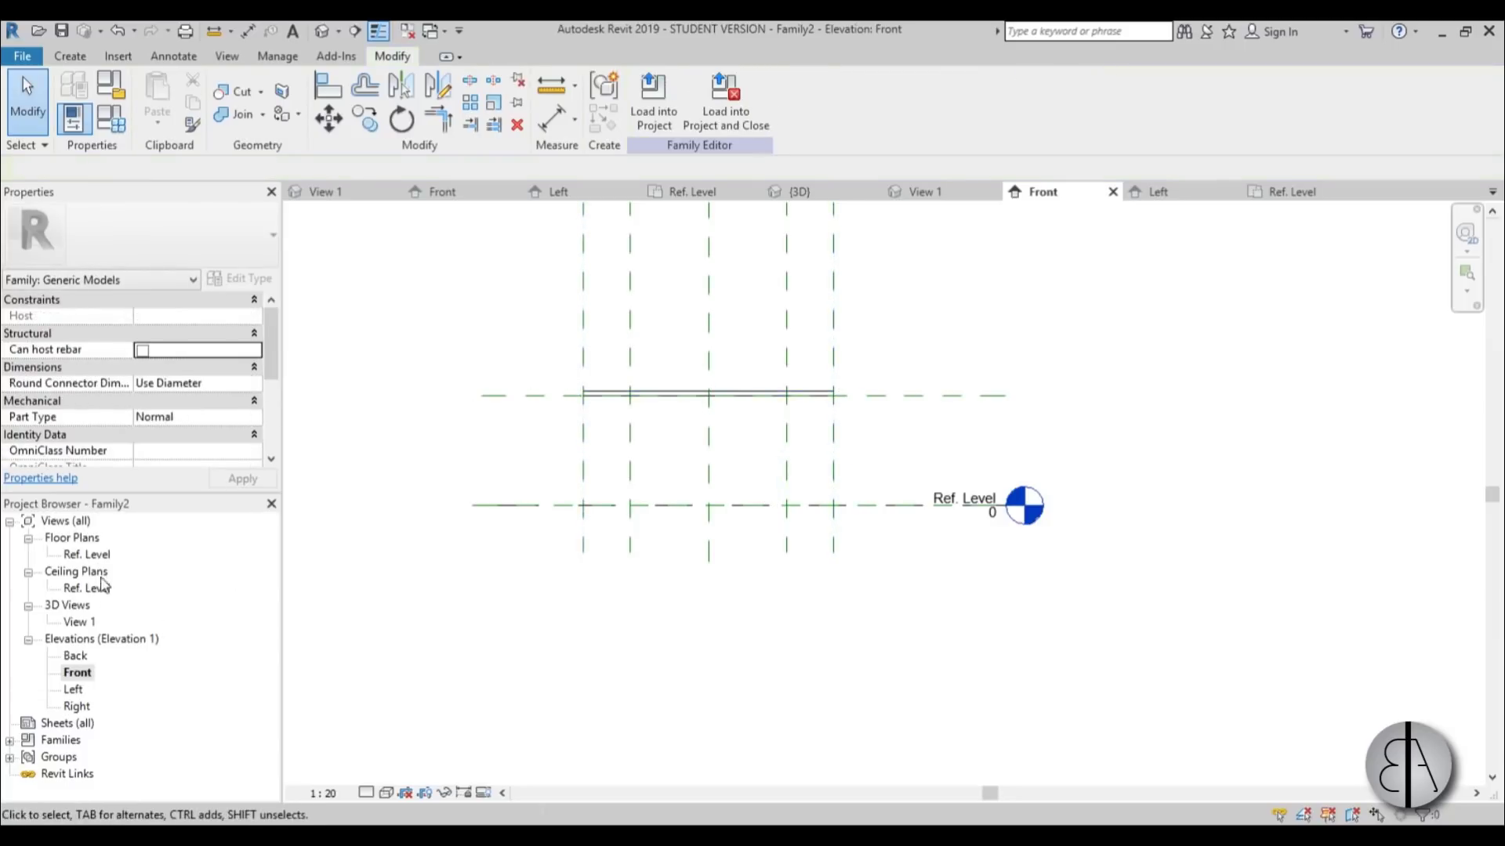
double_click(90, 554)
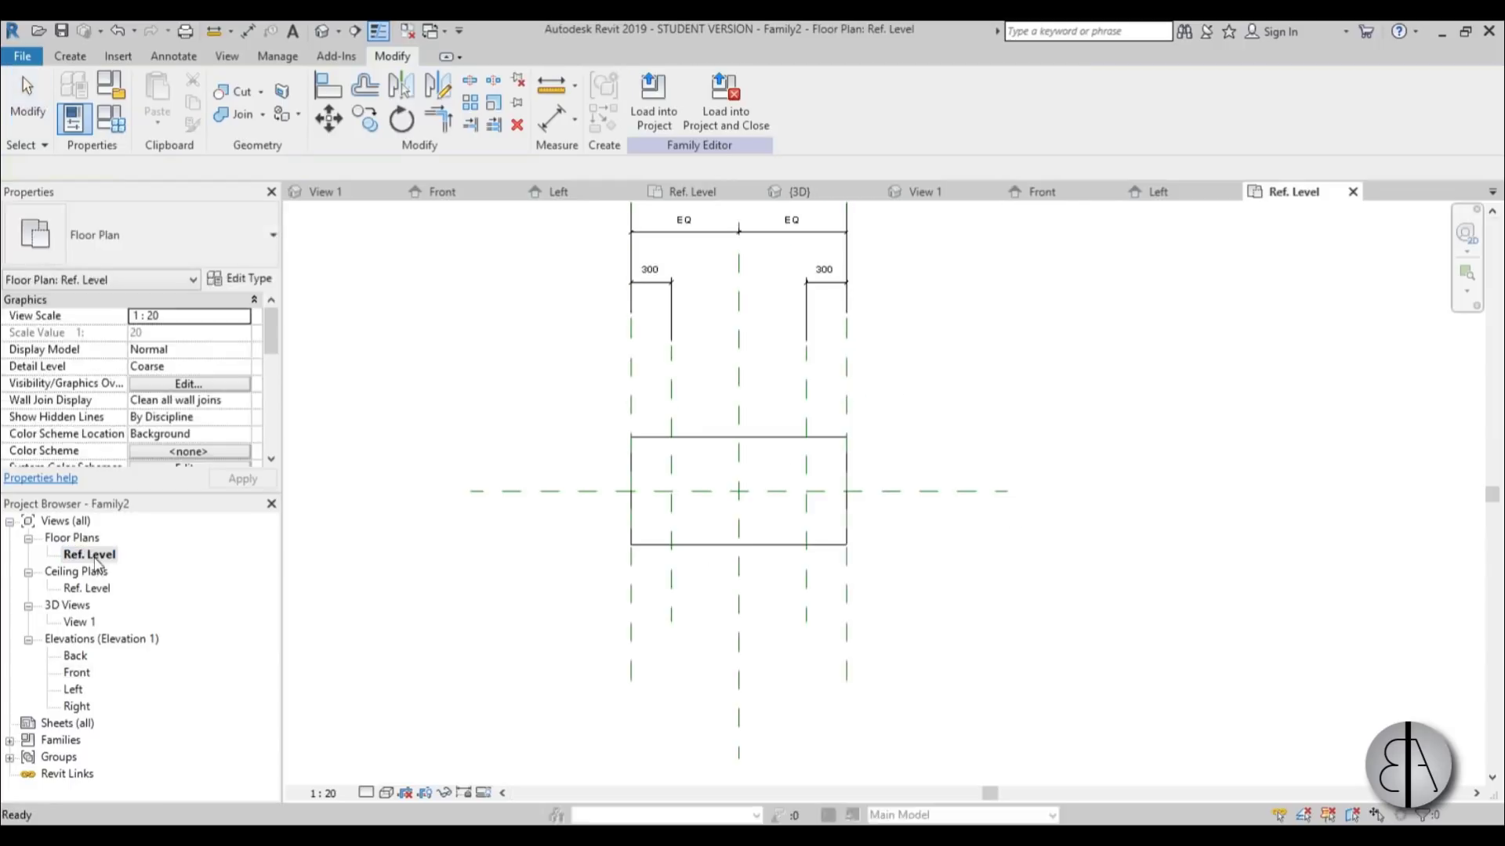
Load the sawhorse family into the desk family and place one inside the tabletop outline
click(799, 192)
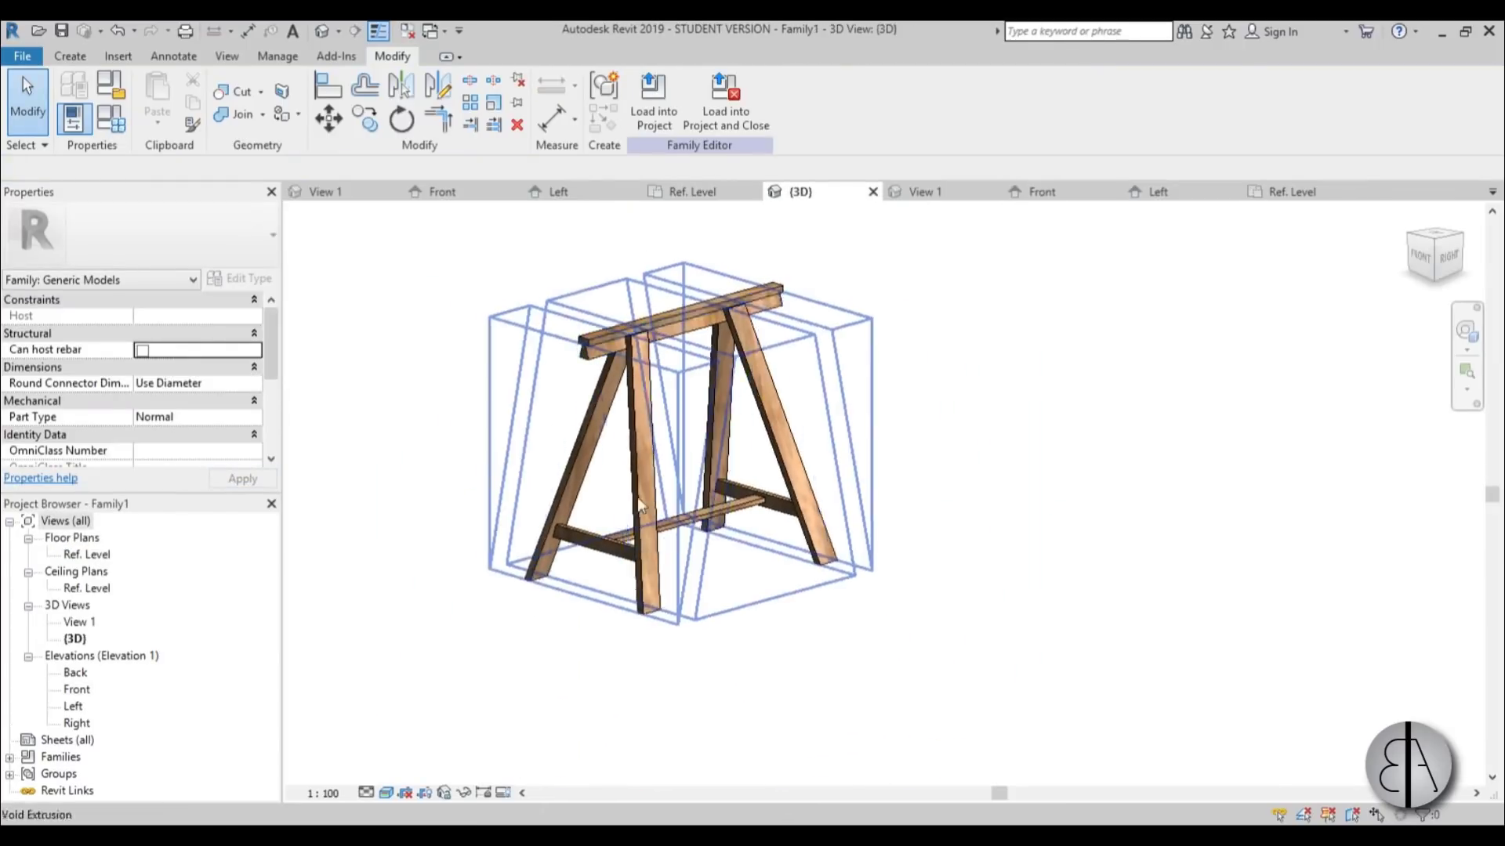
click(666, 126)
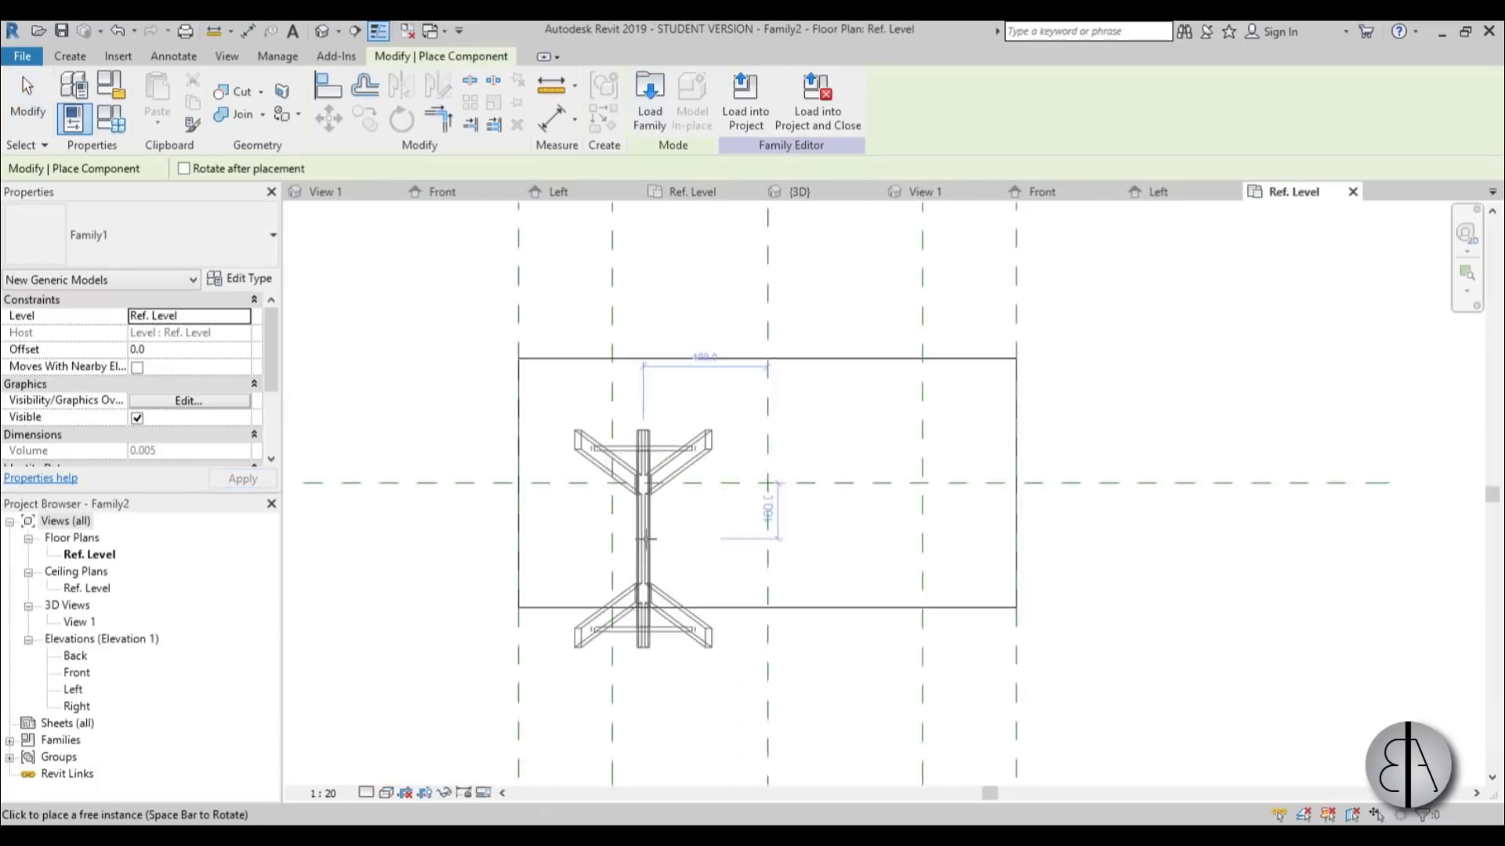
scroll(646, 541, up, 1)
click(657, 441)
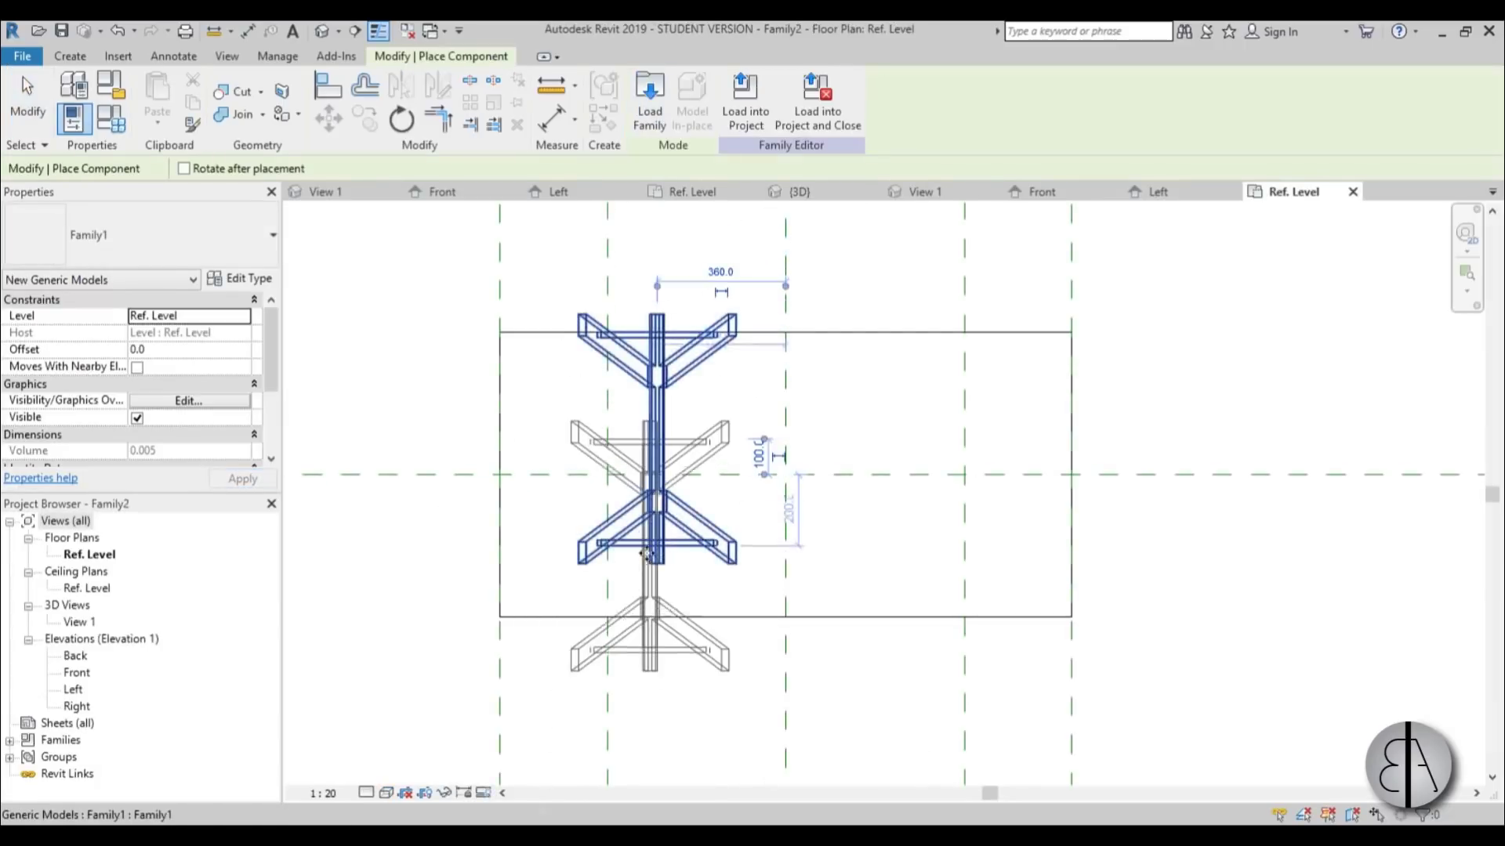
key(Escape)
key(Escape)
middle_drag(715, 447, 678, 418)
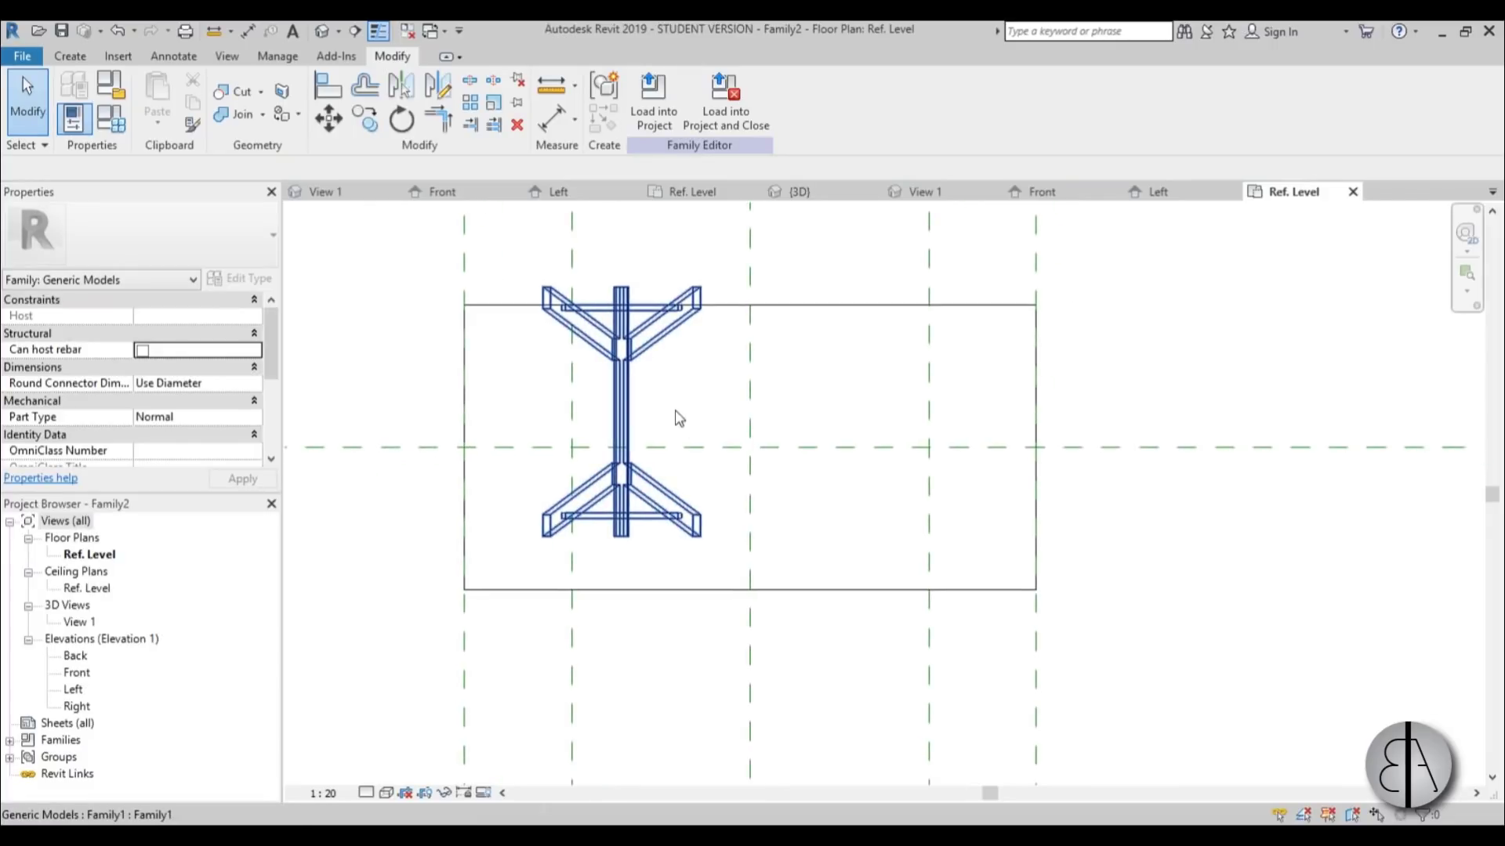
Align the sawhorse to the left vertical and the horizontal reference planes with AL
key(a)
key(l)
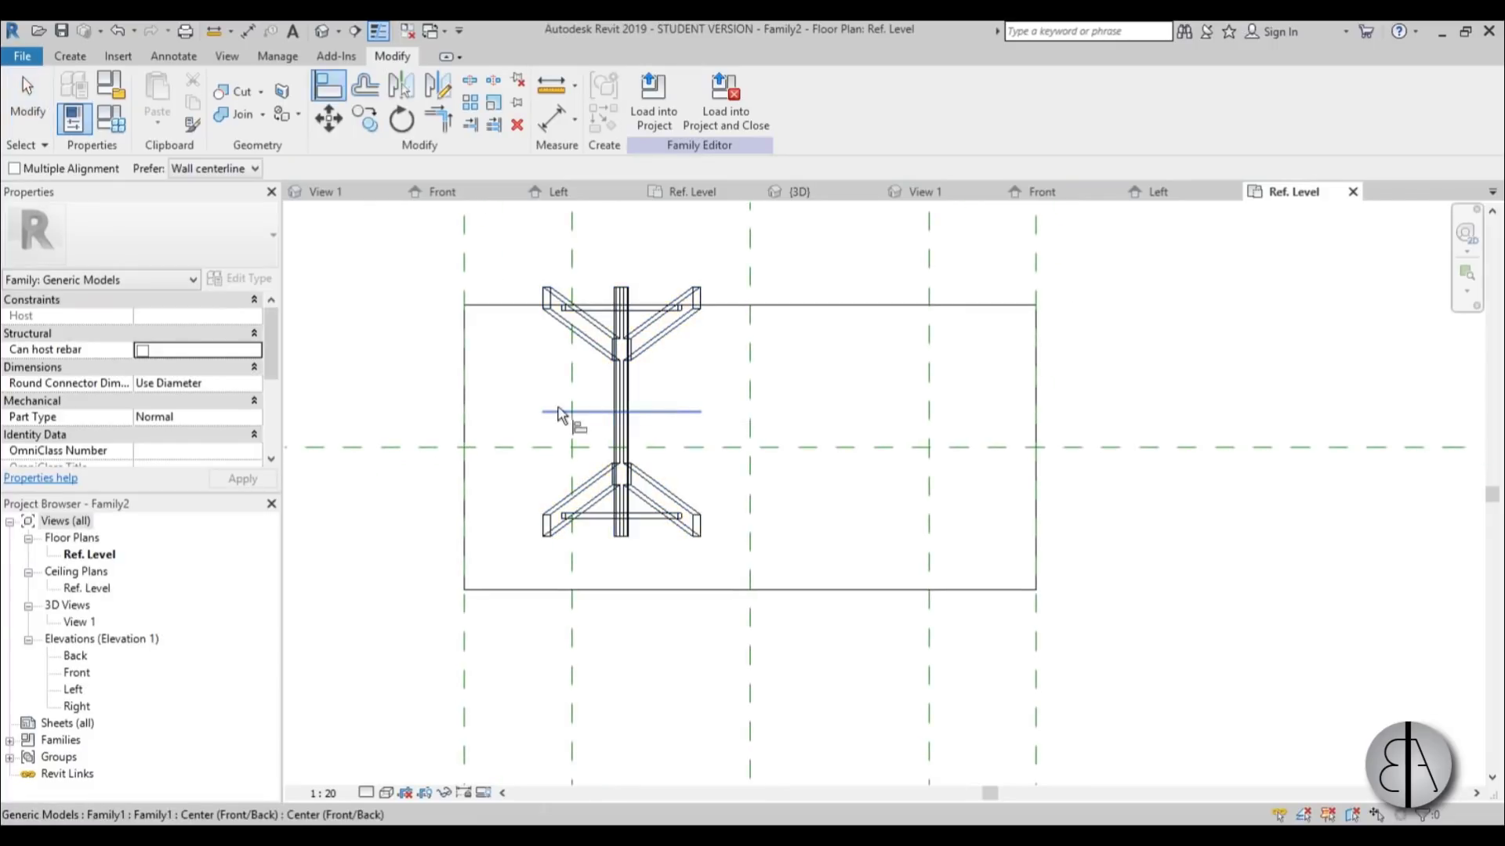
click(572, 396)
scroll(604, 337, up, 4)
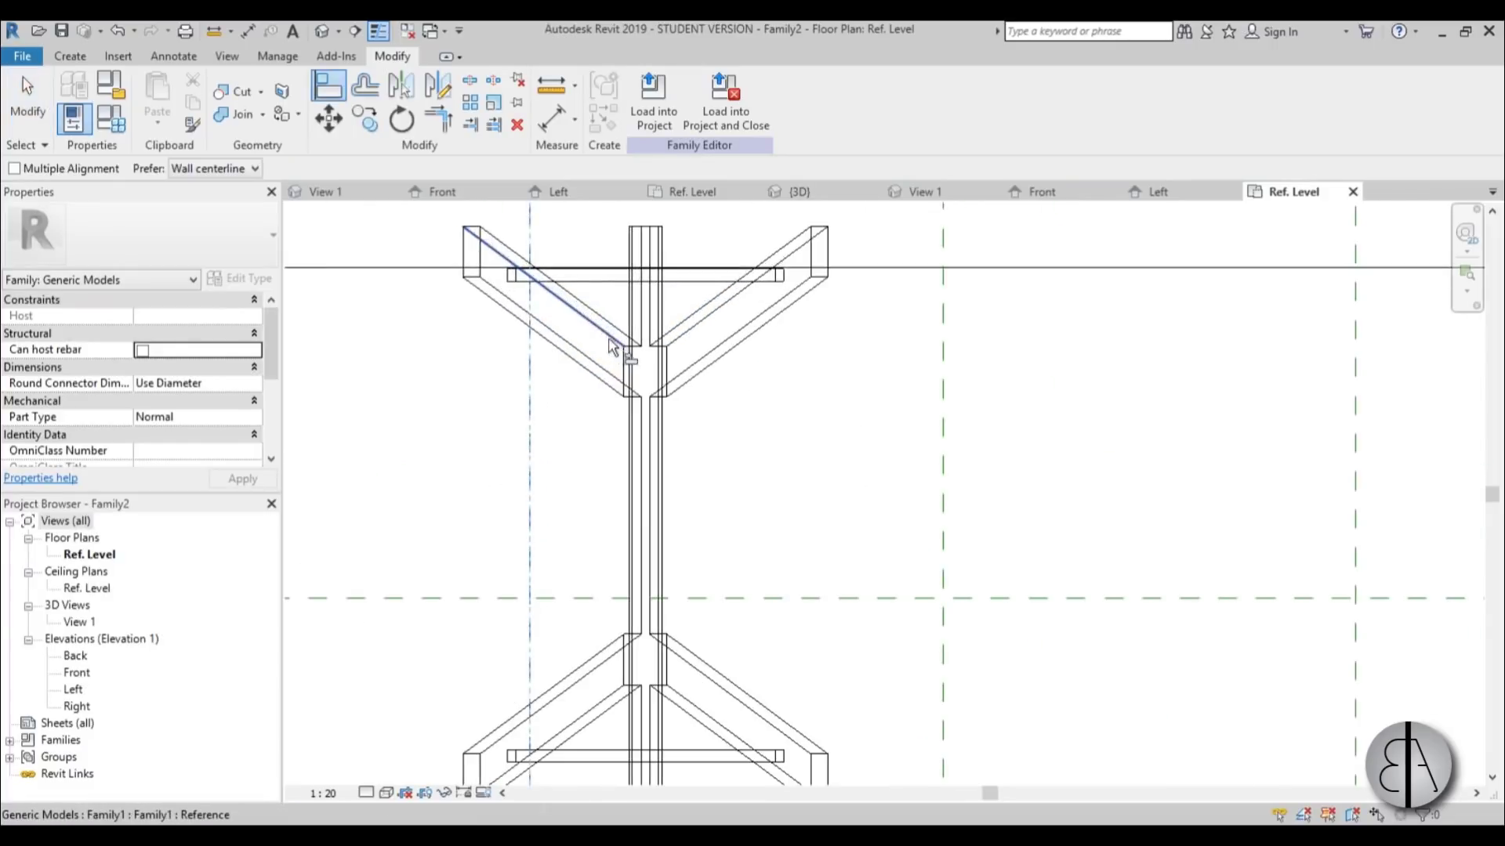
click(639, 372)
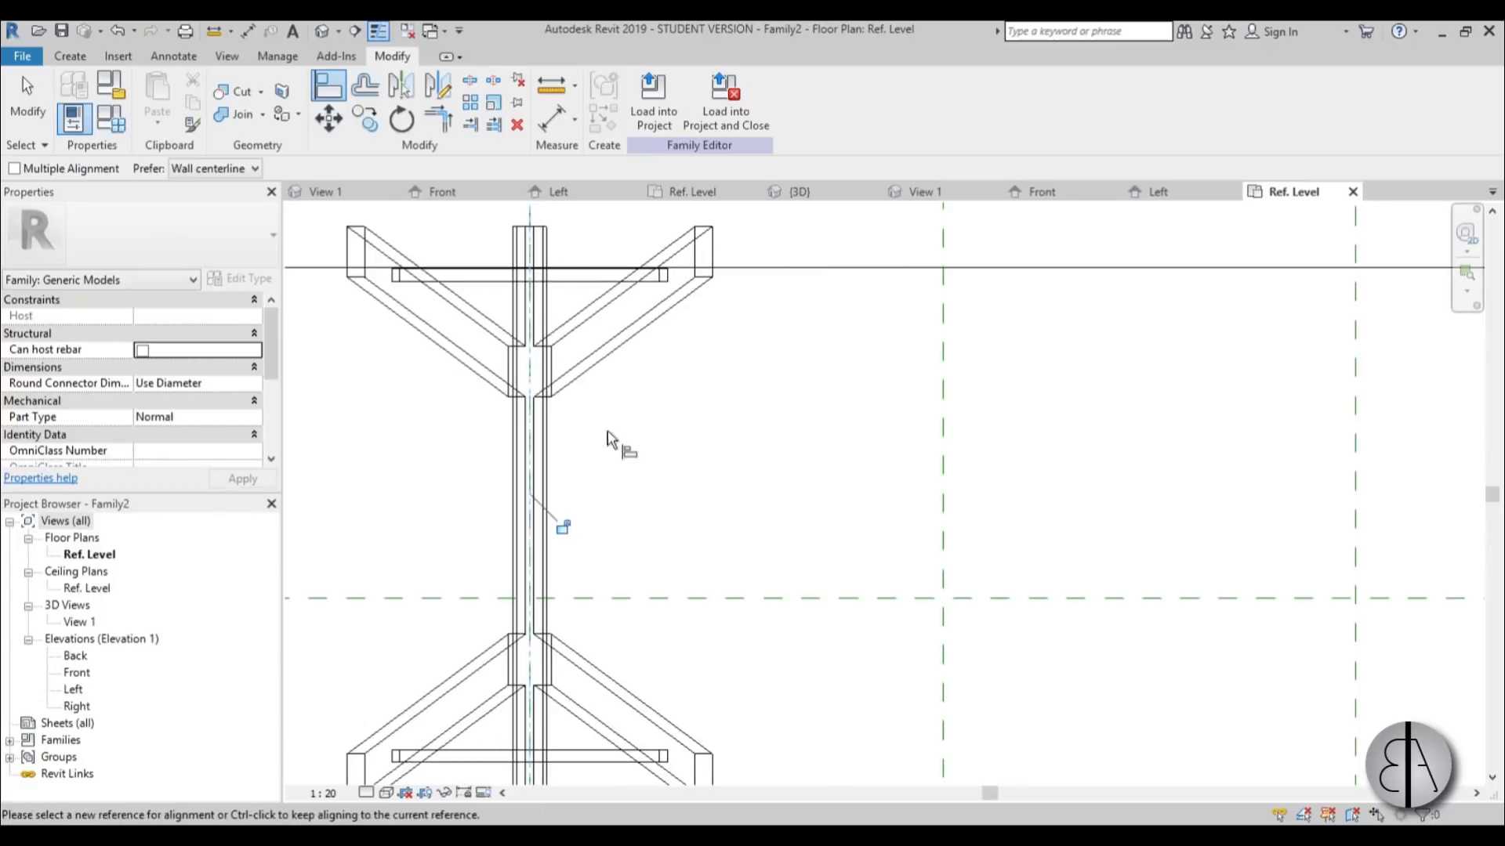
click(619, 600)
click(554, 517)
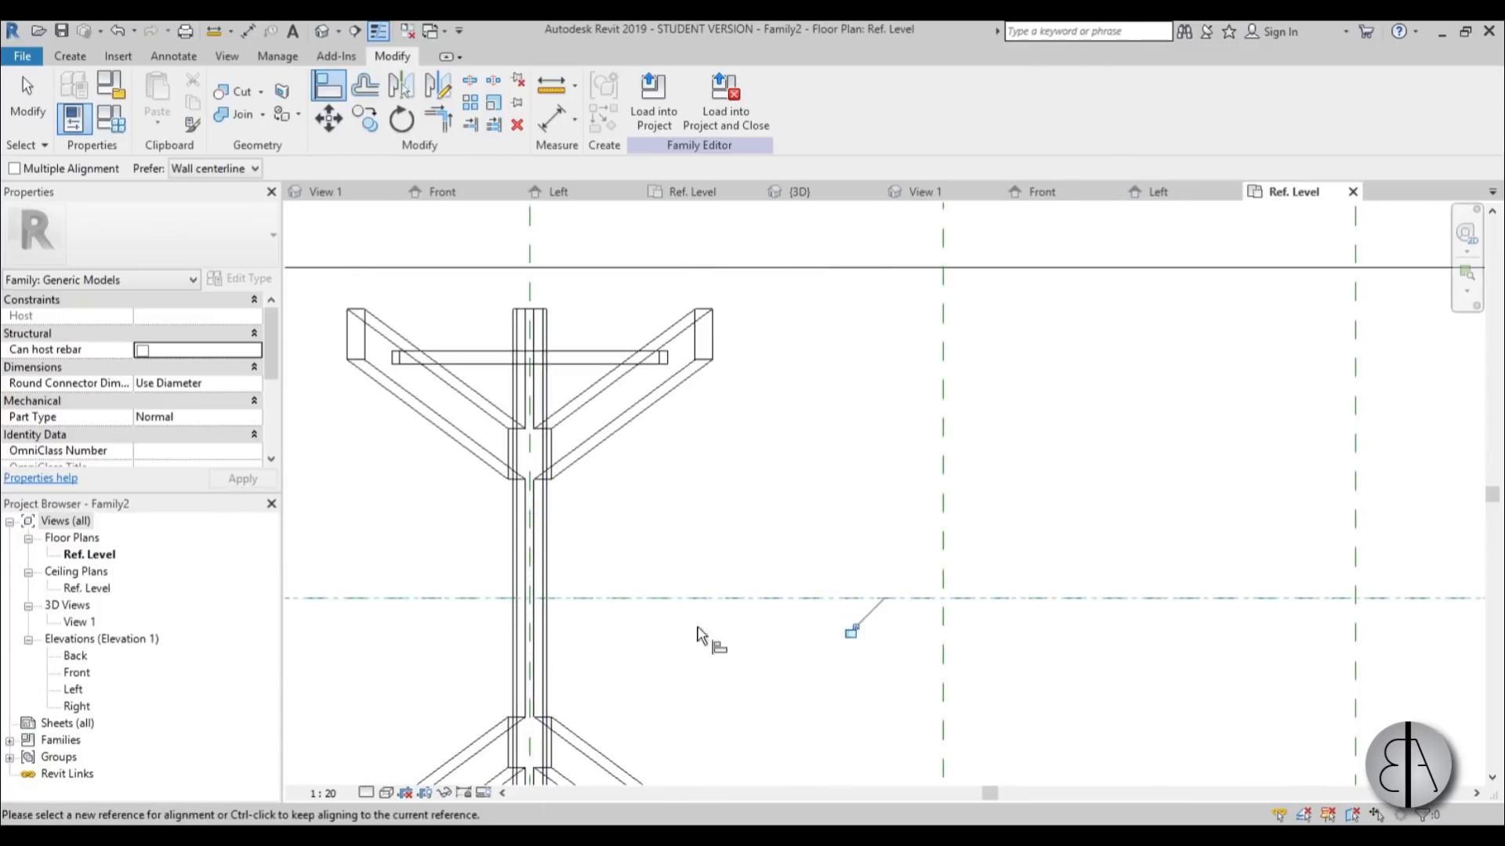
scroll(579, 438, down, 3)
key(Escape)
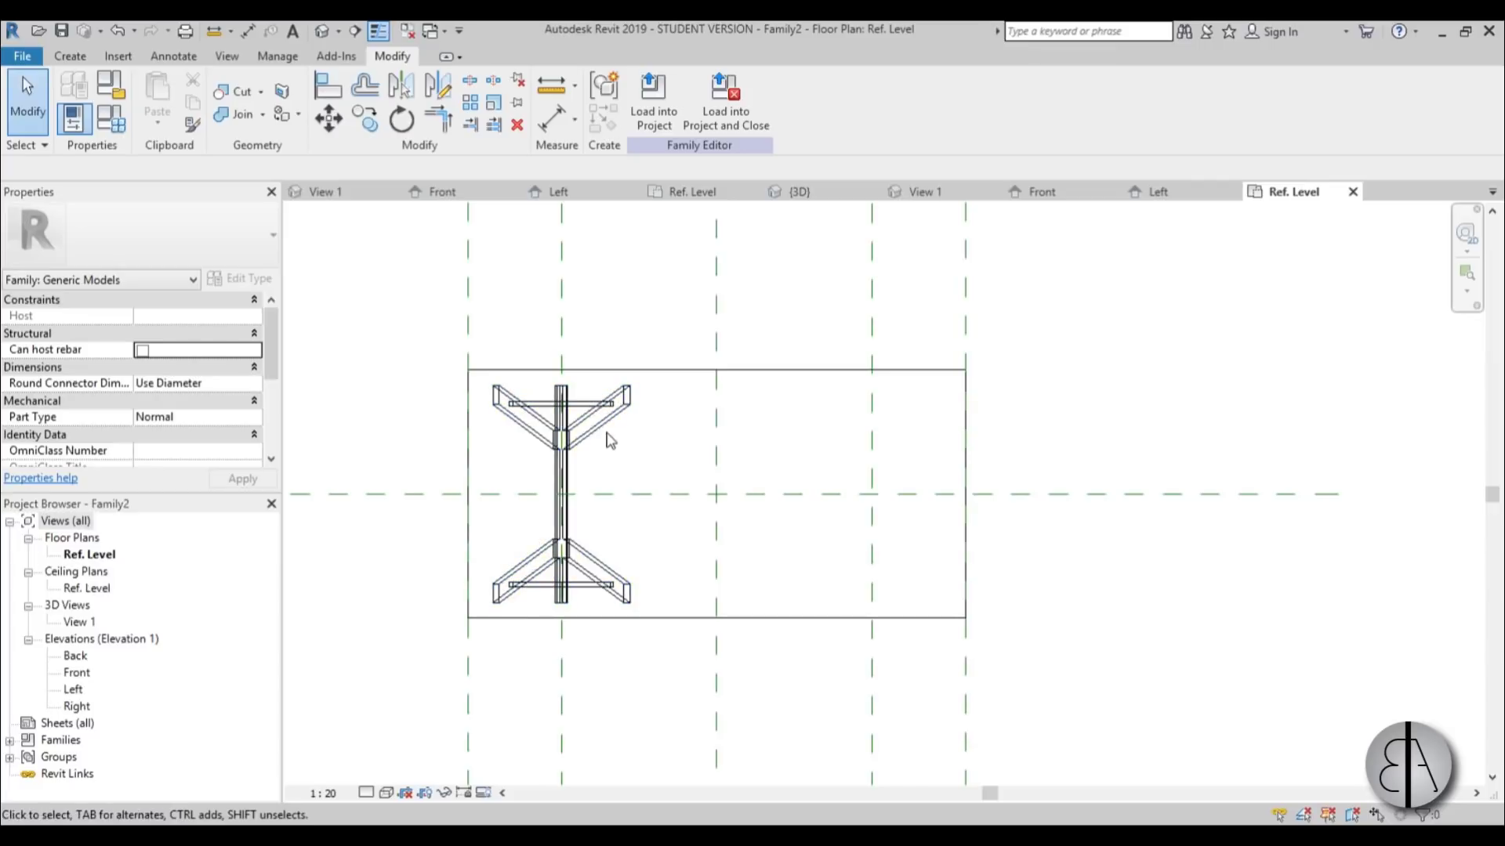
Copy the sawhorse to the right side of the tabletop with CO
click(602, 444)
key(c)
key(o)
click(606, 447)
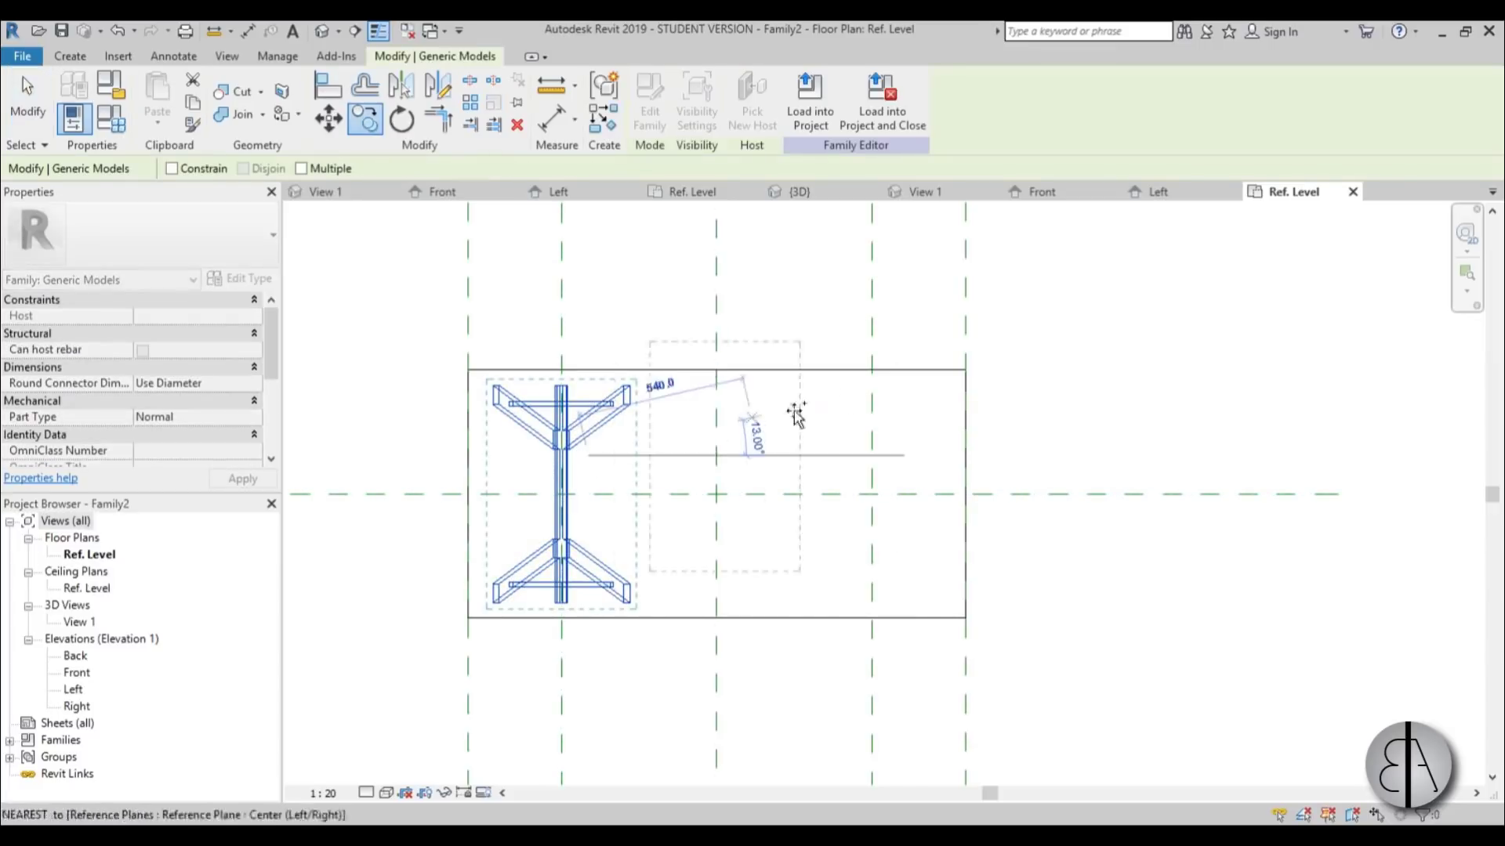
click(865, 410)
key(Escape)
Align the copied sawhorse to the right vertical and the horizontal reference planes
scroll(923, 496, up, 2)
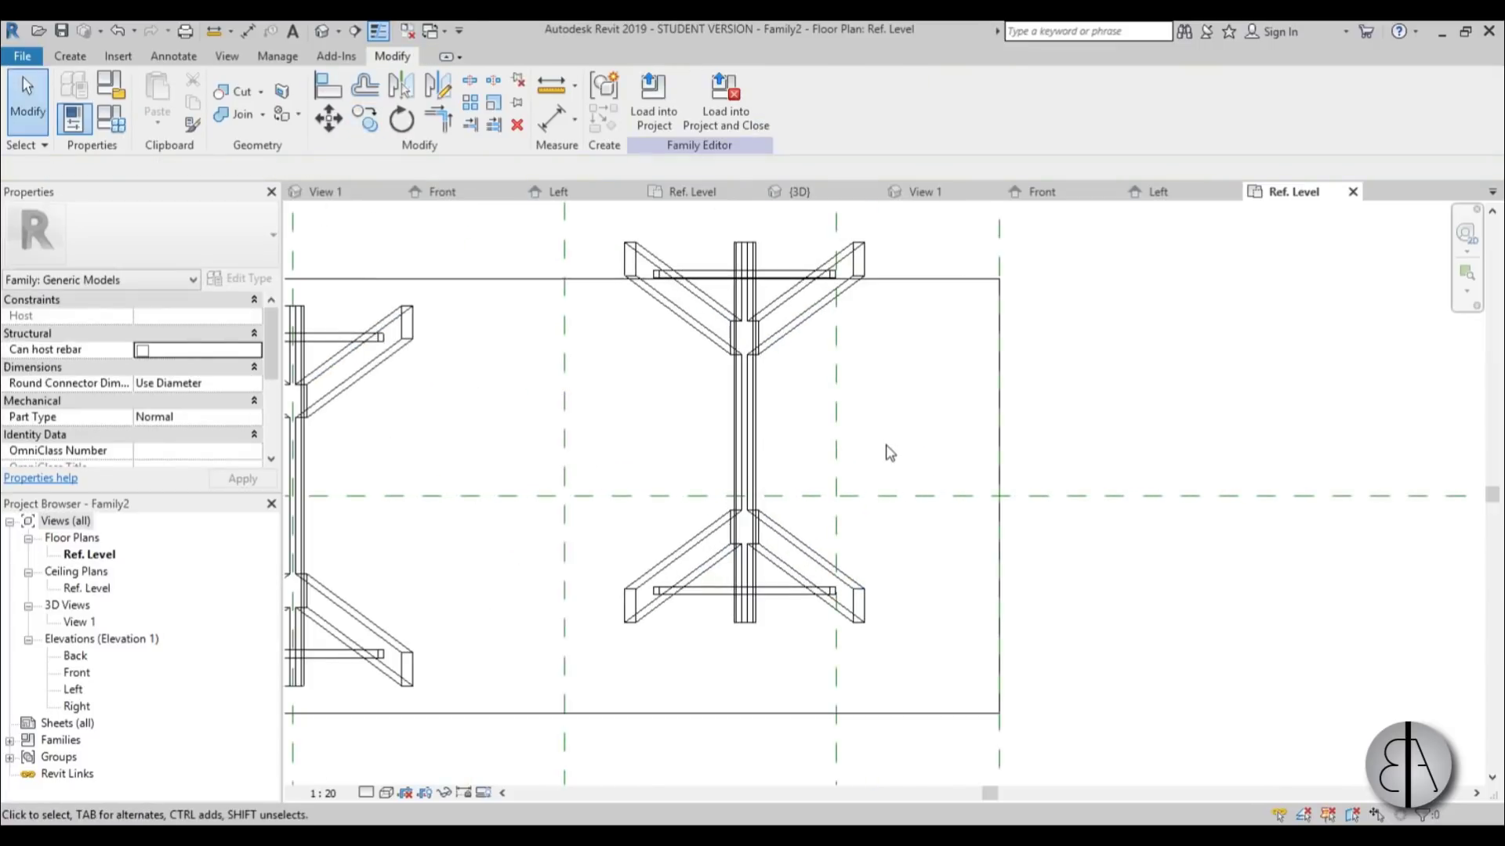
key(l)
click(837, 432)
click(745, 342)
click(899, 496)
click(860, 432)
scroll(658, 431, down, 4)
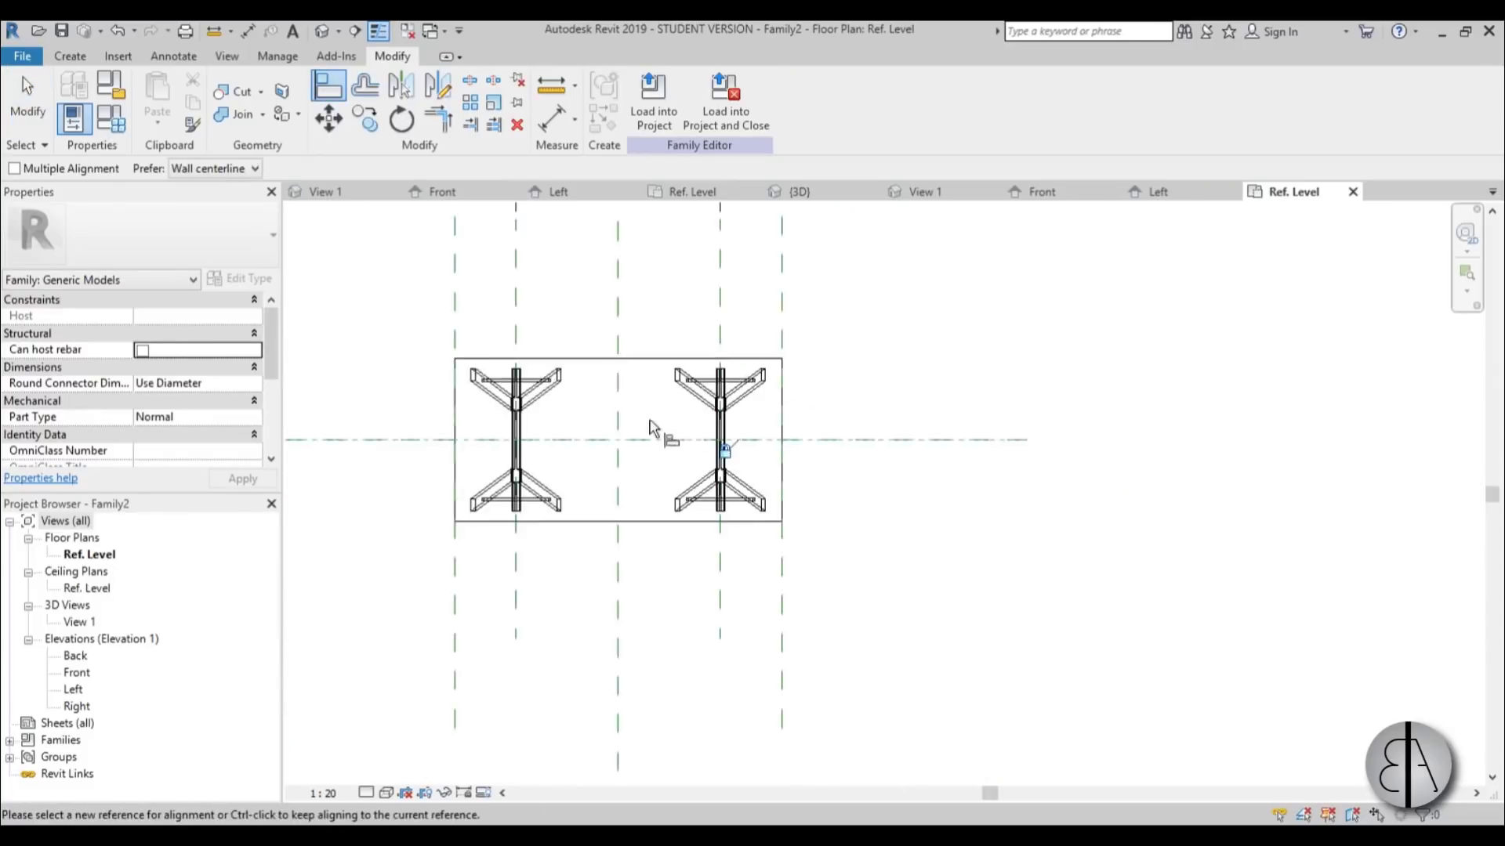
key(Escape)
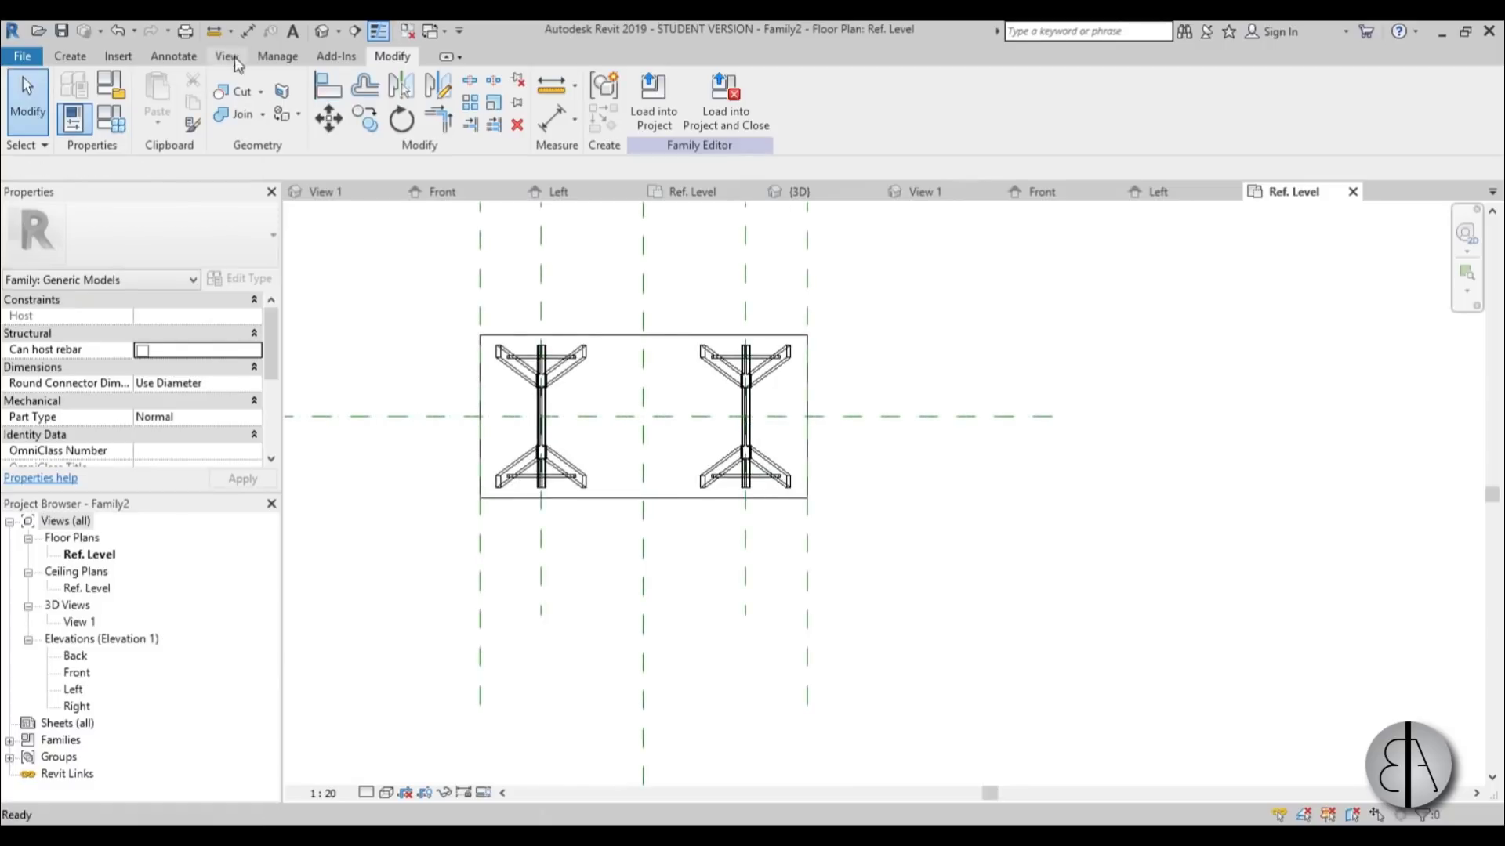
In the default 3D view, search 'whi' and give the tabletop the Laminate, White material
click(322, 31)
shift+middle_drag(653, 397, 832, 450)
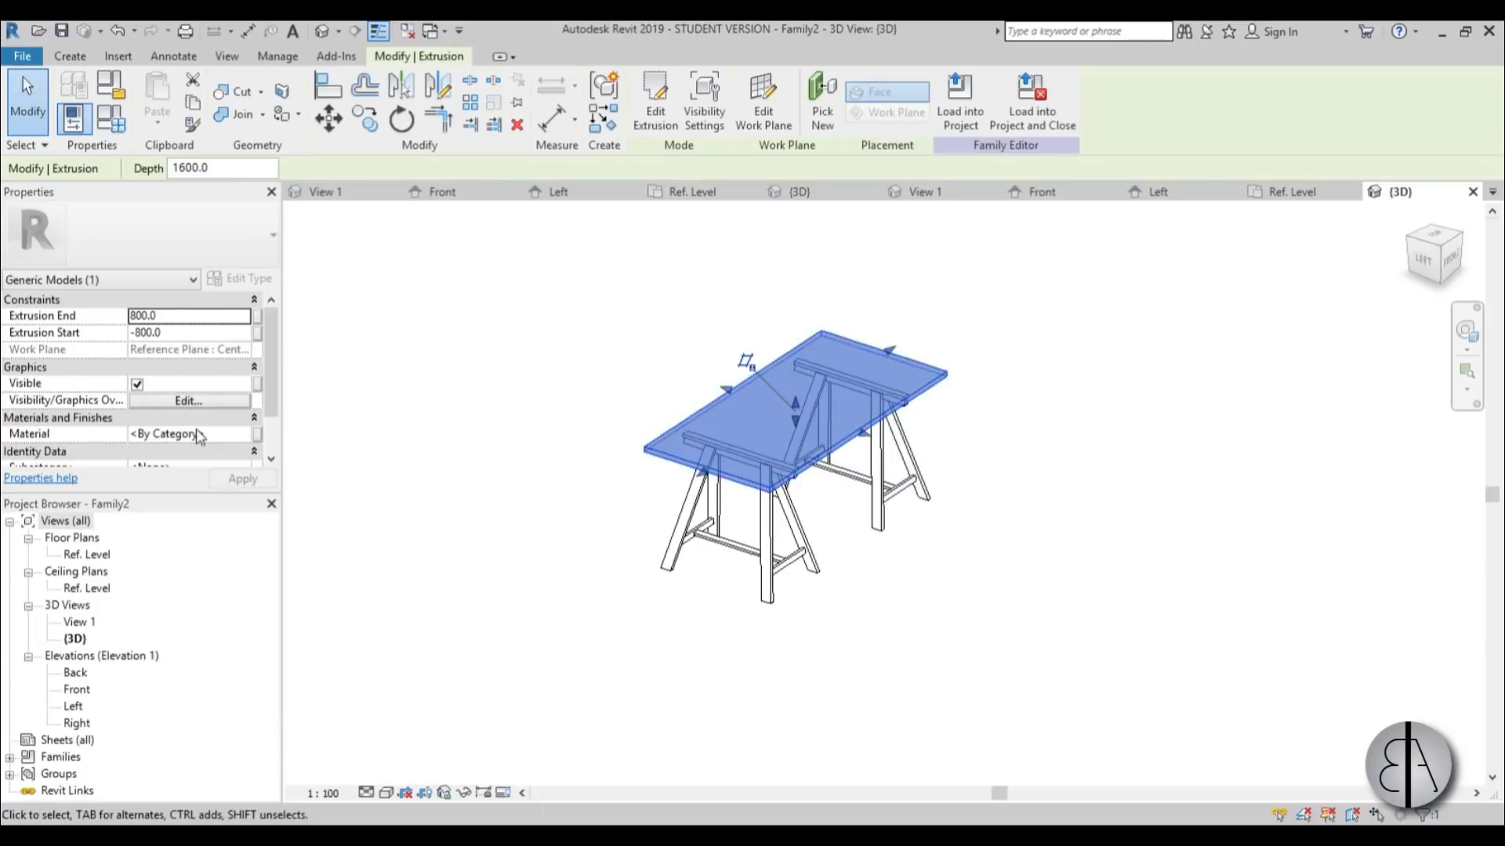
click(255, 433)
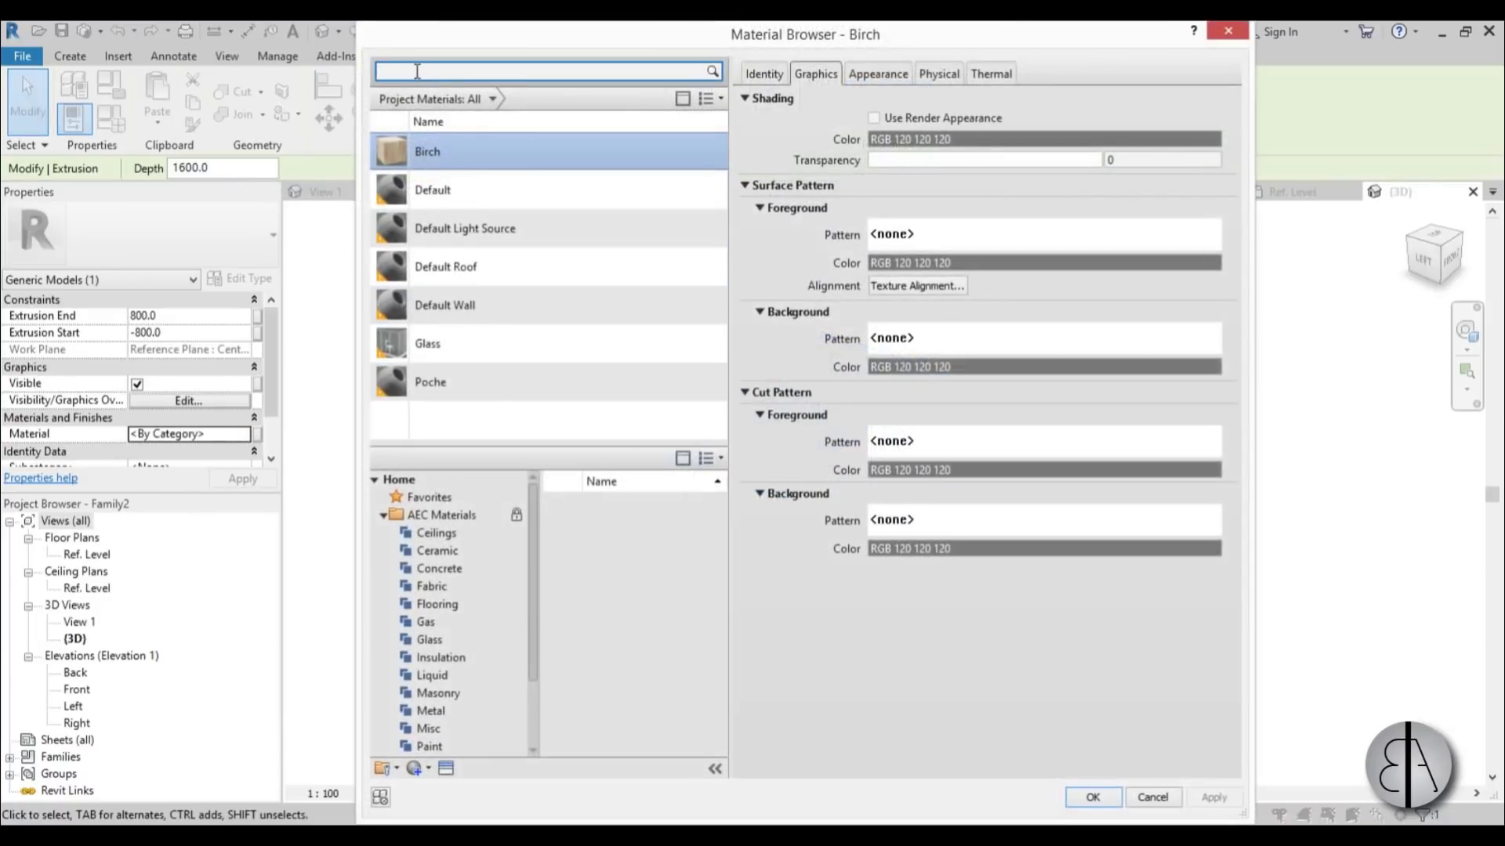
text(whi)
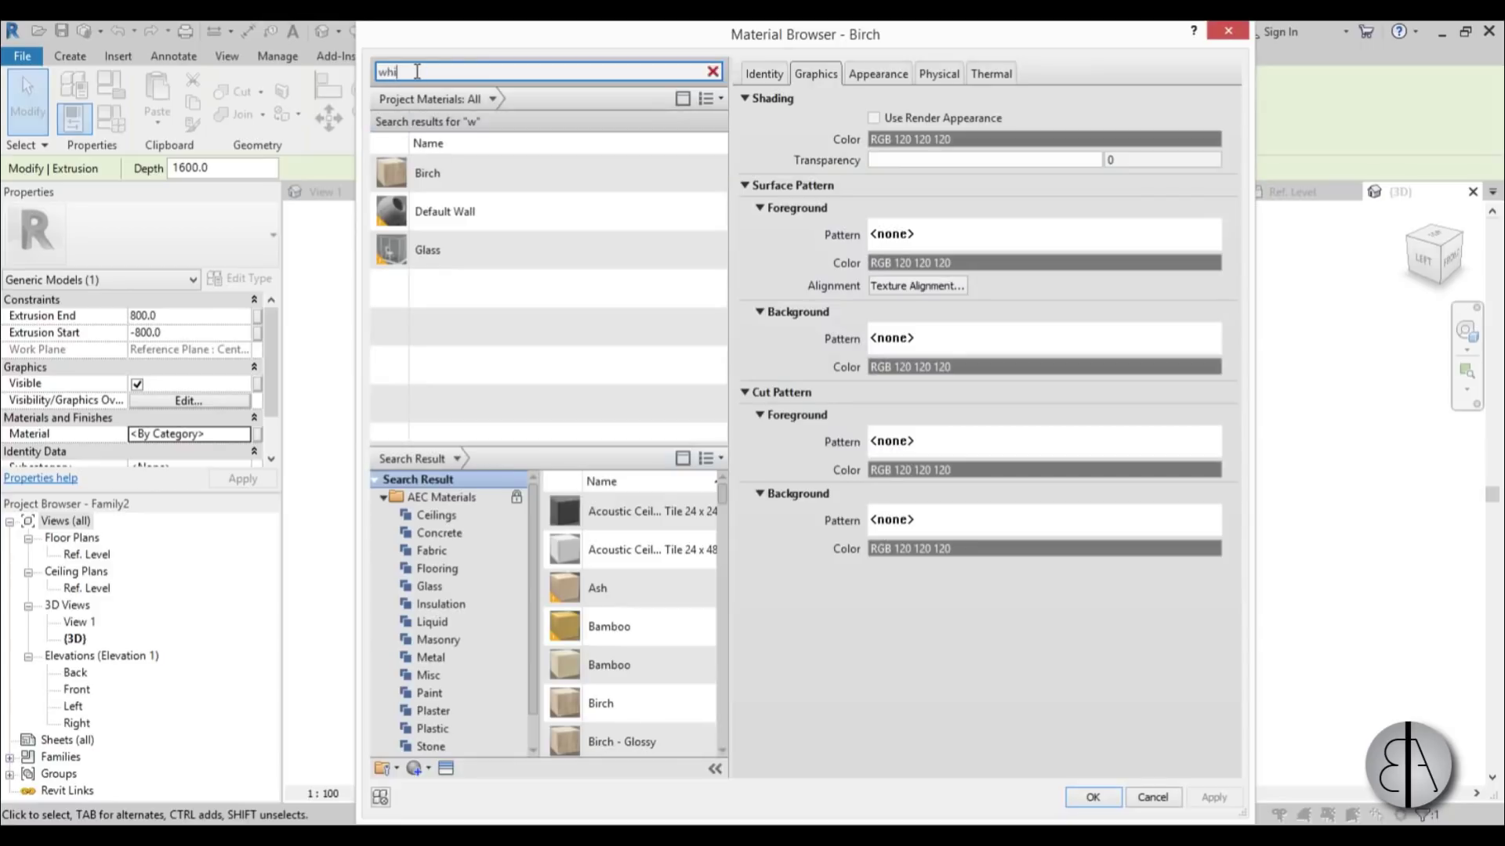
scroll(689, 581, down, 1)
scroll(688, 569, up, 1)
scroll(680, 566, down, 2)
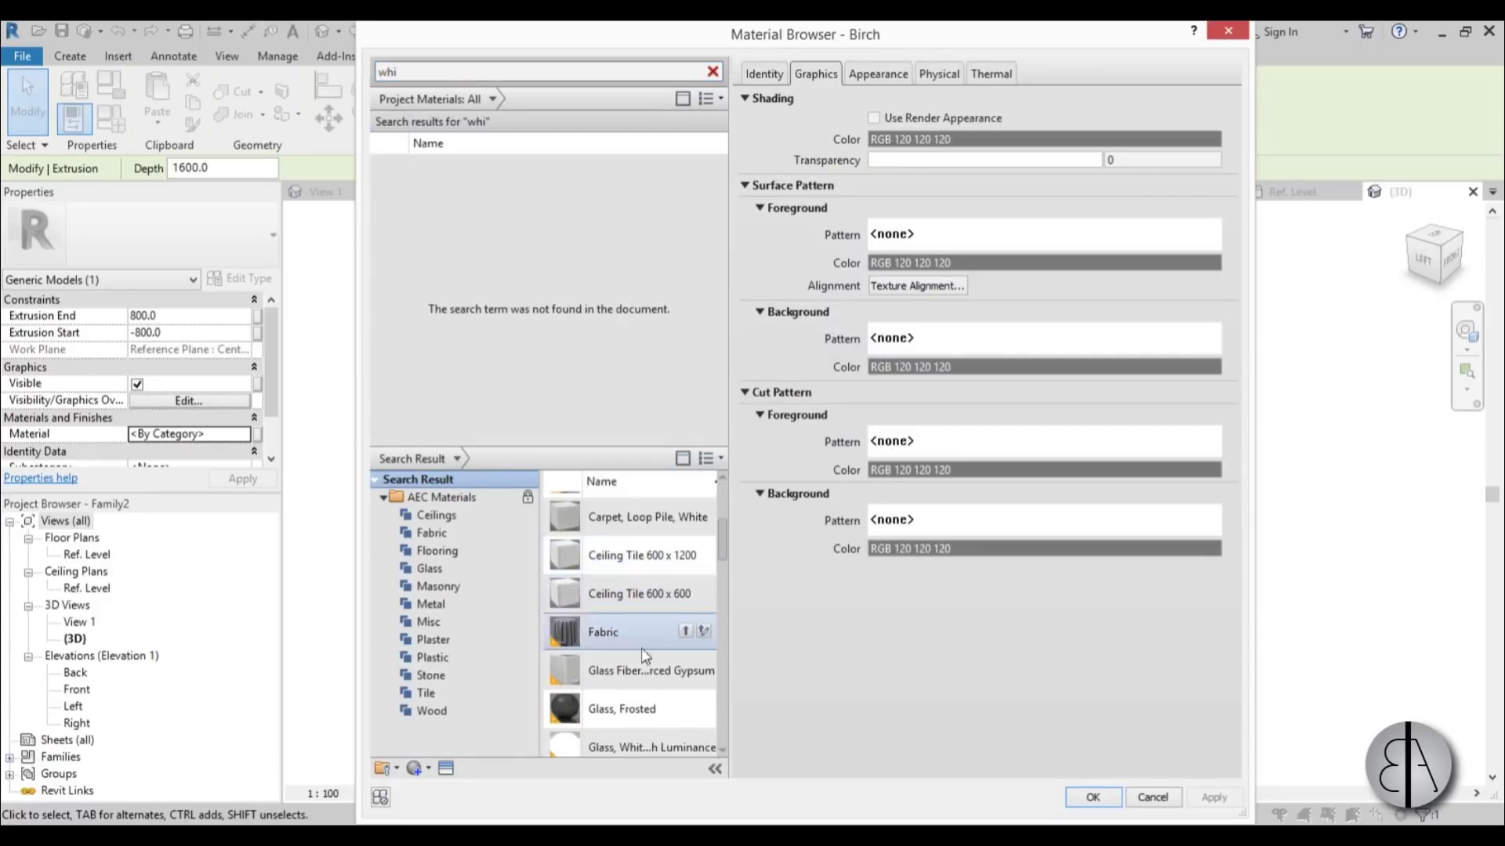
scroll(638, 679, down, 1)
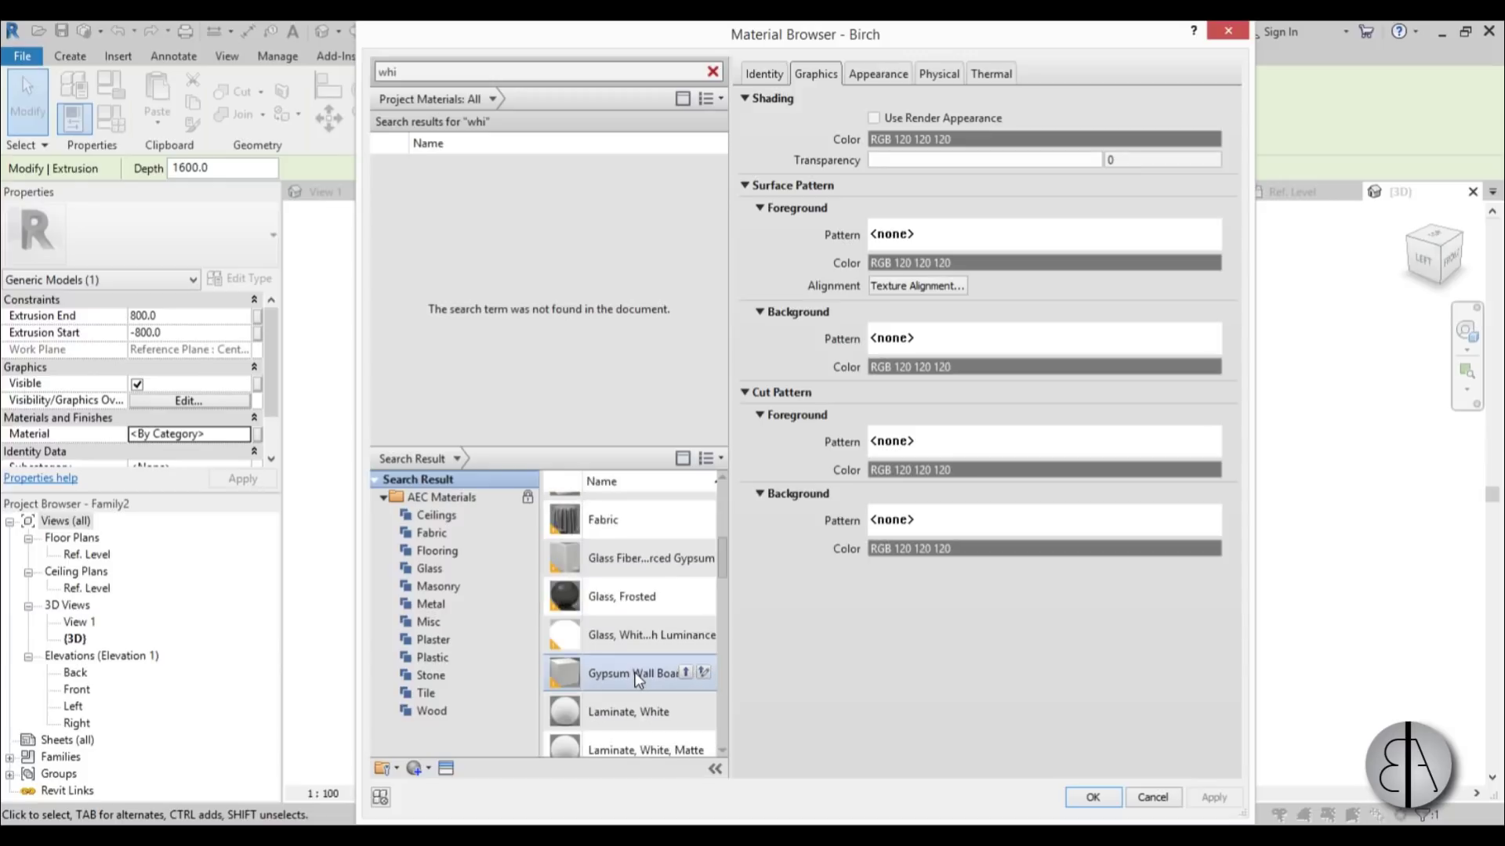
click(693, 710)
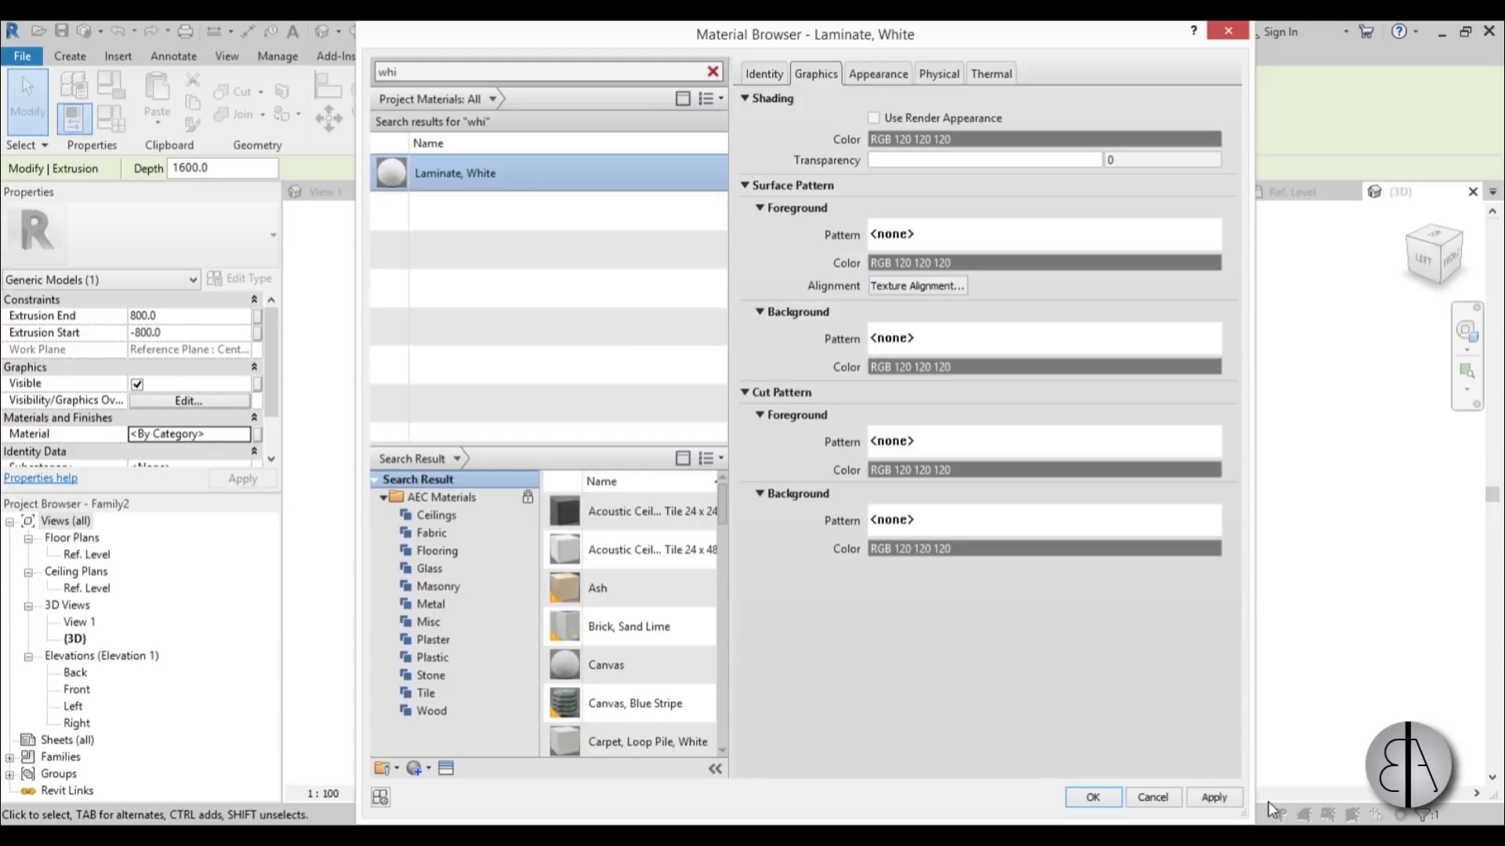
click(1214, 797)
click(1093, 797)
click(992, 548)
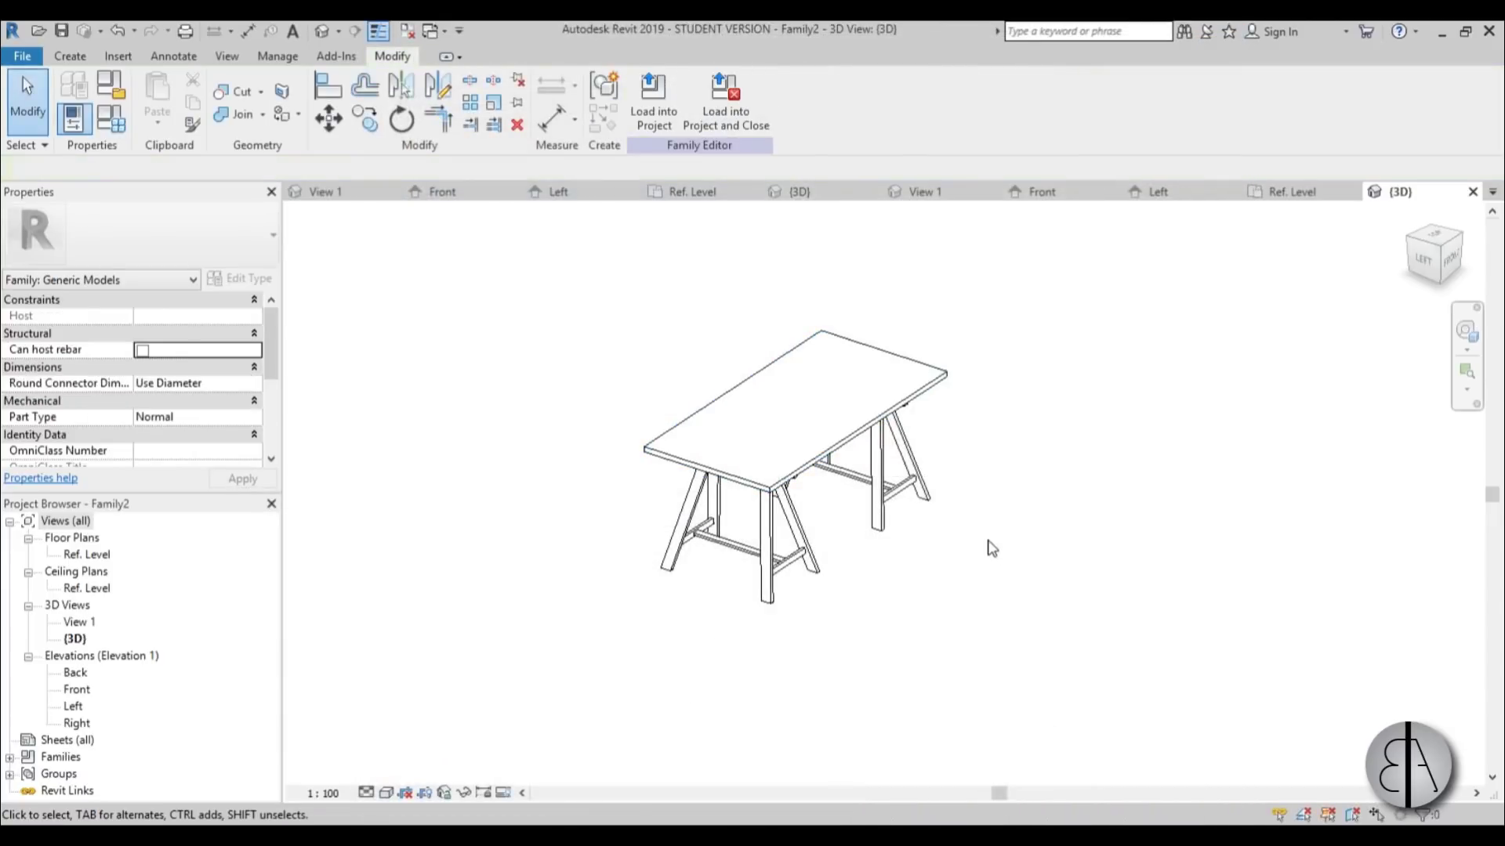
shift+middle_drag(991, 549, 862, 509)
scroll(830, 504, up, 3)
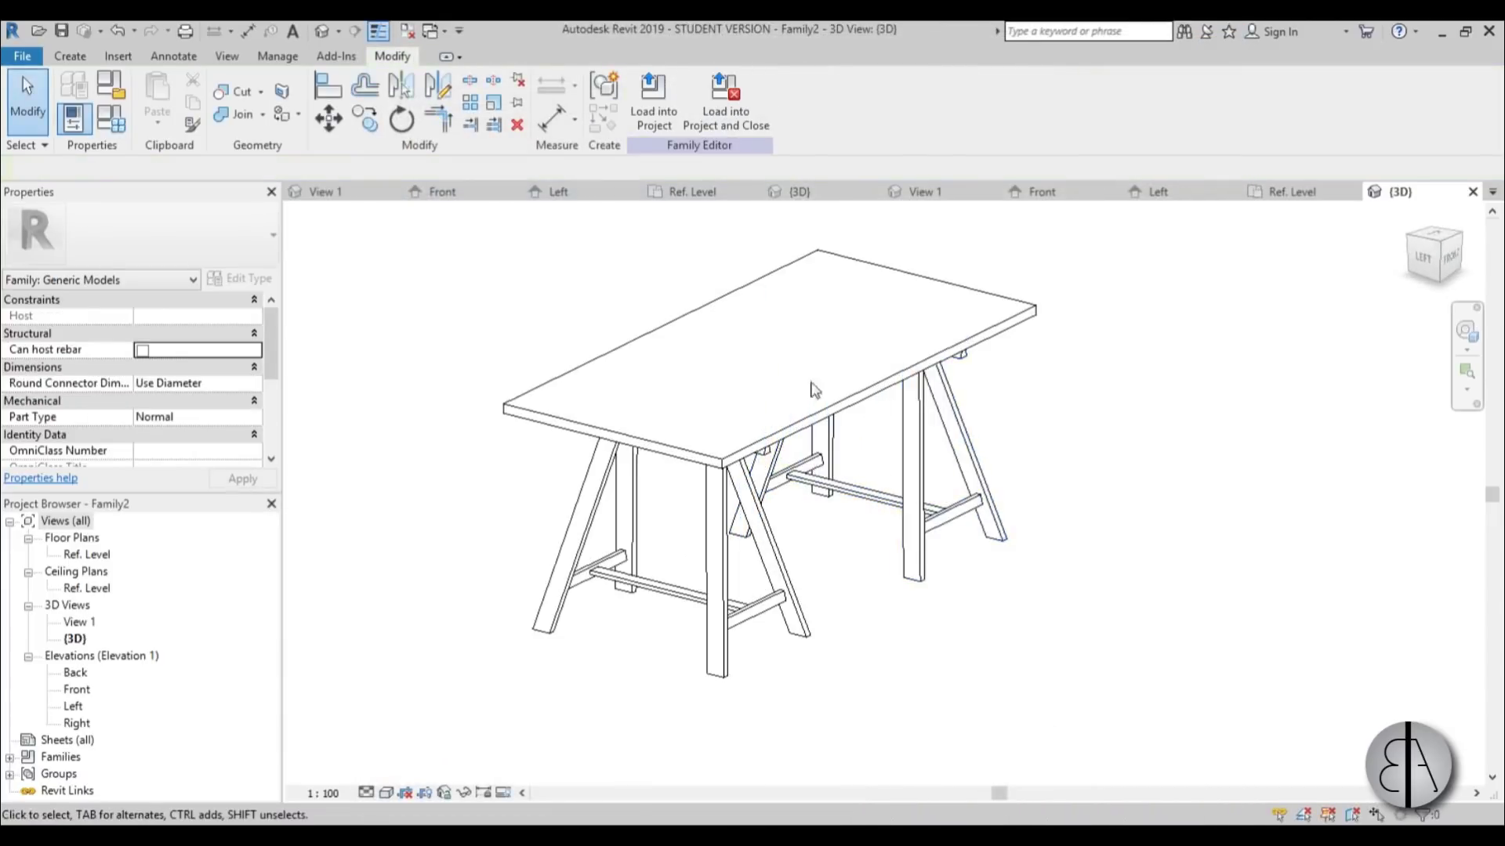
shift+middle_drag(705, 389, 944, 645)
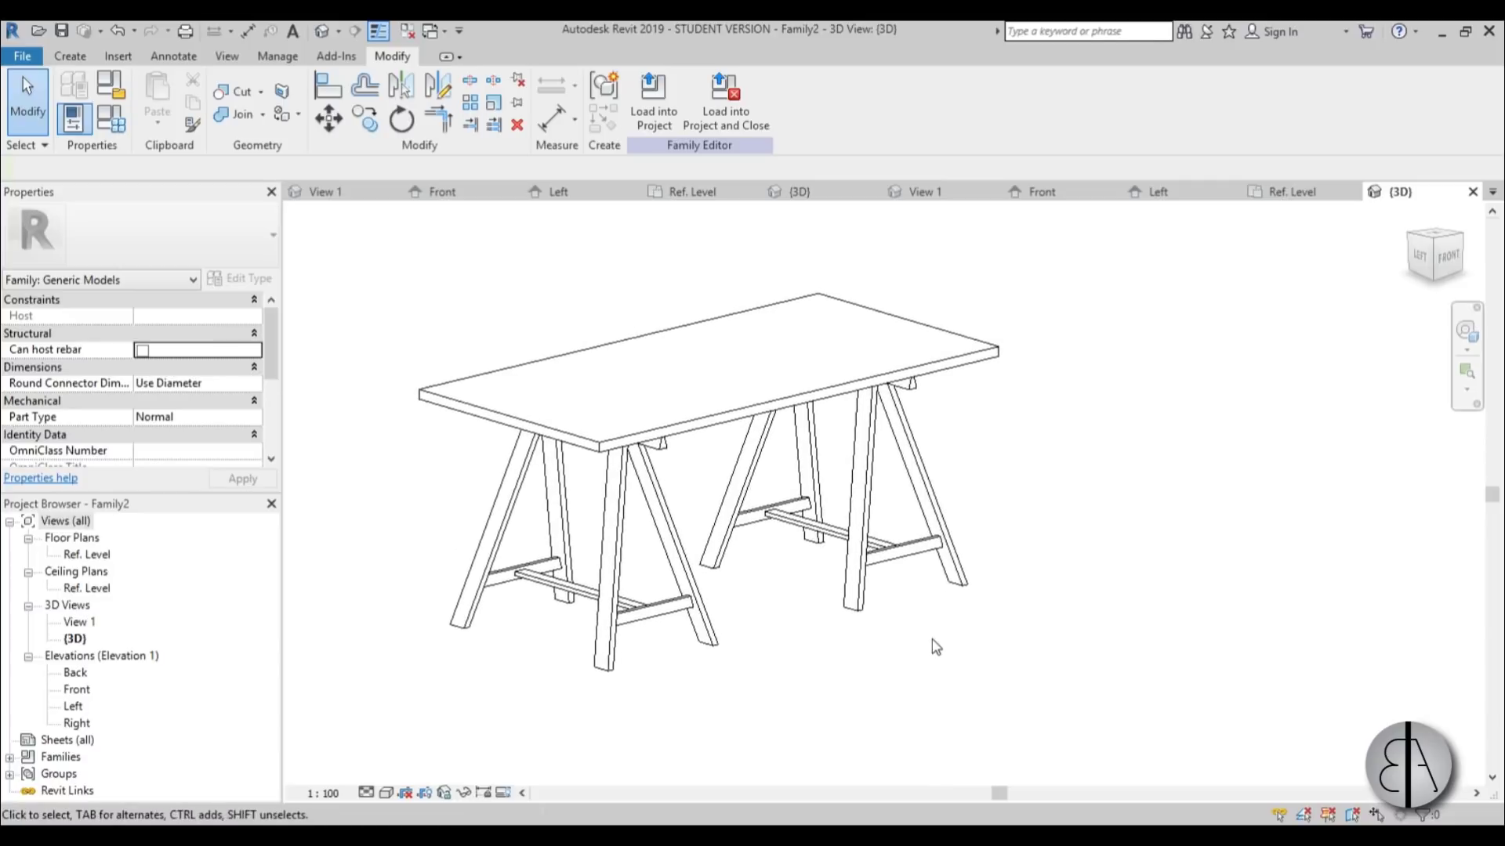